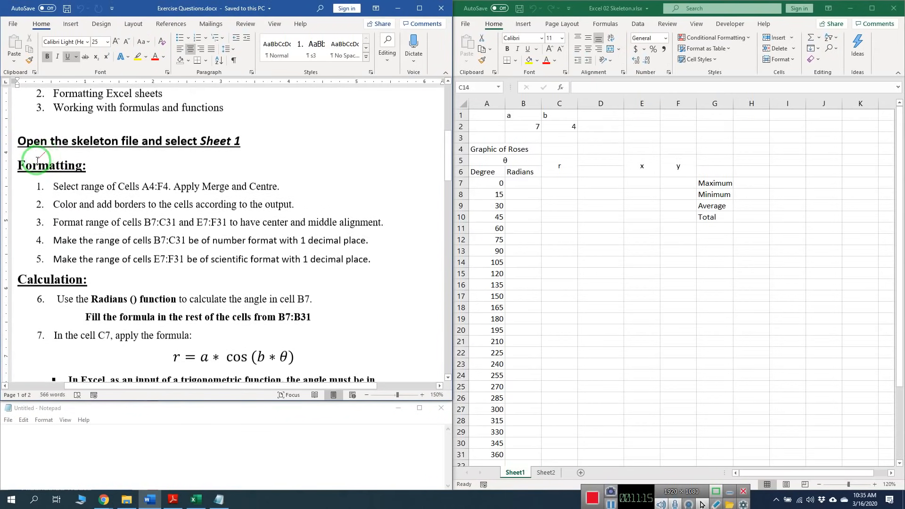
# Read through the exercise questions from the Formatting tasks to the final Sheet 2 tasks, and return to the Formatting section
pyautogui.scroll(-3, 41, 172)
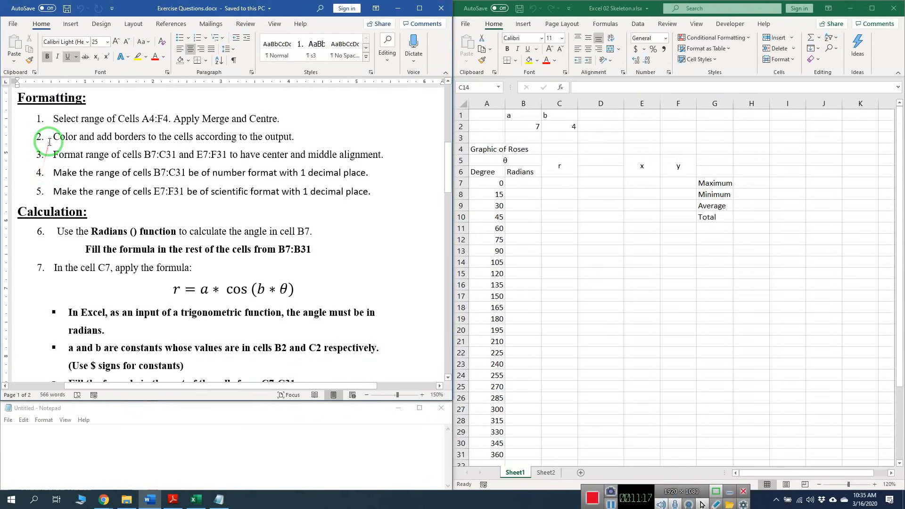
pyautogui.scroll(-4, 46, 142)
pyautogui.scroll(1, 42, 160)
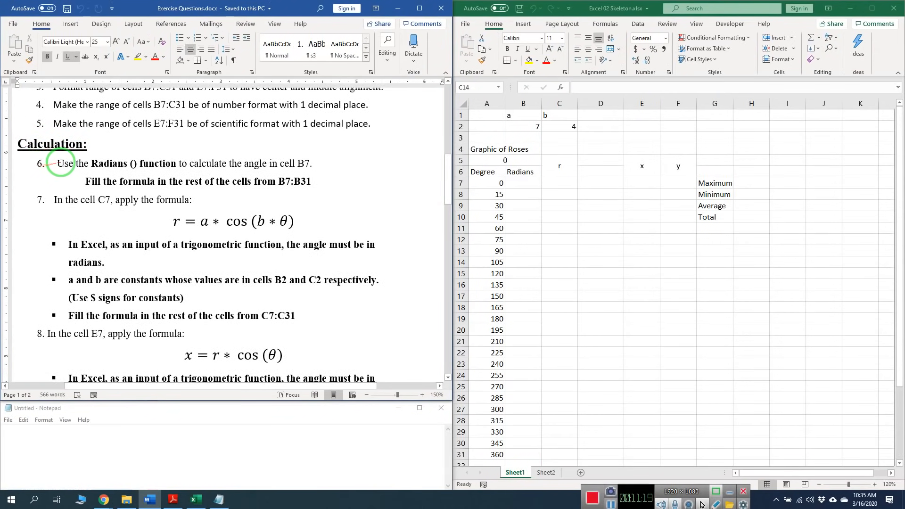
pyautogui.scroll(-20, 64, 171)
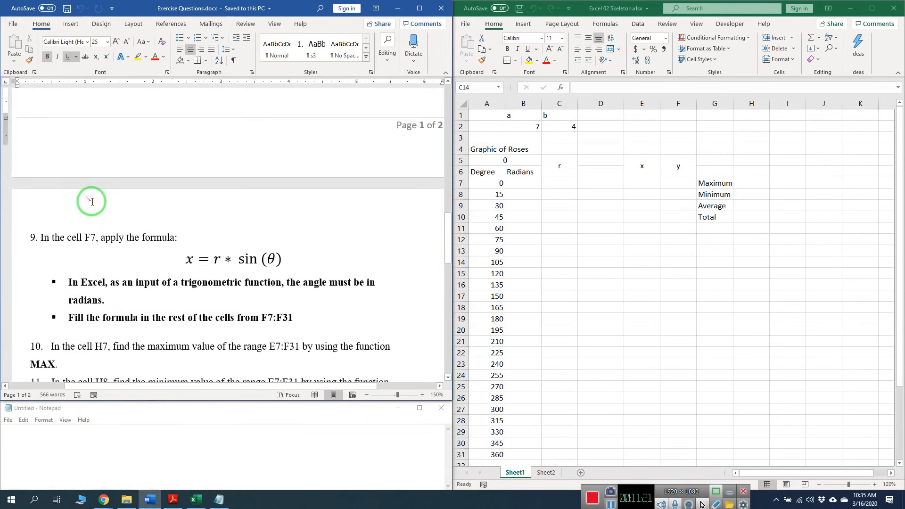
pyautogui.scroll(-7, 94, 200)
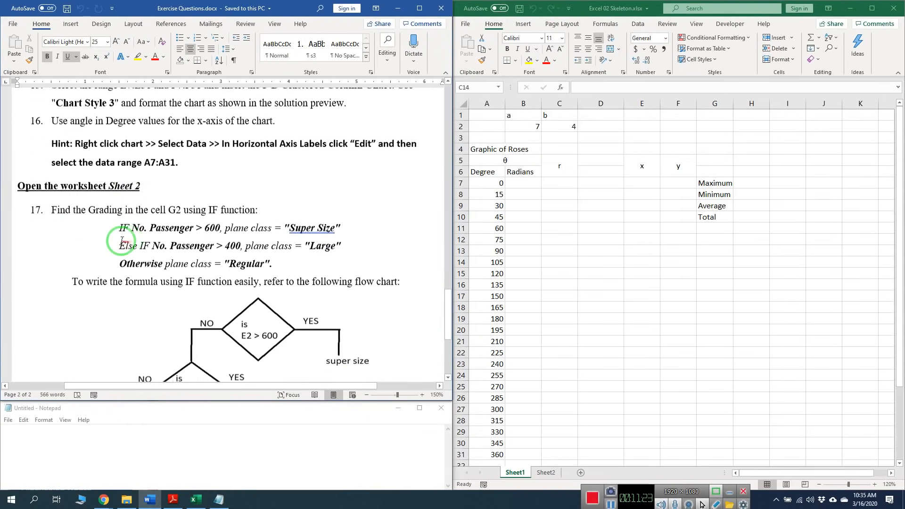
pyautogui.scroll(-10, 145, 221)
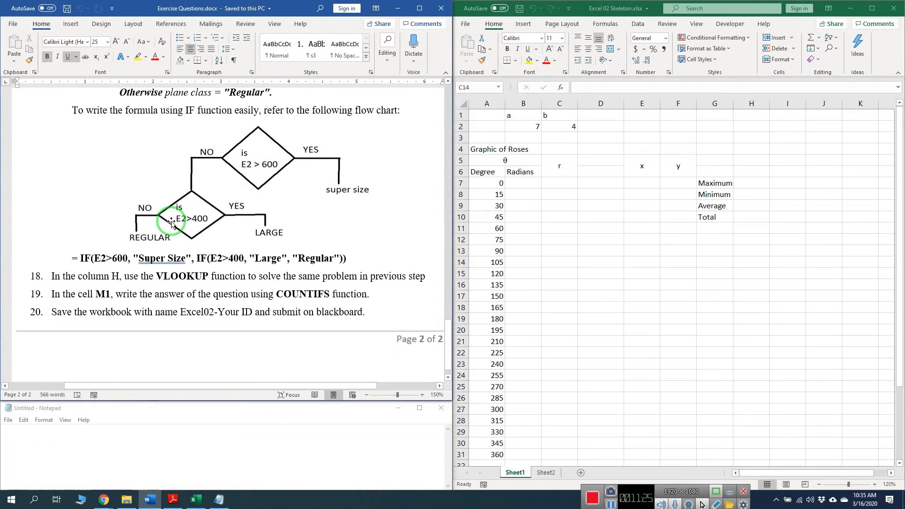
pyautogui.scroll(6, 171, 223)
pyautogui.scroll(-5, 167, 216)
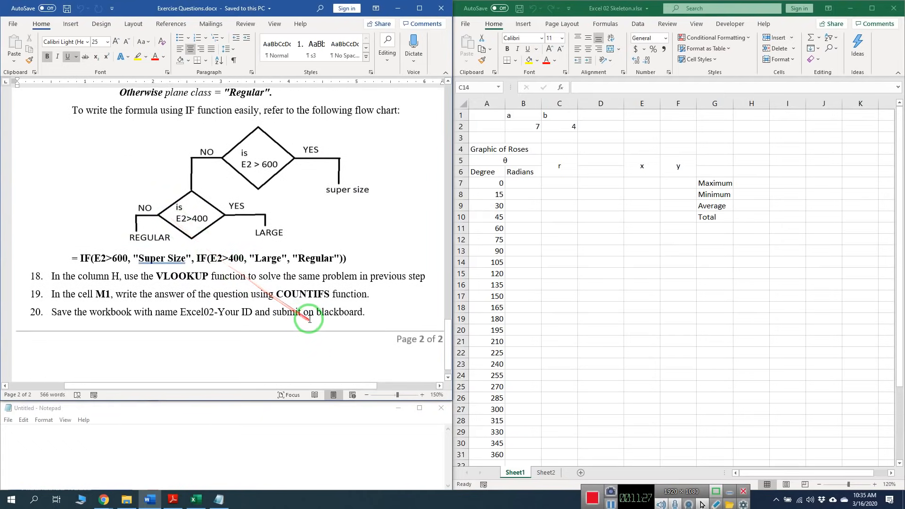
pyautogui.scroll(10, 329, 259)
pyautogui.scroll(20, 328, 259)
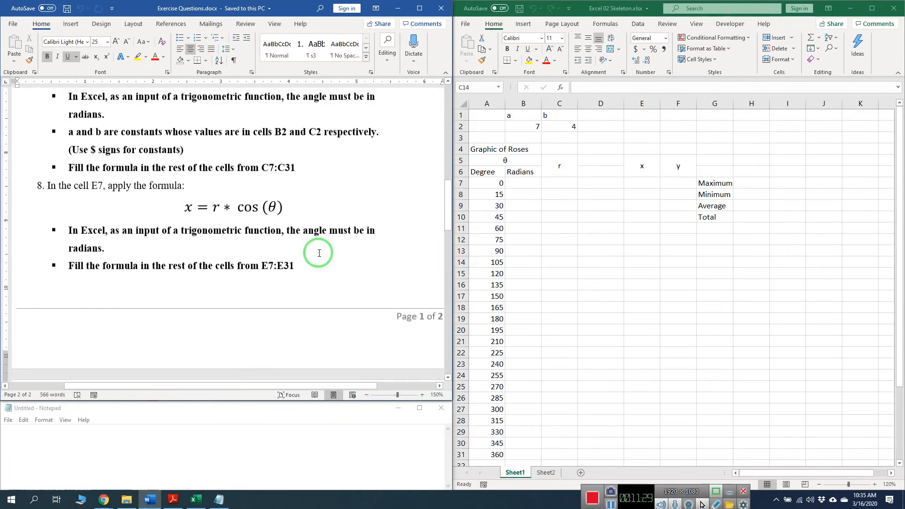
pyautogui.scroll(-4, 318, 253)
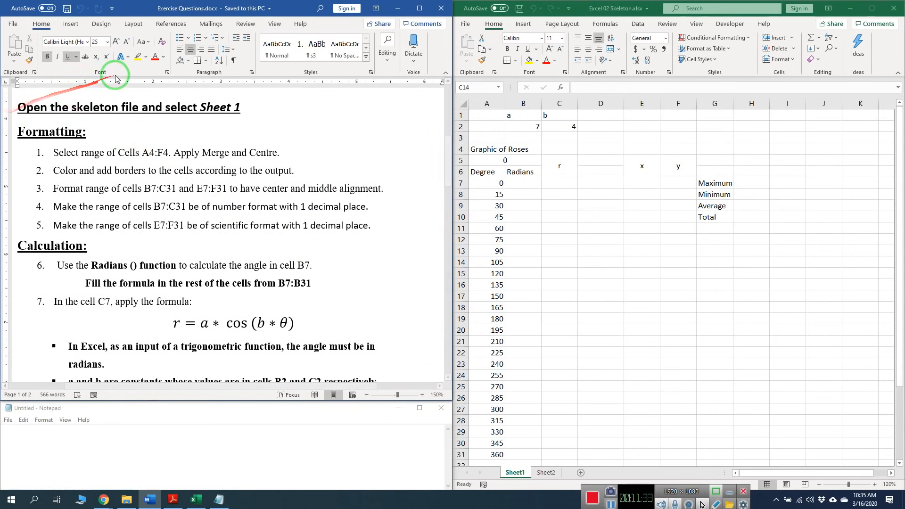
# Highlight the instruction "Open the skeleton file and select Sheet 1" in bright green in the Word document
pyautogui.click(146, 56)
pyautogui.click(157, 72)
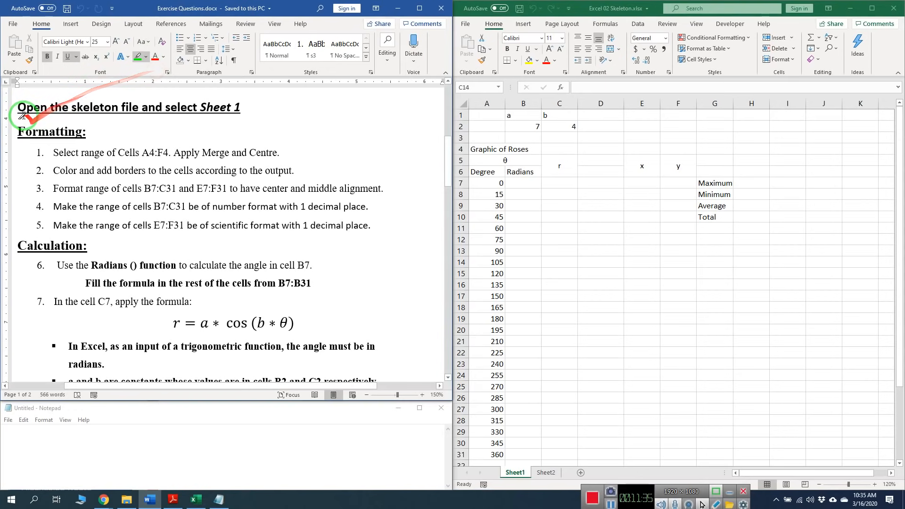
pyautogui.moveTo(17, 108)
pyautogui.mouseDown()
pyautogui.moveTo(239, 104)
pyautogui.moveTo(242, 113)
pyautogui.mouseUp()
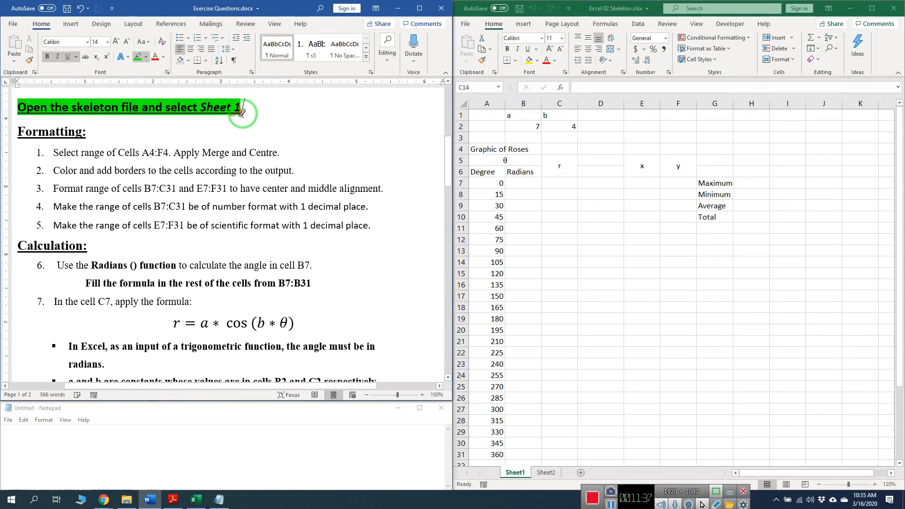
# Locate Excel 02 Skeleton.xlsx in the exercise folder, and return to Sheet1 of the open workbook
pyautogui.click(131, 503)
pyautogui.click(146, 153)
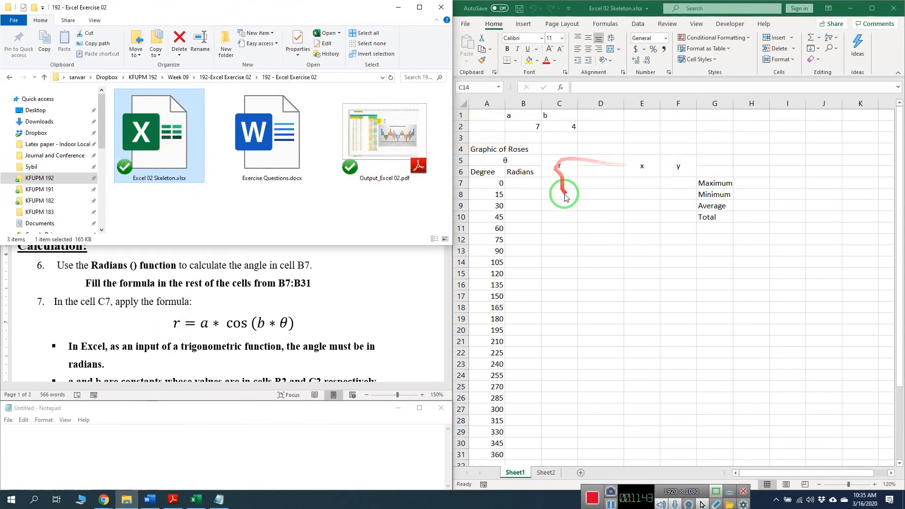
pyautogui.click(408, 282)
pyautogui.click(573, 263)
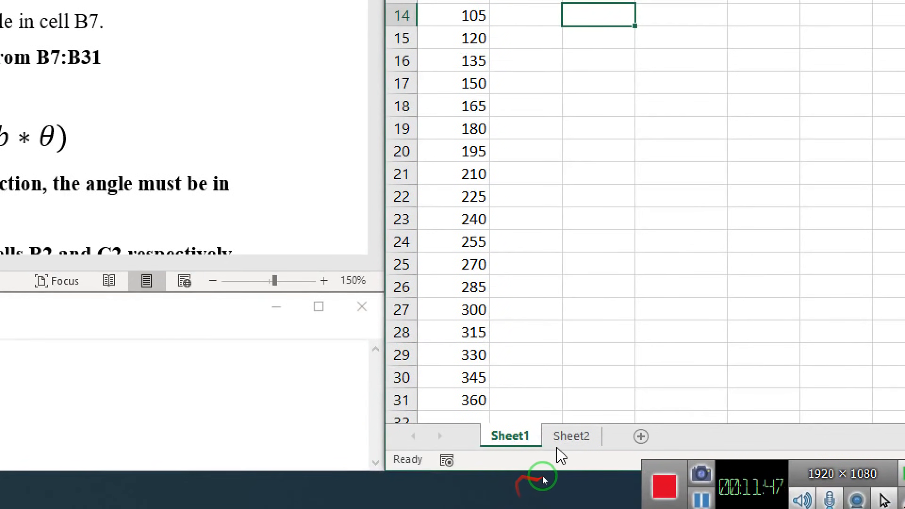
pyautogui.click(504, 442)
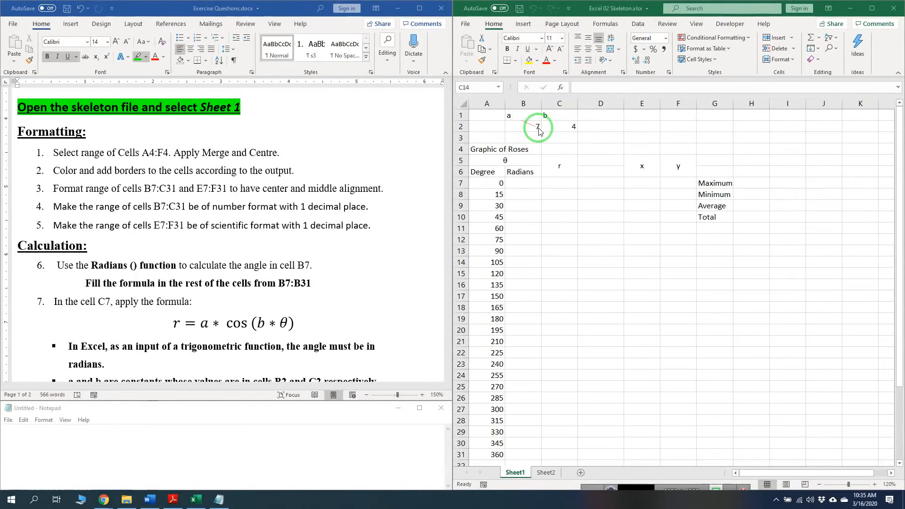
# Examine Sheet1 at 160% zoom: the constants a and b, the θ, r, x and y headers, and the summary labels in column G
pyautogui.scroll(4, 570, 155)
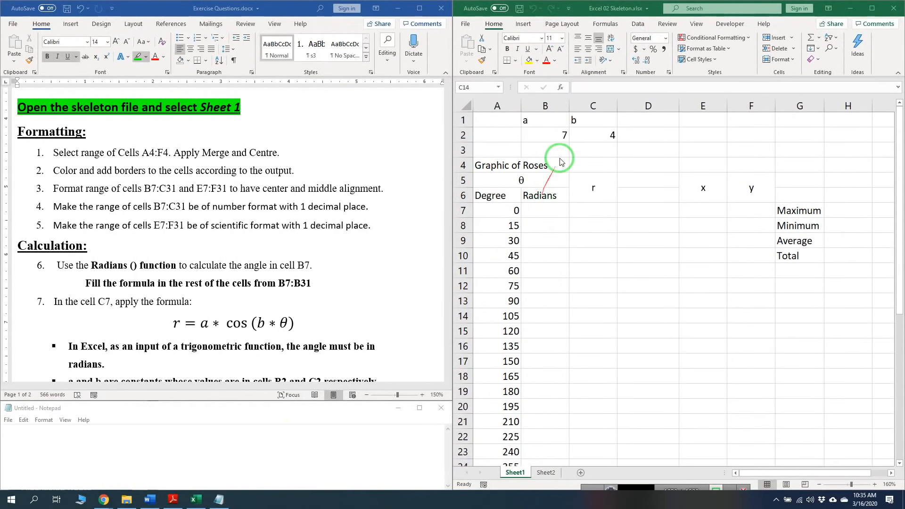
pyautogui.click(540, 121)
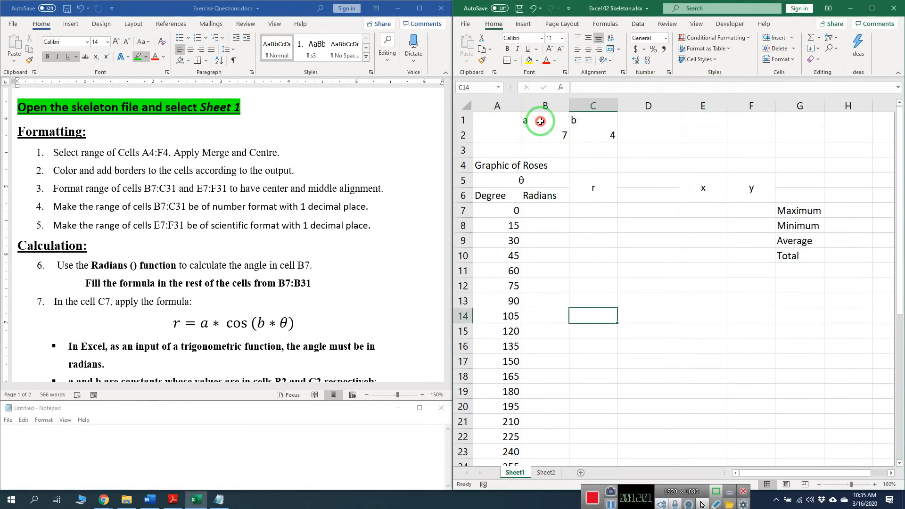
pyautogui.moveTo(539, 122); pyautogui.dragTo(591, 135)
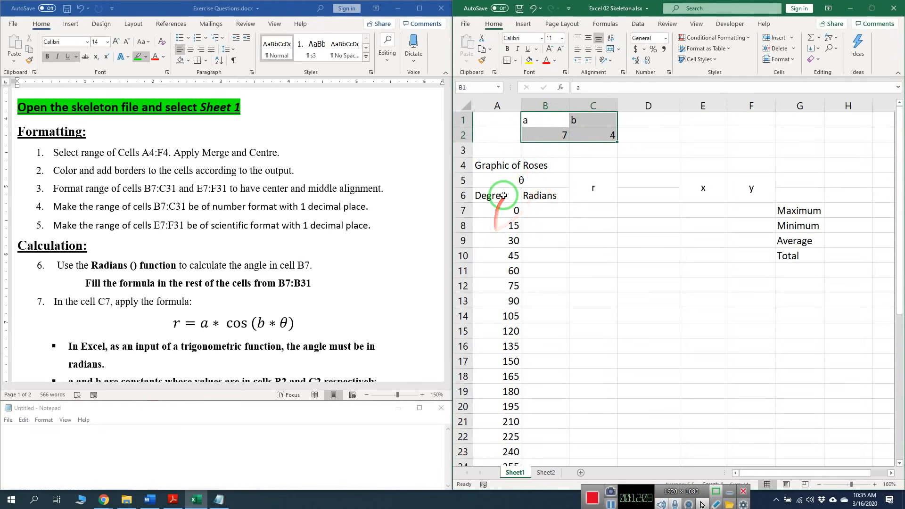
pyautogui.click(537, 179)
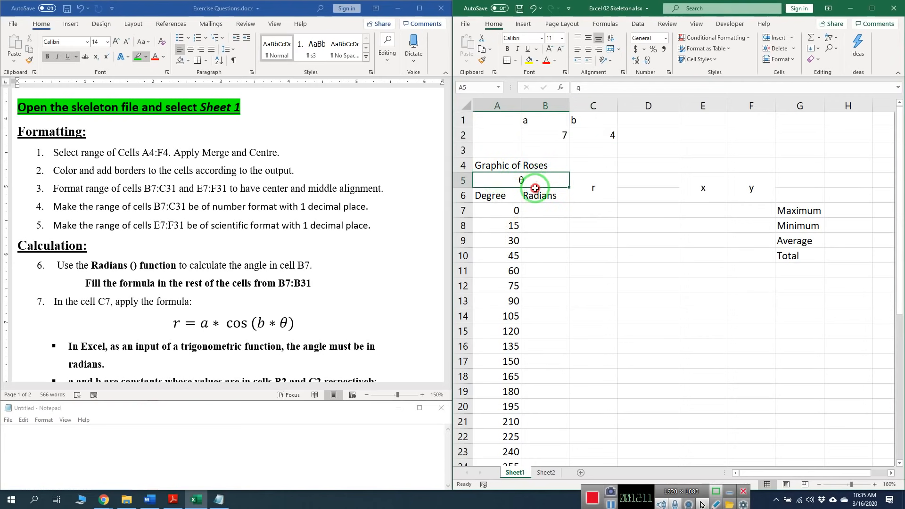
pyautogui.moveTo(535, 188)
pyautogui.mouseDown()
pyautogui.moveTo(504, 198)
pyautogui.moveTo(515, 207)
pyautogui.moveTo(478, 359)
pyautogui.moveTo(548, 165)
pyautogui.moveTo(570, 182)
pyautogui.moveTo(563, 200)
pyautogui.mouseUp()
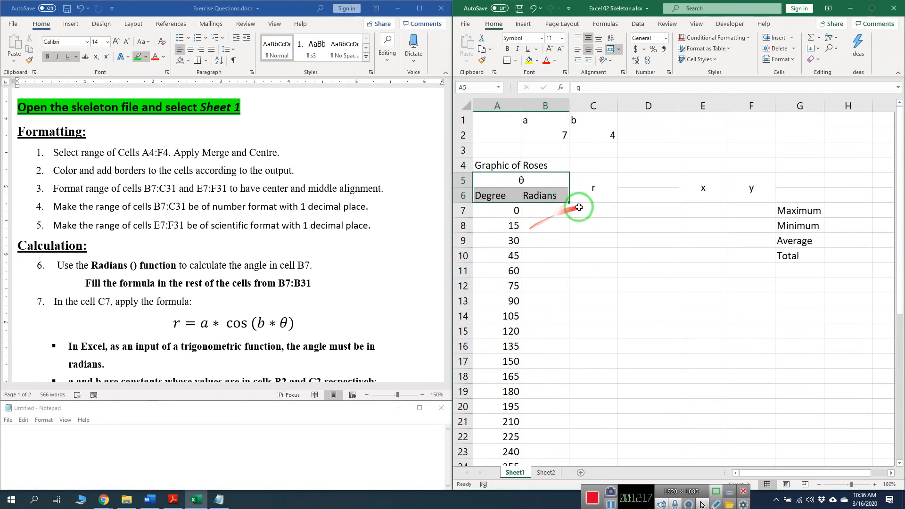
pyautogui.click(588, 194)
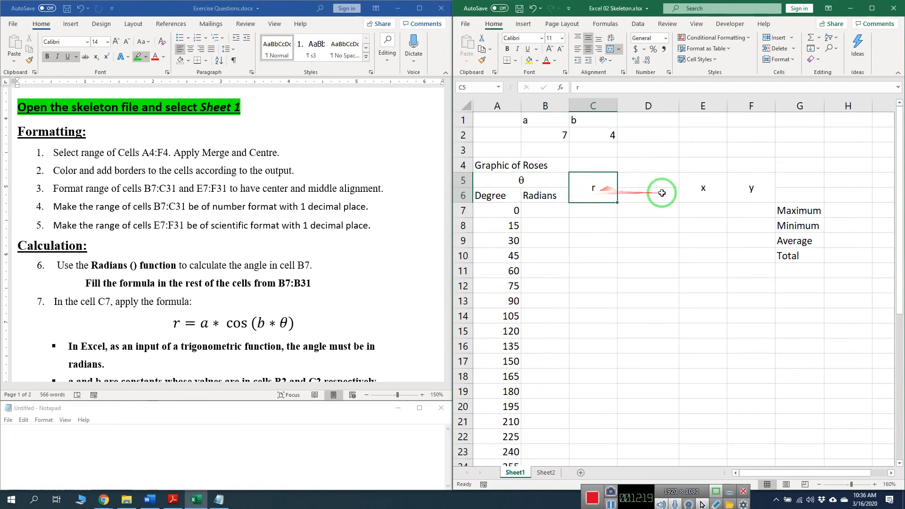
pyautogui.click(693, 194)
pyautogui.click(750, 191)
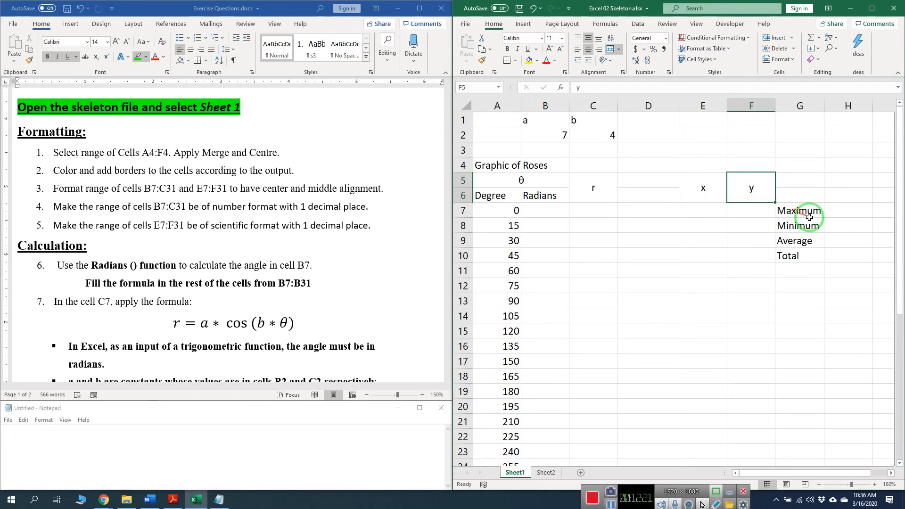
pyautogui.moveTo(810, 213); pyautogui.dragTo(802, 278)
pyautogui.click(803, 299)
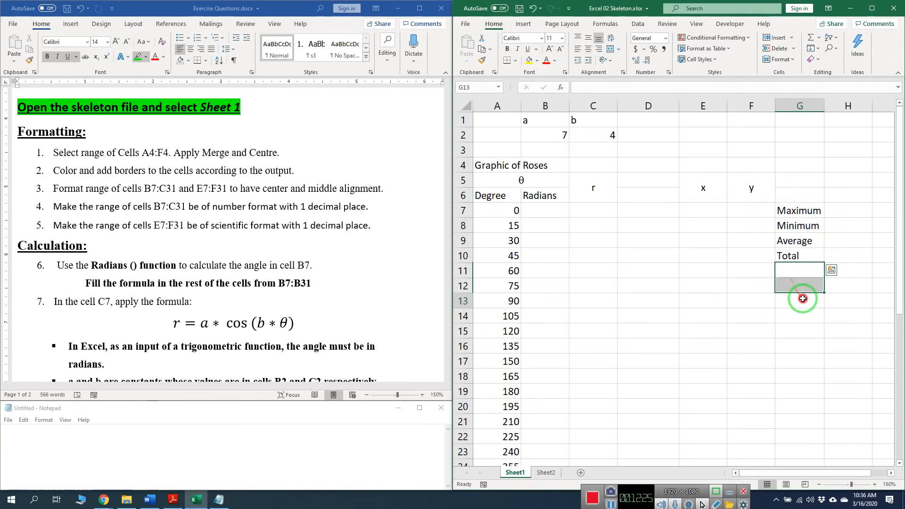
# Switch to the Word document and highlight the Formatting heading and its first instruction about A4:F4 in green
pyautogui.click(67, 144)
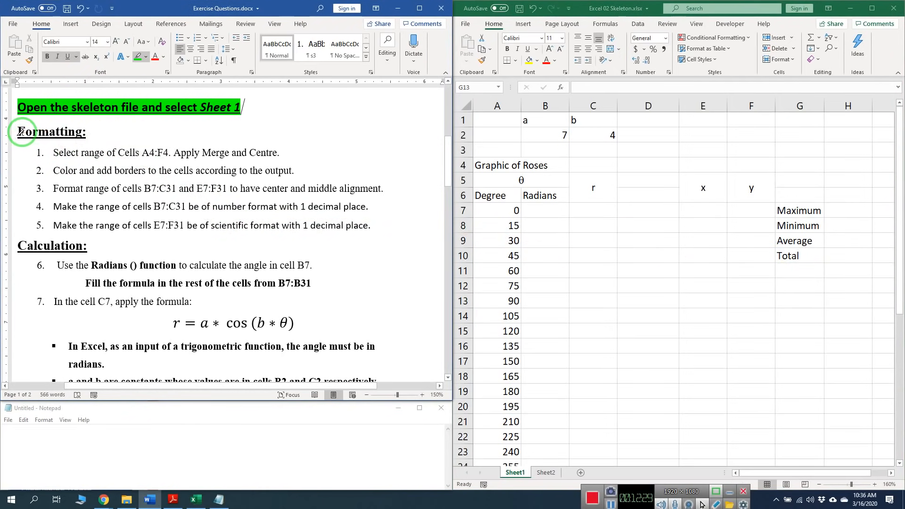
pyautogui.moveTo(21, 131)
pyautogui.mouseDown()
pyautogui.moveTo(86, 134)
pyautogui.moveTo(66, 155)
pyautogui.moveTo(282, 160)
pyautogui.mouseUp()
pyautogui.click(58, 152)
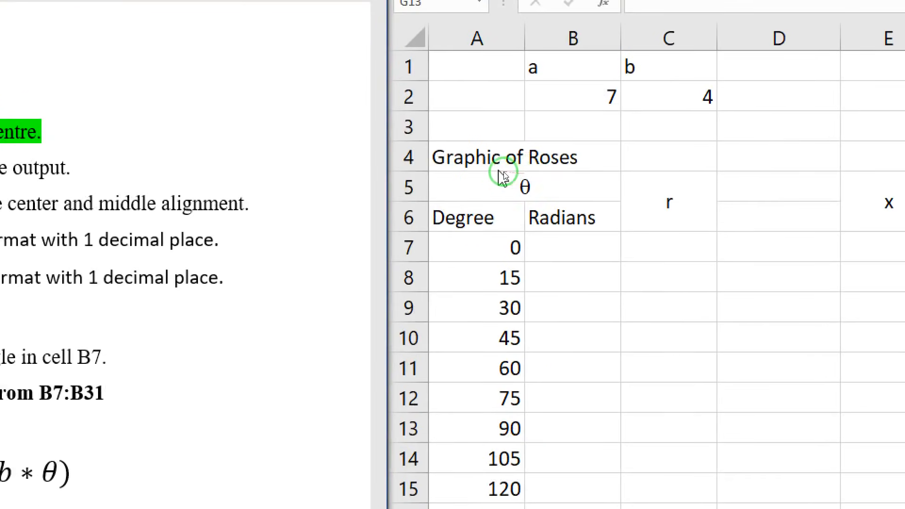
# Switch to Excel and apply Merge & Center to the title "Graphic of Roses" across cells A4:F4
pyautogui.click(500, 176)
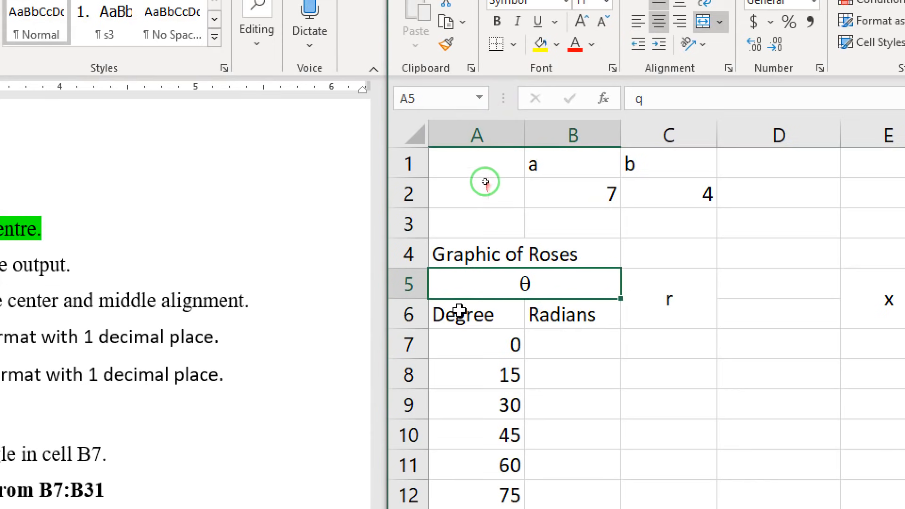
pyautogui.click(461, 254)
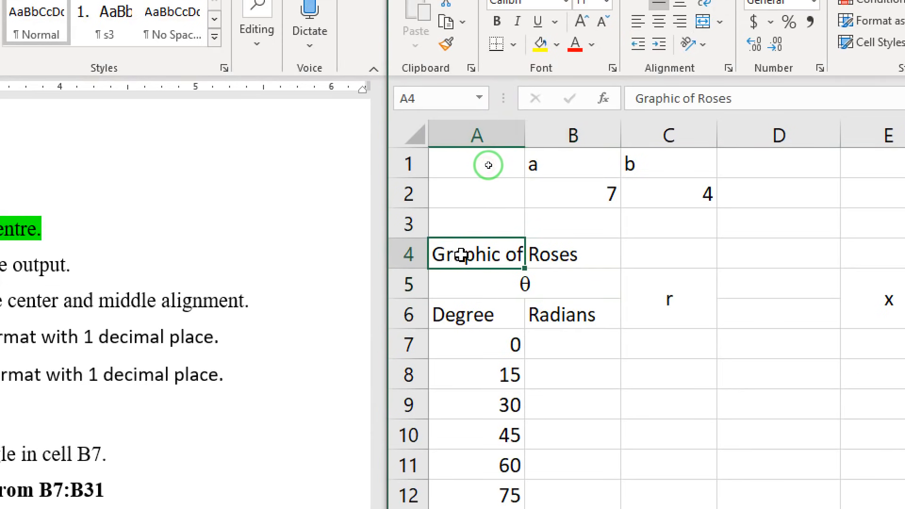
pyautogui.moveTo(489, 253); pyautogui.dragTo(901, 254)
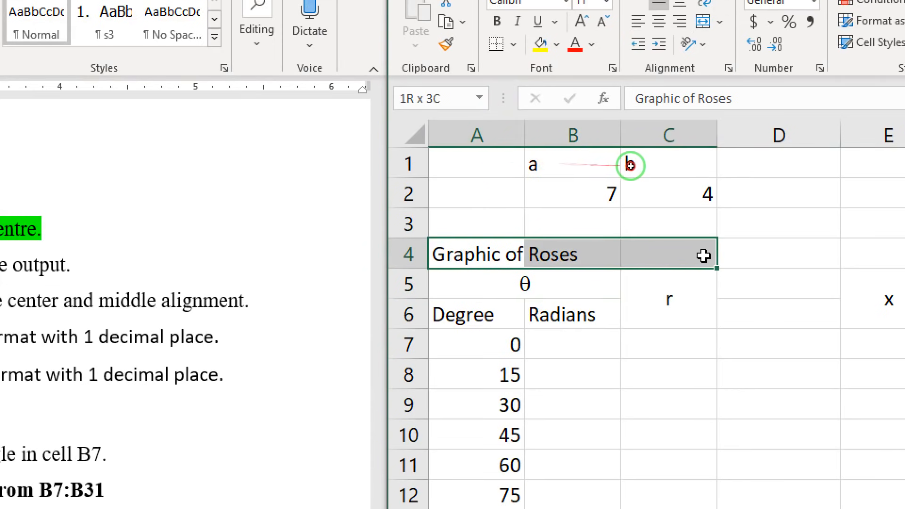
pyautogui.moveTo(792, 254); pyautogui.dragTo(838, 255)
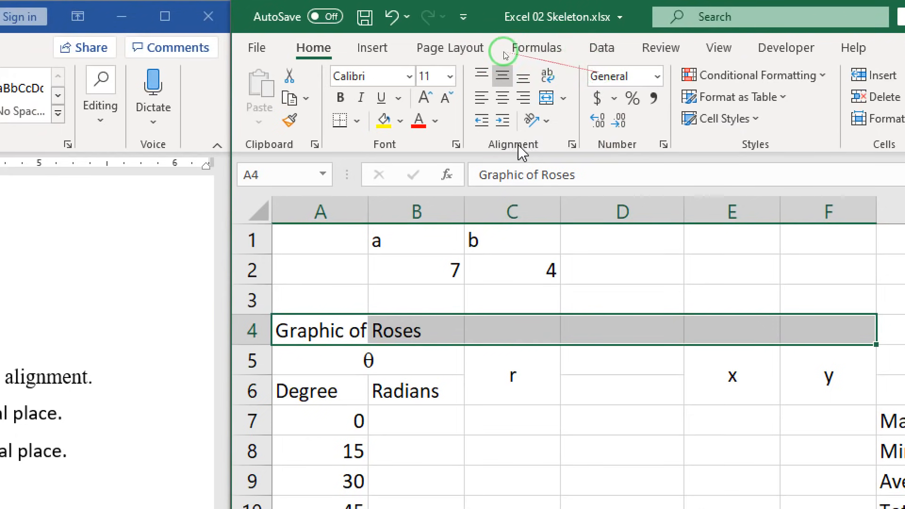
pyautogui.click(564, 99)
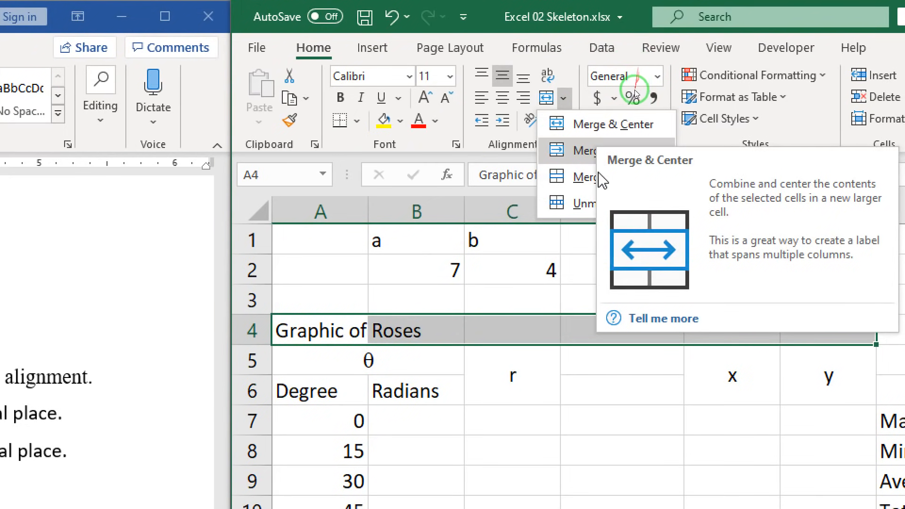
pyautogui.click(607, 125)
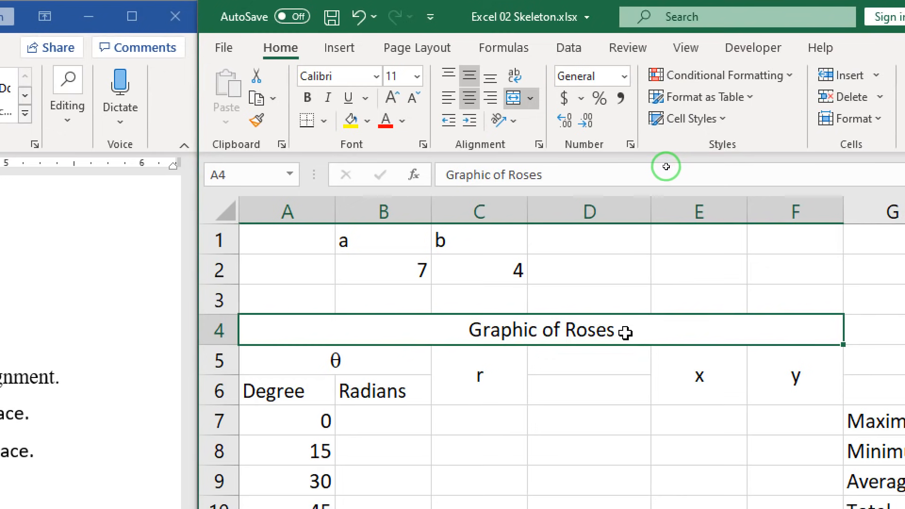
# Unmerge the title cells and try Merge Across on A4:F4 instead
pyautogui.click(532, 99)
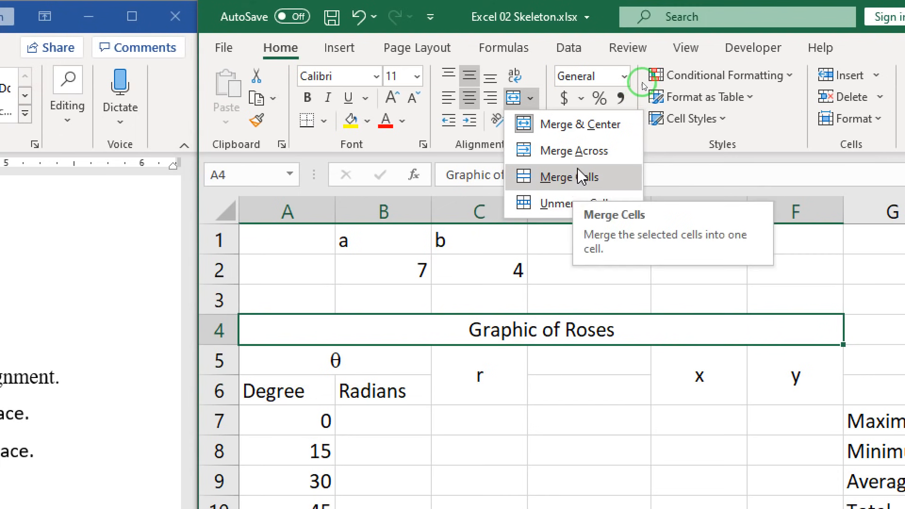
pyautogui.click(562, 205)
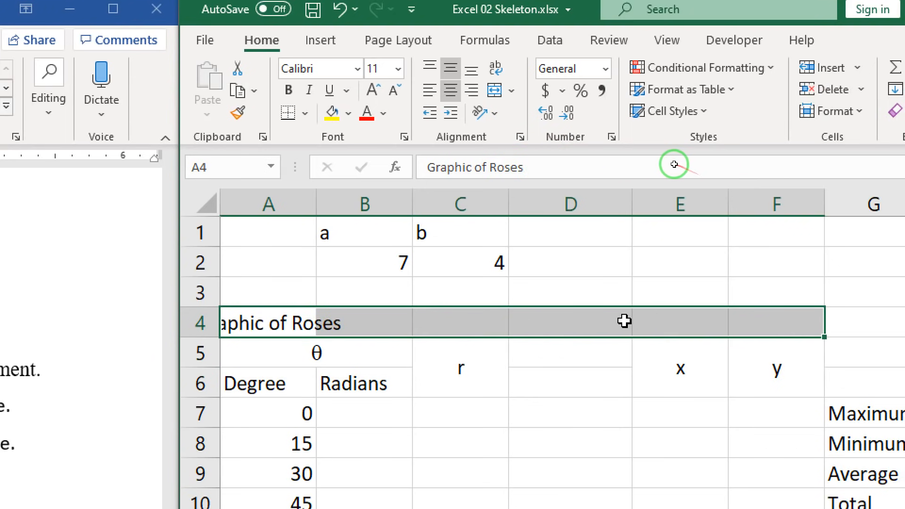
pyautogui.click(511, 94)
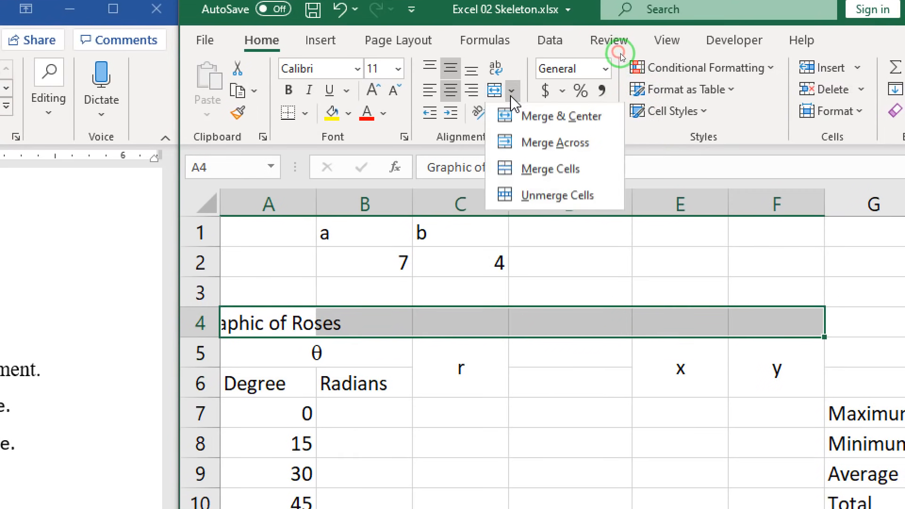
pyautogui.click(569, 147)
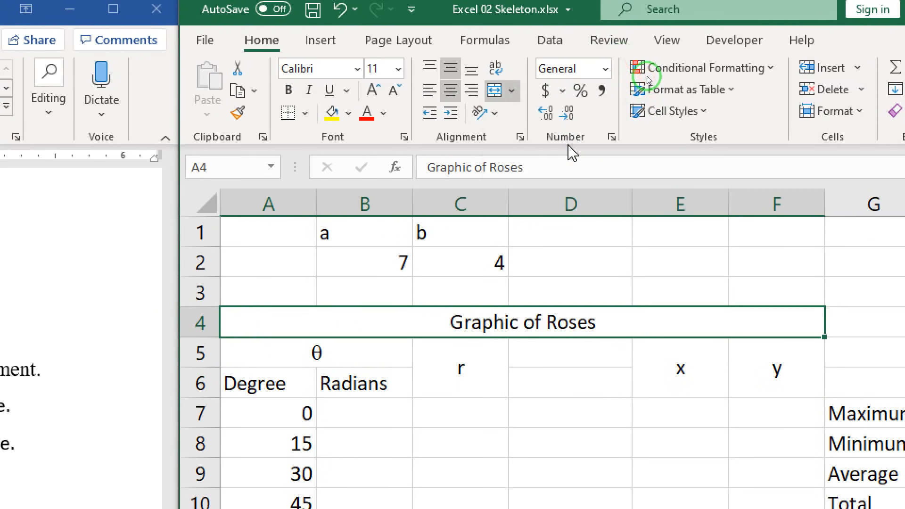
# Remove the merge and centring from the title range A4:F4
pyautogui.click(512, 90)
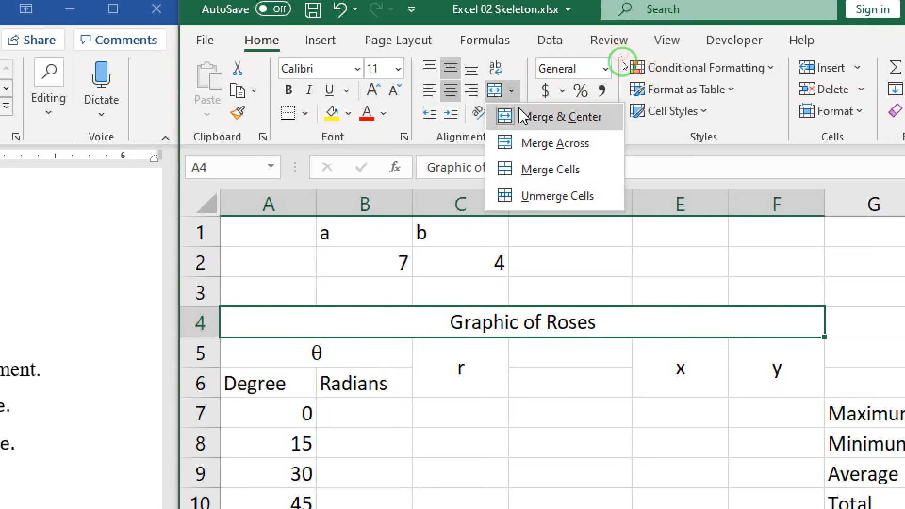
pyautogui.click(571, 123)
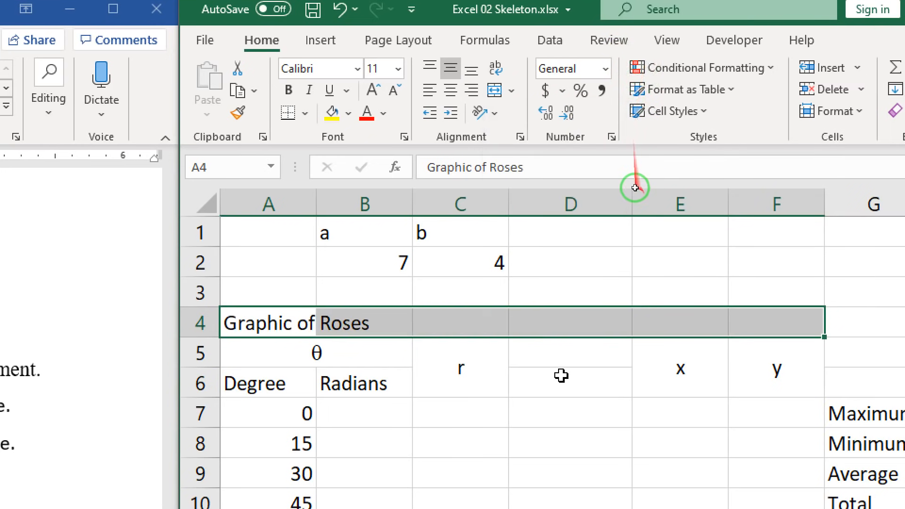
# Merge and centre the title "Graphic of Roses" across cells A4:F4
pyautogui.click(512, 94)
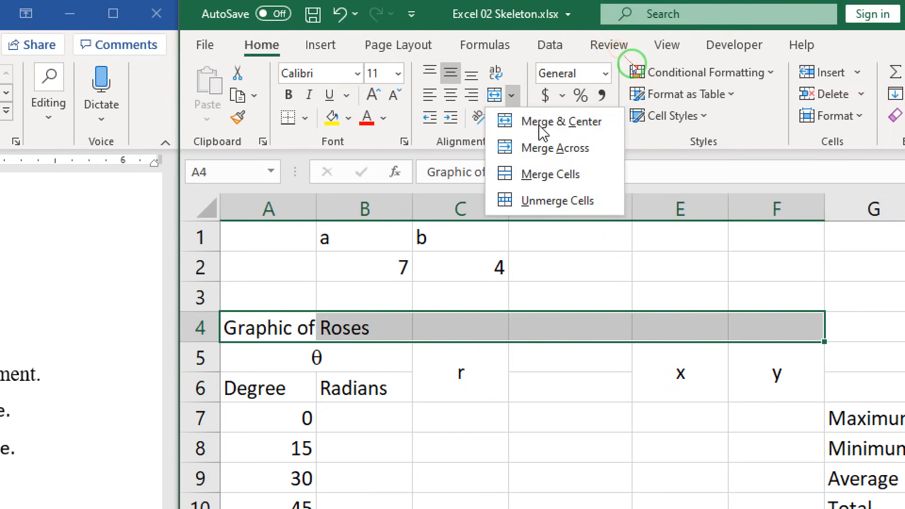
pyautogui.click(541, 71)
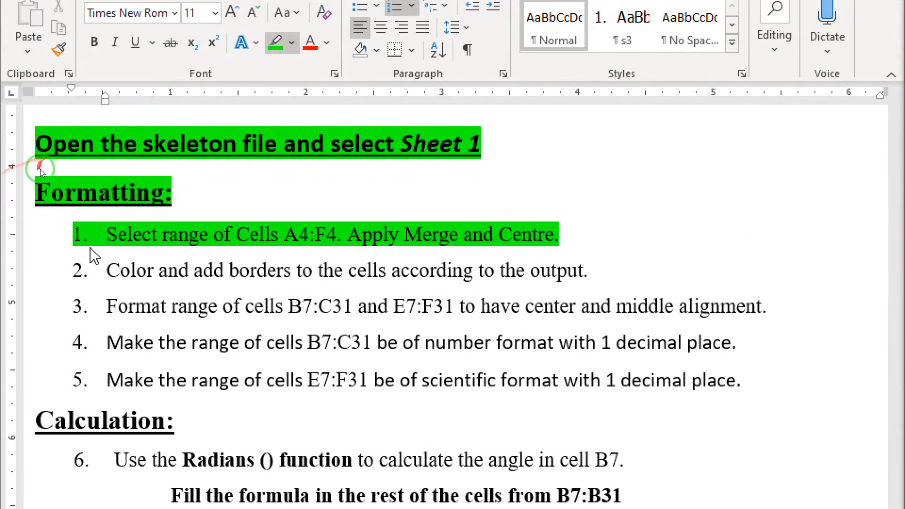
# Highlight the second formatting instruction in green in the Word document, and switch to Output_Excel 02.pdf to view the expected colours
pyautogui.moveTo(98, 271)
pyautogui.mouseDown()
pyautogui.moveTo(445, 279)
pyautogui.moveTo(612, 269)
pyautogui.mouseUp()
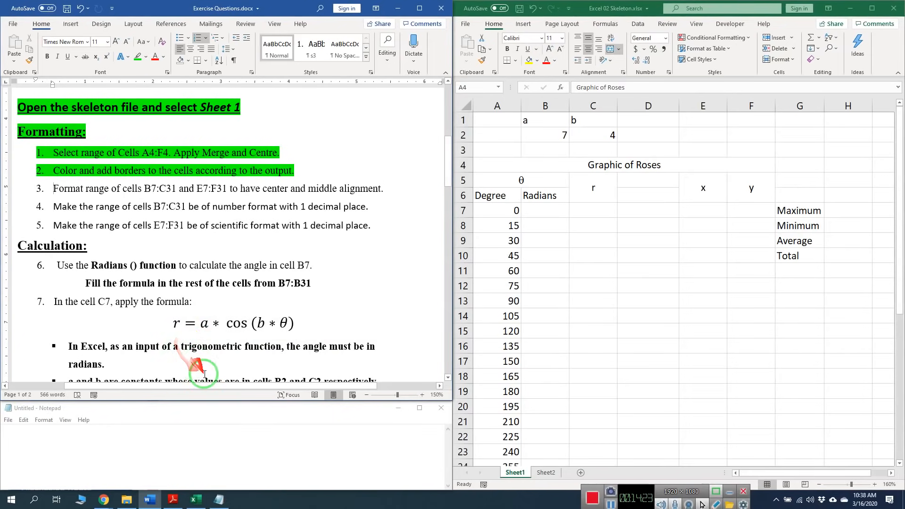
pyautogui.click(126, 499)
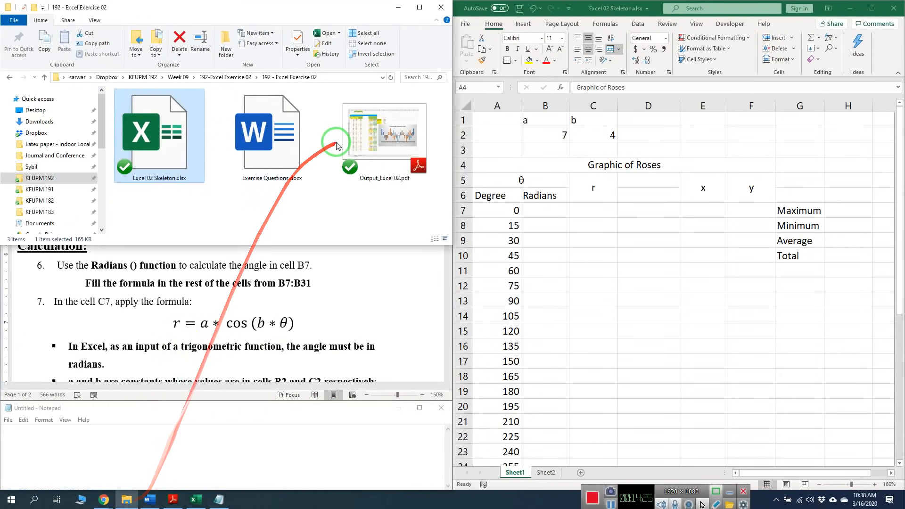
pyautogui.click(172, 499)
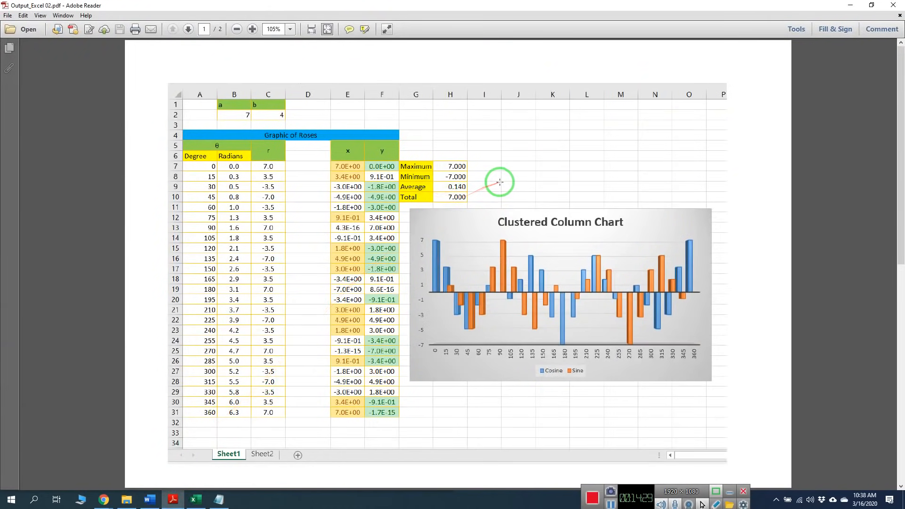
pyautogui.keyDown('ctrl'); pyautogui.scroll(1, 312, 145); pyautogui.keyUp('ctrl')
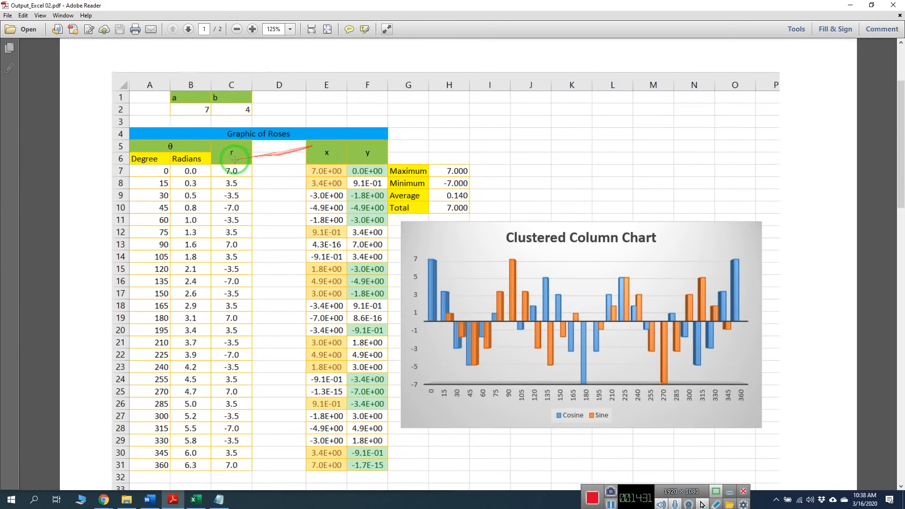
pyautogui.scroll(-1, 240, 168)
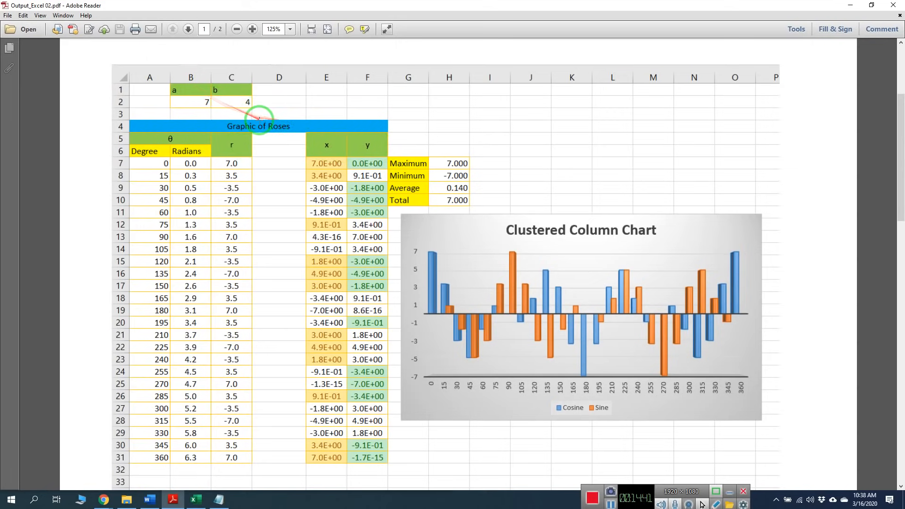
# Switch to Excel and fill the header cells a, b, θ, r, x and y with the standard light green colour
pyautogui.click(196, 499)
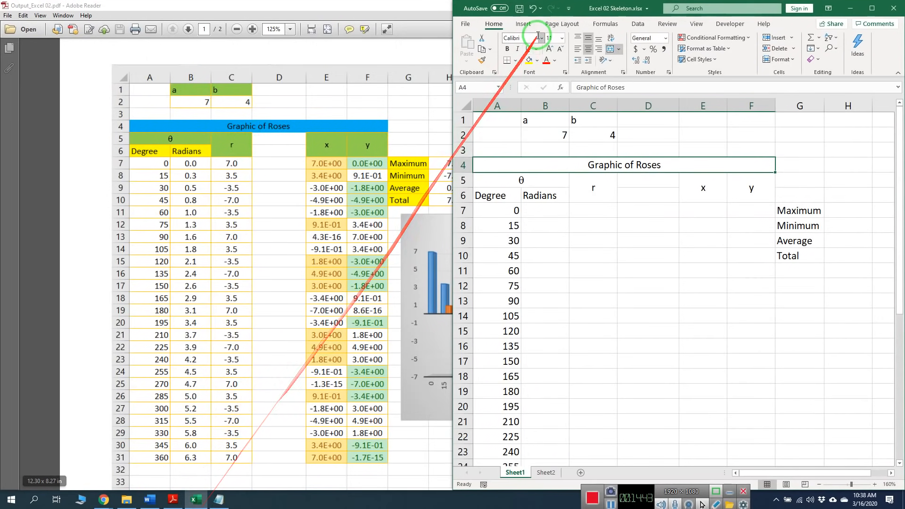
pyautogui.click(554, 120)
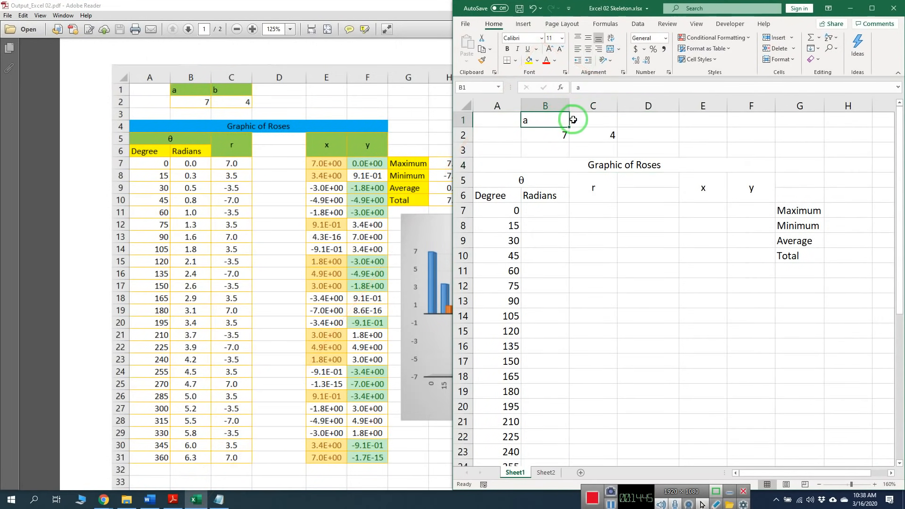
pyautogui.keyDown('ctrl'); pyautogui.click(595, 121); pyautogui.keyUp('ctrl')
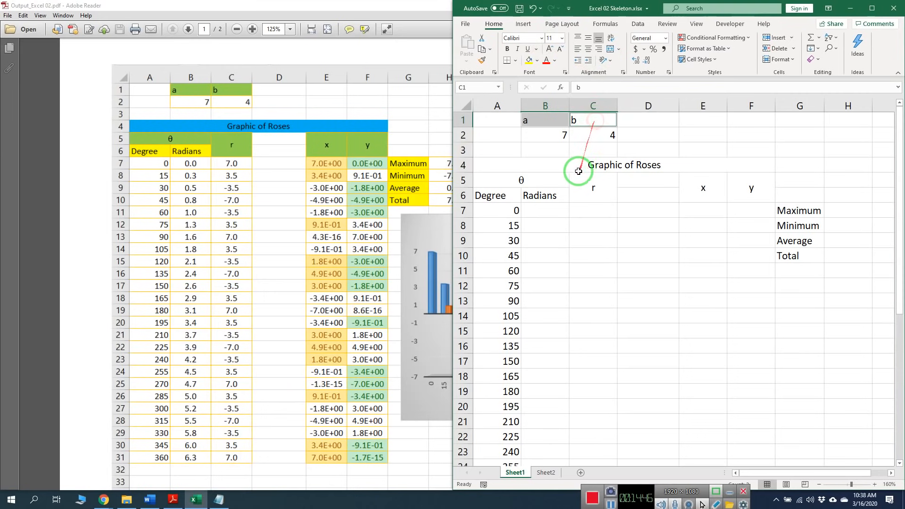
pyautogui.keyDown('ctrl'); pyautogui.click(535, 181); pyautogui.keyUp('ctrl')
pyautogui.keyDown('ctrl'); pyautogui.click(585, 186); pyautogui.keyUp('ctrl')
pyautogui.keyDown('ctrl'); pyautogui.click(702, 183); pyautogui.keyUp('ctrl')
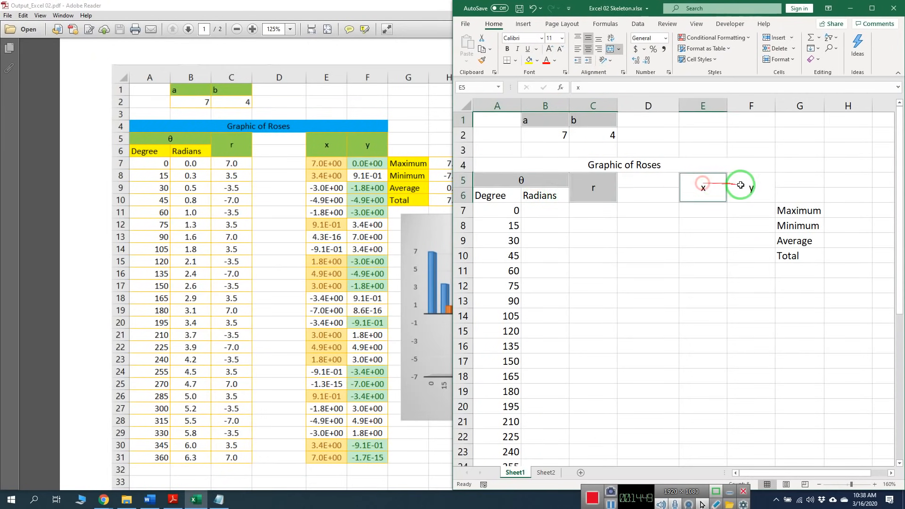
pyautogui.keyDown('ctrl'); pyautogui.click(748, 185); pyautogui.keyUp('ctrl')
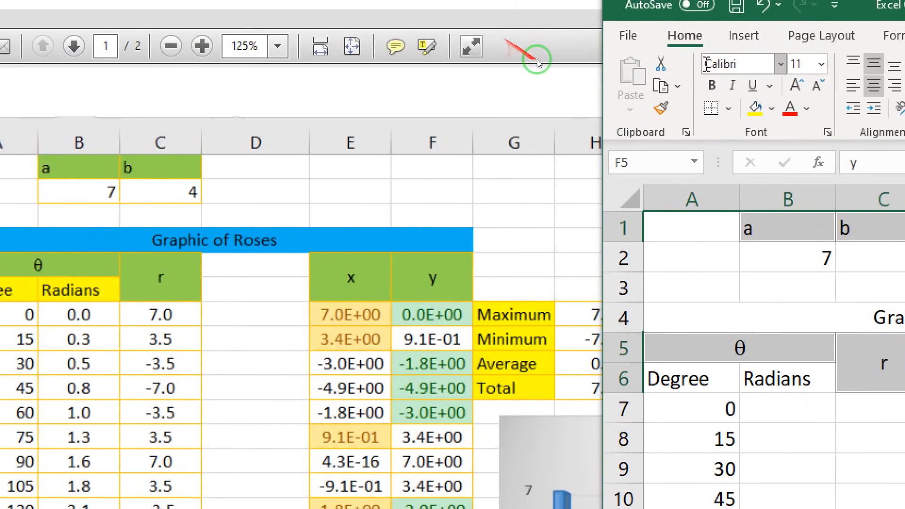
pyautogui.click(768, 112)
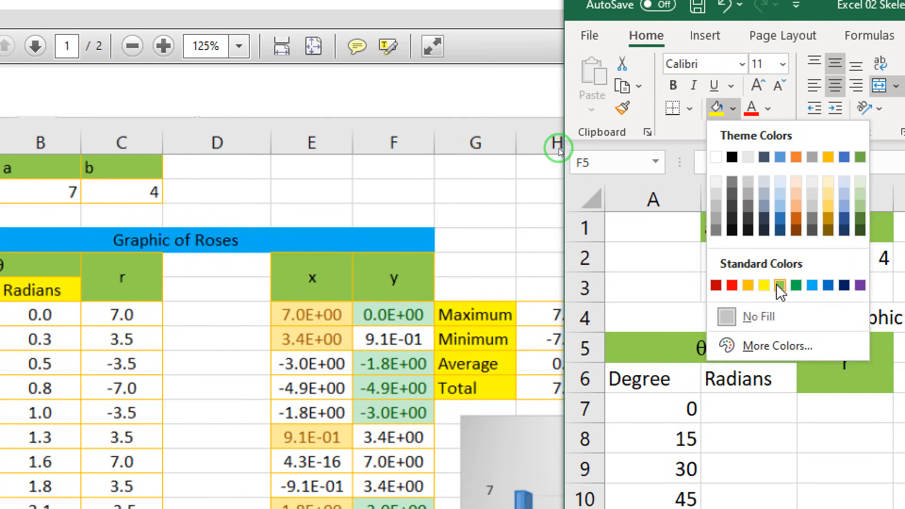
pyautogui.click(780, 285)
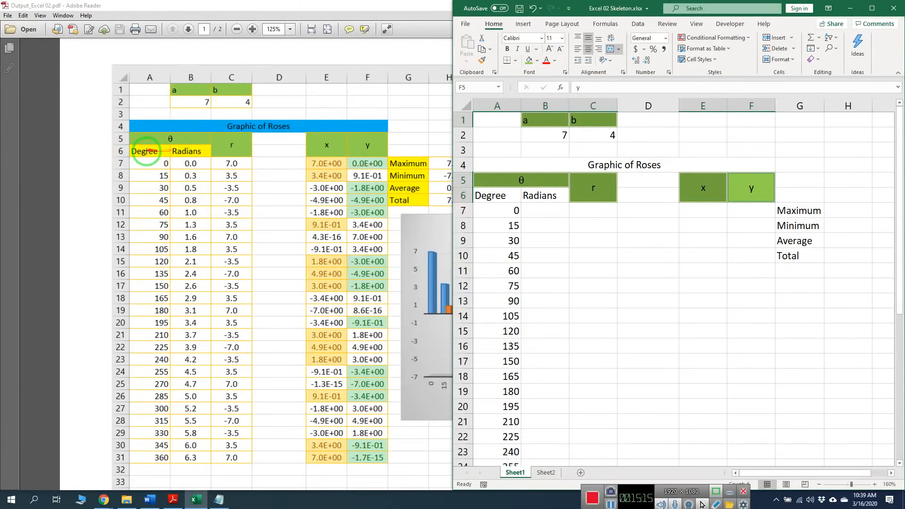
# Check the yellow labels in the output PDF, and fill A6:B6 and G7:G10 with standard yellow in Excel
pyautogui.click(146, 151)
pyautogui.click(197, 154)
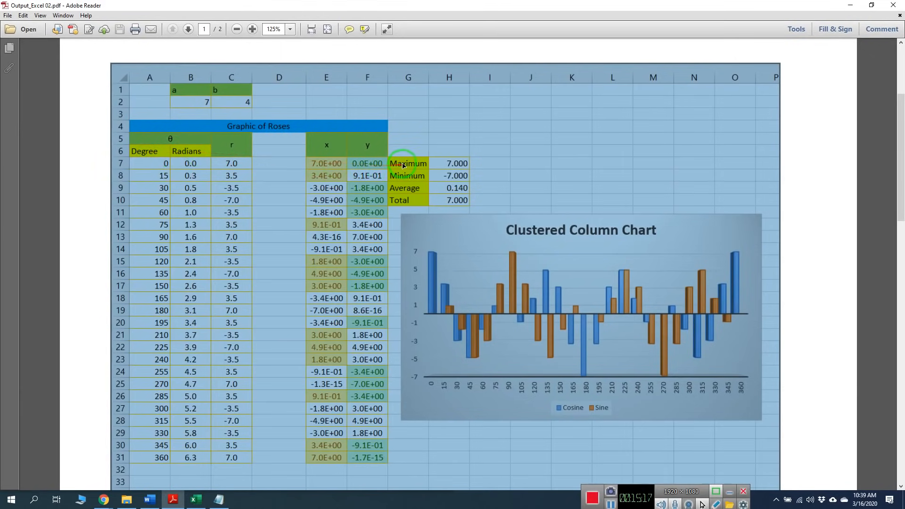
pyautogui.click(409, 202)
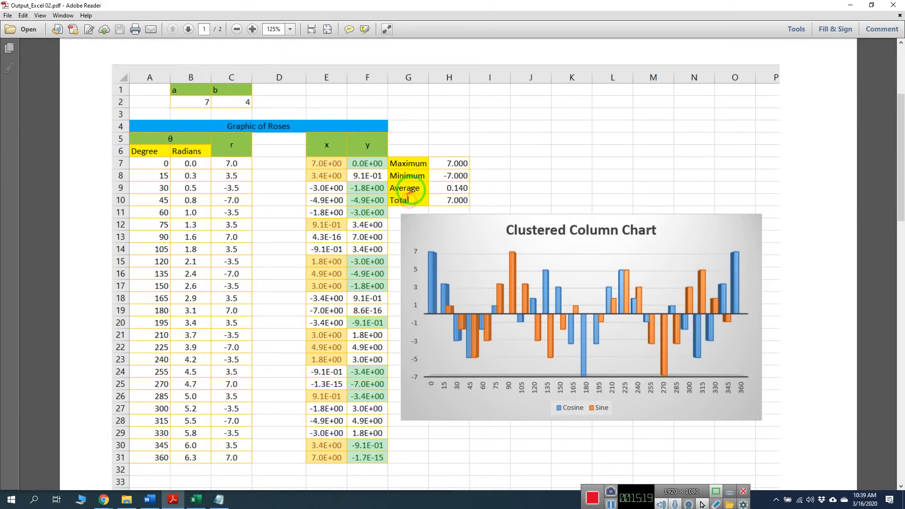
pyautogui.click(200, 500)
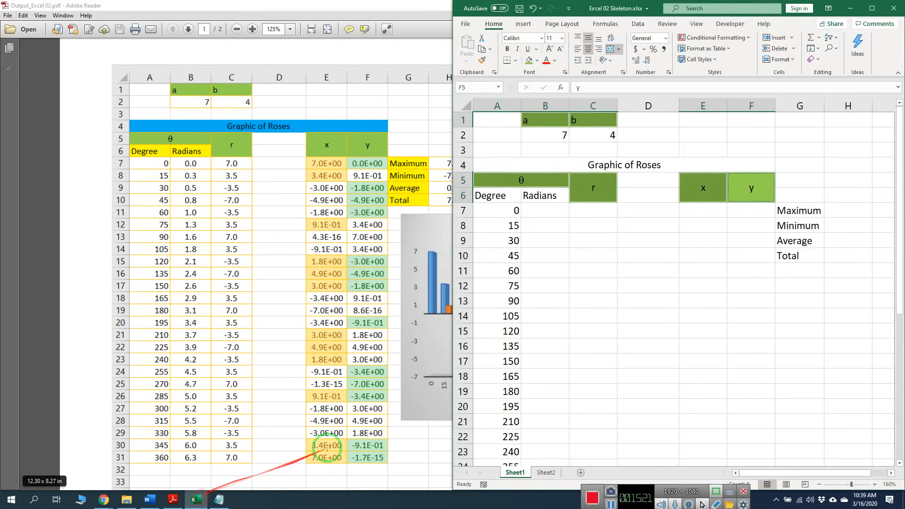
pyautogui.click(510, 198)
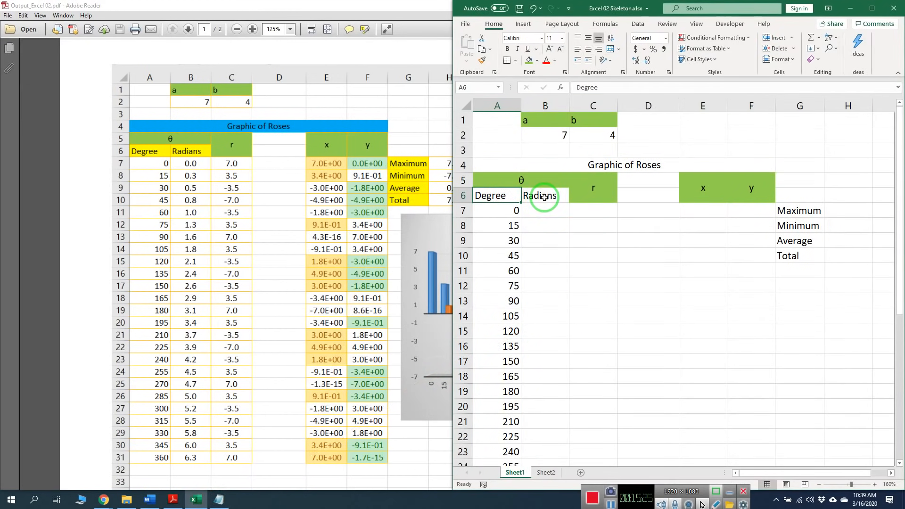
pyautogui.moveTo(545, 198); pyautogui.dragTo(545, 197)
pyautogui.moveTo(807, 212); pyautogui.dragTo(804, 250)
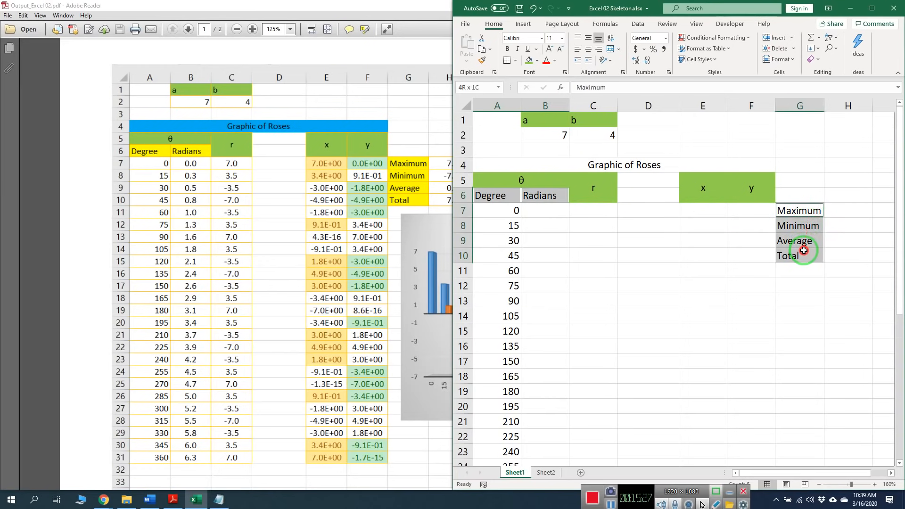
pyautogui.click(537, 60)
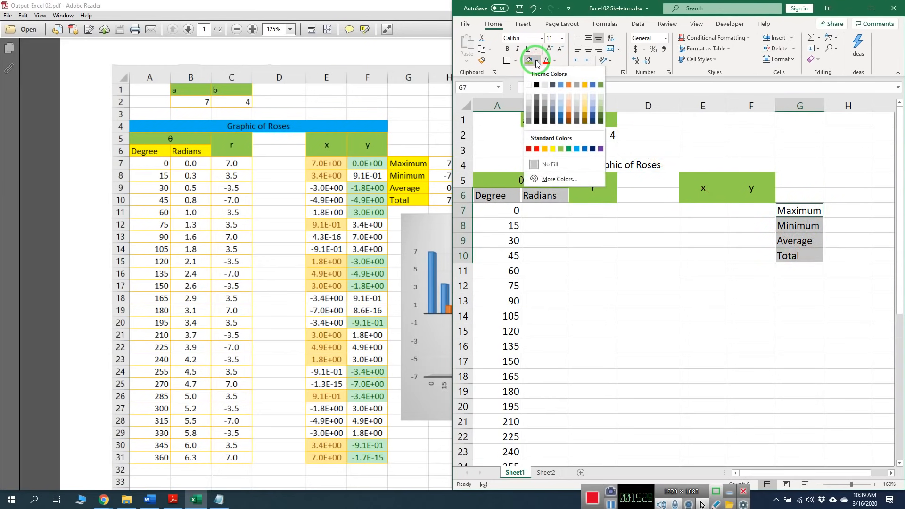
pyautogui.click(554, 149)
pyautogui.click(594, 253)
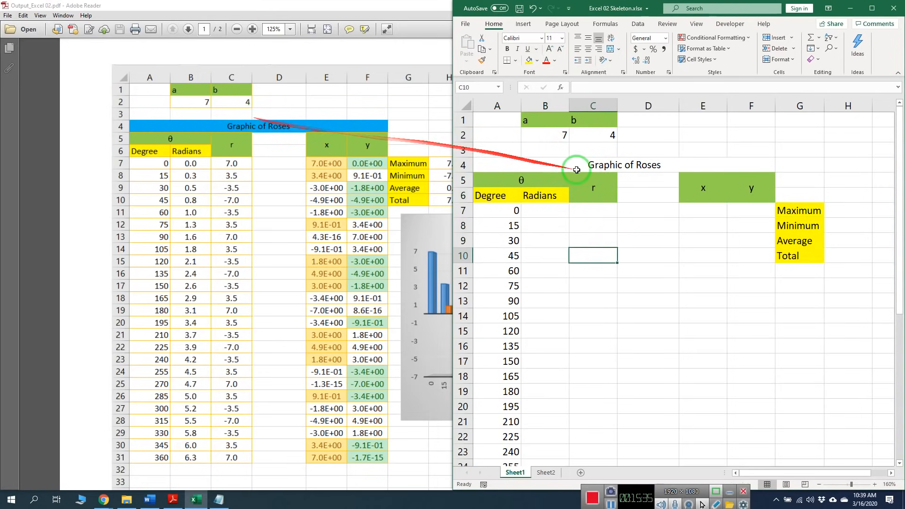
# Fill the merged title cell A4:F4 with the standard light blue colour
pyautogui.click(600, 170)
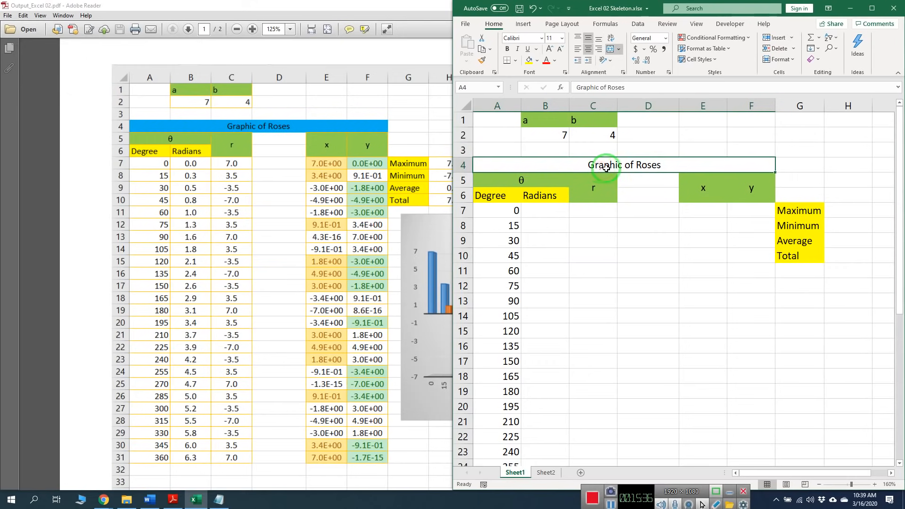
pyautogui.click(537, 62)
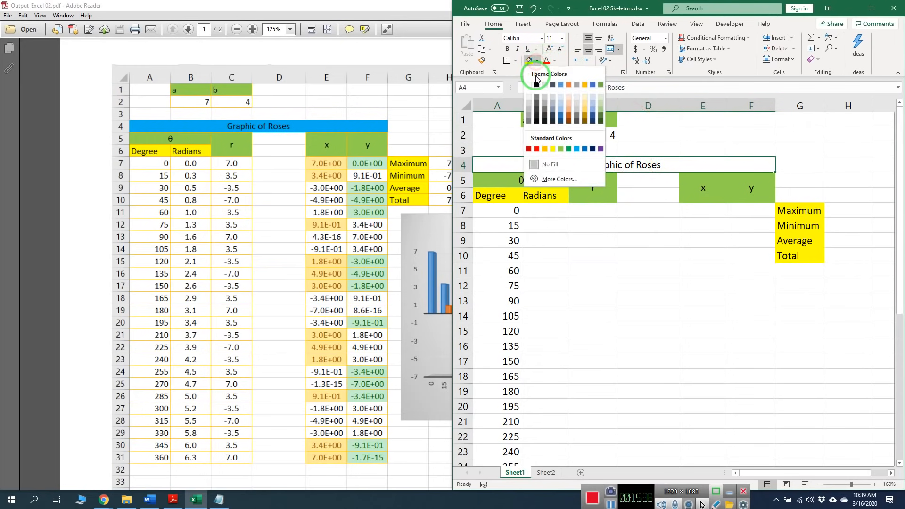
pyautogui.click(577, 149)
pyautogui.click(638, 313)
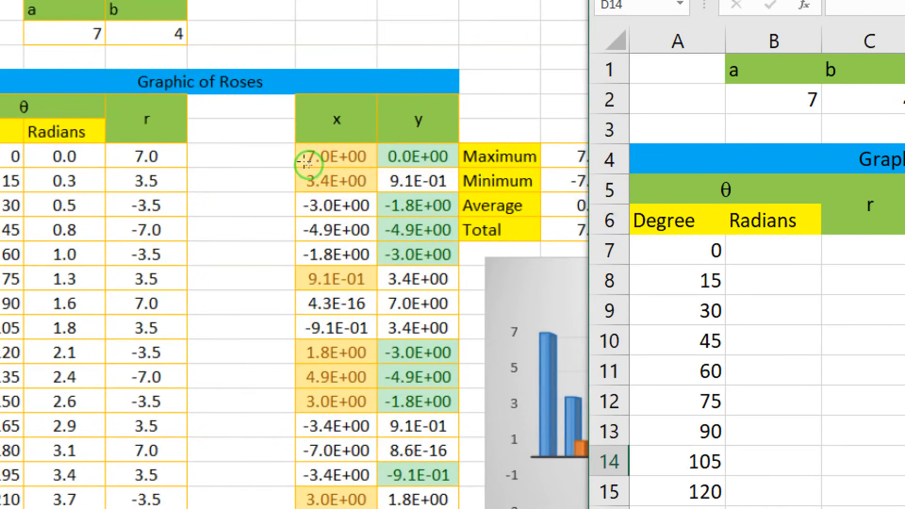
# Examine the output PDF for the colouring of the x and y values and the bordered ranges B1:C2, A5:C31, E5:F31 and G7:H10
pyautogui.moveTo(309, 164); pyautogui.dragTo(385, 300)
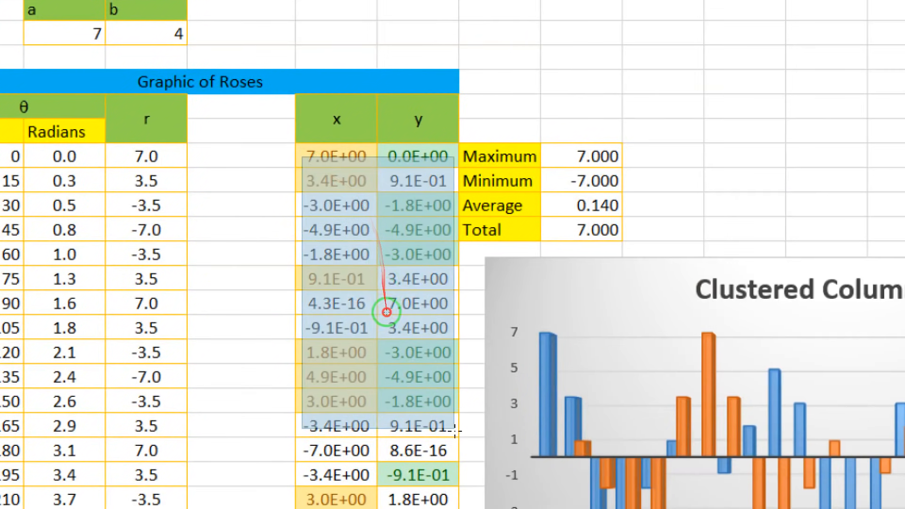
pyautogui.moveTo(455, 430); pyautogui.dragTo(459, 443)
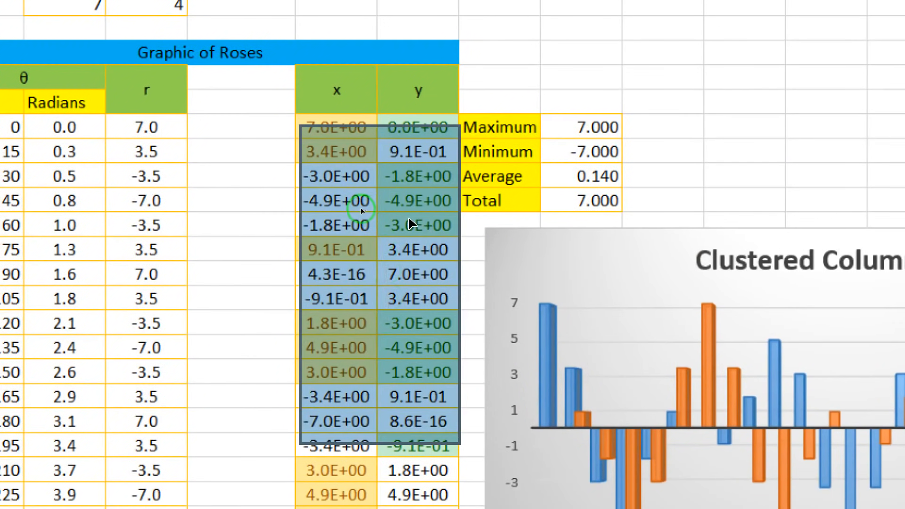
pyautogui.click(305, 166)
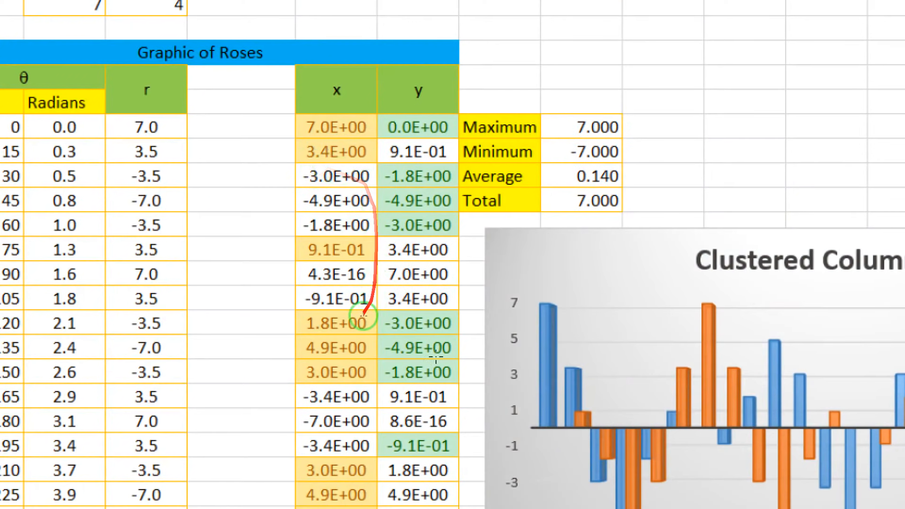
pyautogui.scroll(-1, 349, 297)
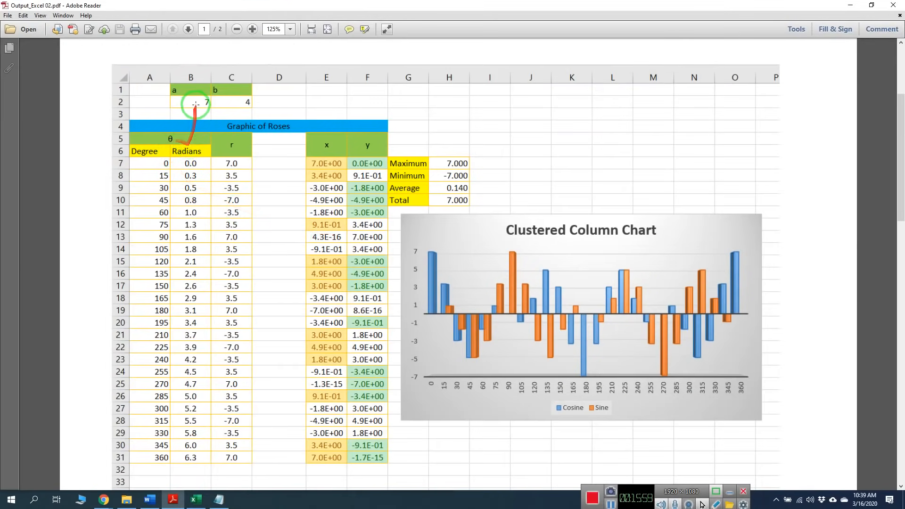
pyautogui.moveTo(191, 503)
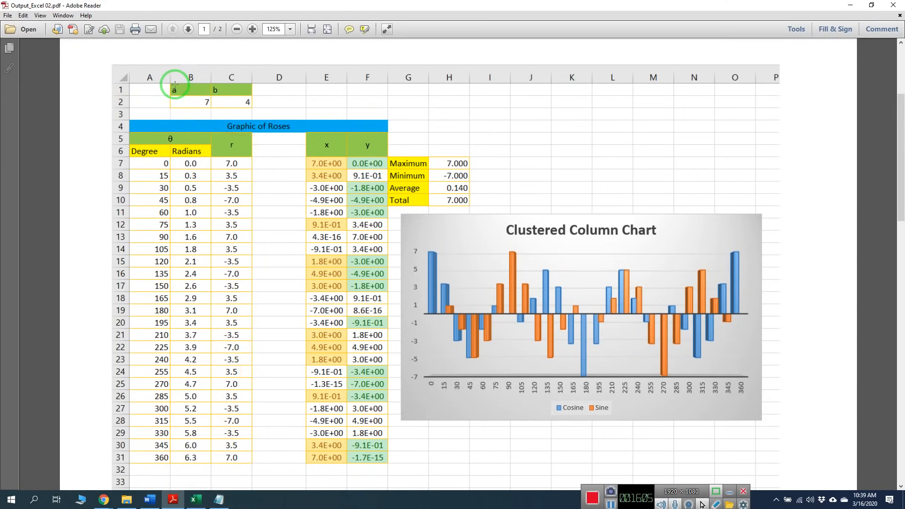
pyautogui.moveTo(172, 82); pyautogui.dragTo(253, 110)
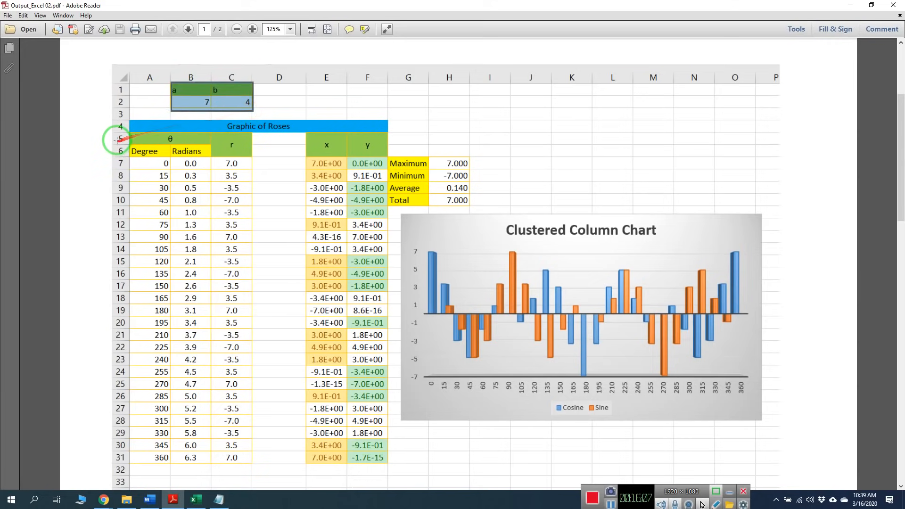
pyautogui.moveTo(150, 160); pyautogui.dragTo(250, 457)
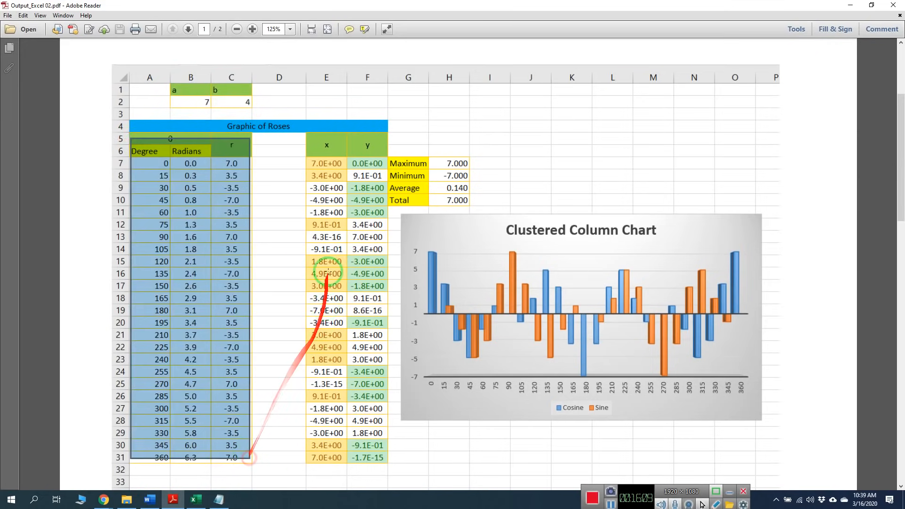
pyautogui.moveTo(327, 135); pyautogui.dragTo(376, 438)
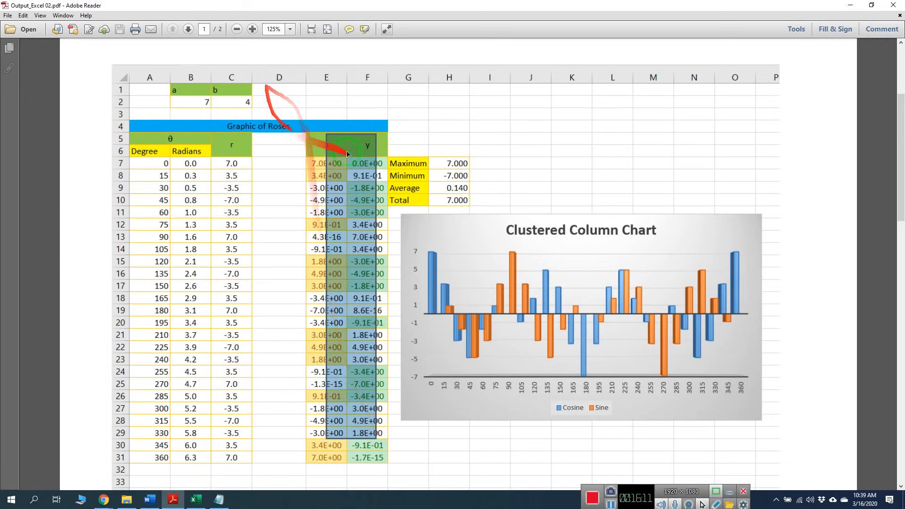
pyautogui.moveTo(404, 161); pyautogui.dragTo(467, 199)
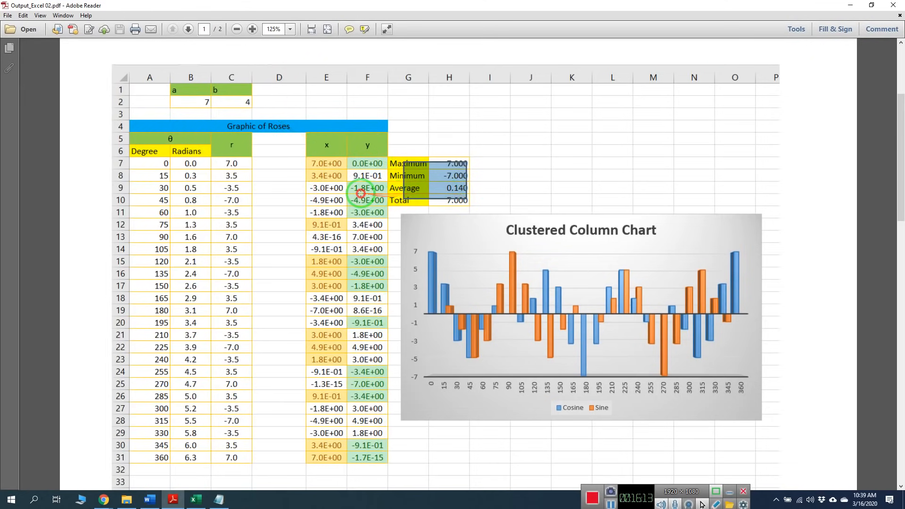
pyautogui.click(361, 193)
pyautogui.click(335, 181)
# Switch to the skeleton workbook in Excel
pyautogui.click(197, 494)
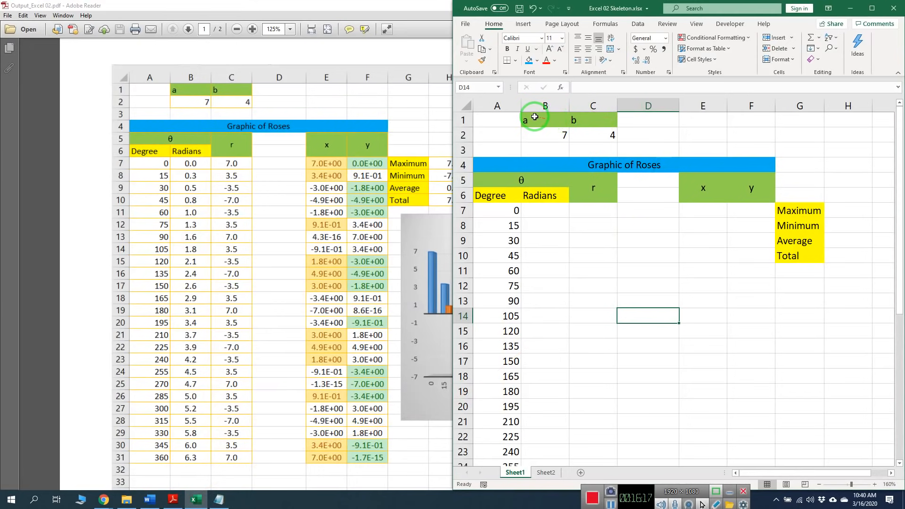
pyautogui.moveTo(536, 117); pyautogui.dragTo(592, 134)
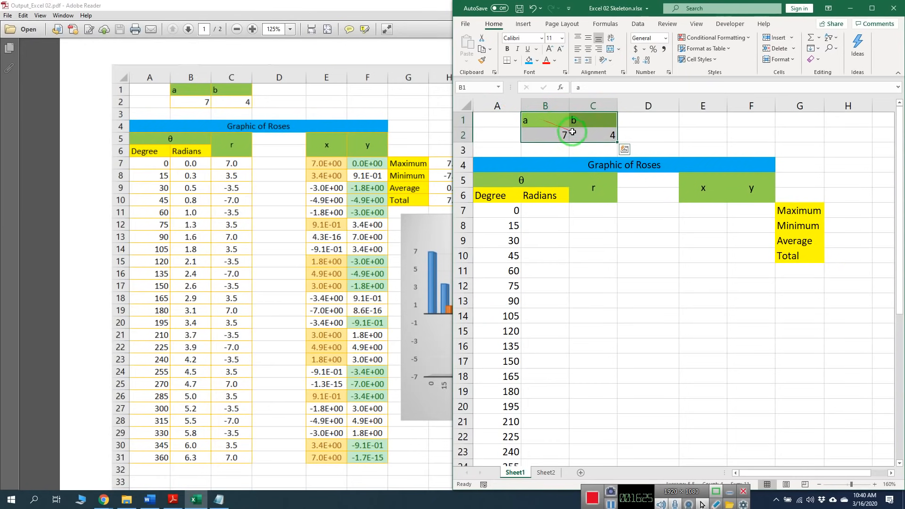
pyautogui.scroll(-1, 516, 171)
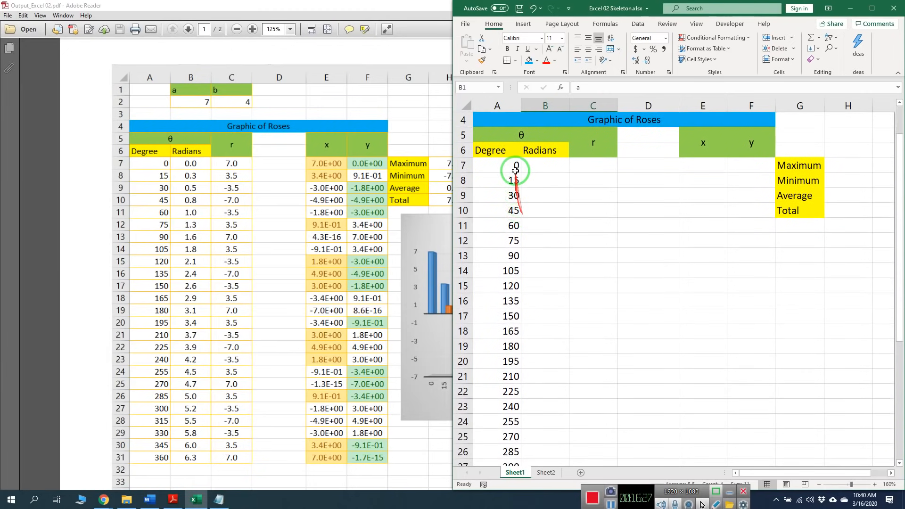
pyautogui.moveTo(494, 135); pyautogui.dragTo(587, 136)
pyautogui.scroll(1, 532, 153)
pyautogui.moveTo(501, 180); pyautogui.dragTo(580, 452)
pyautogui.click(556, 237)
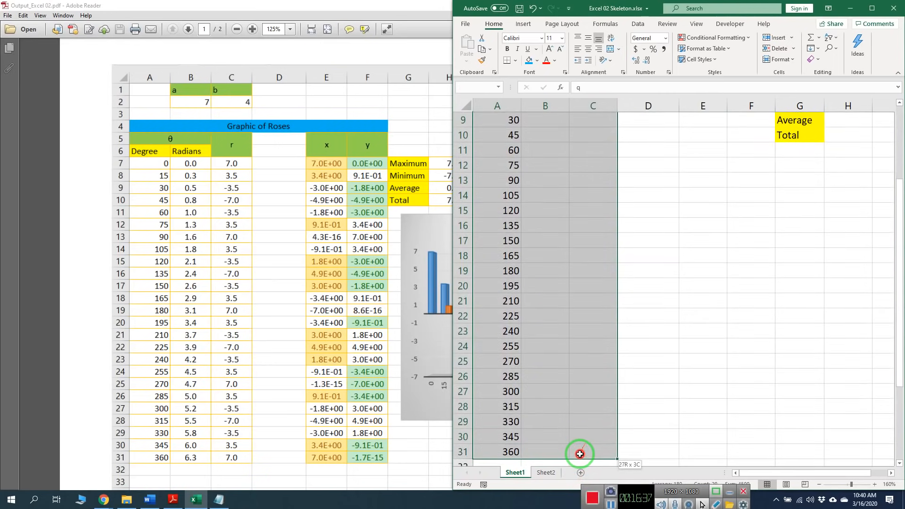
pyautogui.scroll(3, 652, 320)
pyautogui.moveTo(554, 119); pyautogui.dragTo(582, 133)
pyautogui.click(565, 238)
# Apply all borders in standard orange to the ranges A5:C31, E5:F31, G7:H10 and B1:C2
pyautogui.moveTo(501, 182); pyautogui.dragTo(590, 409)
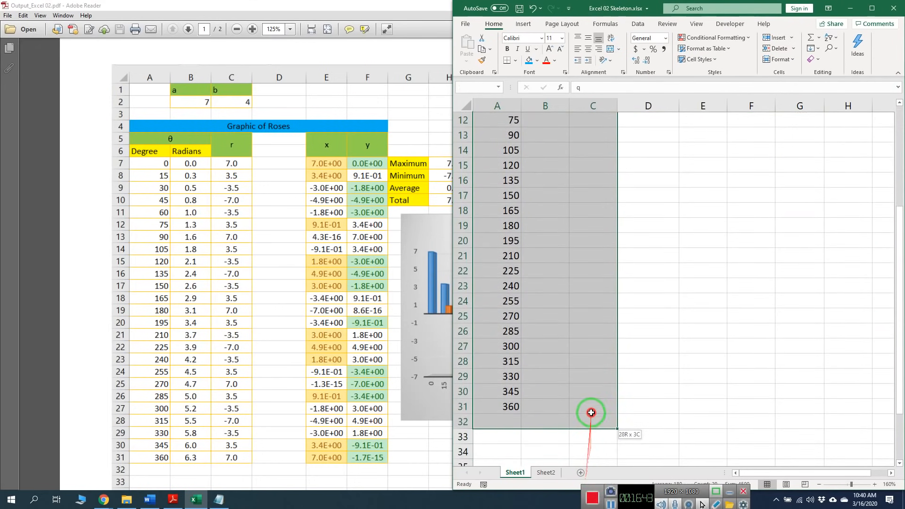
pyautogui.scroll(4, 692, 328)
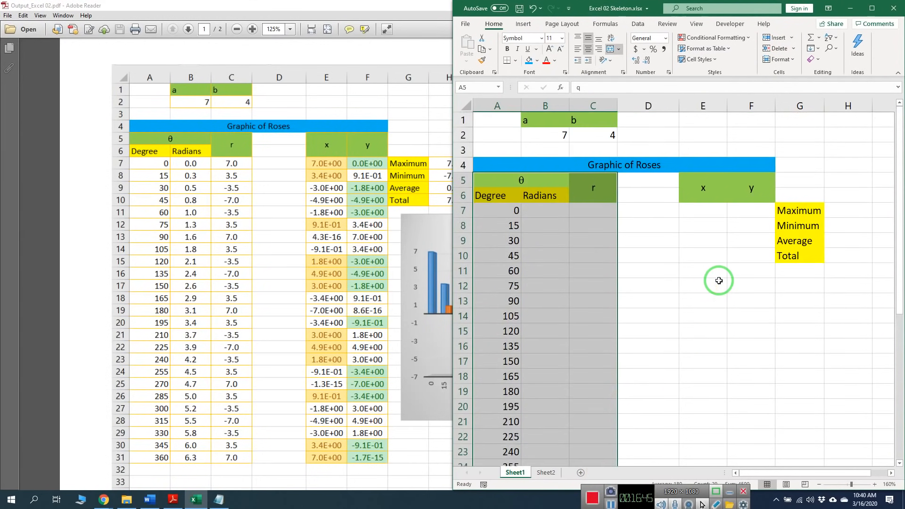
pyautogui.keyDown('ctrl'); pyautogui.moveTo(696, 182); pyautogui.dragTo(723, 436); pyautogui.keyUp('ctrl')
pyautogui.scroll(3, 814, 348)
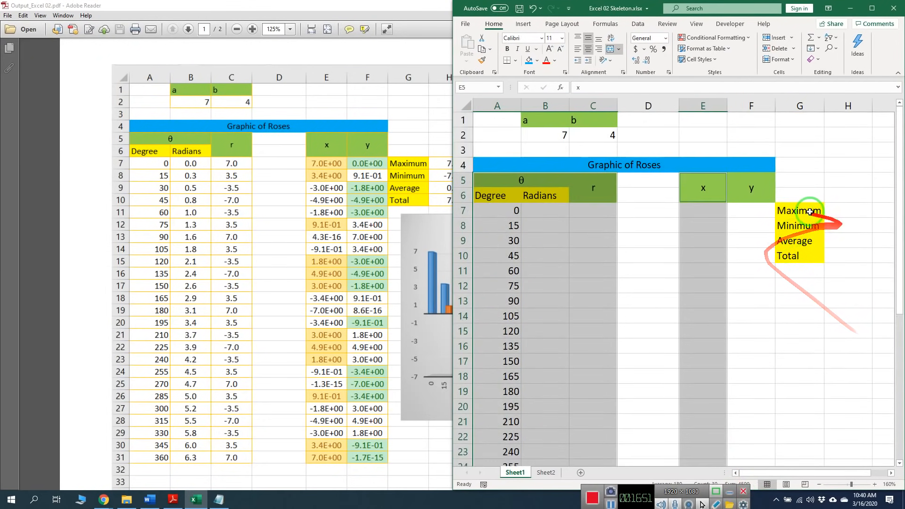
pyautogui.keyDown('ctrl'); pyautogui.moveTo(747, 188); pyautogui.dragTo(757, 429); pyautogui.keyUp('ctrl')
pyautogui.scroll(3, 816, 313)
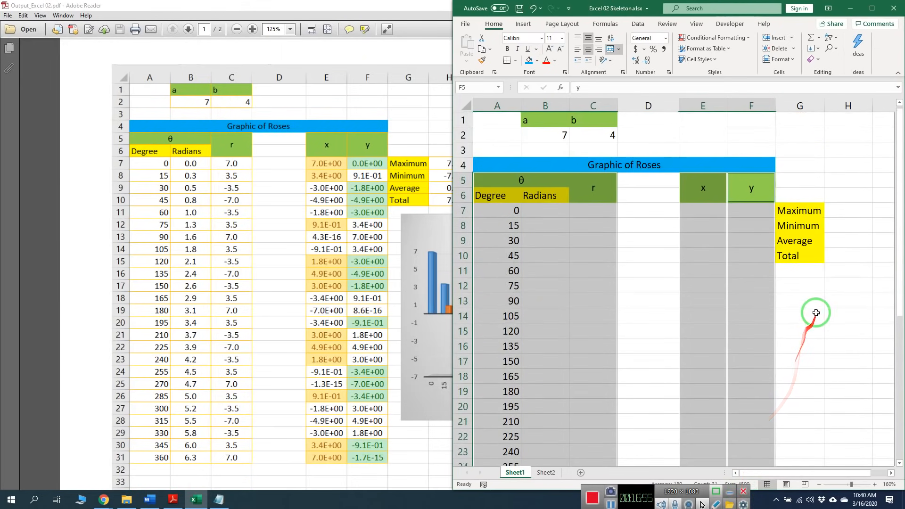
pyautogui.keyDown('ctrl'); pyautogui.moveTo(803, 211); pyautogui.dragTo(840, 255); pyautogui.keyUp('ctrl')
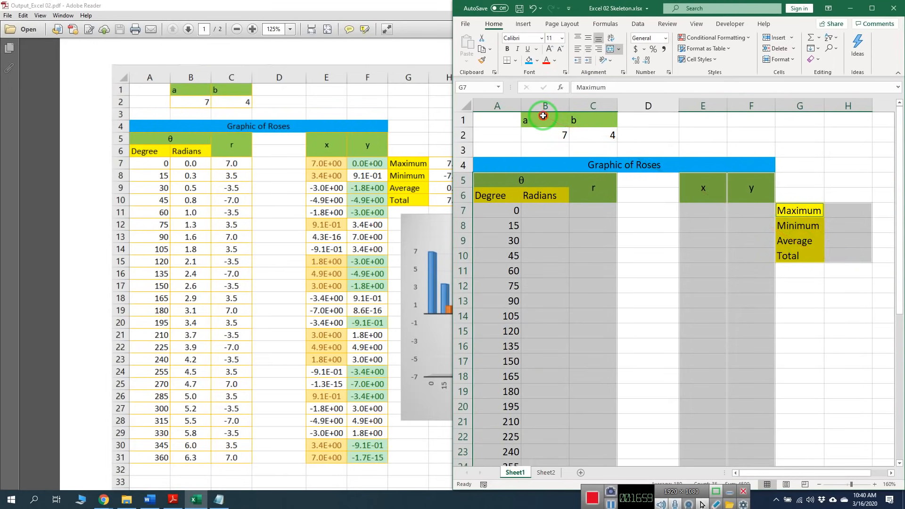
pyautogui.keyDown('ctrl'); pyautogui.moveTo(541, 120); pyautogui.dragTo(606, 136); pyautogui.keyUp('ctrl')
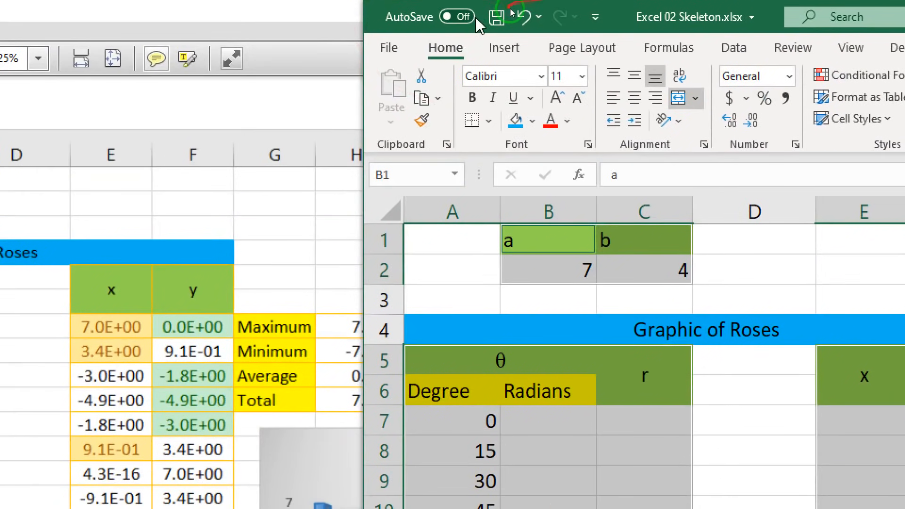
pyautogui.click(489, 124)
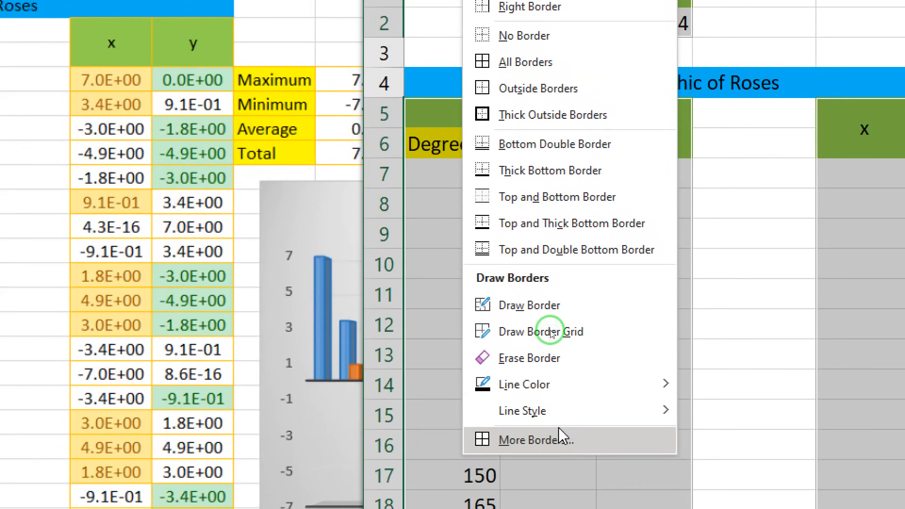
pyautogui.moveTo(564, 395)
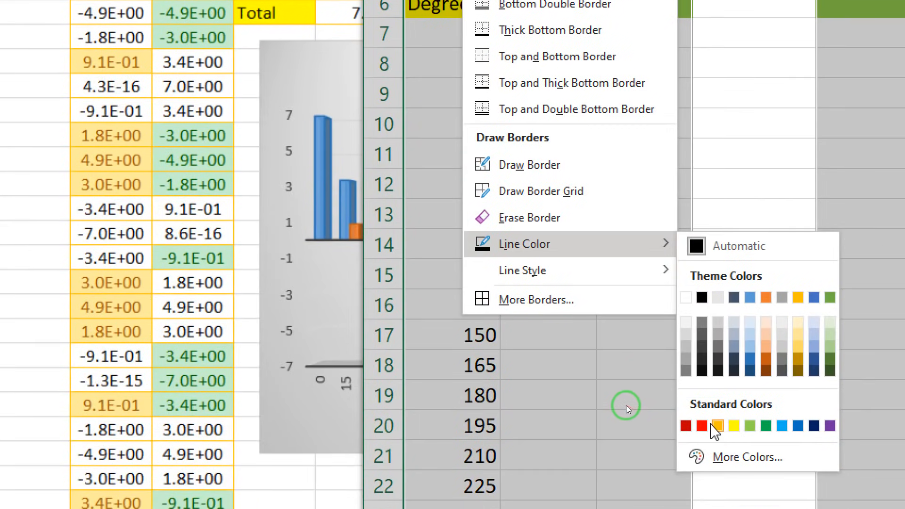
pyautogui.click(720, 426)
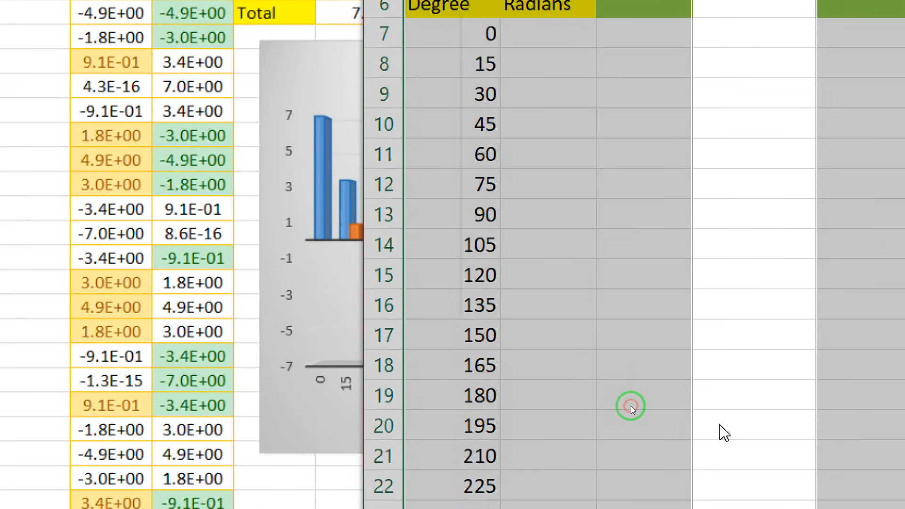
pyautogui.moveTo(630, 405); pyautogui.dragTo(558, 168)
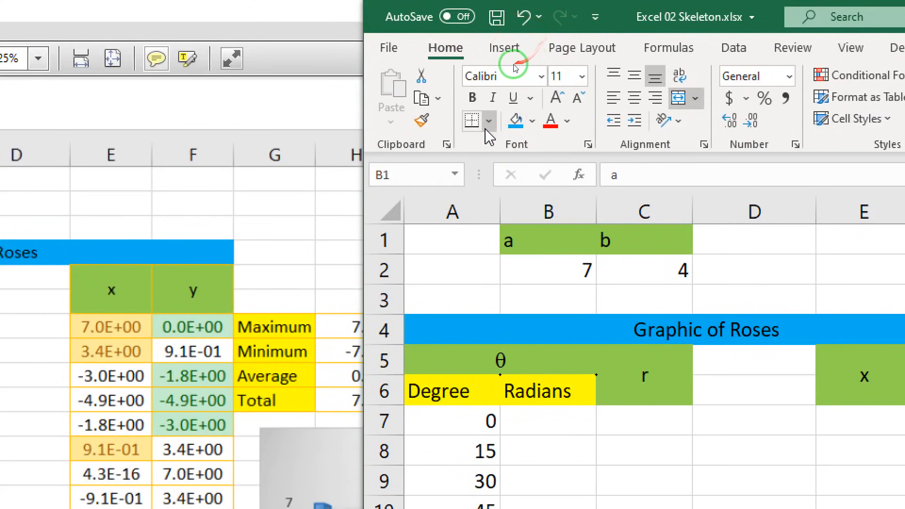
pyautogui.click(490, 123)
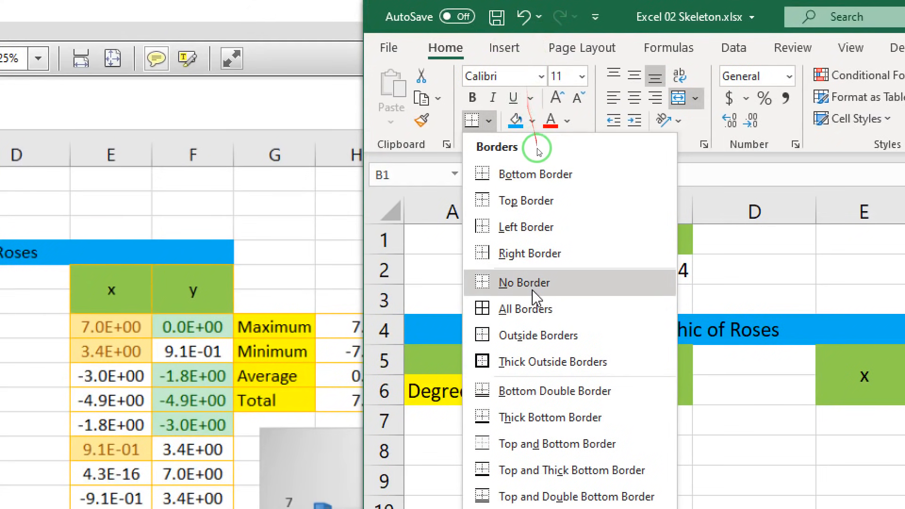
pyautogui.click(527, 312)
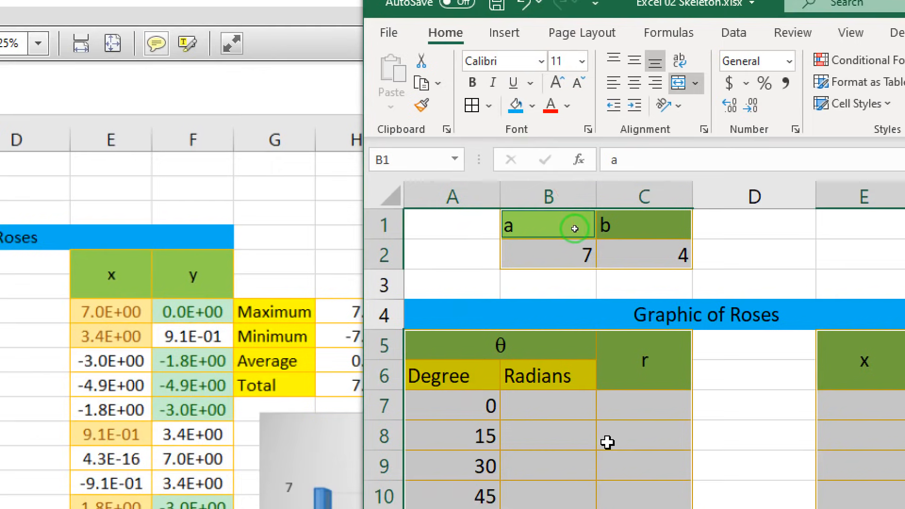
pyautogui.click(623, 439)
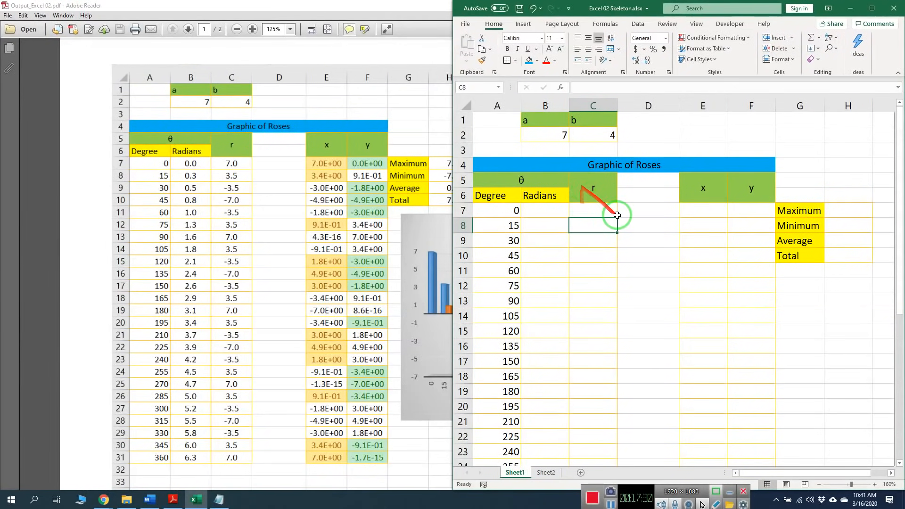
# Examine the border line styles, line colours and Format Cells border options for an empty cell in column E, then cancel
pyautogui.click(692, 268)
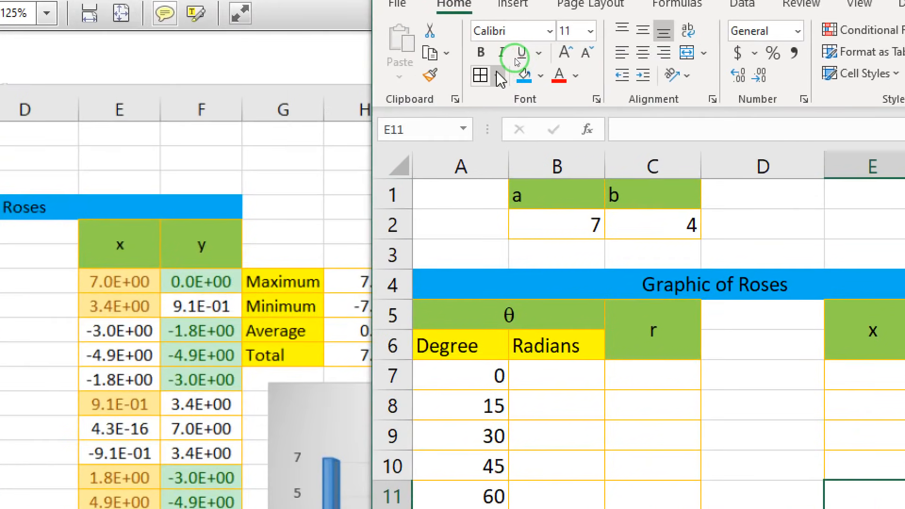
pyautogui.click(515, 61)
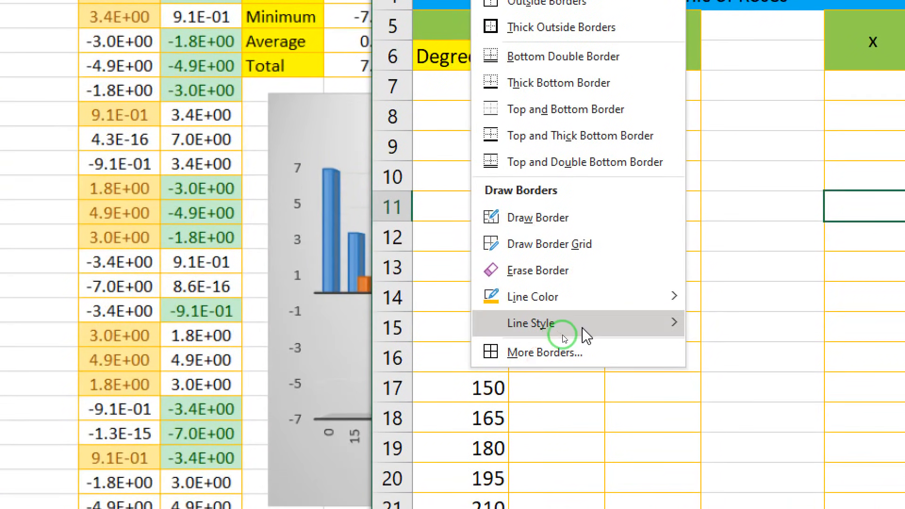
pyautogui.moveTo(582, 333)
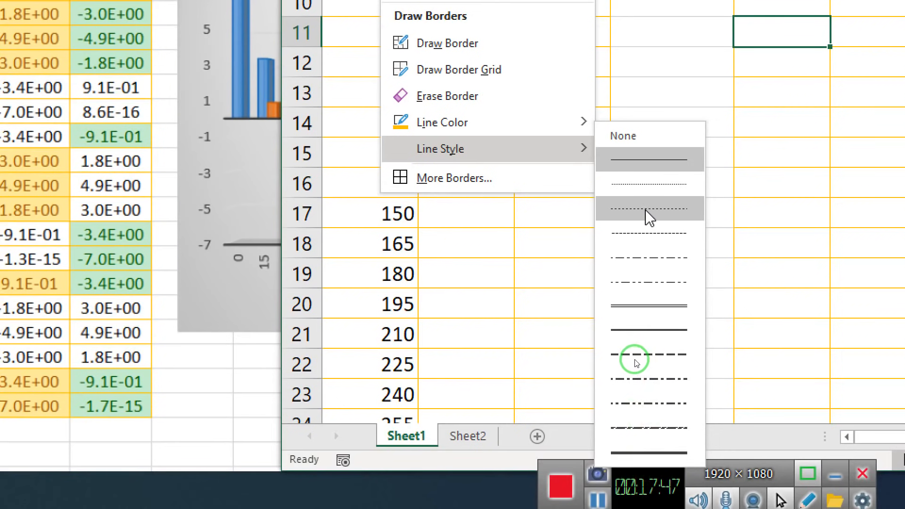
pyautogui.moveTo(566, 125)
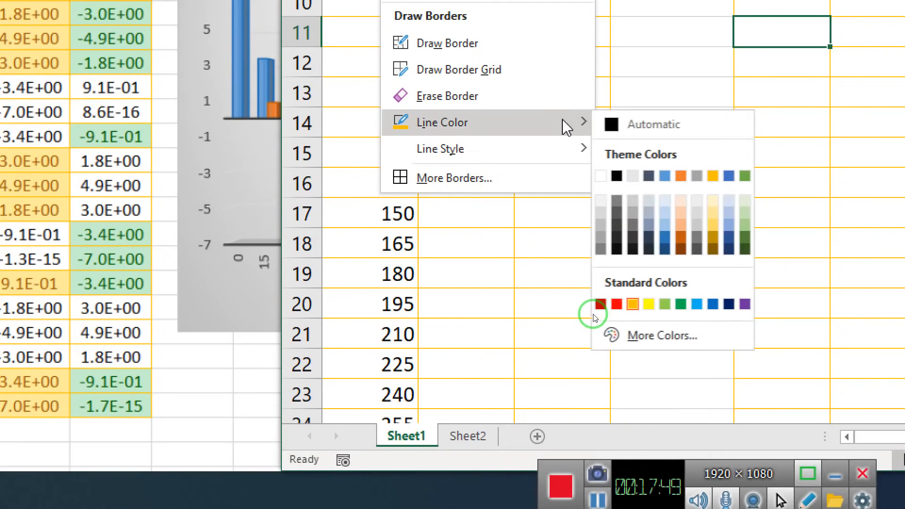
pyautogui.moveTo(584, 149)
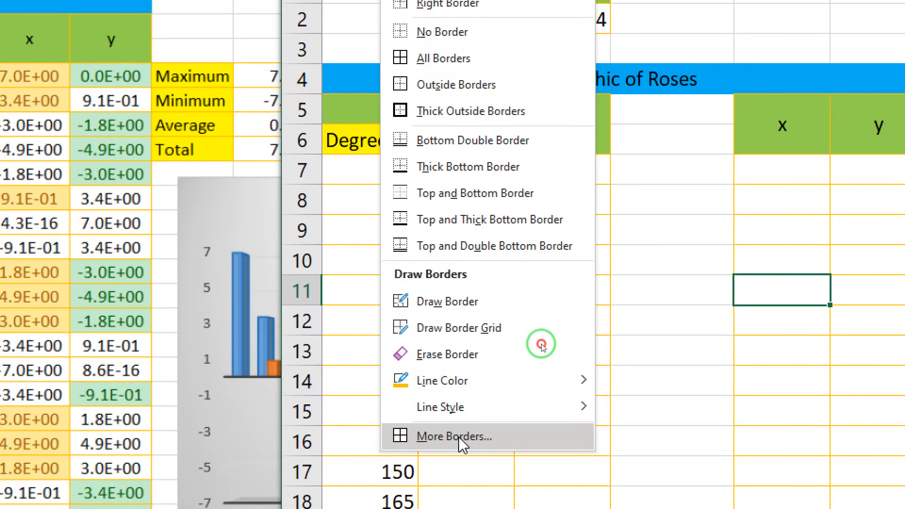
pyautogui.click(460, 438)
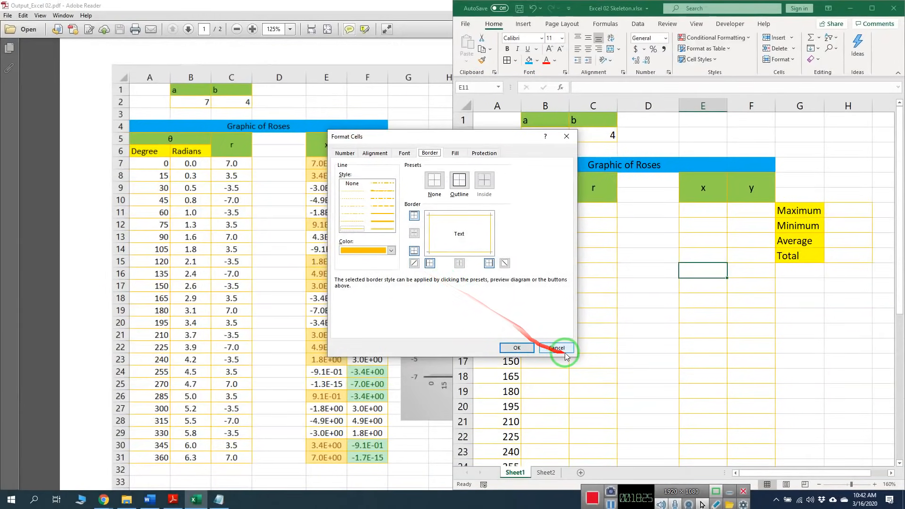
pyautogui.click(552, 445)
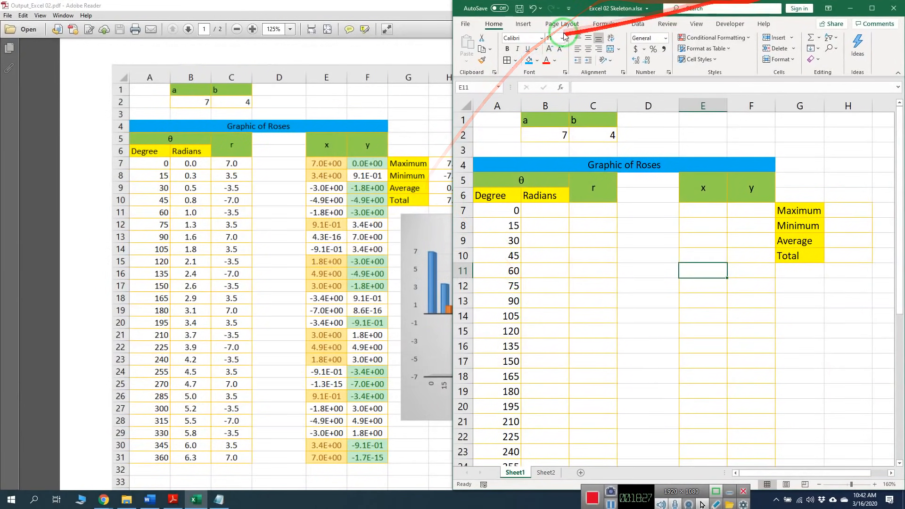
# Minimize the output PDF, switch to Word and highlight question 3 about center and middle alignment in bright green
pyautogui.click(430, 7)
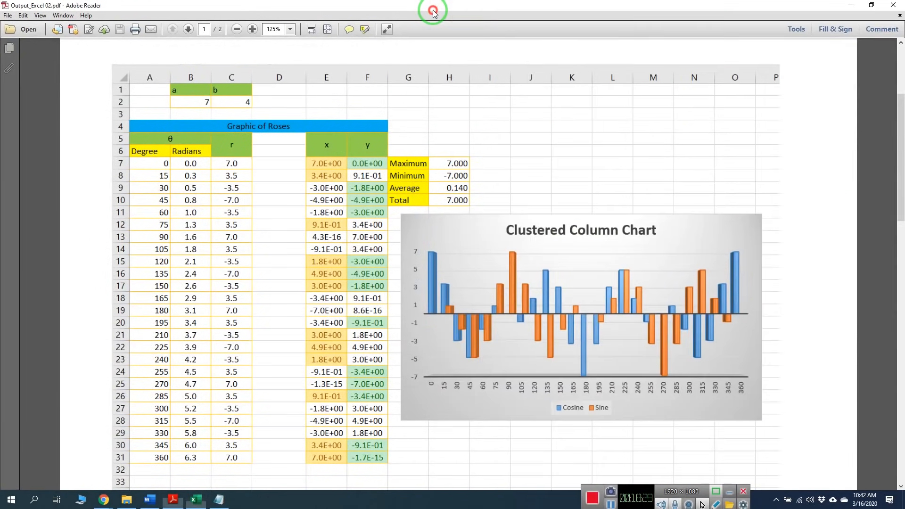
pyautogui.click(848, 6)
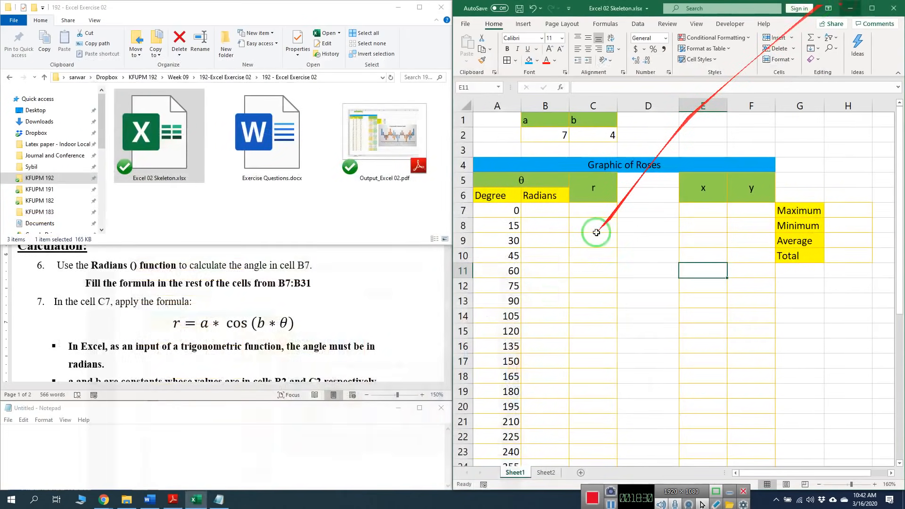
pyautogui.click(324, 299)
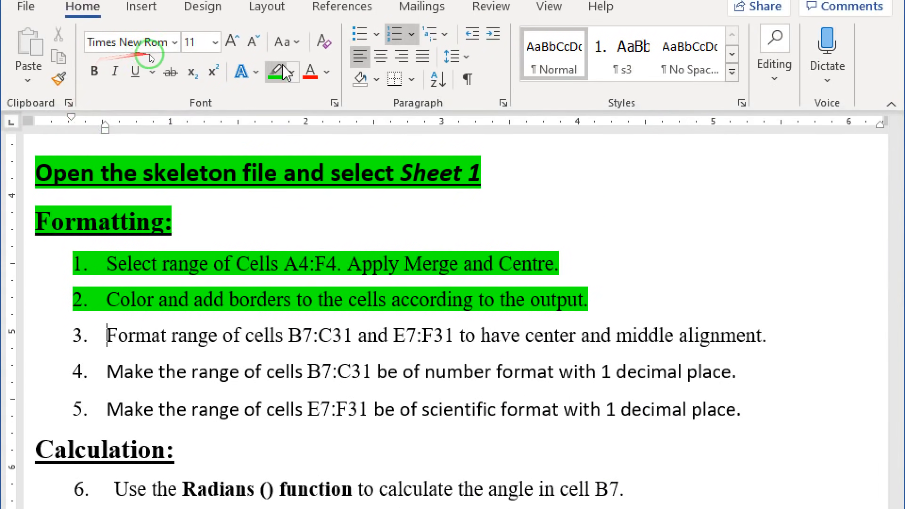
pyautogui.click(275, 40)
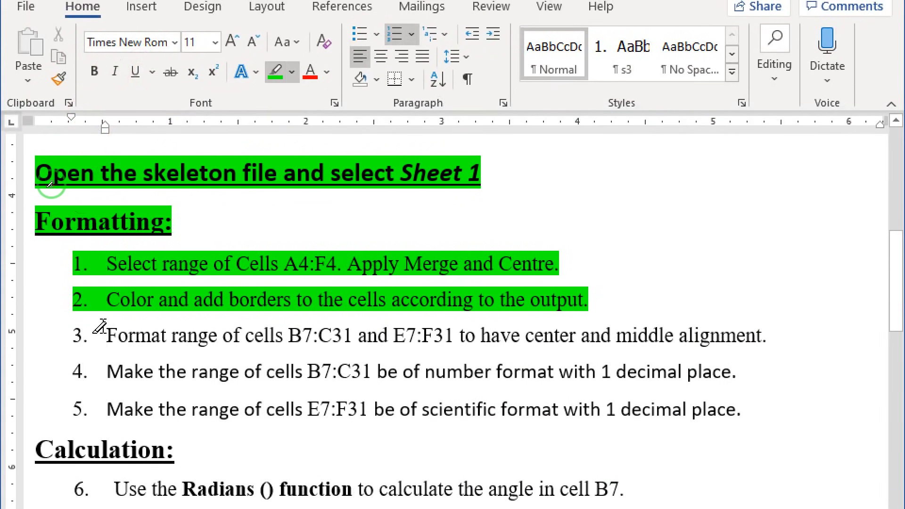
pyautogui.moveTo(107, 335); pyautogui.dragTo(330, 335)
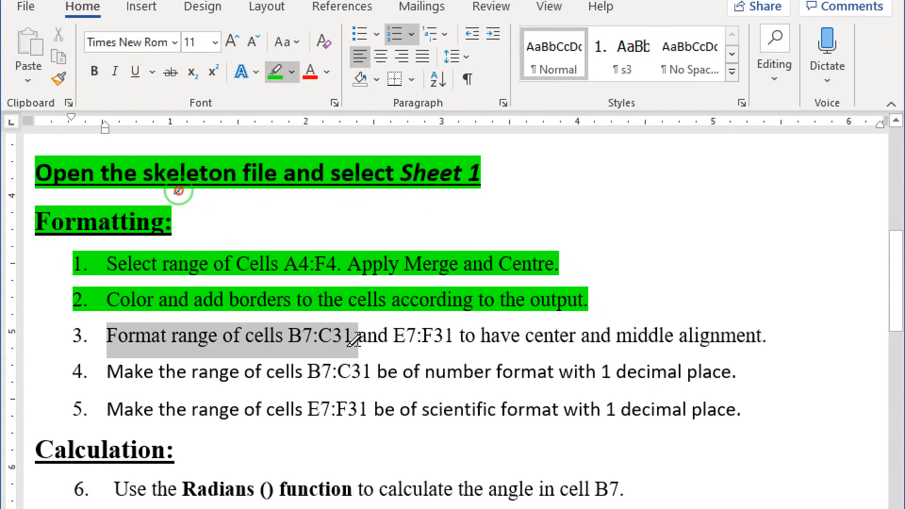
pyautogui.moveTo(355, 338)
pyautogui.mouseDown()
pyautogui.moveTo(683, 335)
pyautogui.moveTo(774, 357)
pyautogui.mouseUp()
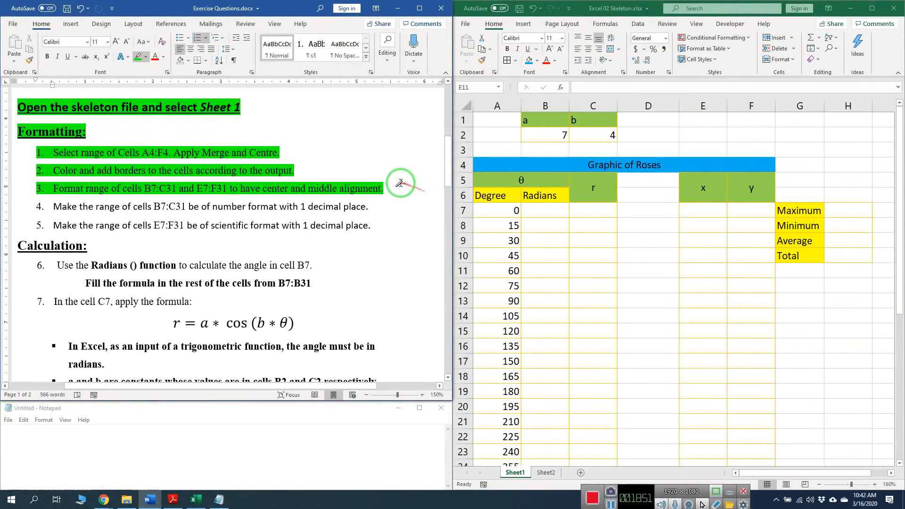
# Switch to Excel and give the ranges B7:C31 and E7:F31 middle and center alignment
pyautogui.click(539, 212)
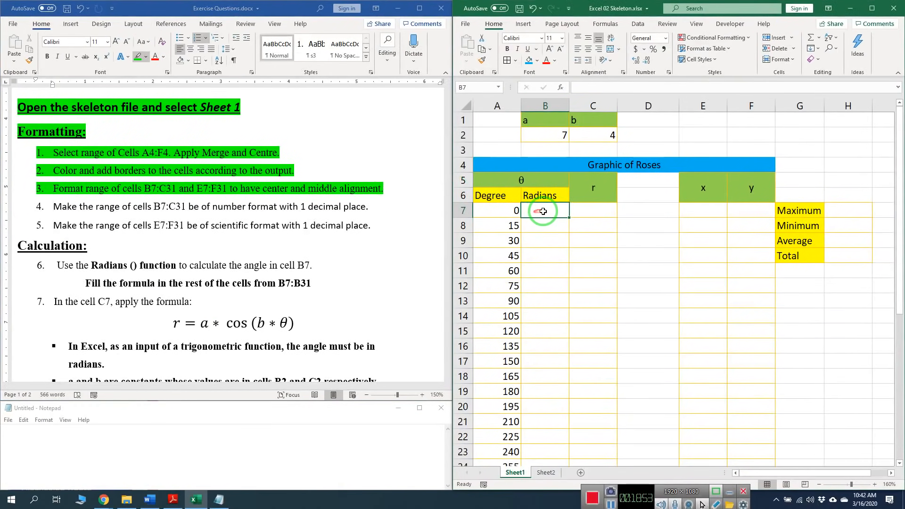
pyautogui.moveTo(538, 211); pyautogui.dragTo(590, 436)
pyautogui.scroll(3, 738, 357)
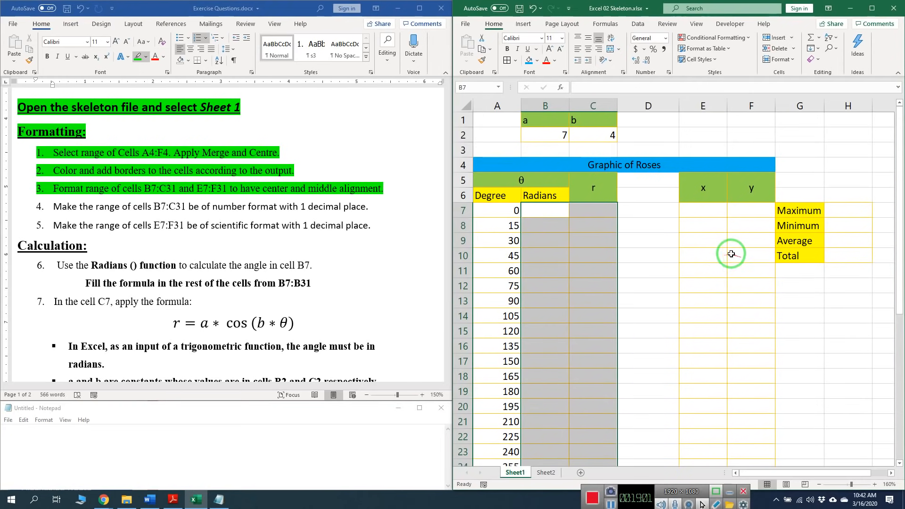
pyautogui.moveTo(700, 212); pyautogui.dragTo(759, 436)
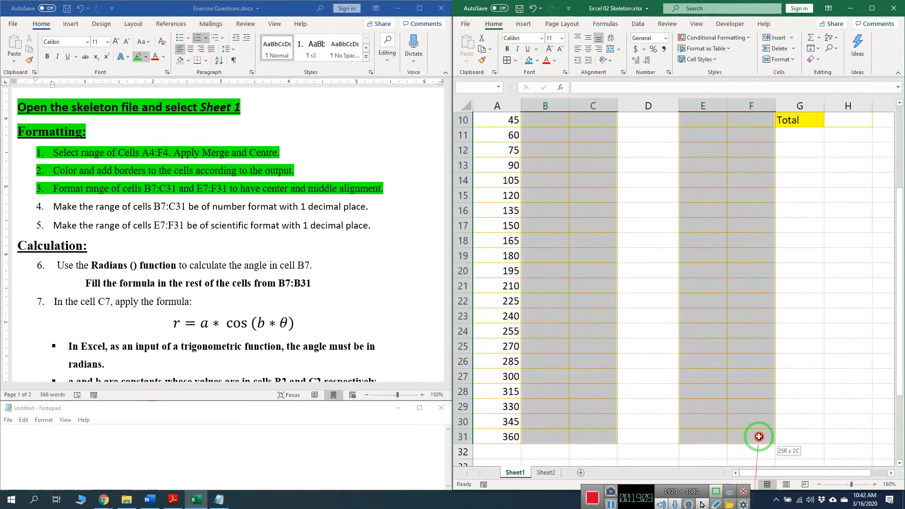
pyautogui.scroll(3, 749, 342)
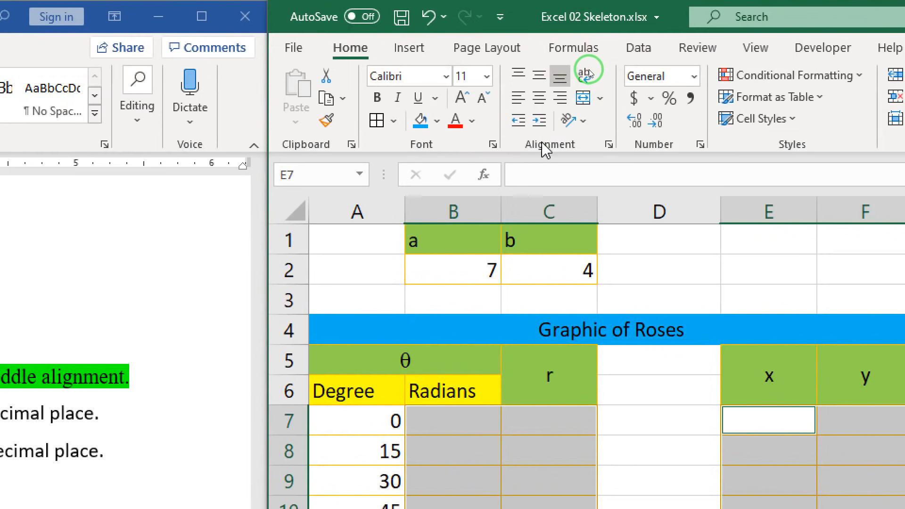
pyautogui.click(540, 79)
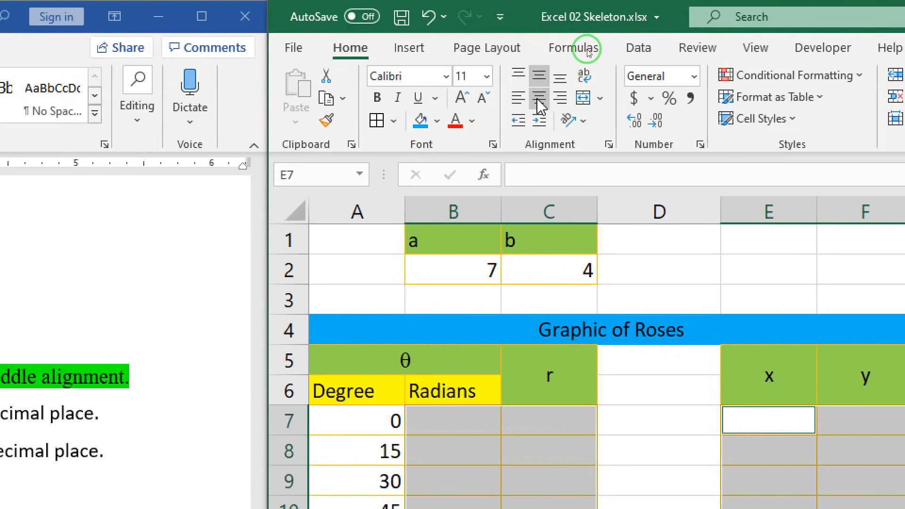
pyautogui.click(537, 99)
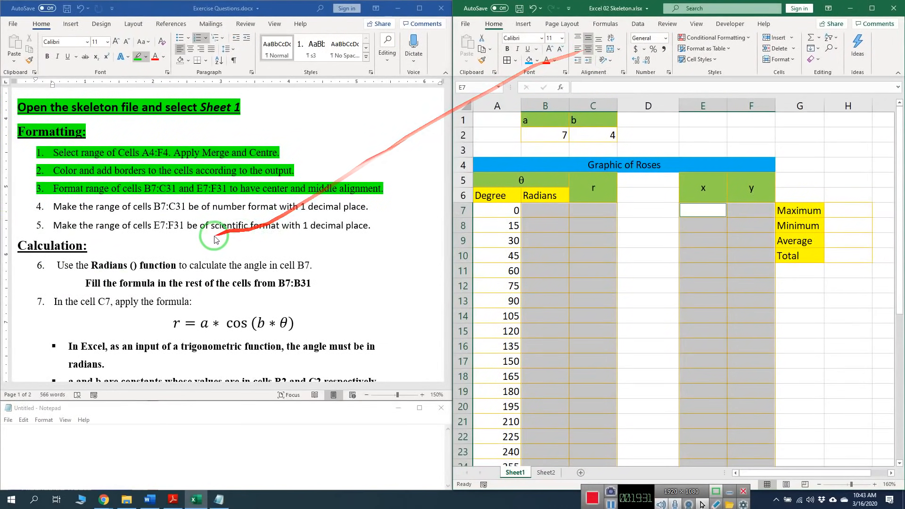
# Switch to Word and highlight question 4 about the number format in bright green
pyautogui.click(215, 215)
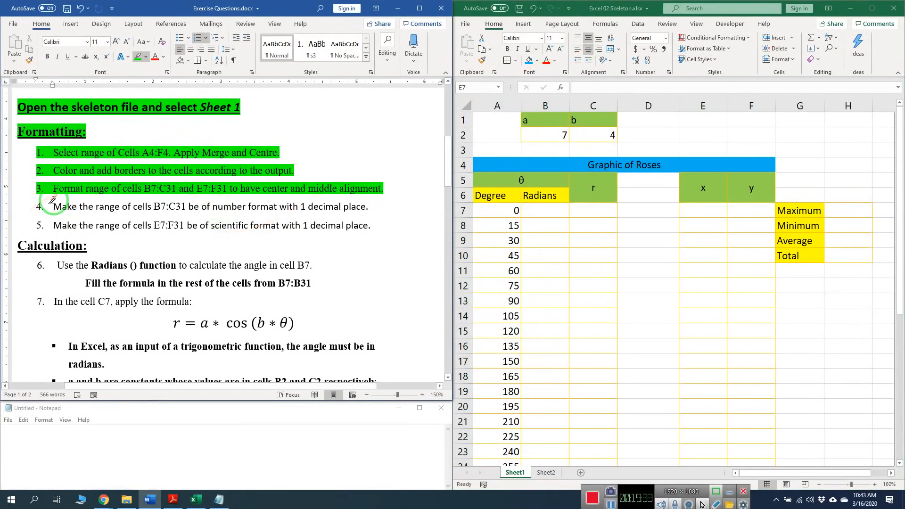
pyautogui.moveTo(66, 207); pyautogui.dragTo(178, 208)
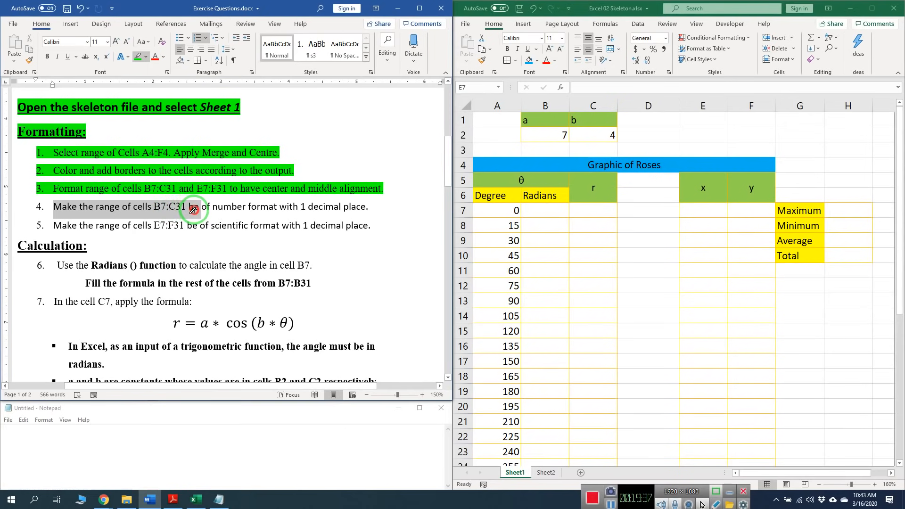
pyautogui.moveTo(193, 209); pyautogui.dragTo(368, 210)
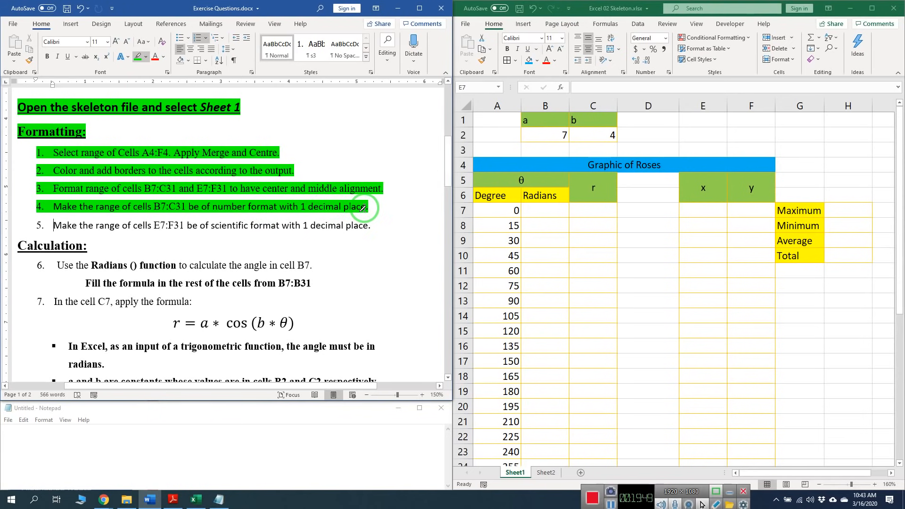
# In Excel, format the range B7:C31 as Number with 1 decimal place
pyautogui.click(536, 210)
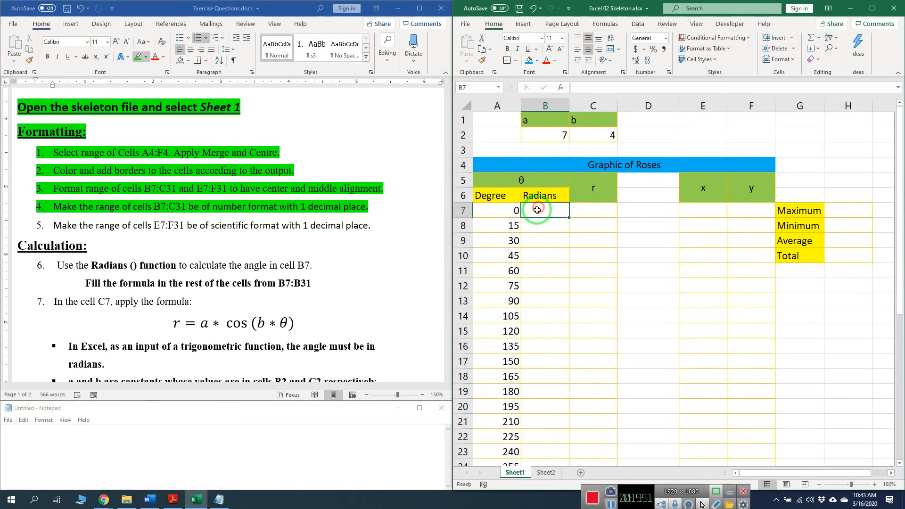
pyautogui.moveTo(538, 210); pyautogui.dragTo(576, 432)
pyautogui.scroll(3, 660, 337)
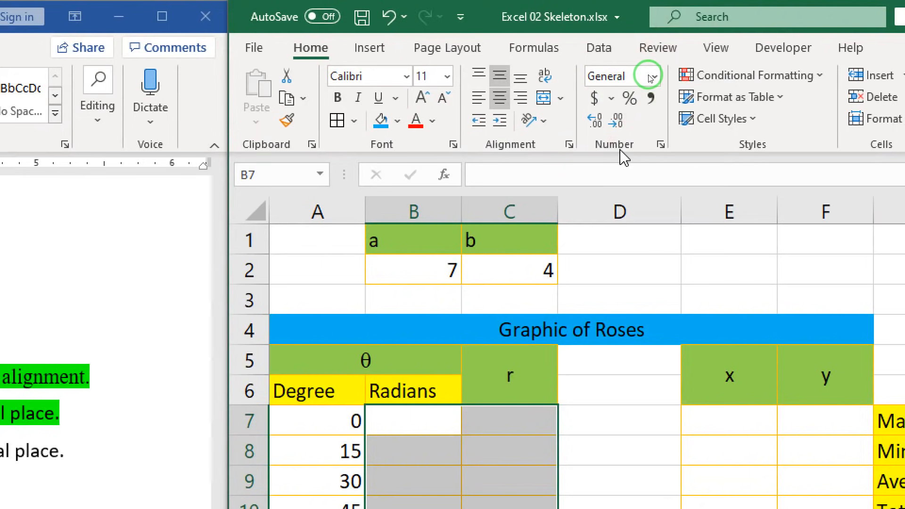
pyautogui.click(662, 149)
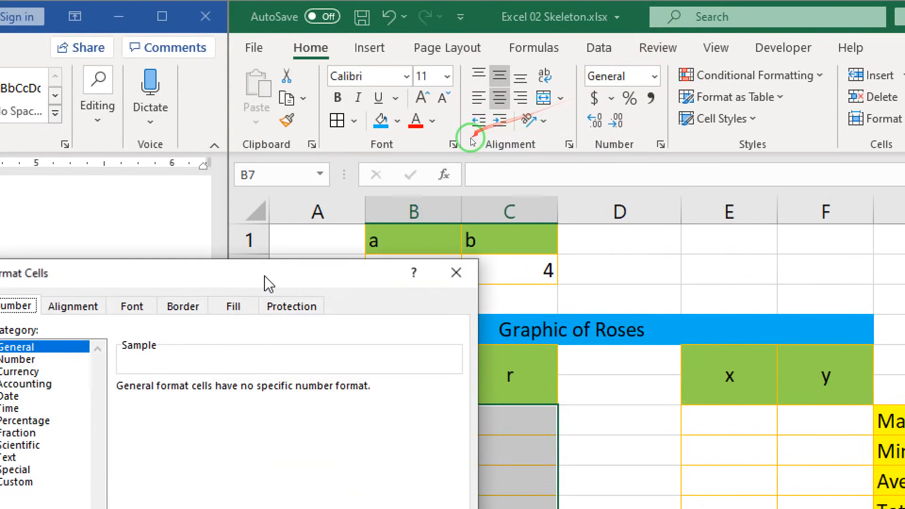
pyautogui.moveTo(266, 284); pyautogui.dragTo(644, 201)
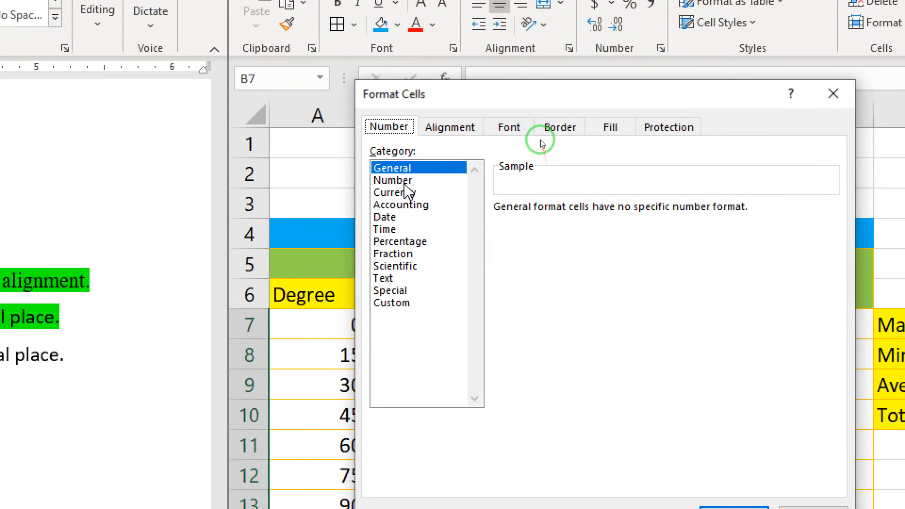
pyautogui.click(403, 277)
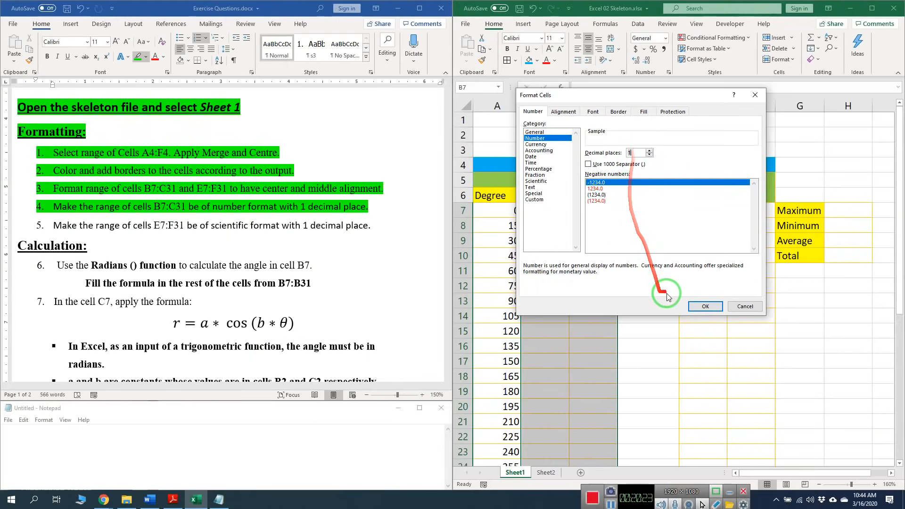
pyautogui.click(704, 306)
# Return to Word and highlight question 5 about the scientific format in bright green
pyautogui.click(78, 230)
pyautogui.click(47, 225)
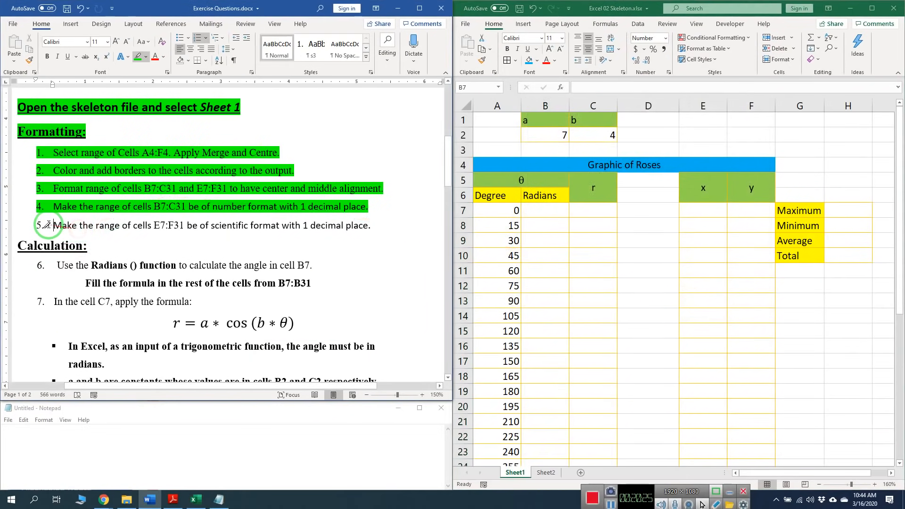
pyautogui.moveTo(48, 225); pyautogui.dragTo(378, 227)
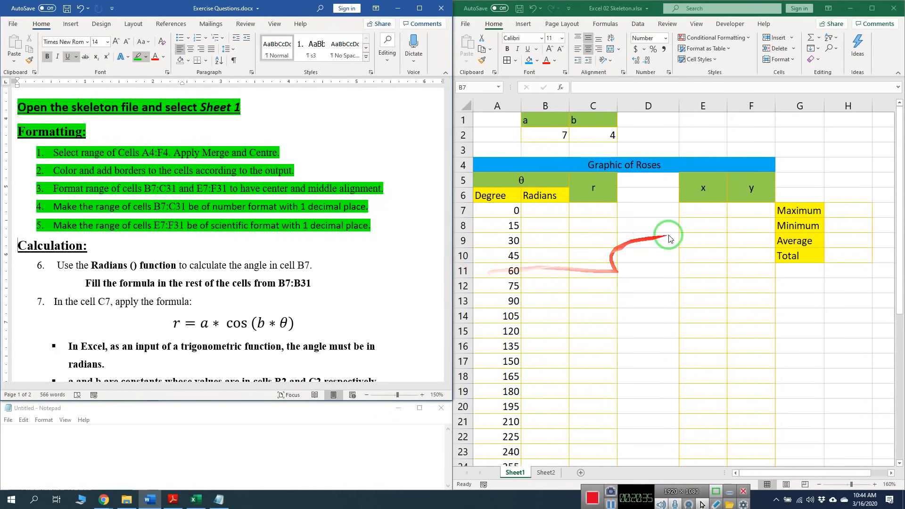
# In Excel, format the range E7:F31 as Scientific with 1 decimal place
pyautogui.click(700, 209)
pyautogui.click(700, 209)
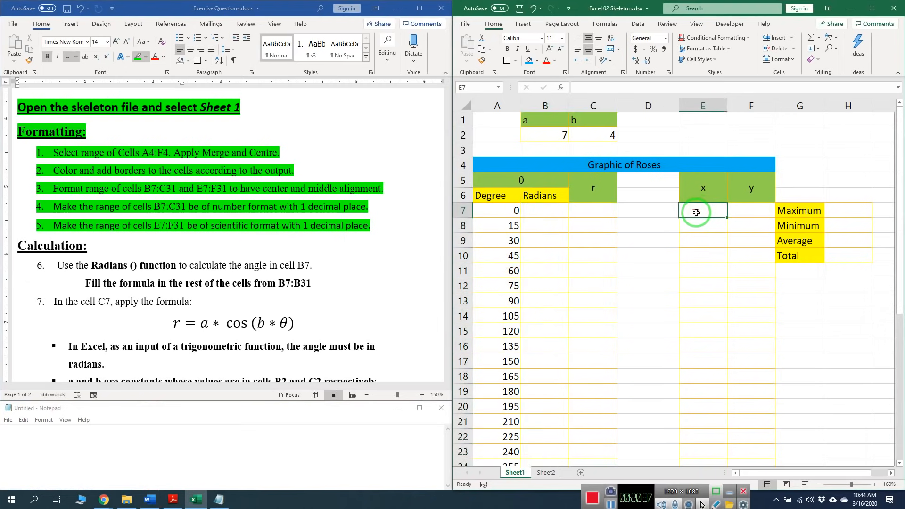
pyautogui.moveTo(704, 214); pyautogui.dragTo(754, 440)
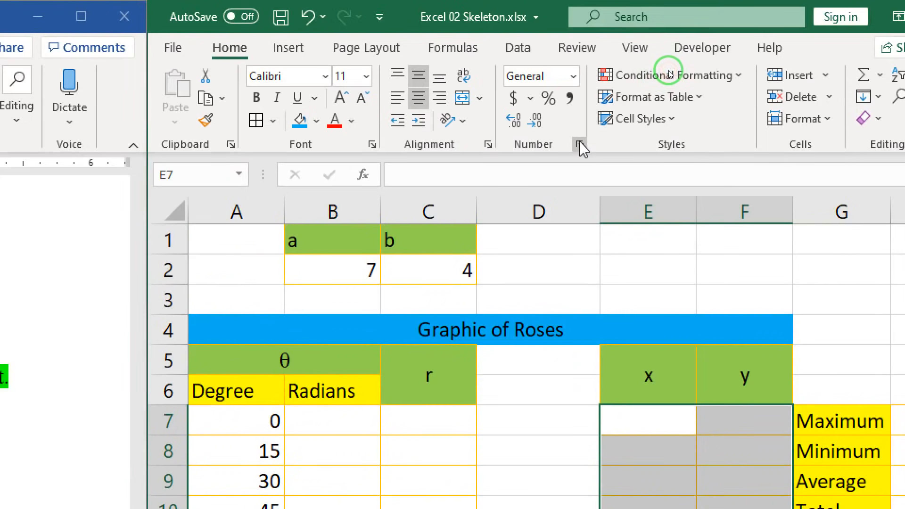
pyautogui.click(579, 145)
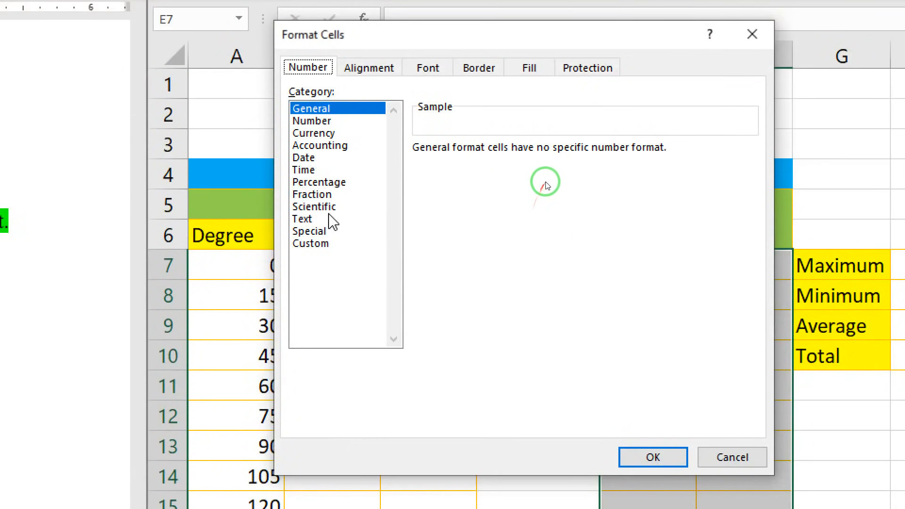
pyautogui.click(333, 208)
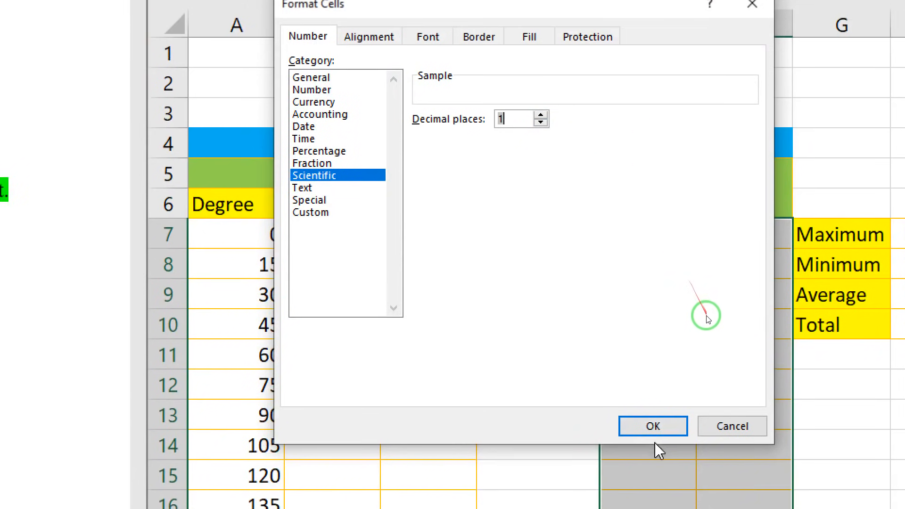
pyautogui.click(654, 426)
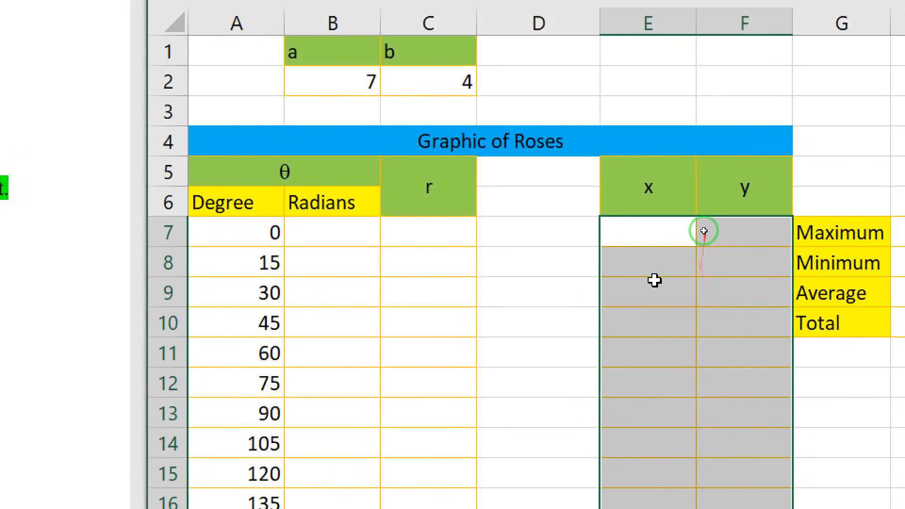
# Enter 50 in cells E8 and C8 to test the scientific and number formats
pyautogui.click(648, 272)
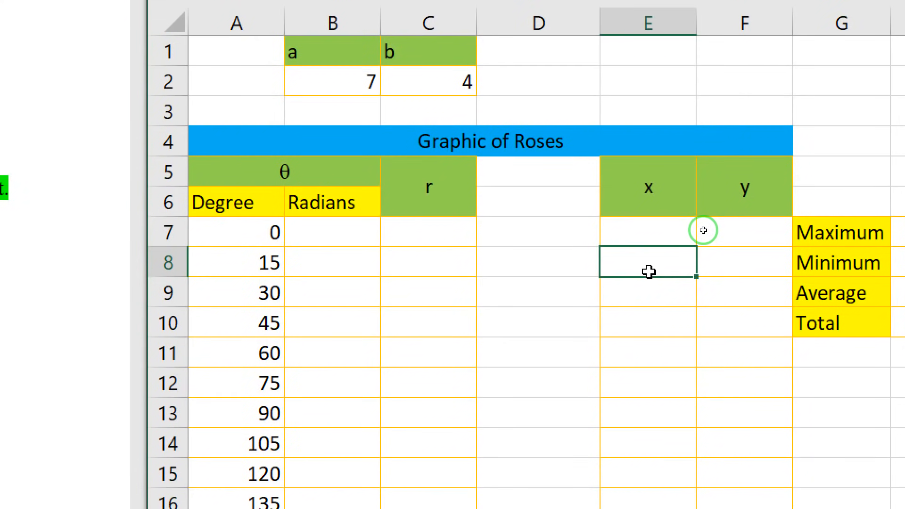
pyautogui.press('Return')
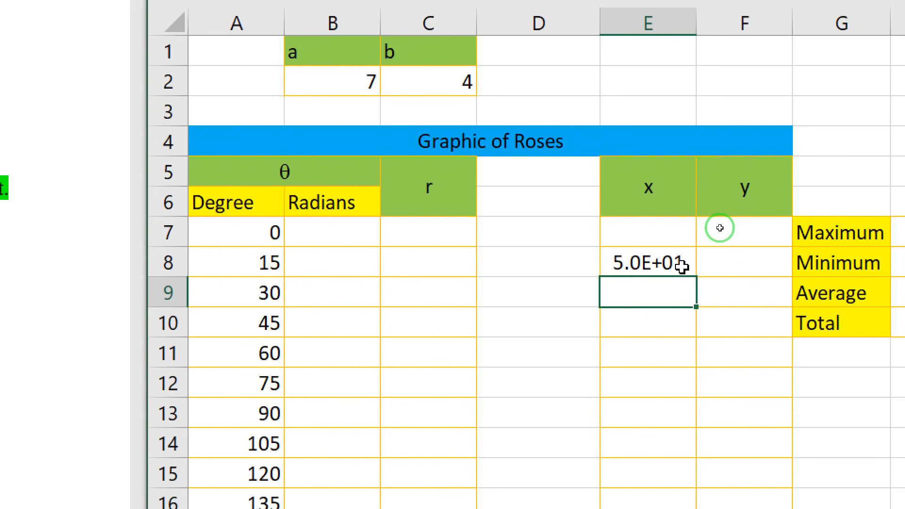
pyautogui.click(627, 260)
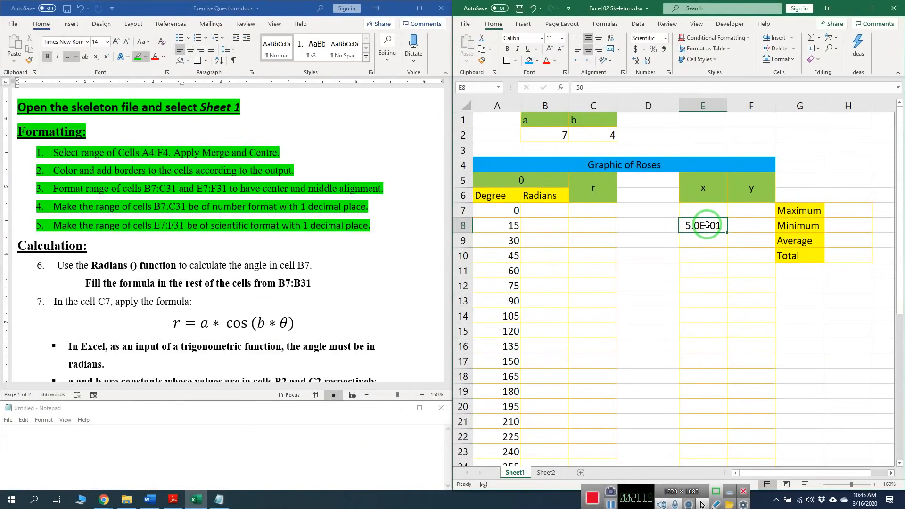
pyautogui.click(607, 224)
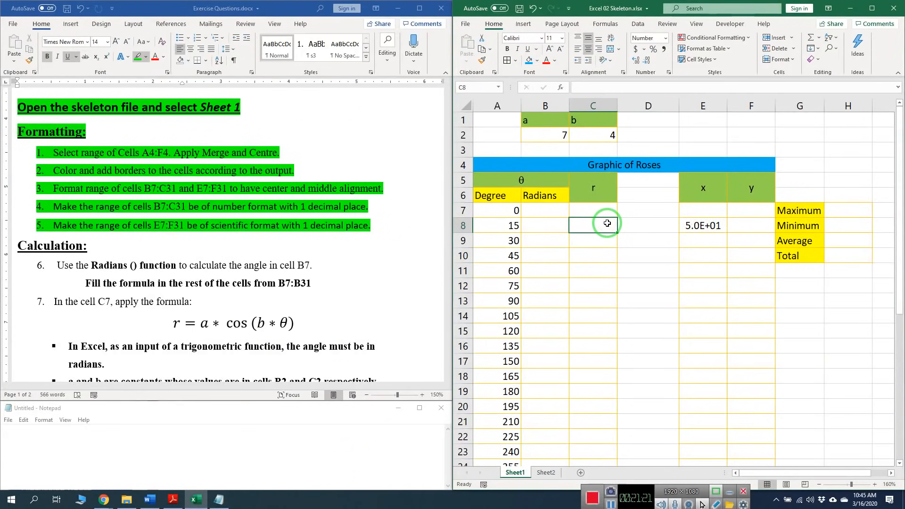
pyautogui.write('50')
pyautogui.press('Return')
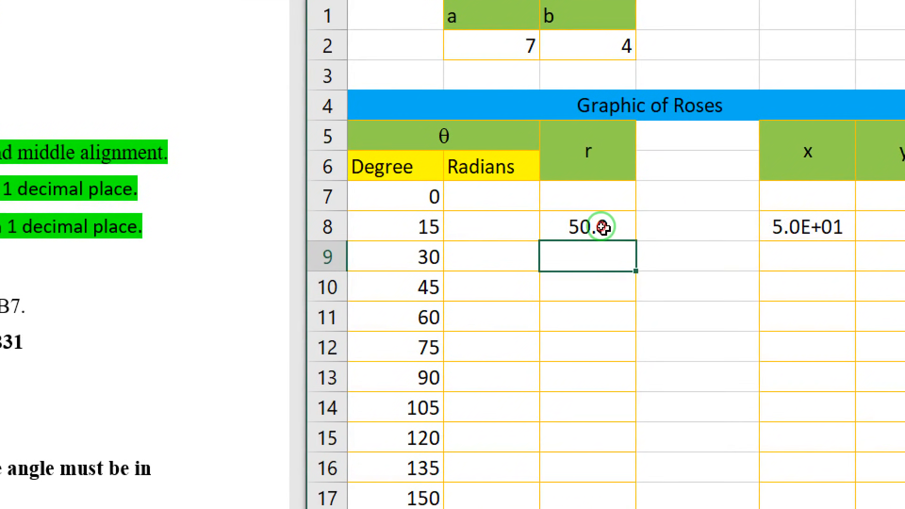
# Clear the test values from cells C8 and E8
pyautogui.click(603, 228)
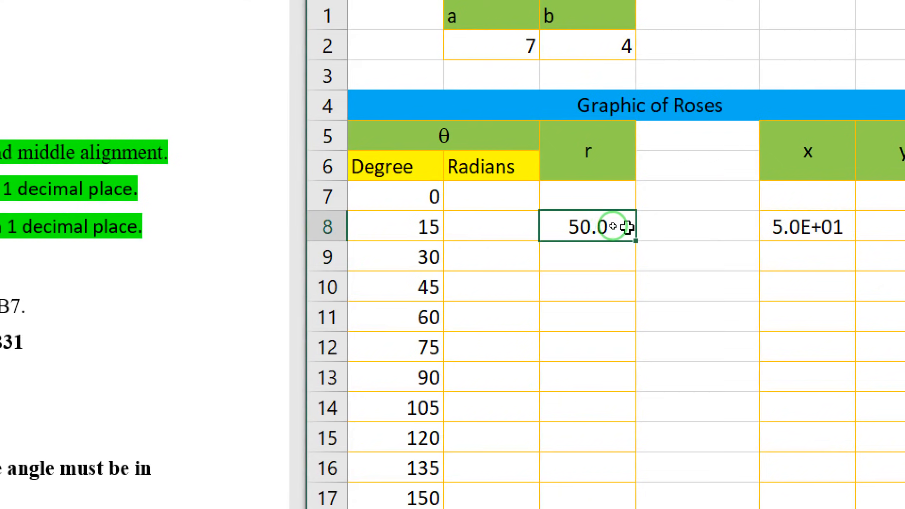
pyautogui.press('Delete')
pyautogui.click(794, 228)
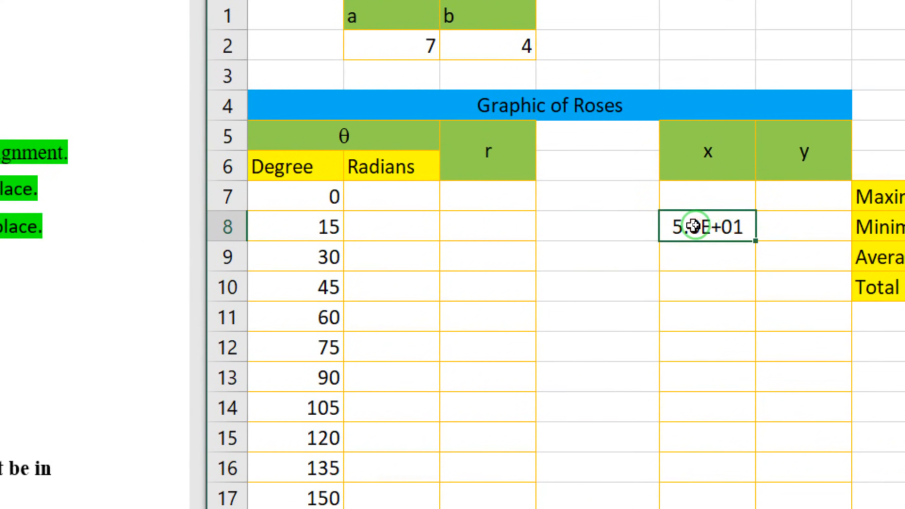
pyautogui.press('Delete')
# Switch to Word and highlight the Calculation heading and question 6 about the Radians function in bright green
pyautogui.click(157, 192)
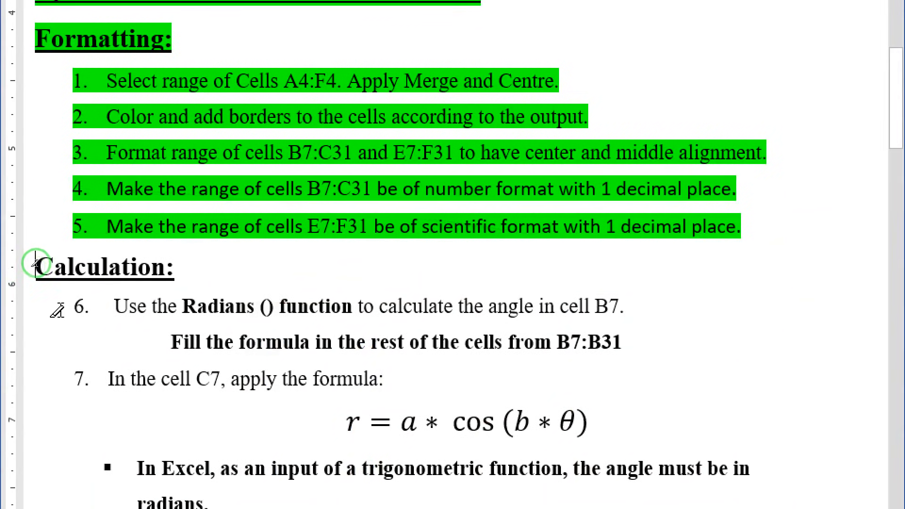
pyautogui.moveTo(43, 265); pyautogui.dragTo(187, 282)
pyautogui.scroll(-2, 215, 278)
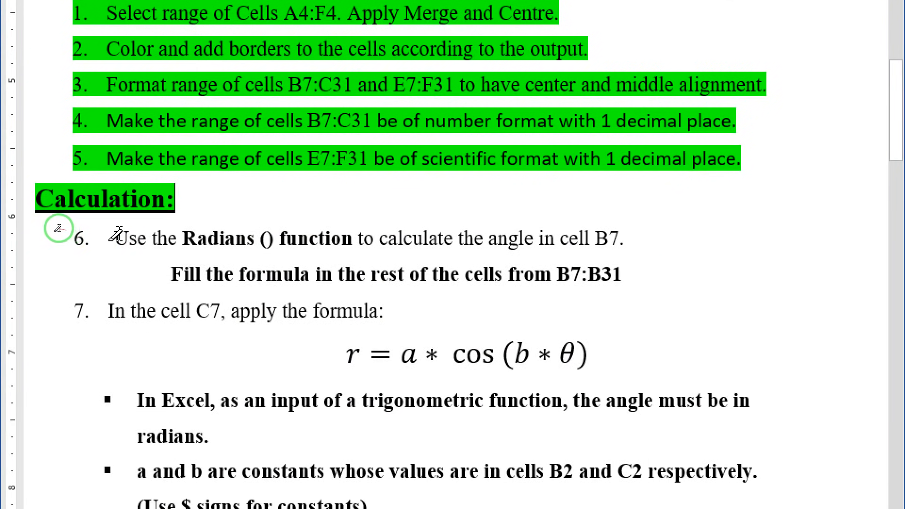
pyautogui.moveTo(114, 238); pyautogui.dragTo(711, 287)
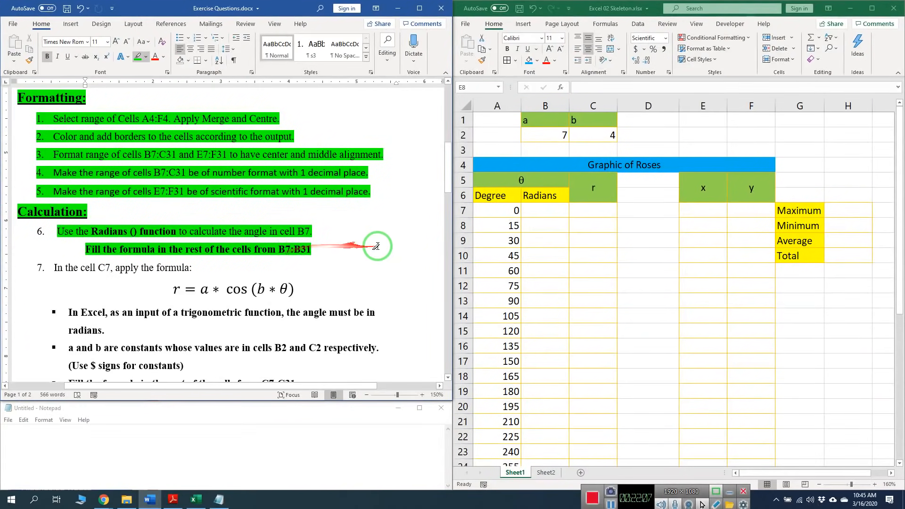
# Switch to Excel and enter the formula =RADIANS(A7) in cell B7
pyautogui.click(544, 212)
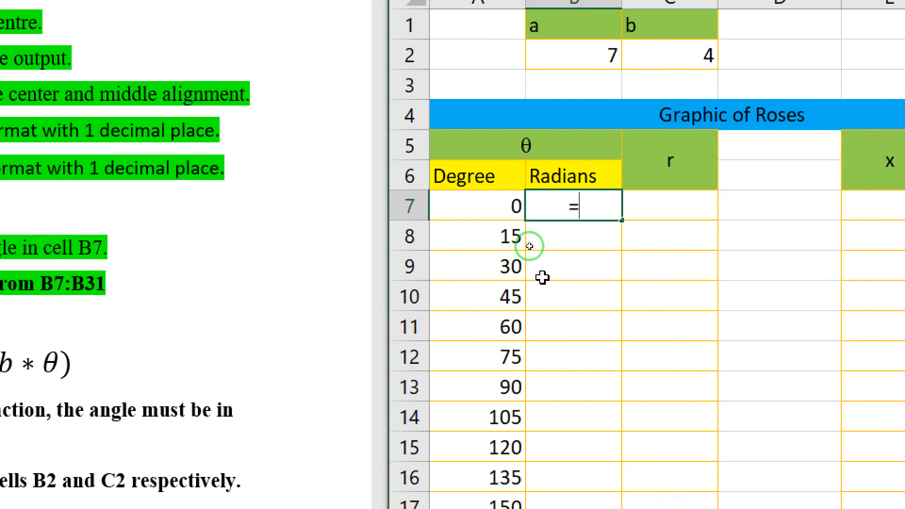
pyautogui.write('a')
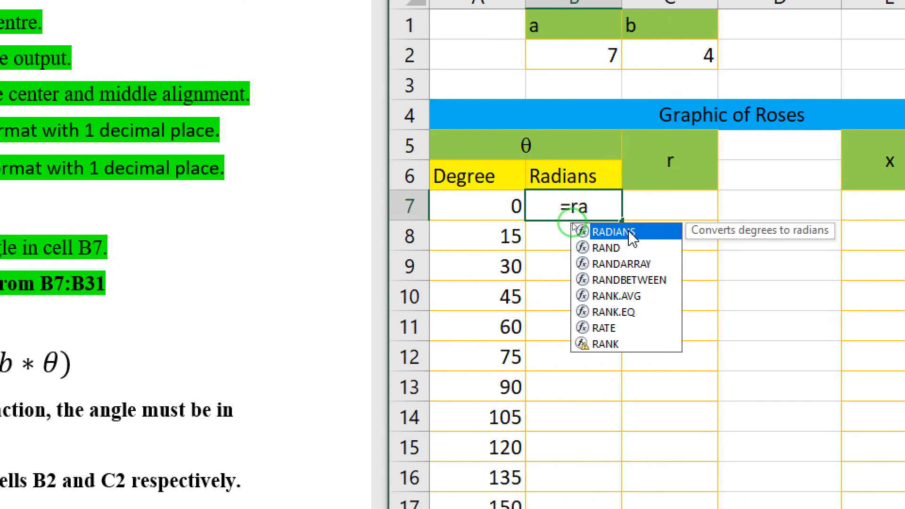
pyautogui.doubleClick(613, 232)
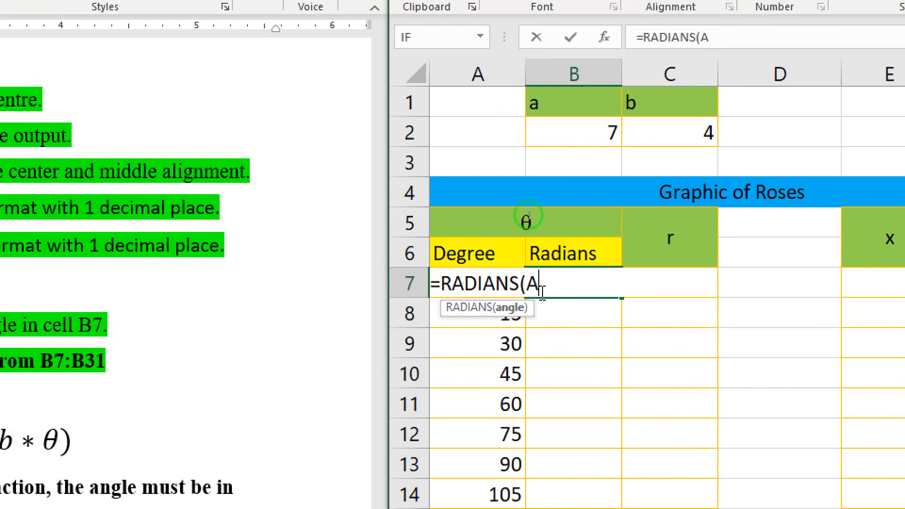
pyautogui.write('7')
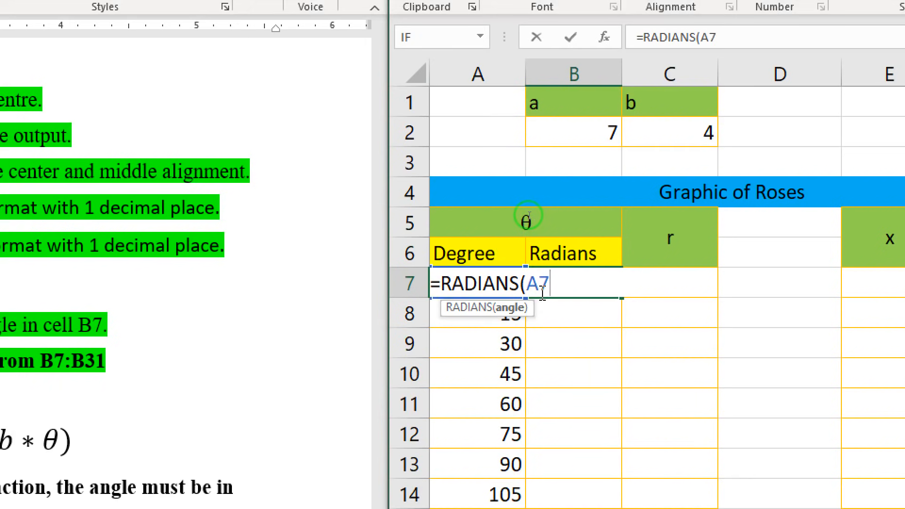
pyautogui.write(')')
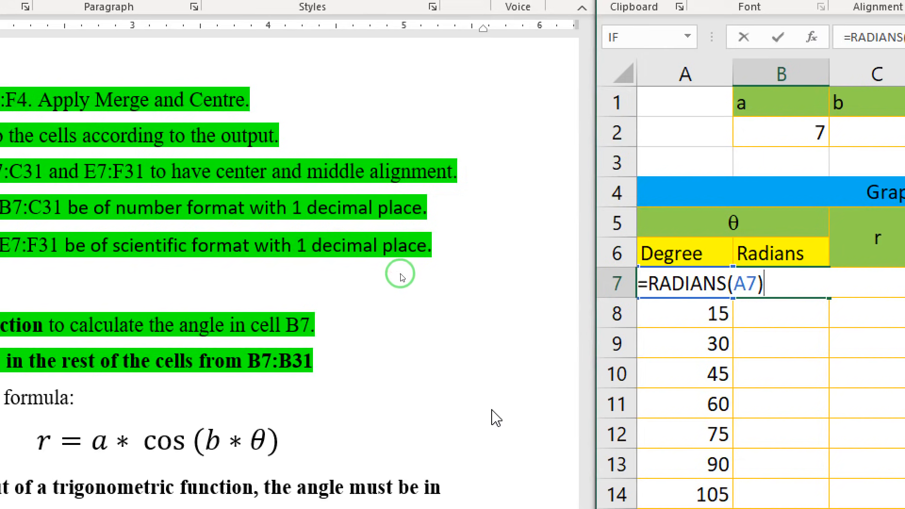
pyautogui.press('Return')
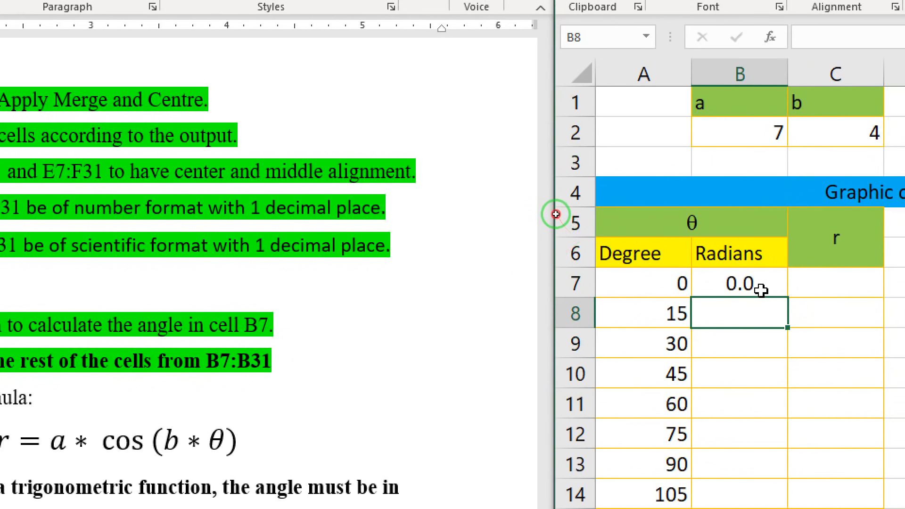
# Fill the radians formula from cell B7 down through B31 and check the filled column
pyautogui.click(761, 289)
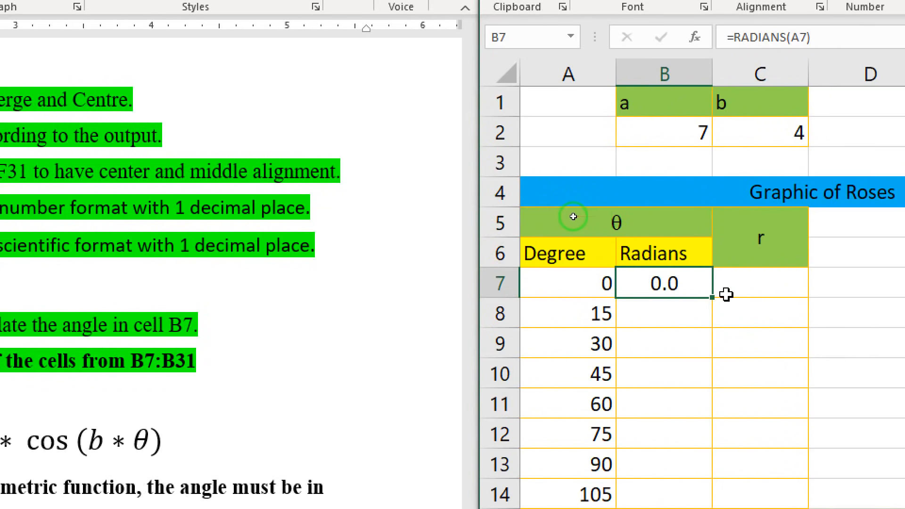
pyautogui.doubleClick(712, 298)
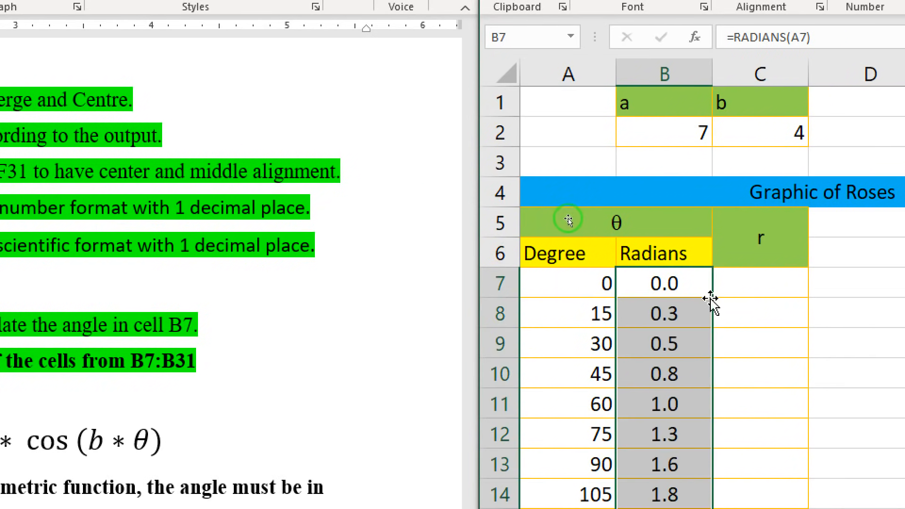
pyautogui.scroll(-3, 711, 303)
pyautogui.scroll(-3, 696, 350)
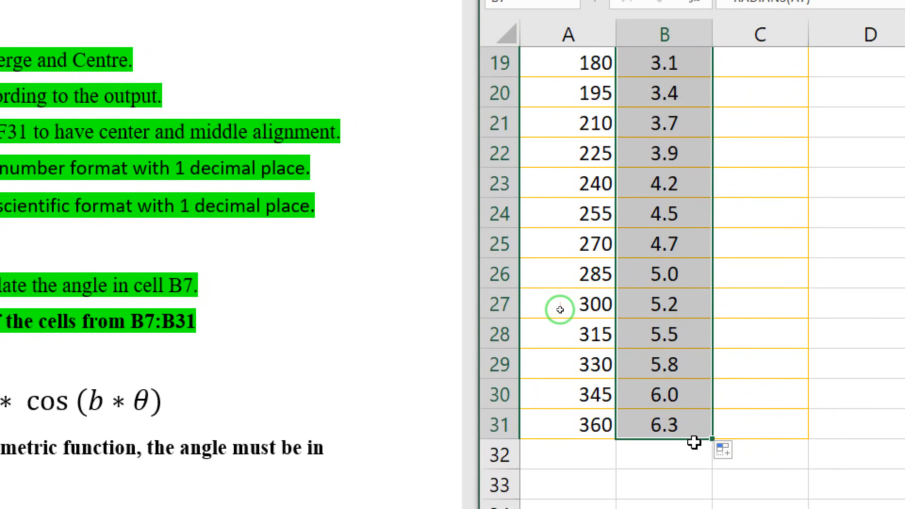
pyautogui.scroll(6, 660, 401)
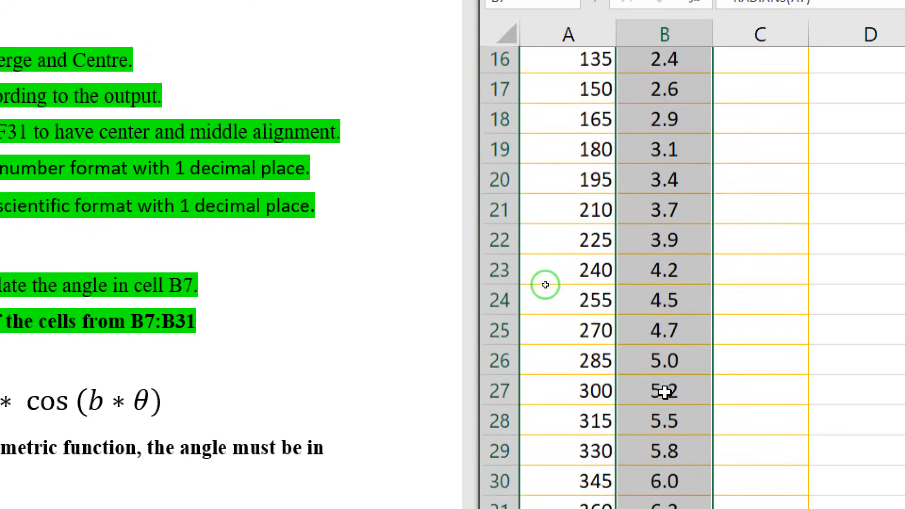
pyautogui.scroll(-6, 660, 297)
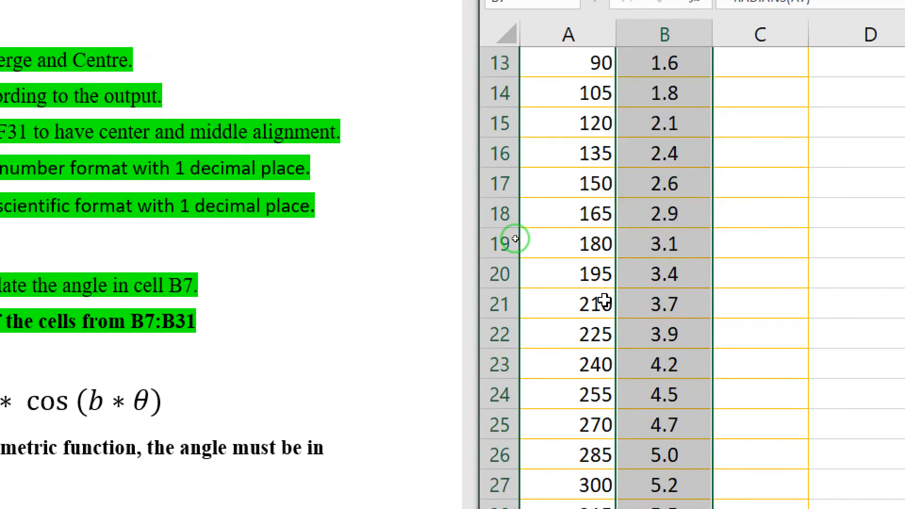
pyautogui.scroll(4, 641, 364)
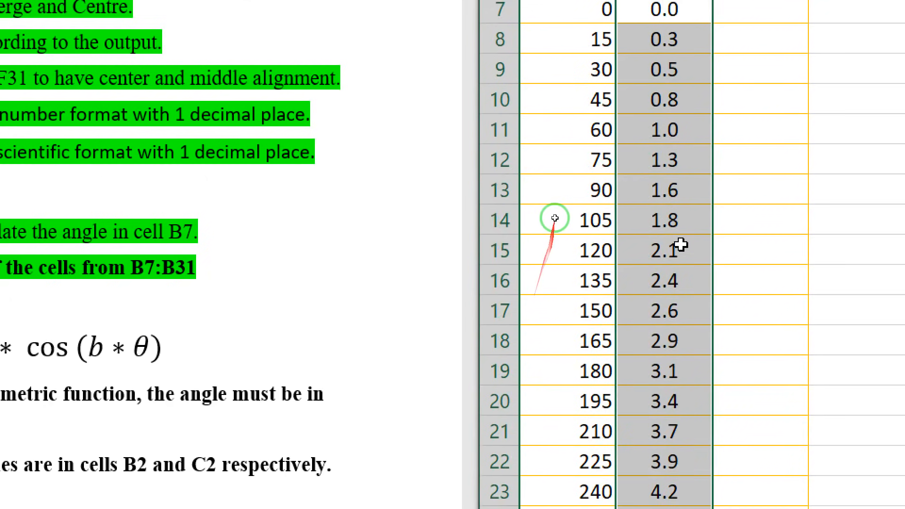
pyautogui.scroll(1, 748, 204)
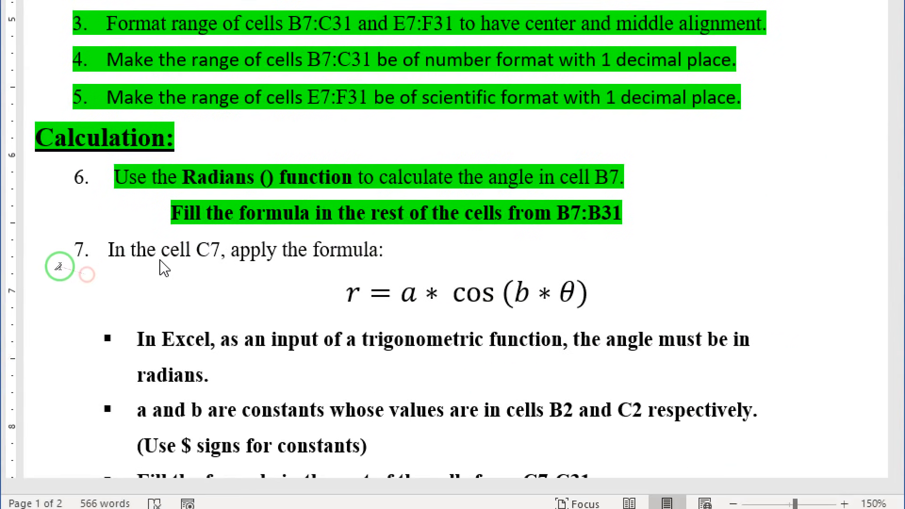
# Switch to Word and highlight question 7's instruction, its formula for r and the note about angles in radians in bright green
pyautogui.moveTo(110, 253); pyautogui.dragTo(384, 262)
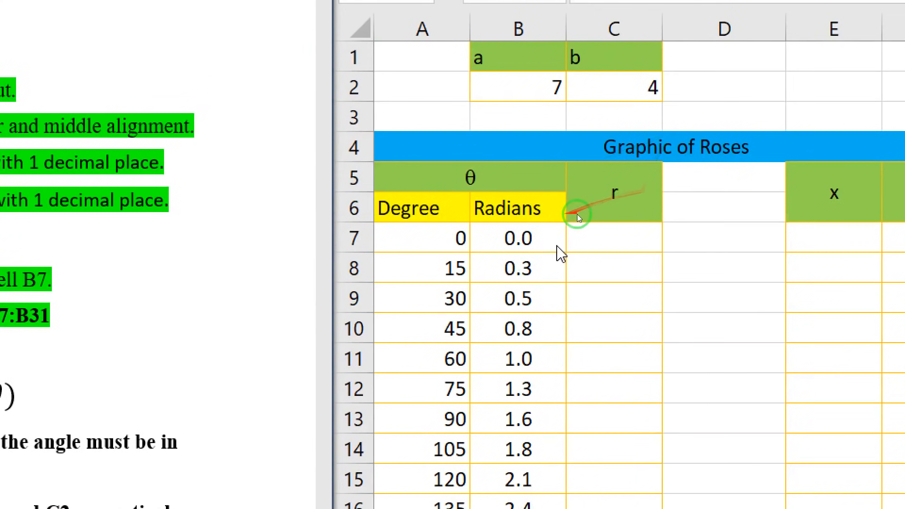
pyautogui.click(603, 241)
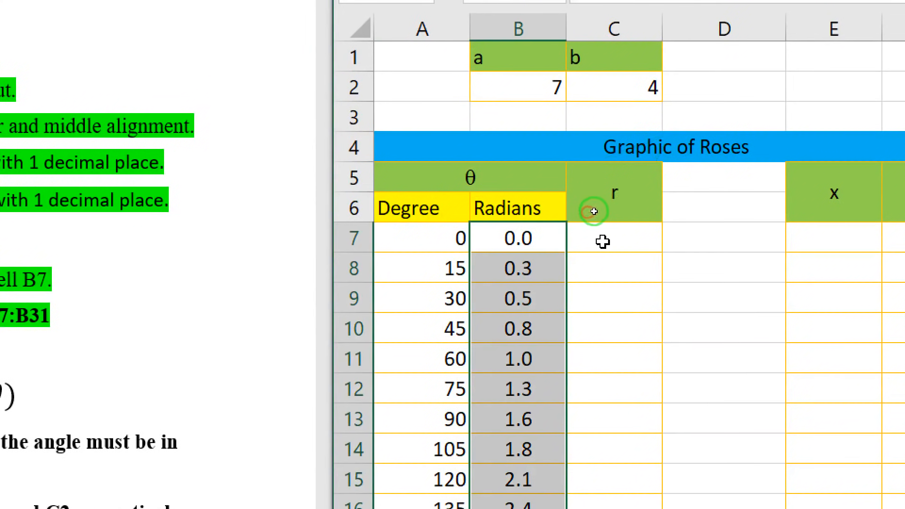
pyautogui.click(623, 236)
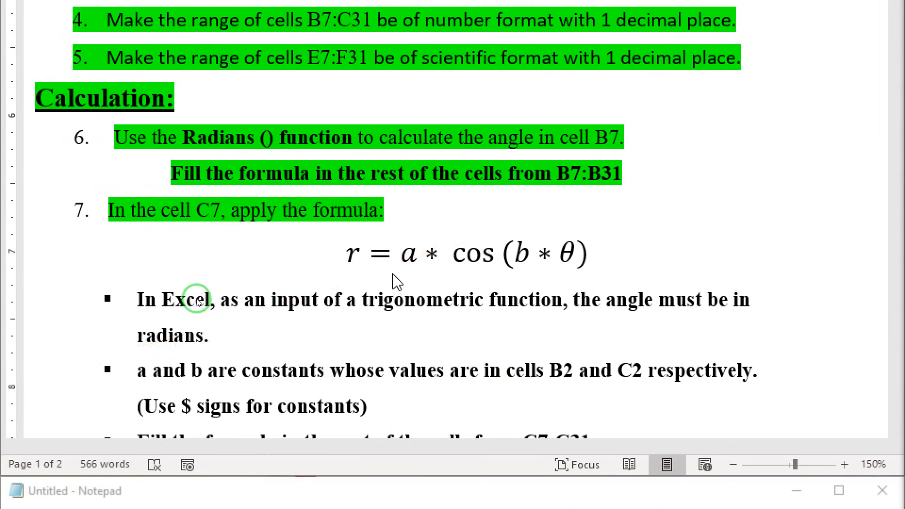
pyautogui.click(393, 274)
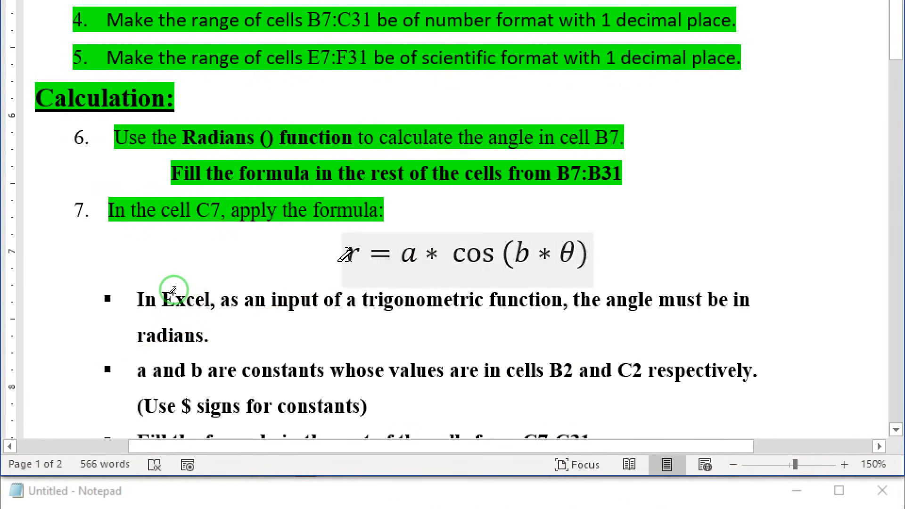
pyautogui.moveTo(346, 258); pyautogui.dragTo(586, 265)
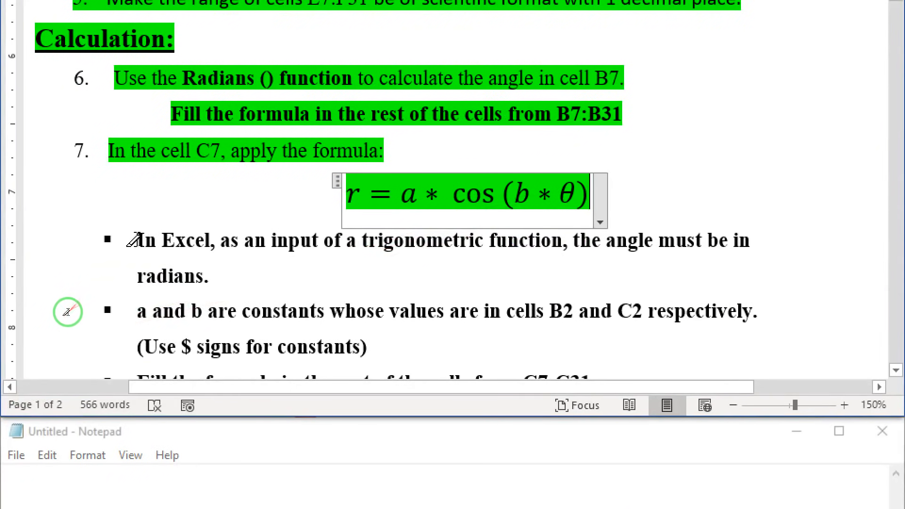
pyautogui.moveTo(136, 237); pyautogui.dragTo(227, 270)
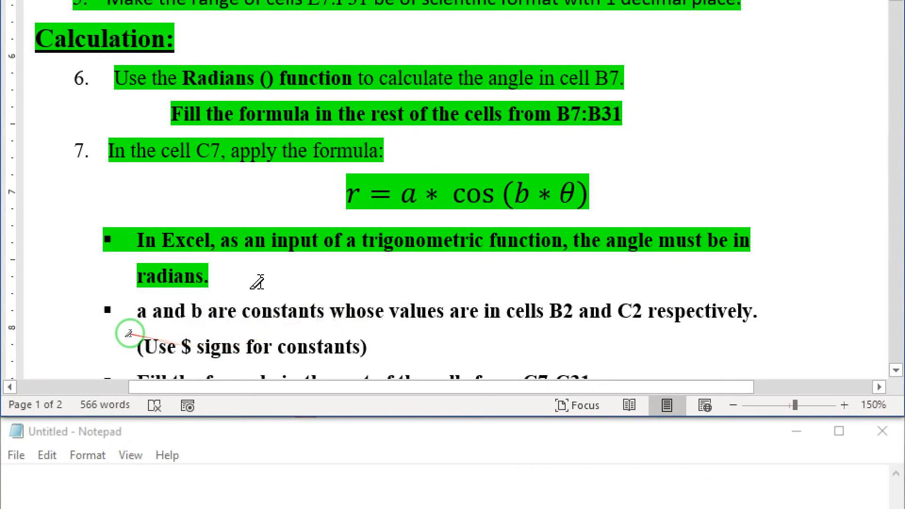
pyautogui.scroll(-2, 130, 330)
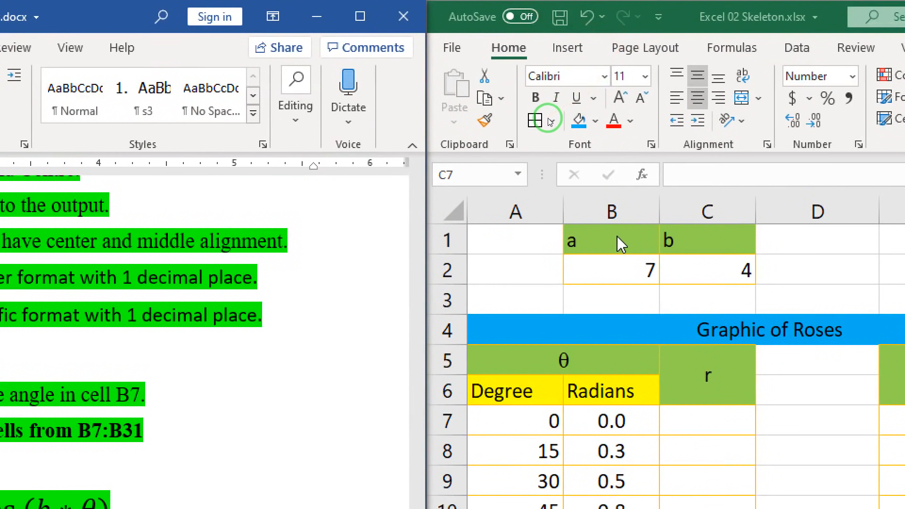
# Highlight question 7's remaining notes, on the constants a and b and on filling C7:C31, in bright green
pyautogui.click(614, 276)
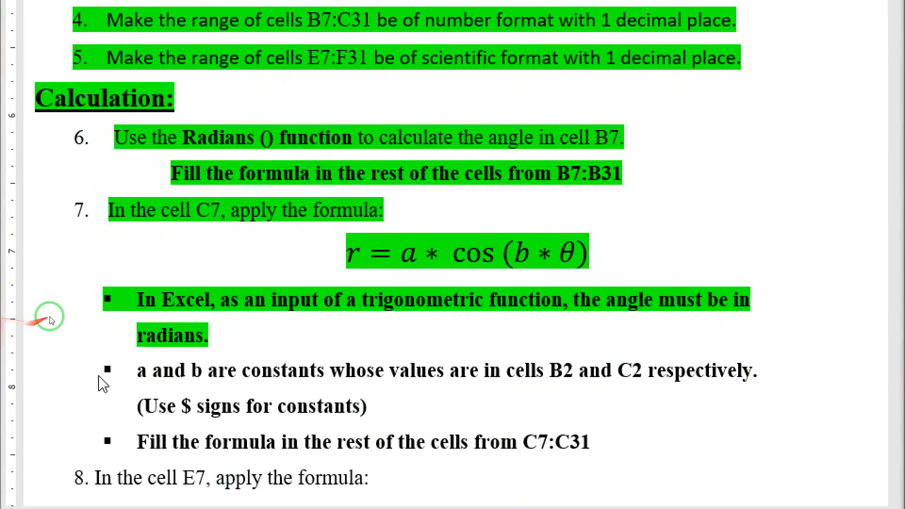
pyautogui.click(136, 375)
pyautogui.moveTo(134, 372)
pyautogui.mouseDown()
pyautogui.moveTo(229, 385)
pyautogui.moveTo(464, 390)
pyautogui.moveTo(420, 400)
pyautogui.mouseUp()
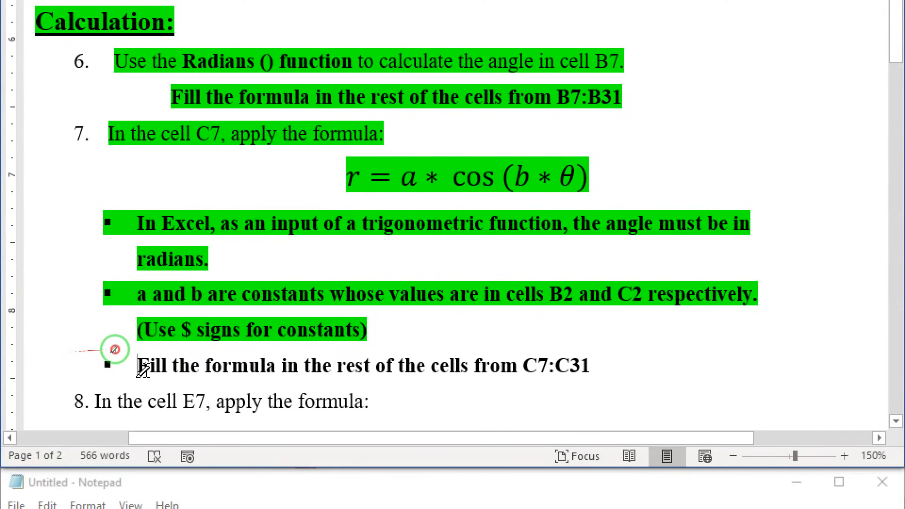
pyautogui.moveTo(135, 366); pyautogui.dragTo(605, 369)
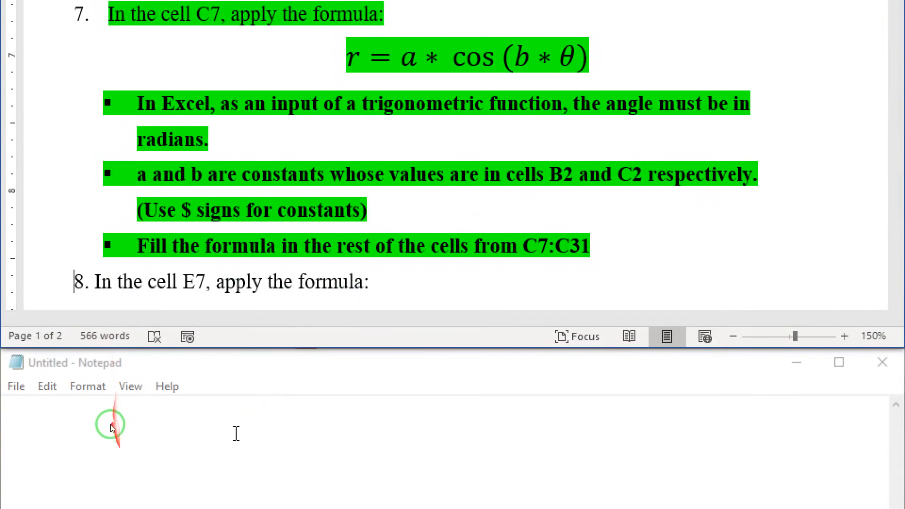
# Switch to Notepad and write the beginning of the r formula with absolute references: =$B$2*COS($C$2*
pyautogui.click(97, 422)
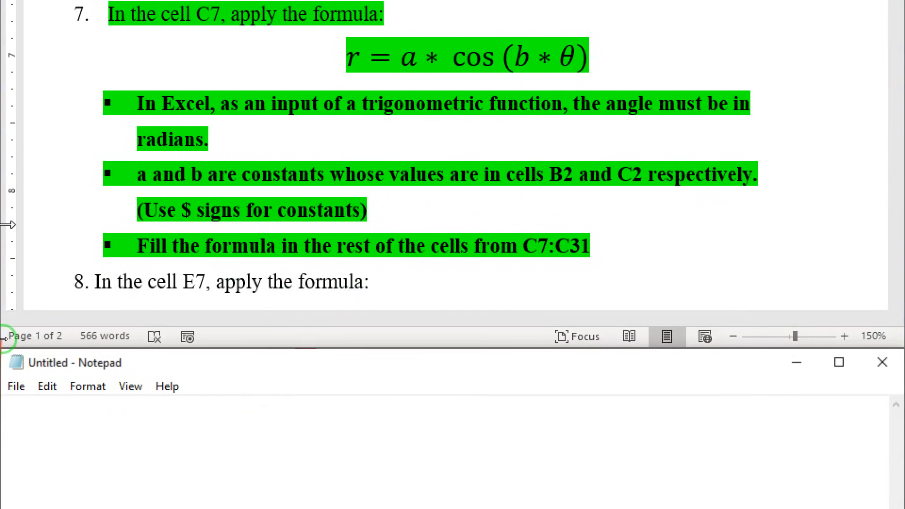
pyautogui.write('=')
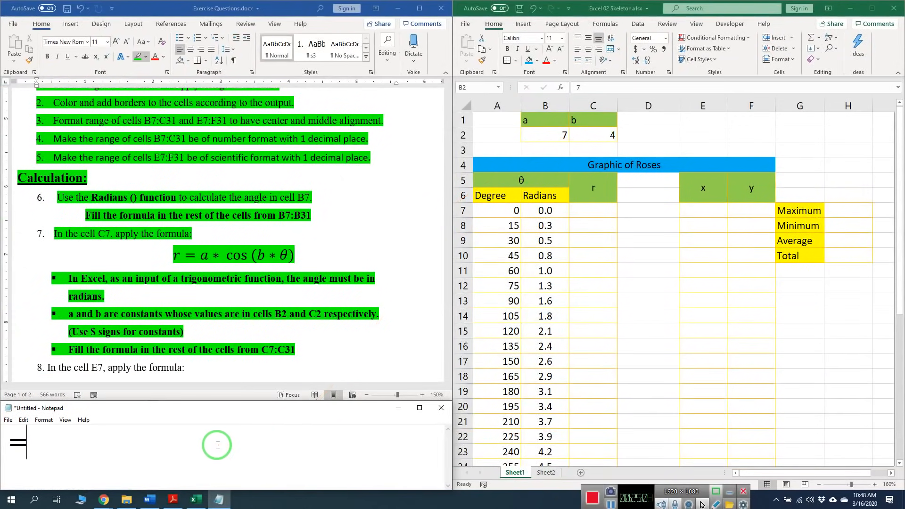
pyautogui.write('B')
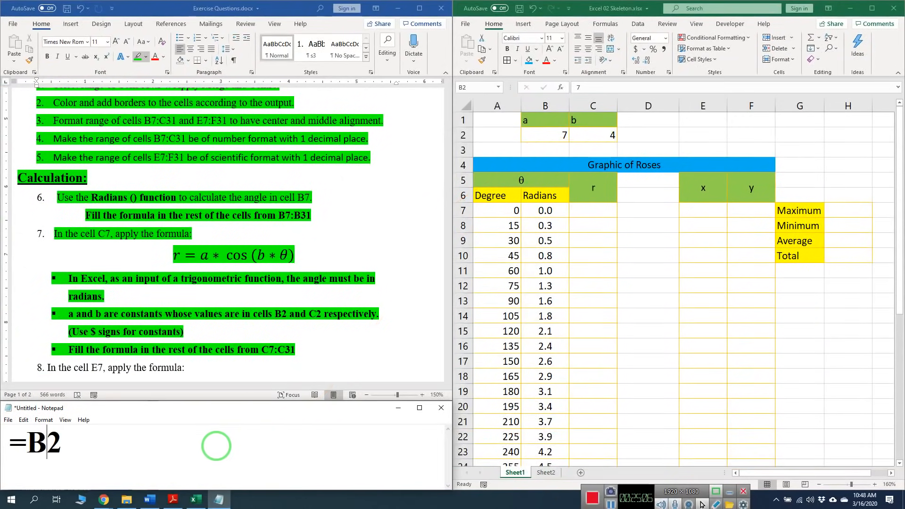
pyautogui.write('$')
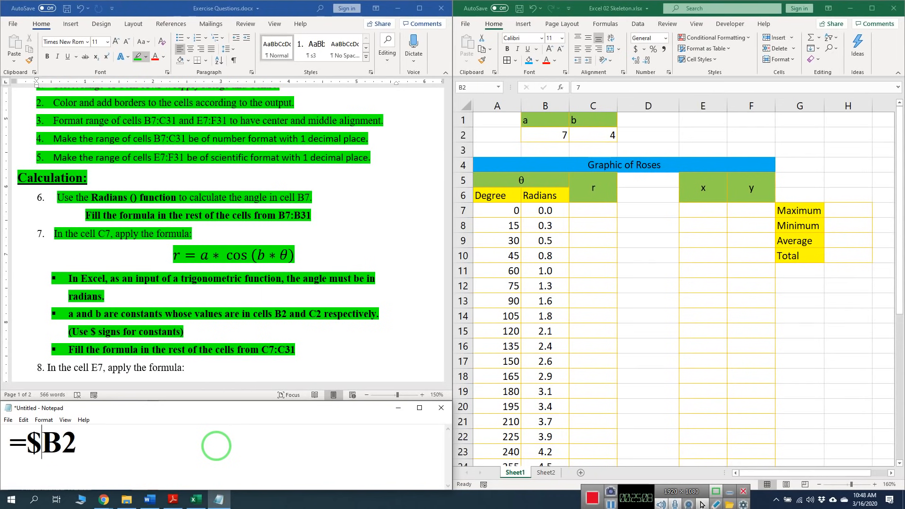
pyautogui.write('$2*')
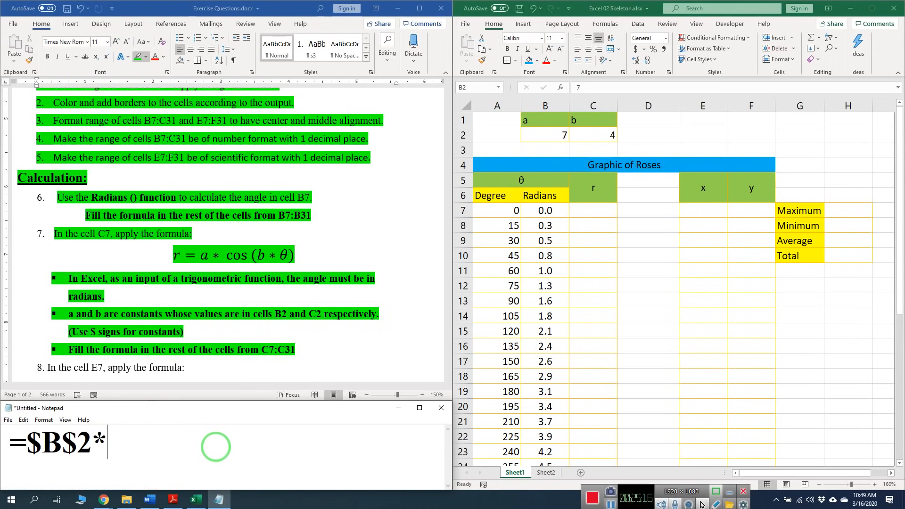
pyautogui.press('capslock')
pyautogui.write('COS(C2')
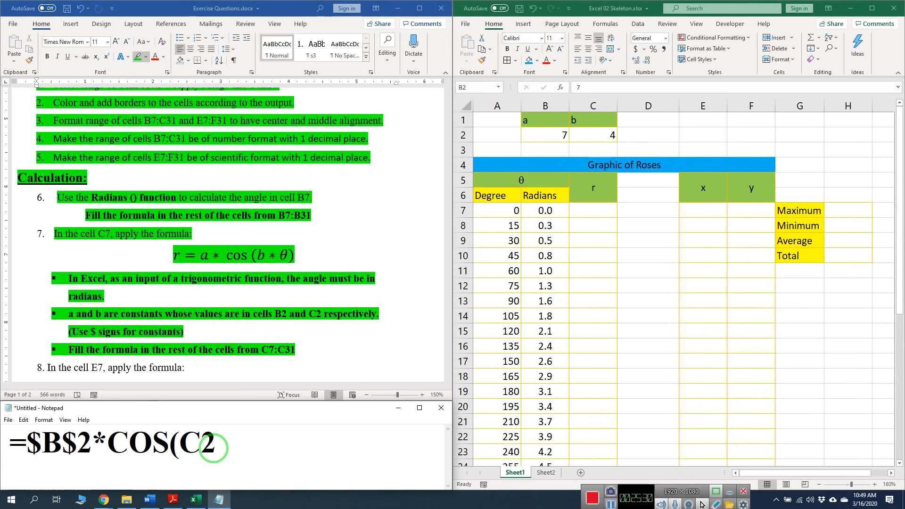
pyautogui.write('$B')
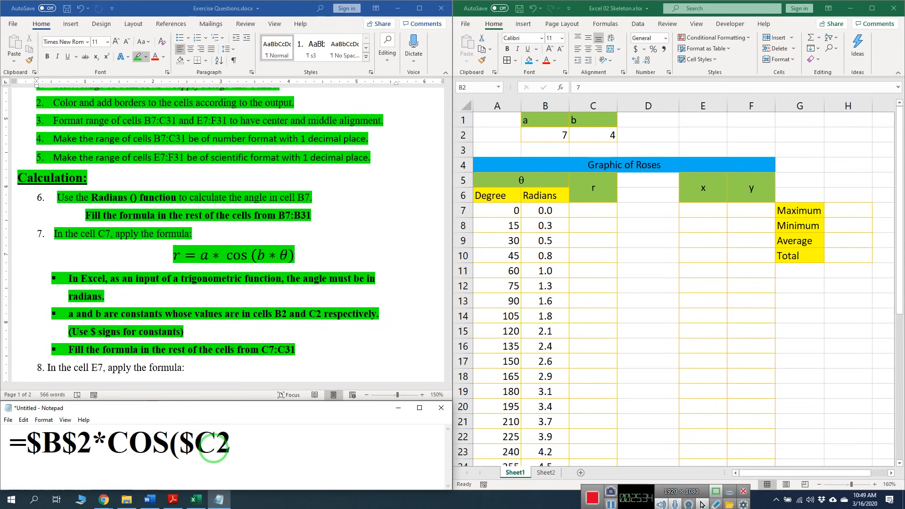
pyautogui.write('$2*')
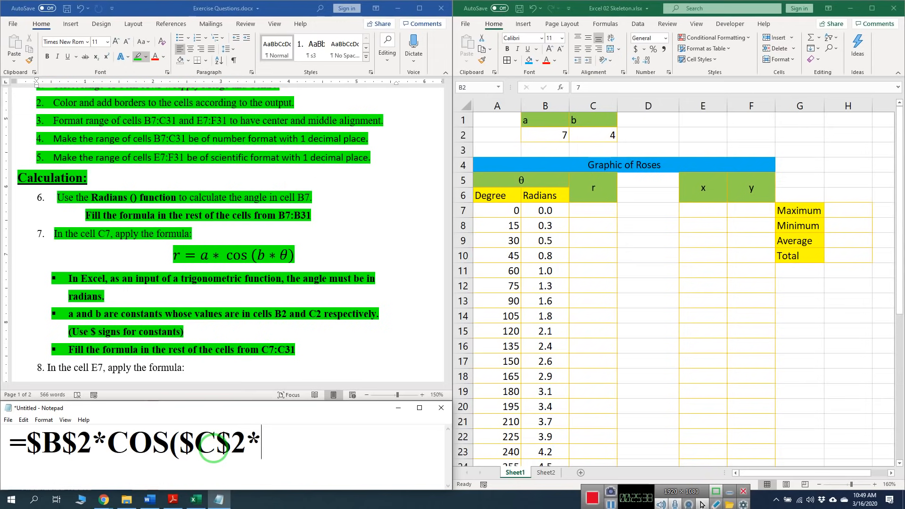
# Complete the Notepad formula as =$B$2*COS($C$2*B7) and copy the whole formula to the clipboard
pyautogui.click(7, 306)
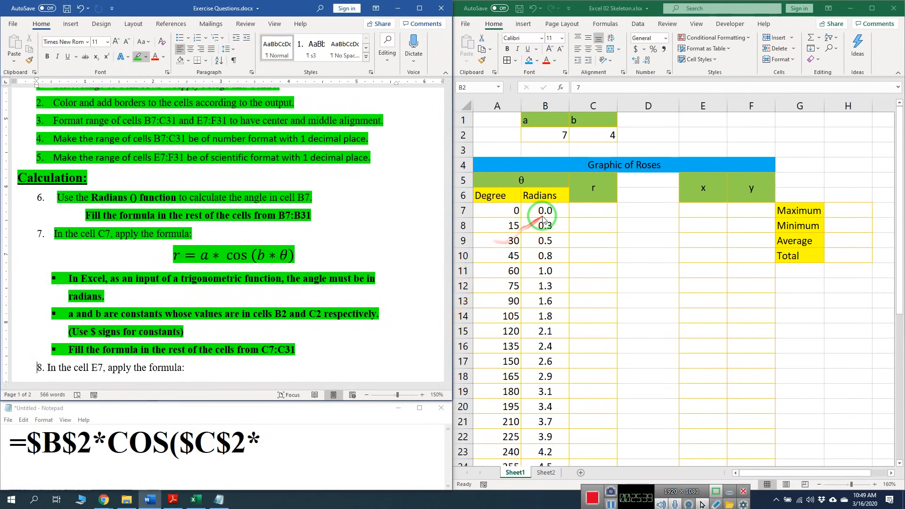
pyautogui.click(313, 443)
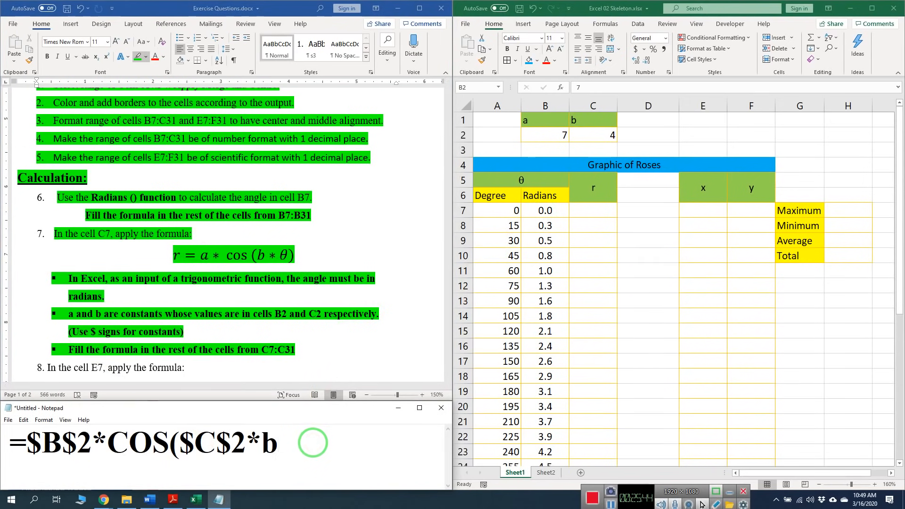
pyautogui.write('b7')
pyautogui.press('BackSpace')
pyautogui.press('BackSpace')
pyautogui.write('B7')
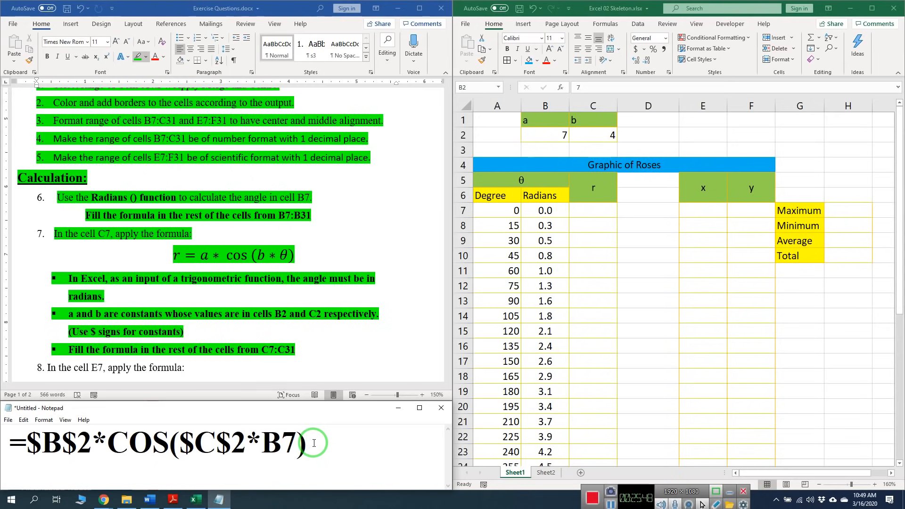
pyautogui.press('capslock')
pyautogui.moveTo(306, 443); pyautogui.dragTo(10, 436)
pyautogui.hotkey('ctrl', 'c')
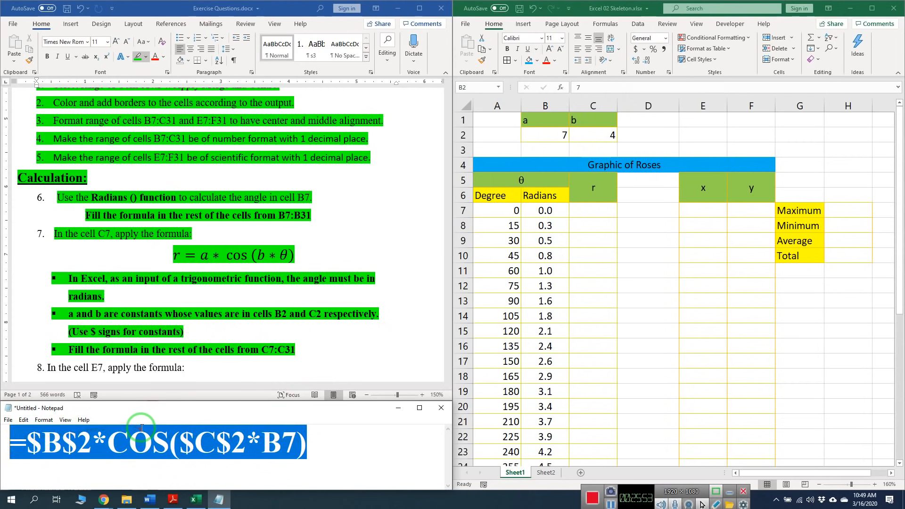
# Switch to Excel, paste the copied formula =$B$2*COS($C$2*B7) into cell C7 and check its cell references
pyautogui.click(603, 212)
pyautogui.click(601, 211)
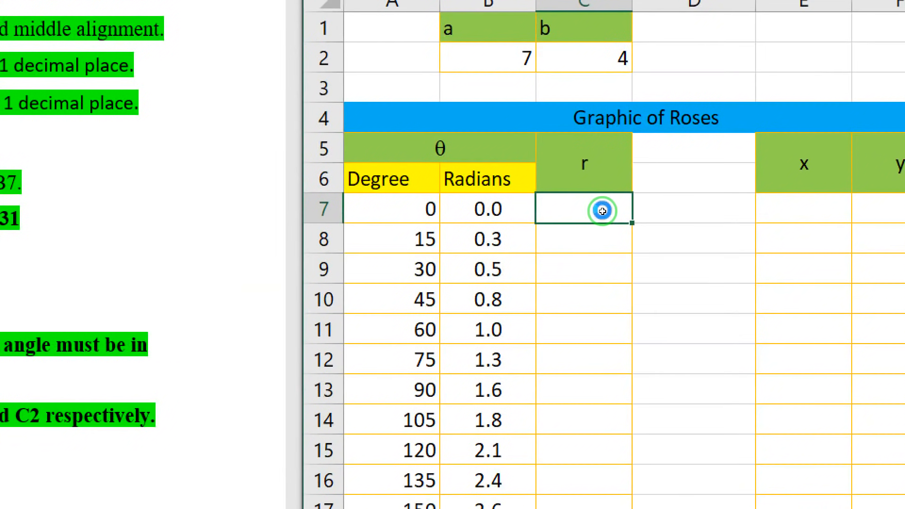
pyautogui.hotkey('ctrl', 'v')
pyautogui.doubleClick(587, 212)
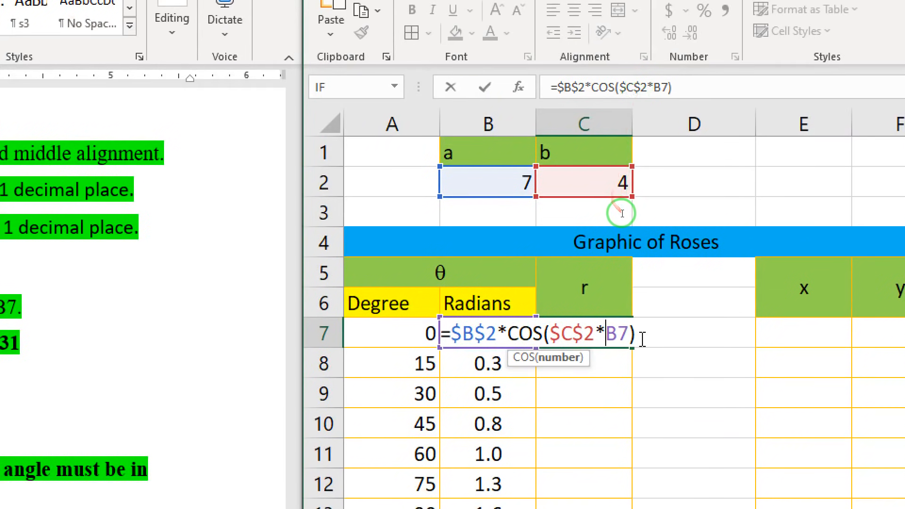
pyautogui.click(613, 353)
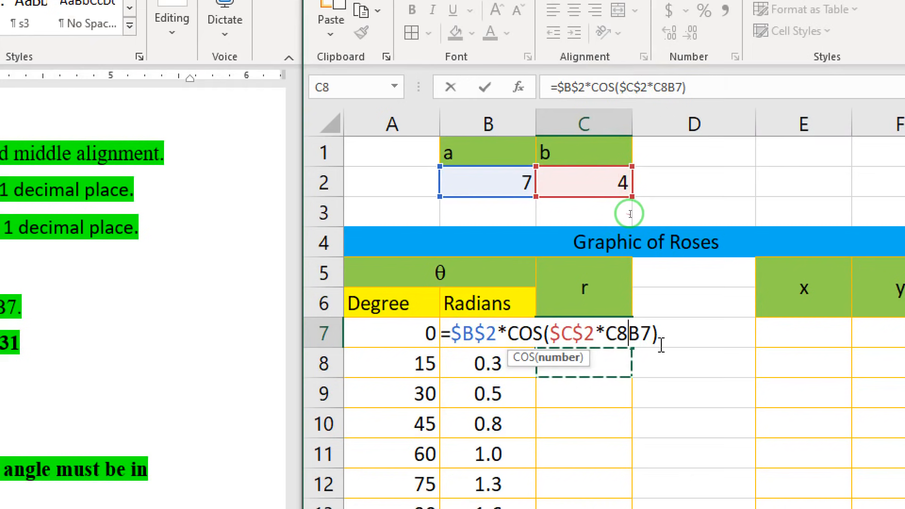
pyautogui.press('Escape')
pyautogui.press('F2')
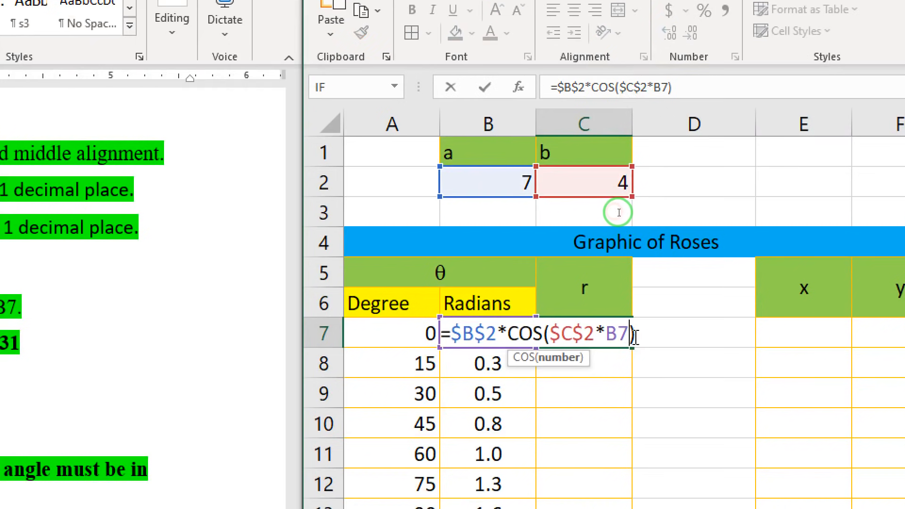
pyautogui.press('Return')
# Fill the r formula from C7 down through C31 and look over the filled column
pyautogui.click(621, 339)
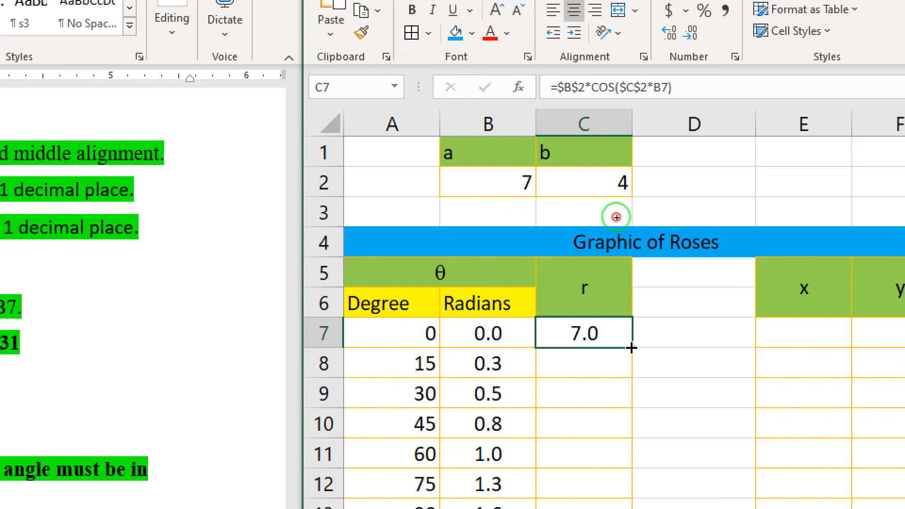
pyautogui.doubleClick(632, 348)
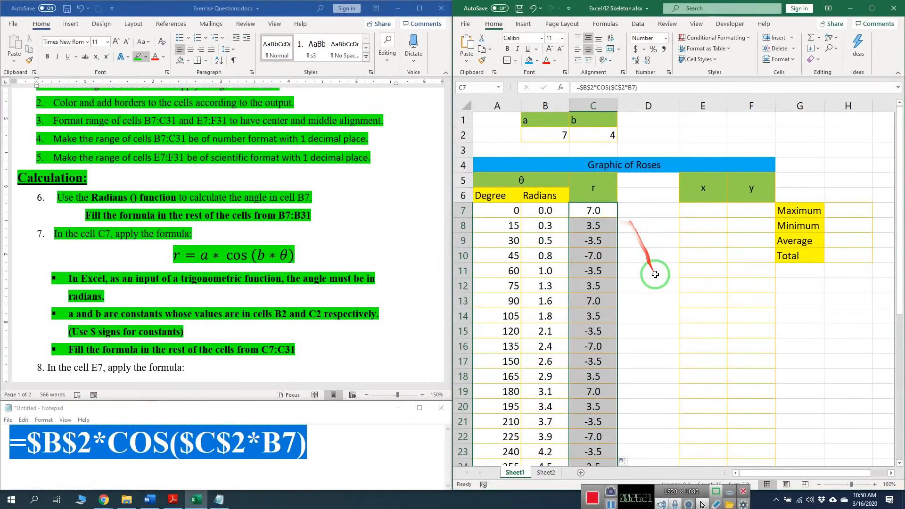
pyautogui.scroll(-6, 653, 276)
pyautogui.scroll(6, 655, 277)
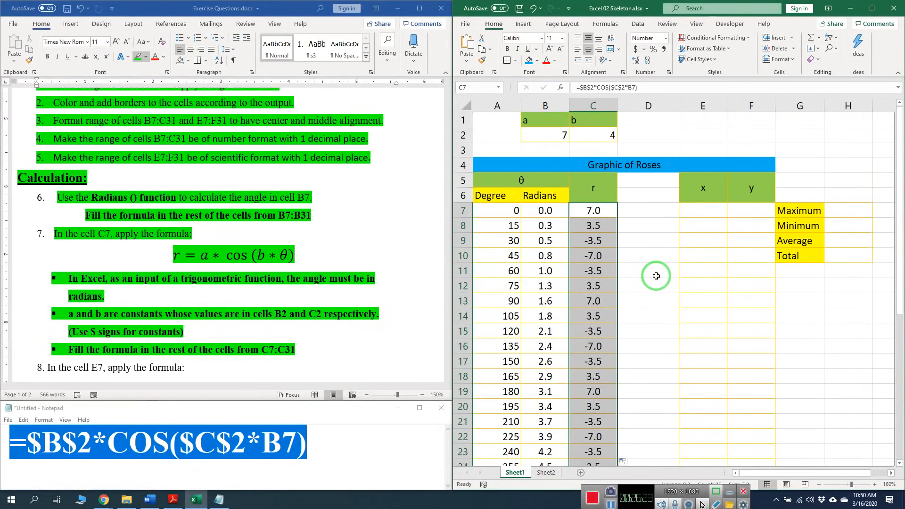
pyautogui.scroll(-1, 656, 277)
# Switch to Notepad and delete the old r formula
pyautogui.click(329, 449)
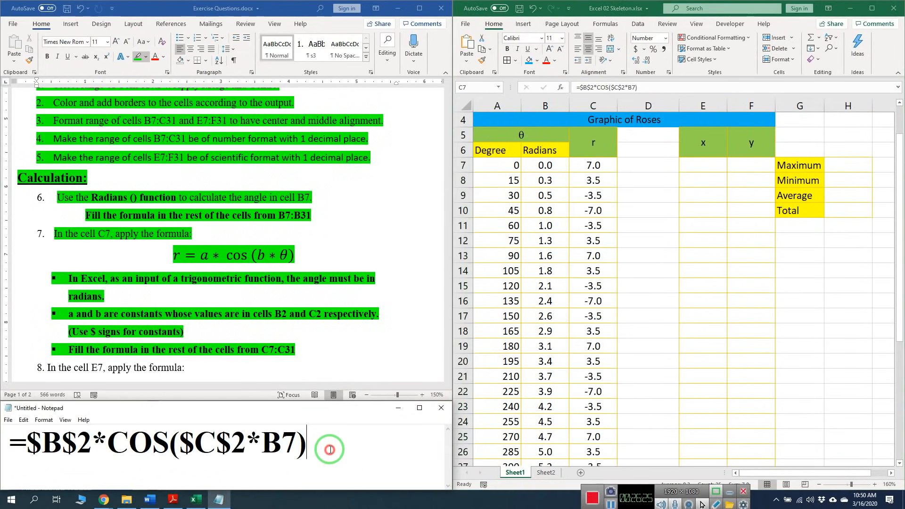
pyautogui.hotkey('ctrl', 'a')
pyautogui.press('BackSpace')
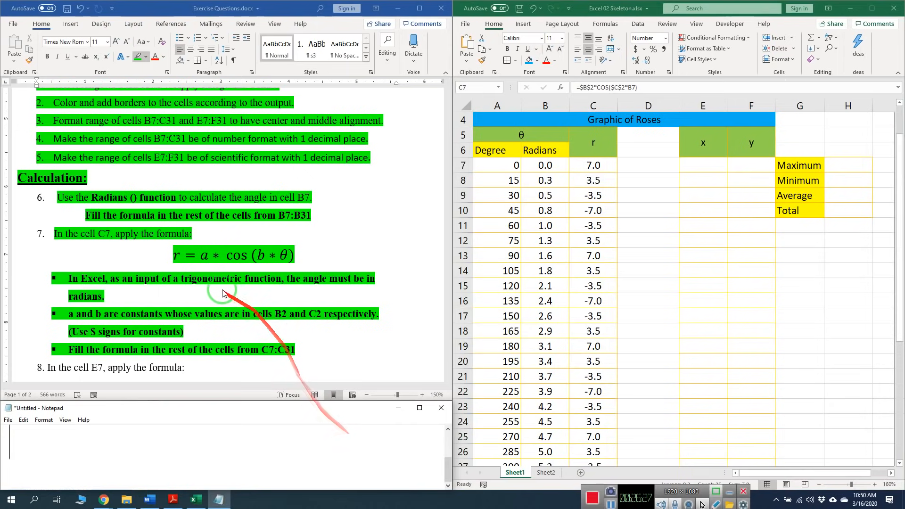
# Switch to Word and highlight question 8's instruction, its formula for x and both notes in bright green
pyautogui.click(210, 296)
pyautogui.scroll(-5, 142, 264)
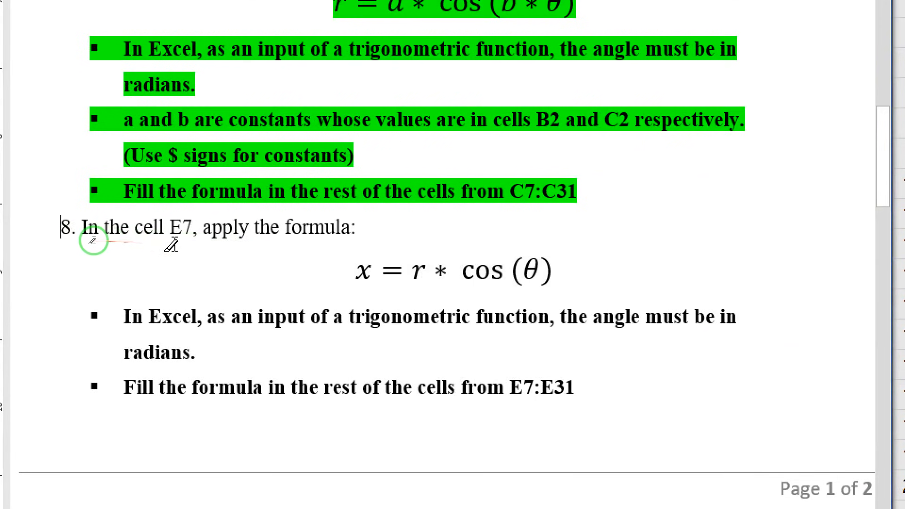
pyautogui.moveTo(79, 234); pyautogui.dragTo(140, 241)
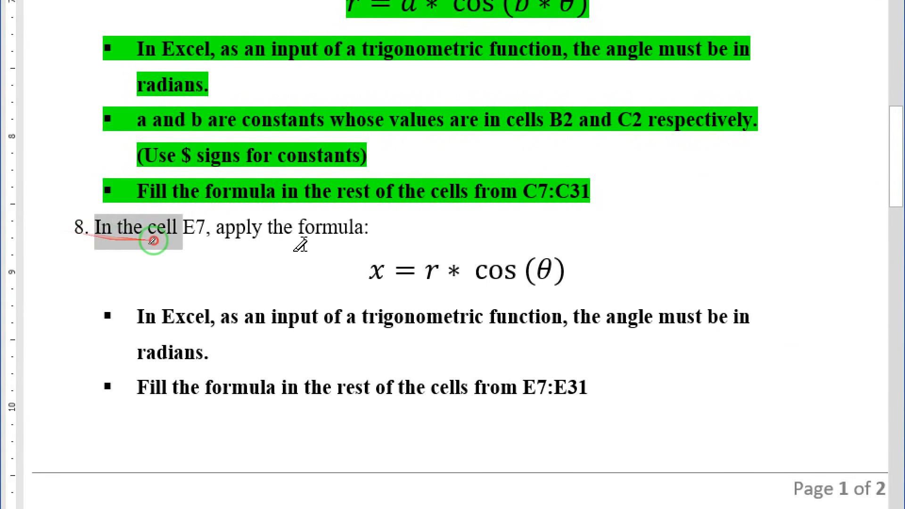
pyautogui.moveTo(300, 245); pyautogui.dragTo(577, 281)
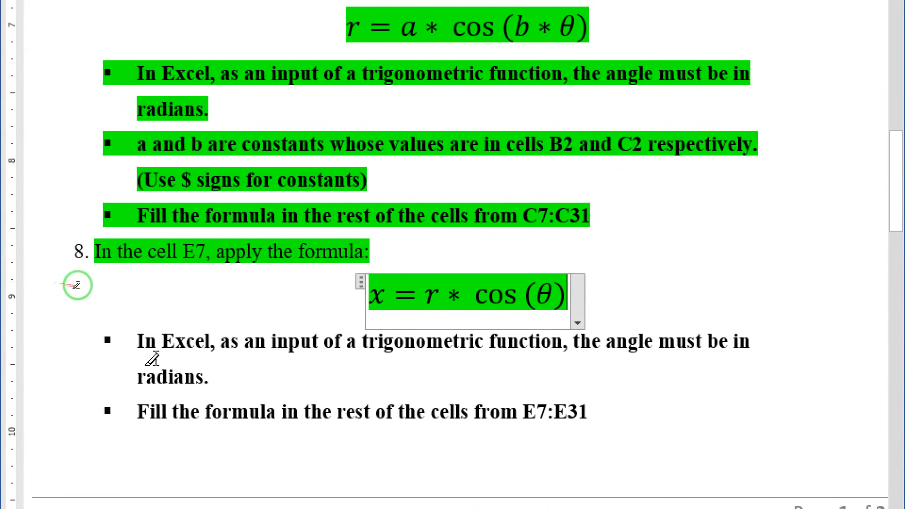
pyautogui.moveTo(138, 342)
pyautogui.mouseDown()
pyautogui.moveTo(223, 376)
pyautogui.moveTo(239, 394)
pyautogui.mouseUp()
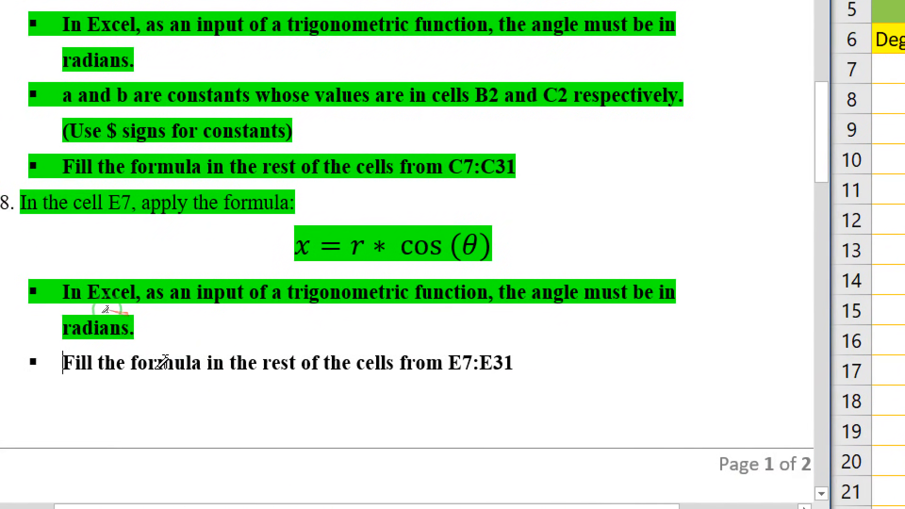
pyautogui.moveTo(65, 361); pyautogui.dragTo(466, 363)
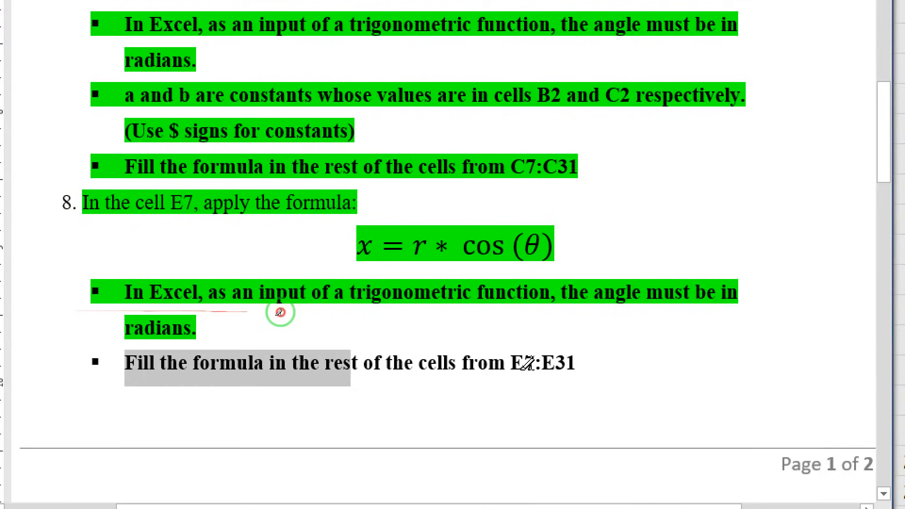
pyautogui.moveTo(524, 363); pyautogui.dragTo(632, 366)
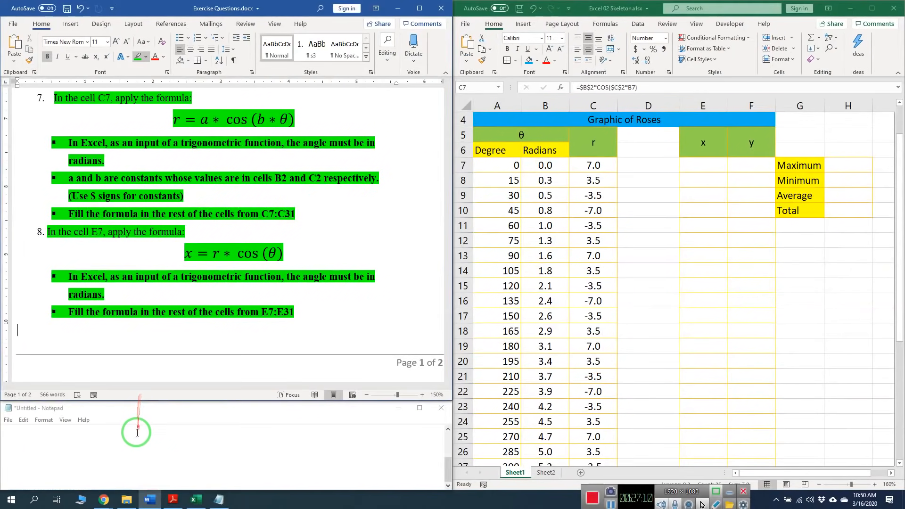
# Switch to Notepad and write the x formula =C7*COS(B7) without absolute references
pyautogui.click(268, 450)
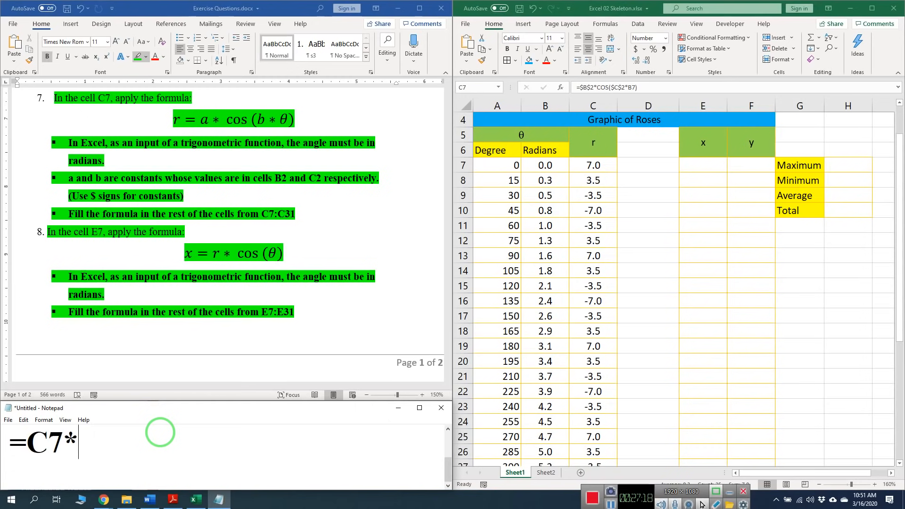
pyautogui.write('=C7*')
pyautogui.press('capslock')
pyautogui.write('COS')
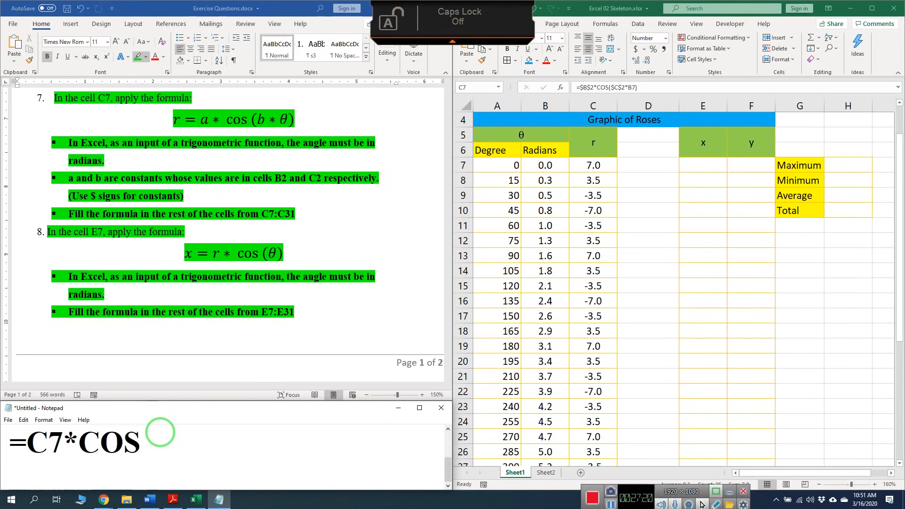
pyautogui.write('(')
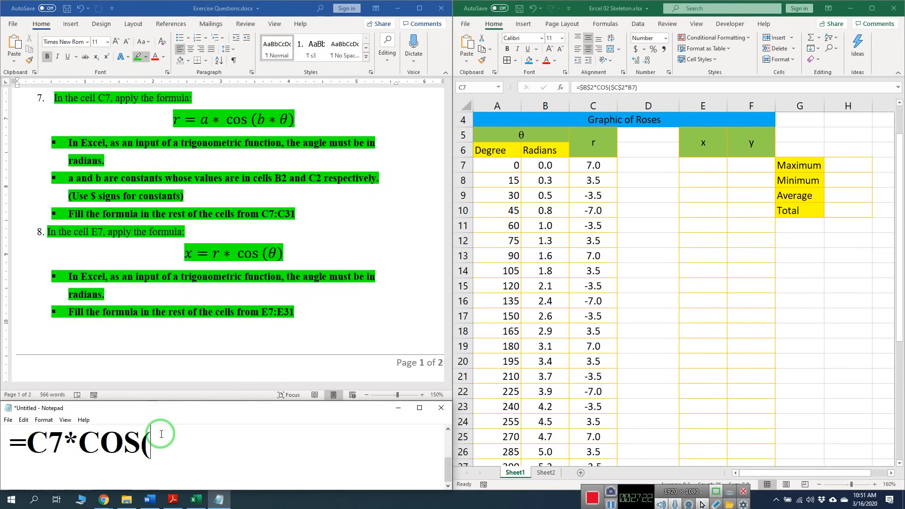
pyautogui.write('B7')
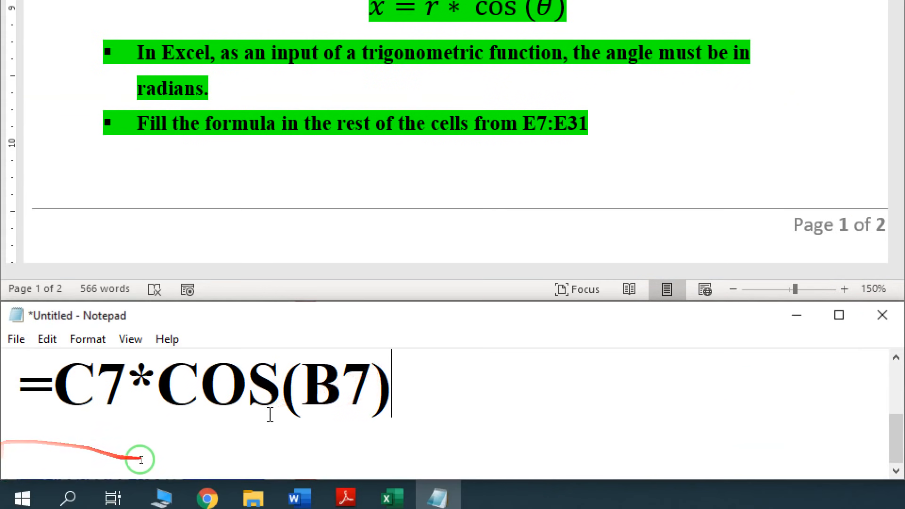
# Compare the C7 and B7 references in the Notepad formula with the r, x and Radians columns in Excel
pyautogui.click(80, 394)
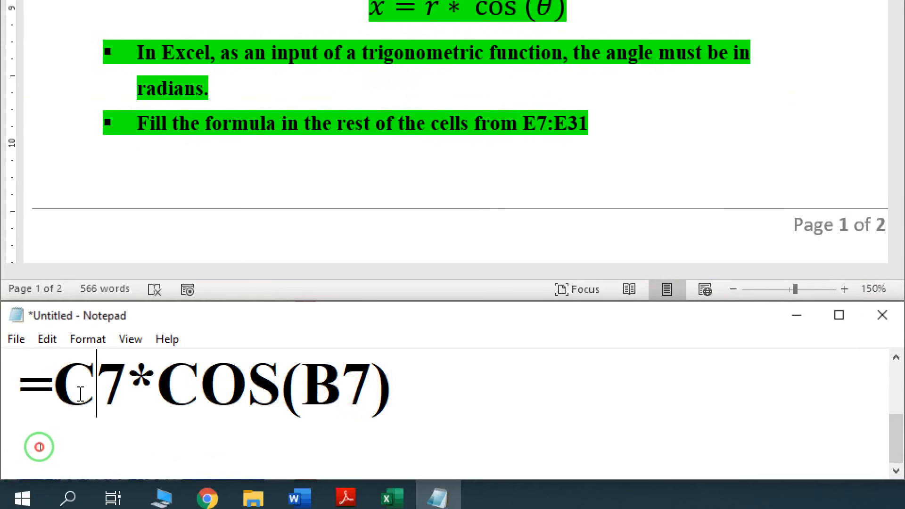
pyautogui.doubleClick(80, 394)
pyautogui.click(80, 394)
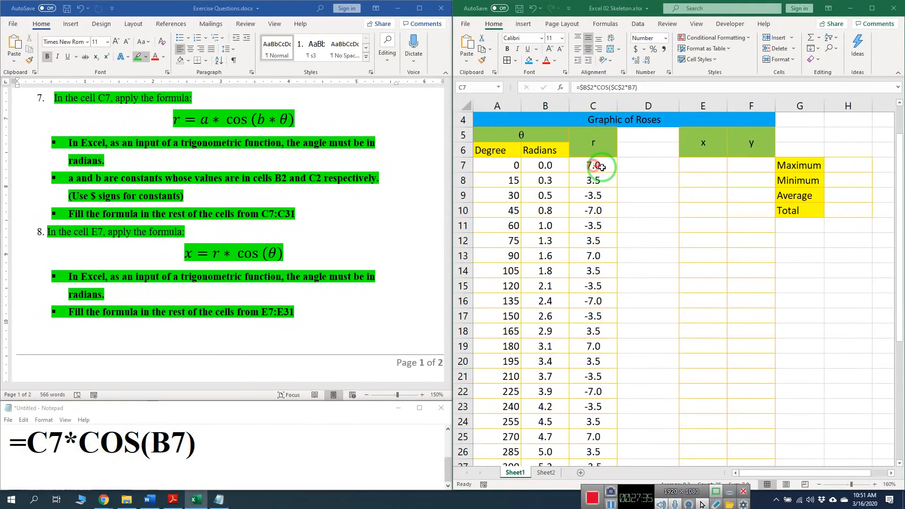
pyautogui.click(602, 164)
pyautogui.hotkey('ctrl', 'shift', 'Down')
pyautogui.moveTo(602, 164); pyautogui.dragTo(595, 390)
pyautogui.moveTo(696, 165); pyautogui.dragTo(696, 446)
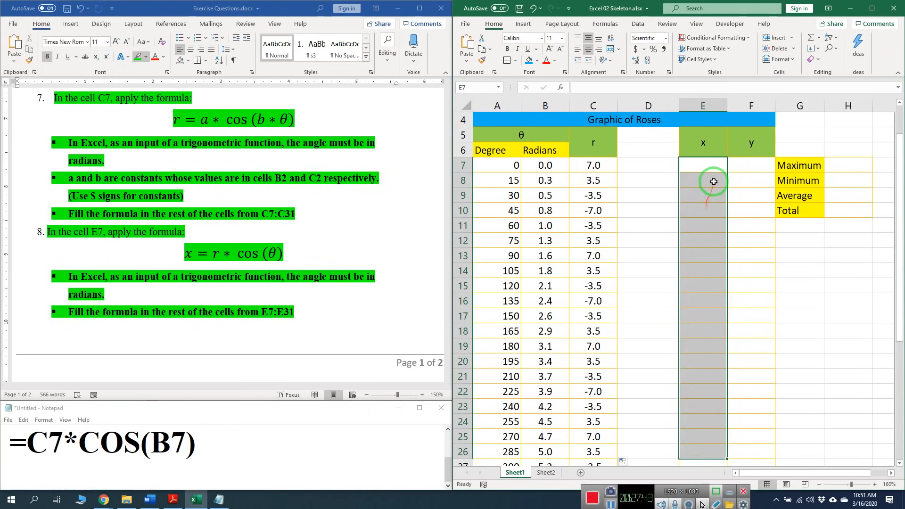
pyautogui.moveTo(604, 170); pyautogui.dragTo(609, 387)
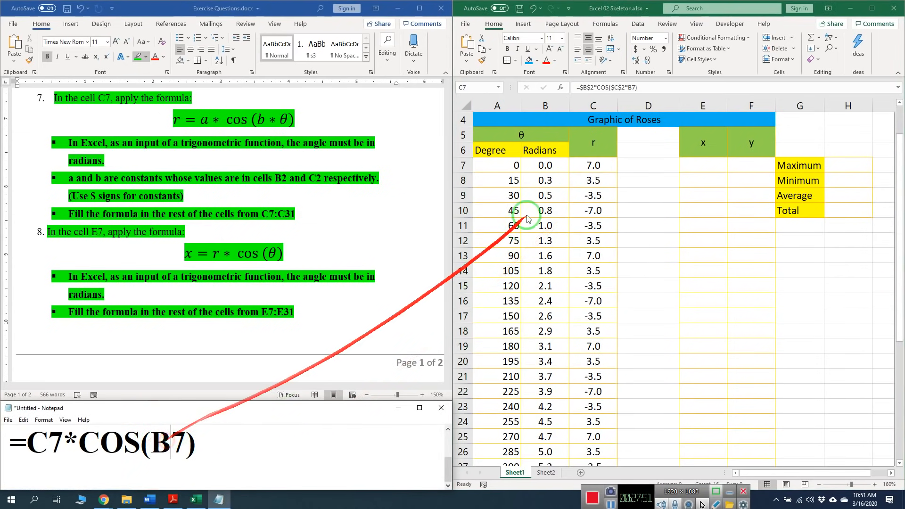
pyautogui.moveTo(547, 166); pyautogui.dragTo(545, 433)
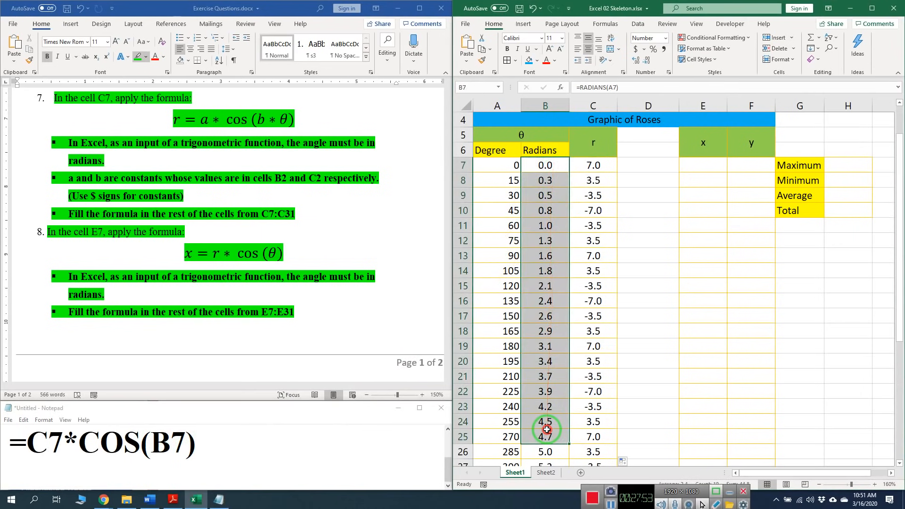
# Copy =C7*COS(B7) from Notepad, paste it into cell E7 in Excel and check its cell references
pyautogui.moveTo(222, 445); pyautogui.dragTo(3, 436)
pyautogui.hotkey('ctrl', 'c')
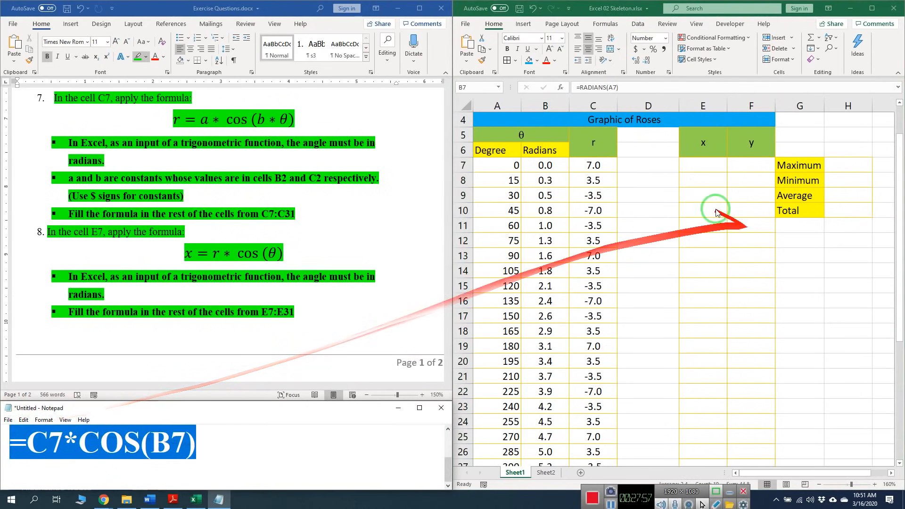
pyautogui.click(711, 166)
pyautogui.click(711, 165)
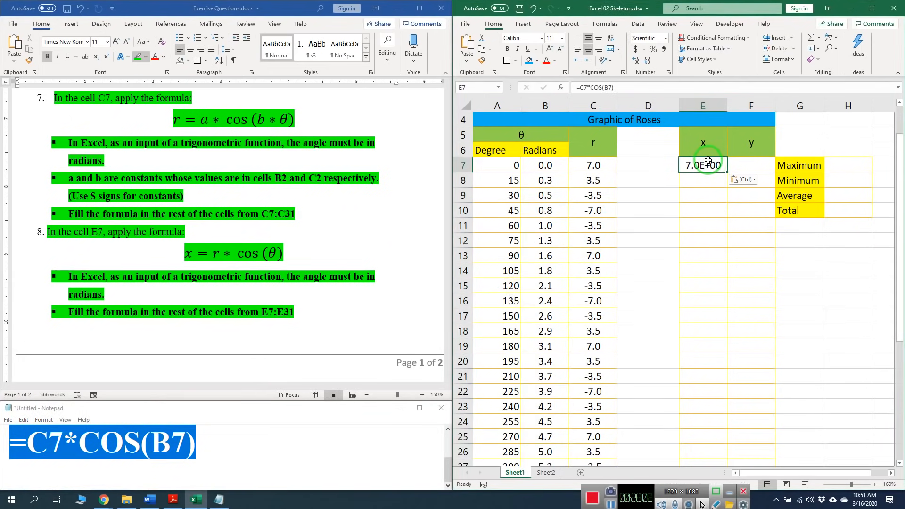
pyautogui.press('ctrl')
pyautogui.click(715, 161)
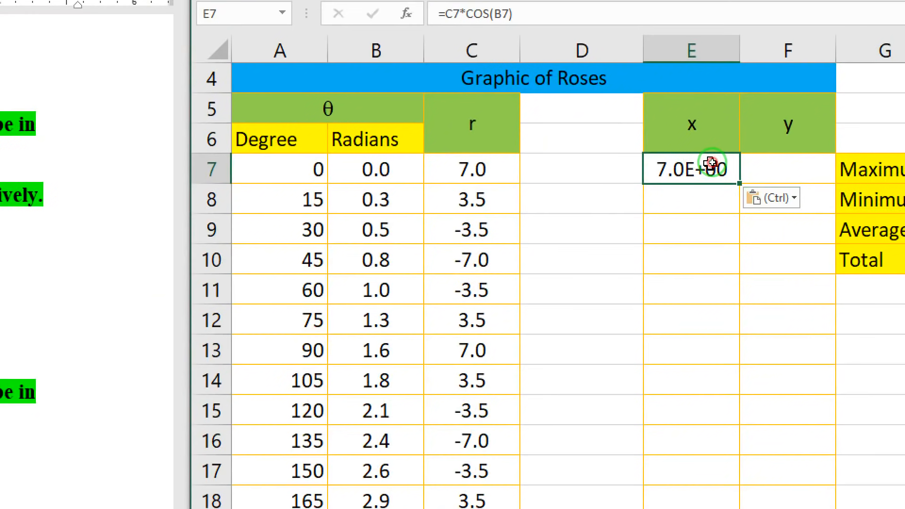
pyautogui.doubleClick(711, 163)
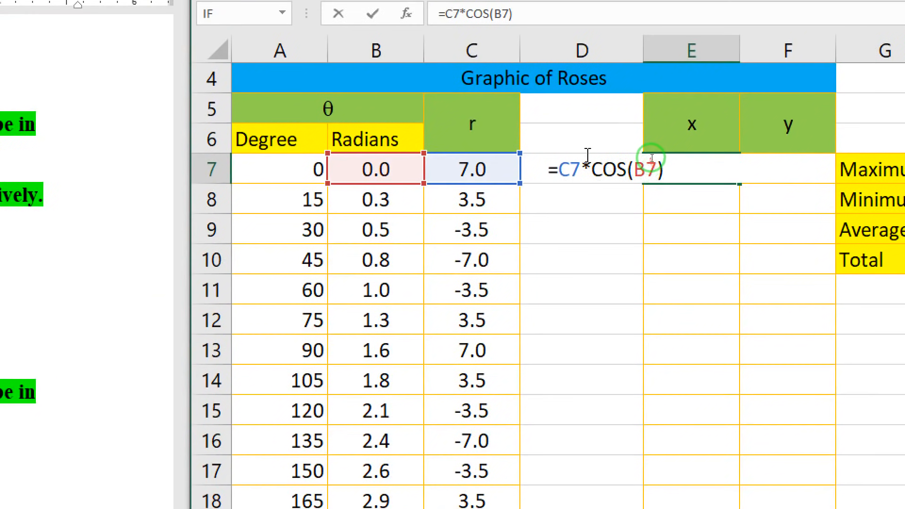
pyautogui.press('Escape')
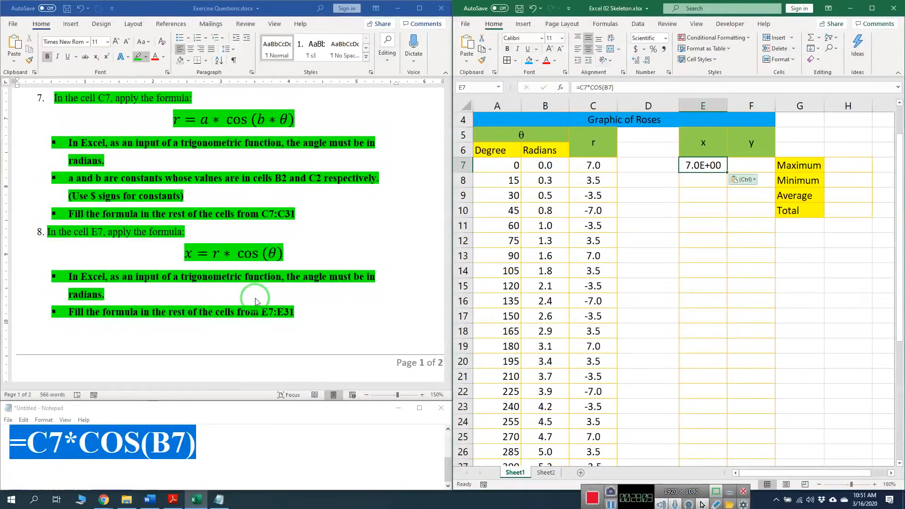
pyautogui.hotkey('ctrl', 'v')
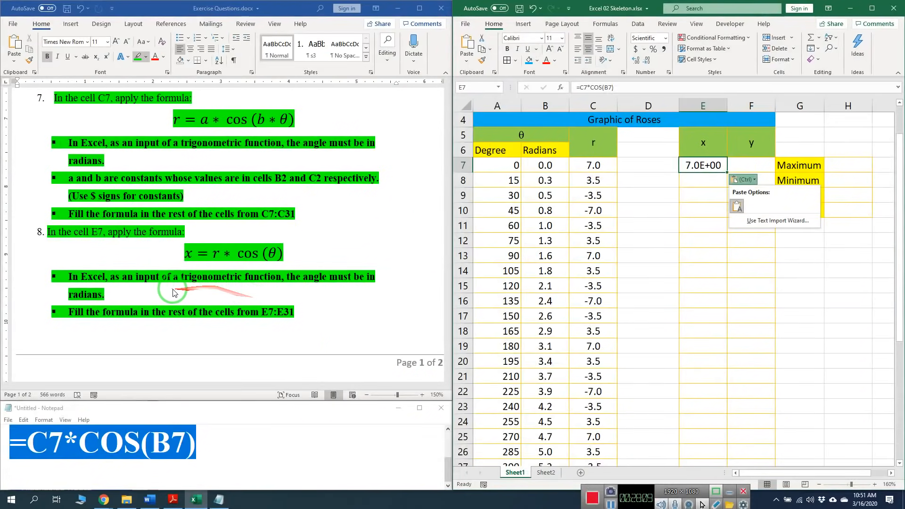
# Bring question 9 into view in Word, and fill the x formula from E7 down through E31 in Excel
pyautogui.scroll(-6, 96, 416)
pyautogui.scroll(-1, 176, 288)
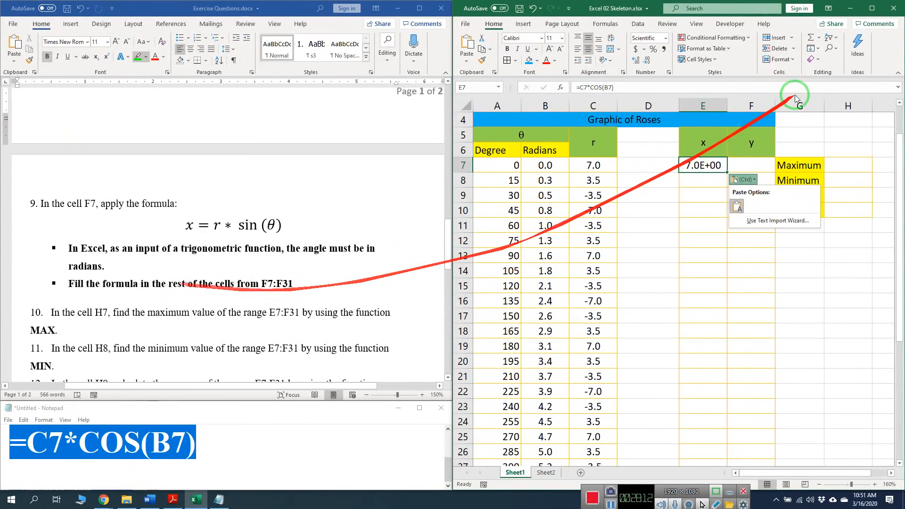
pyautogui.click(714, 165)
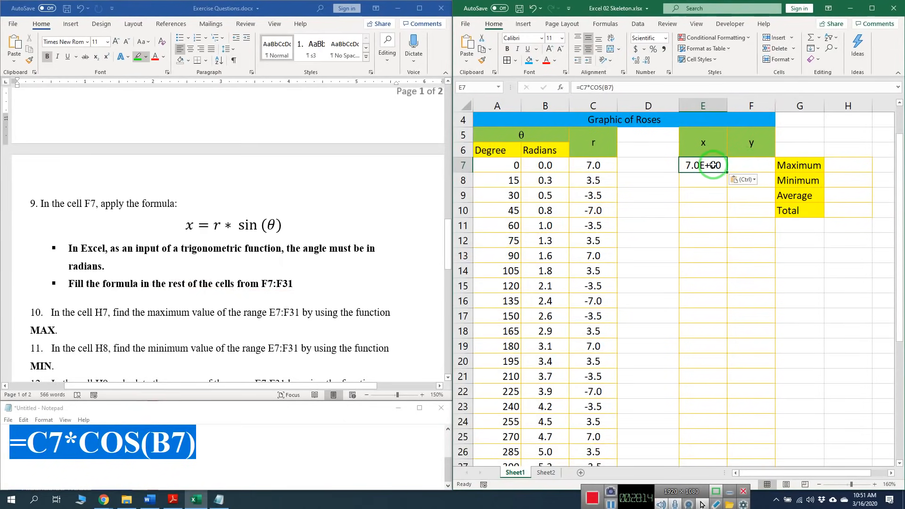
pyautogui.doubleClick(724, 171)
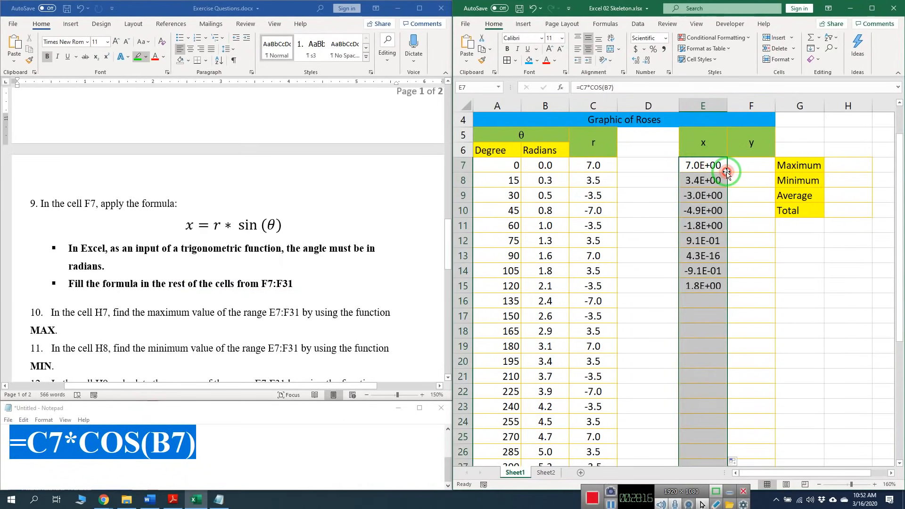
pyautogui.scroll(-3, 736, 325)
pyautogui.scroll(4, 738, 337)
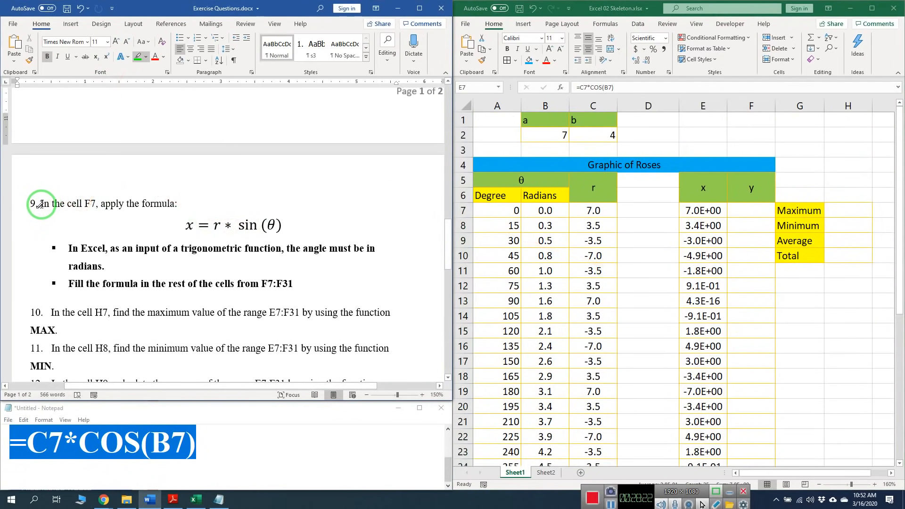
# Switch to Word and highlight question 9's instruction, its sine formula and both notes in bright green
pyautogui.moveTo(40, 205)
pyautogui.mouseDown()
pyautogui.moveTo(176, 210)
pyautogui.moveTo(301, 241)
pyautogui.moveTo(312, 285)
pyautogui.mouseUp()
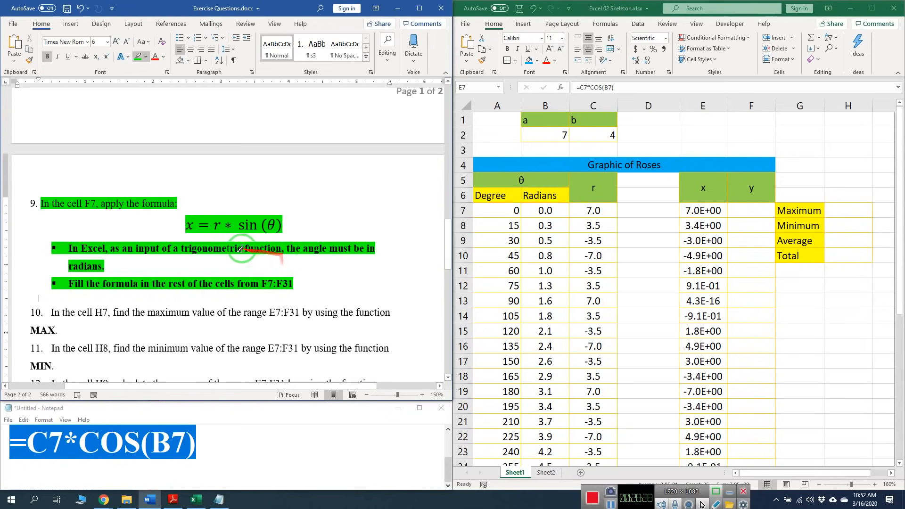
# Correct question 9's formula in Word by replacing the x before the equals sign with y
pyautogui.scroll(4, 238, 248)
pyautogui.scroll(-3, 299, 242)
pyautogui.click(191, 262)
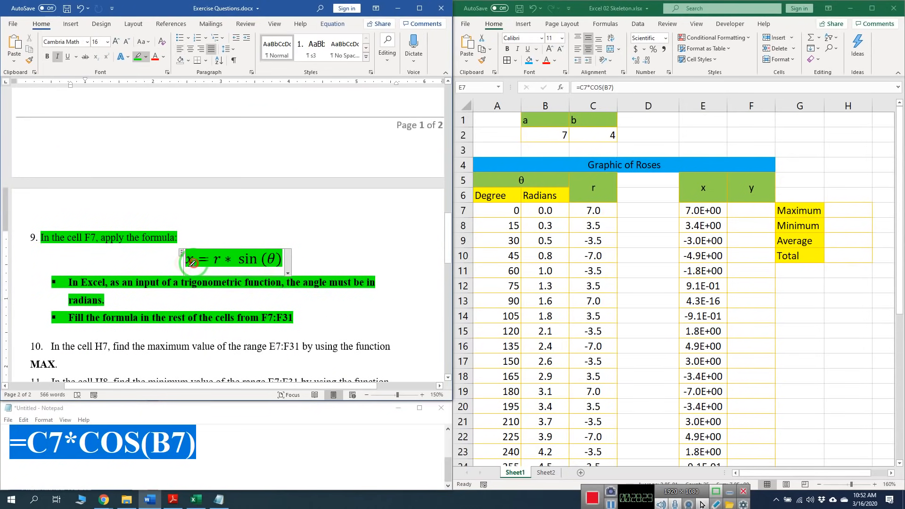
pyautogui.press('BackSpace')
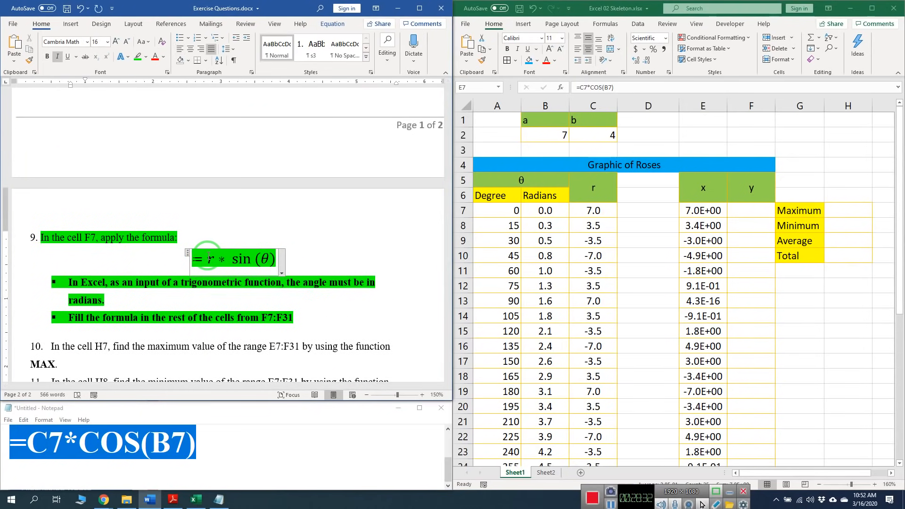
pyautogui.write('Y ')
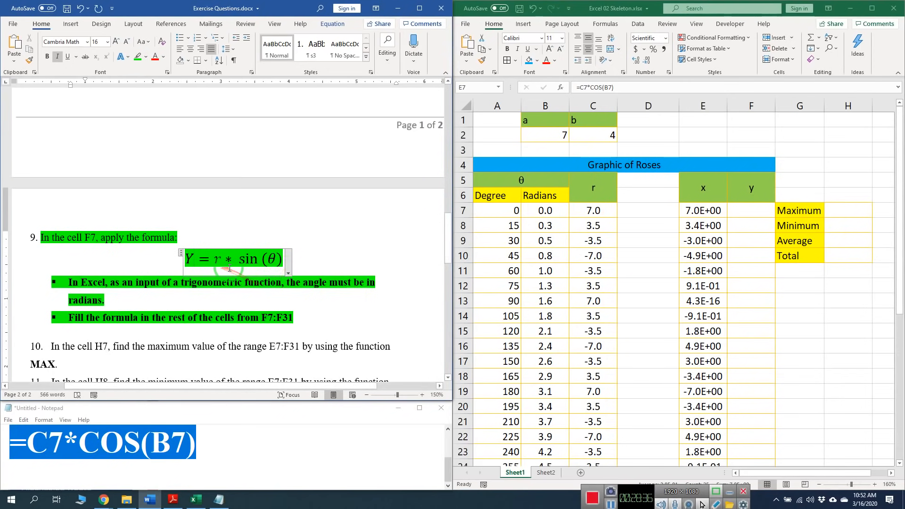
pyautogui.write('y')
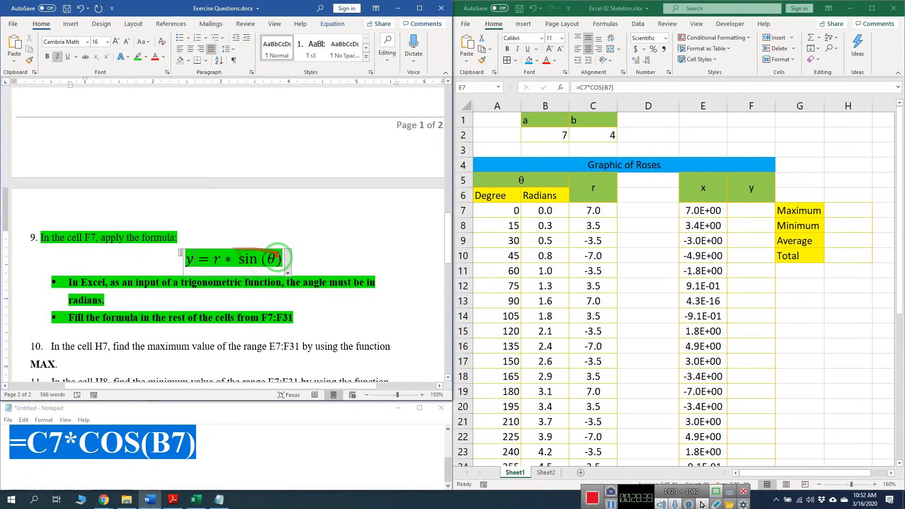
pyautogui.click(290, 313)
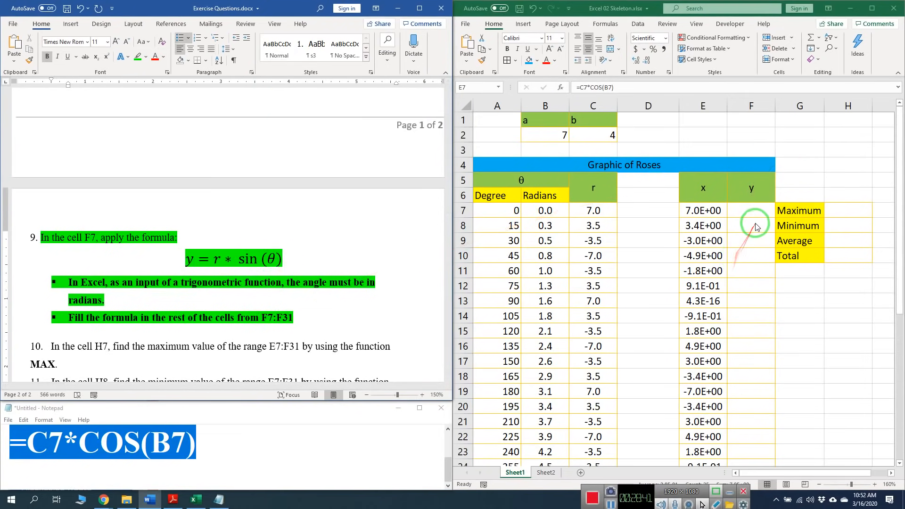
# Switch to Notepad and delete the whole cosine formula
pyautogui.click(212, 449)
pyautogui.hotkey('ctrl', 'a')
pyautogui.press('BackSpace')
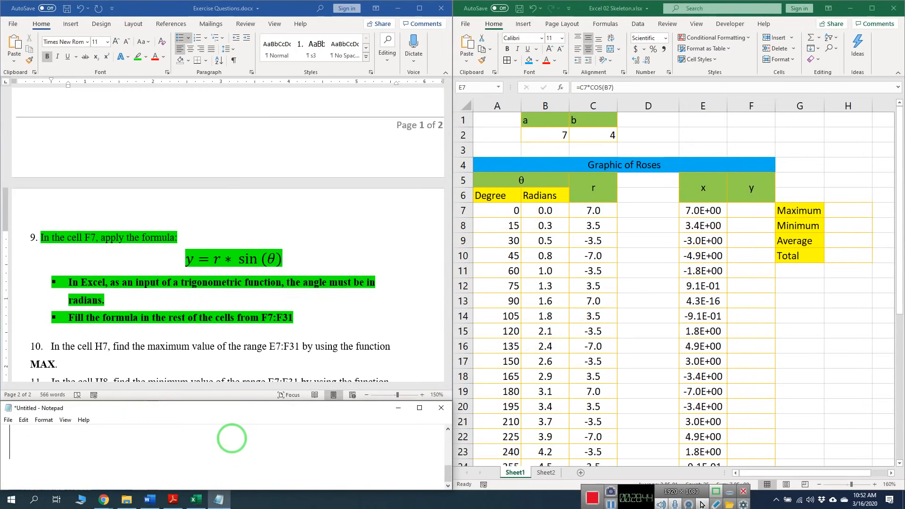
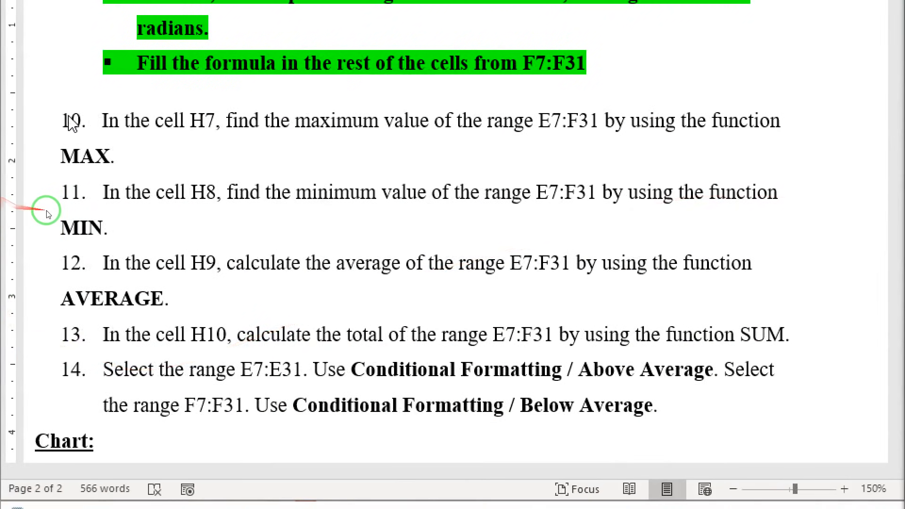
# Switch to Word and highlight question 10's MAX instruction in bright green
pyautogui.click(46, 211)
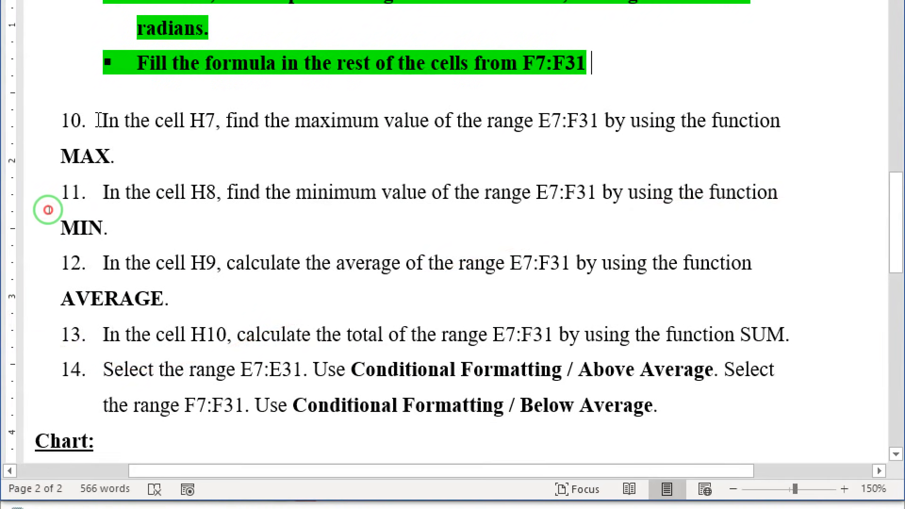
pyautogui.click(98, 120)
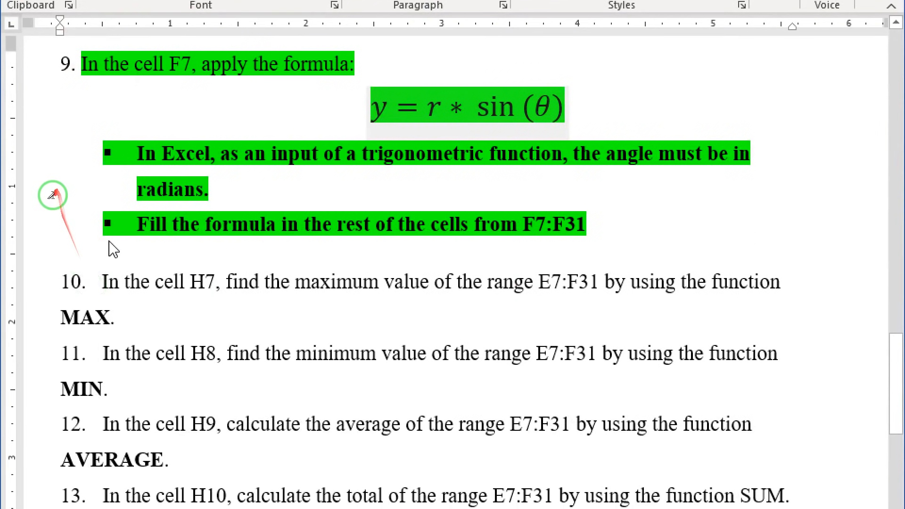
pyautogui.moveTo(97, 281)
pyautogui.mouseDown()
pyautogui.moveTo(142, 283)
pyautogui.moveTo(174, 327)
pyautogui.mouseUp()
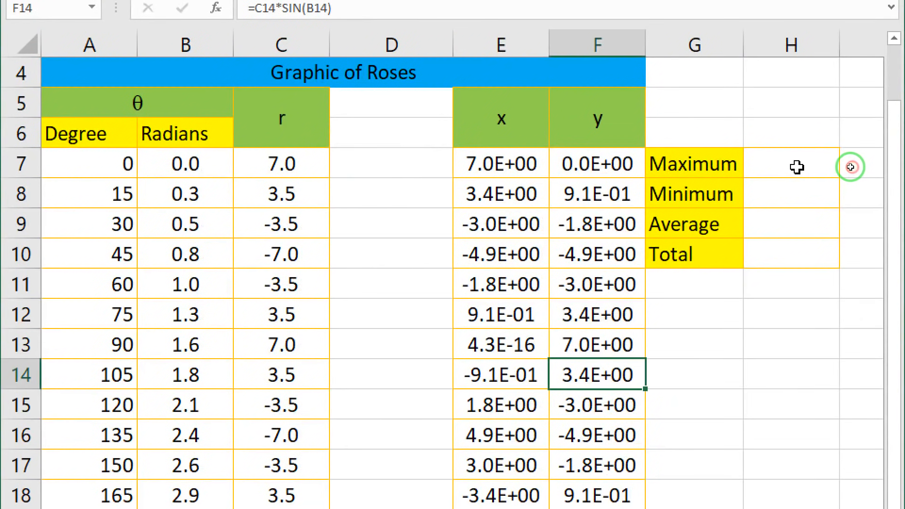
# Begin a formula in Excel cell H7 with the MAX function accepted from the function suggestions
pyautogui.click(850, 167)
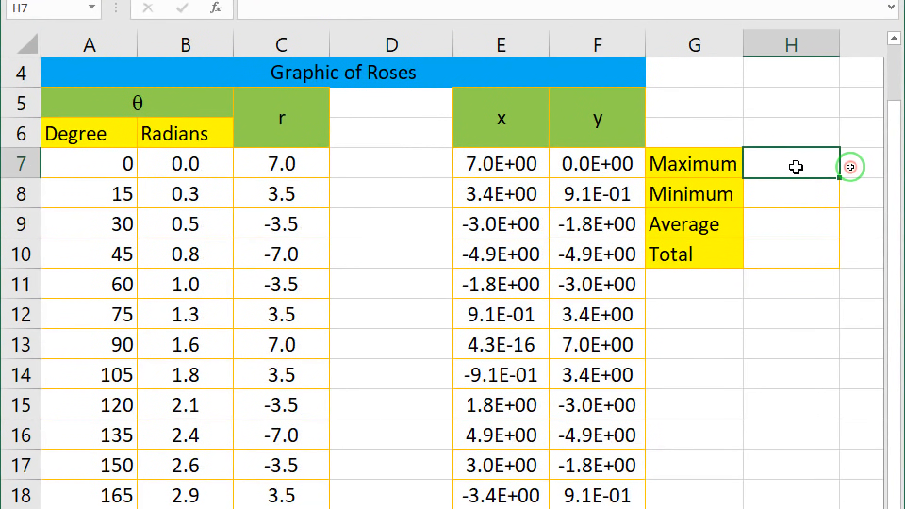
pyautogui.write('=')
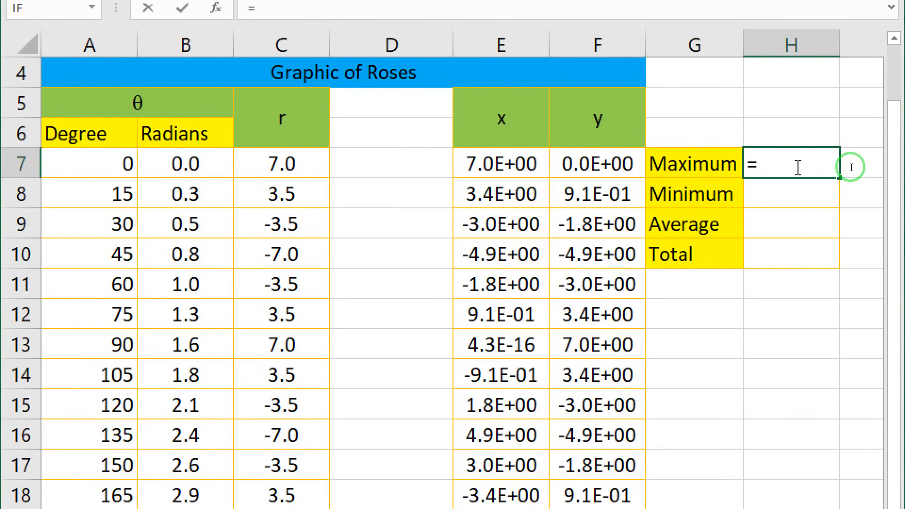
pyautogui.write('MA')
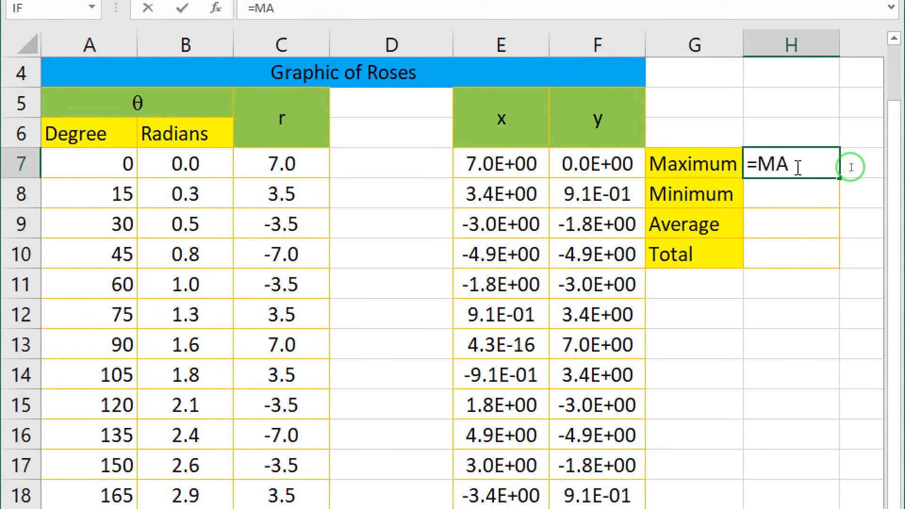
pyautogui.press('BackSpace')
pyautogui.press('BackSpace')
pyautogui.write('m')
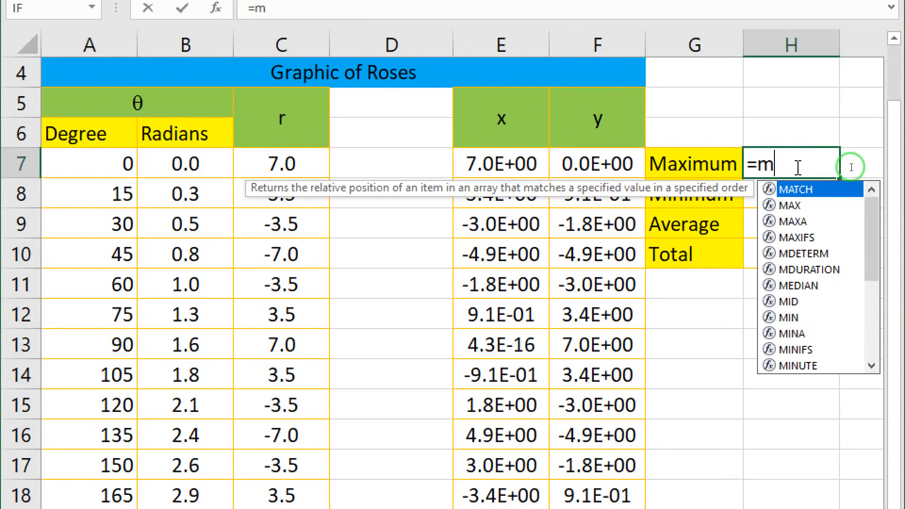
pyautogui.write('a')
pyautogui.press('Down')
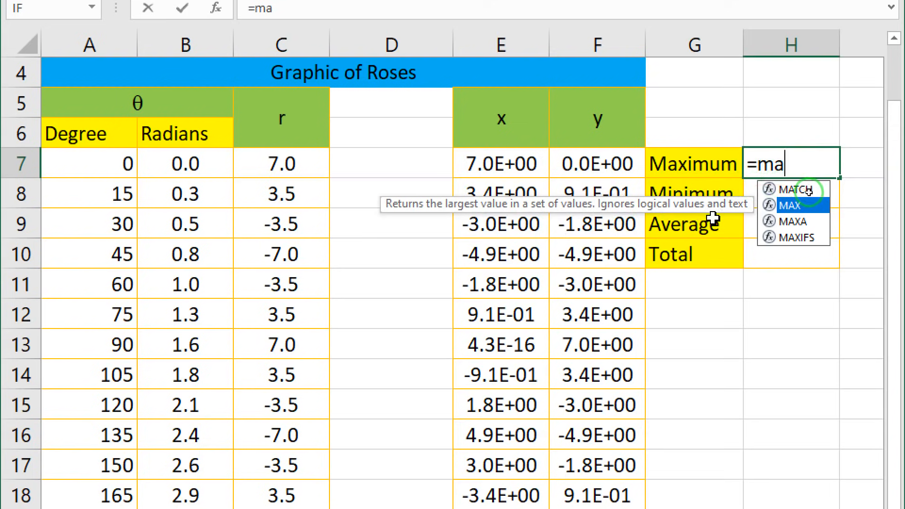
pyautogui.press('Tab')
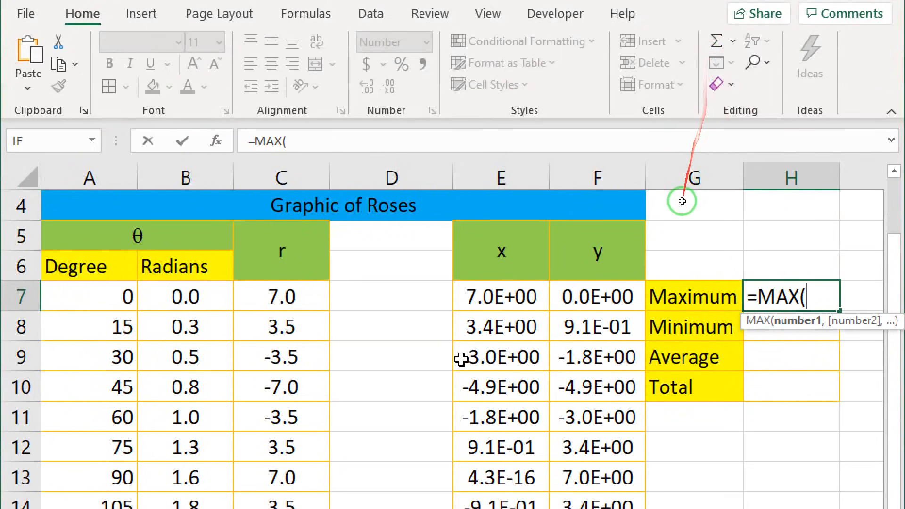
# Give H7's MAX function the range E7:F31, complete the formula and select the cell to check it
pyautogui.moveTo(495, 296); pyautogui.dragTo(622, 364)
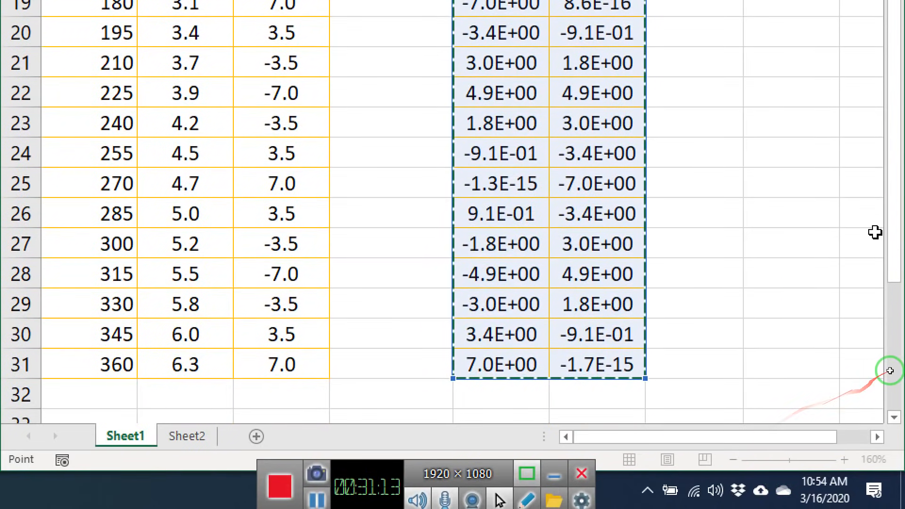
pyautogui.scroll(3, 876, 231)
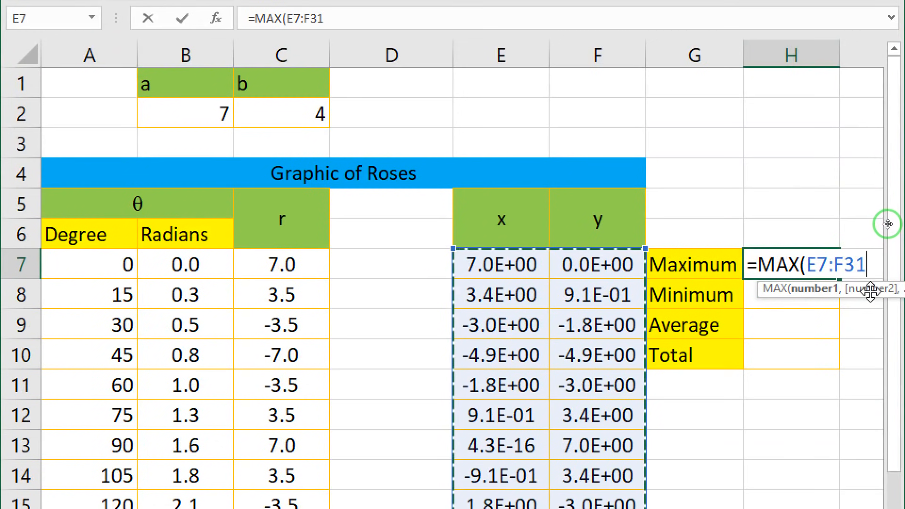
pyautogui.write(')')
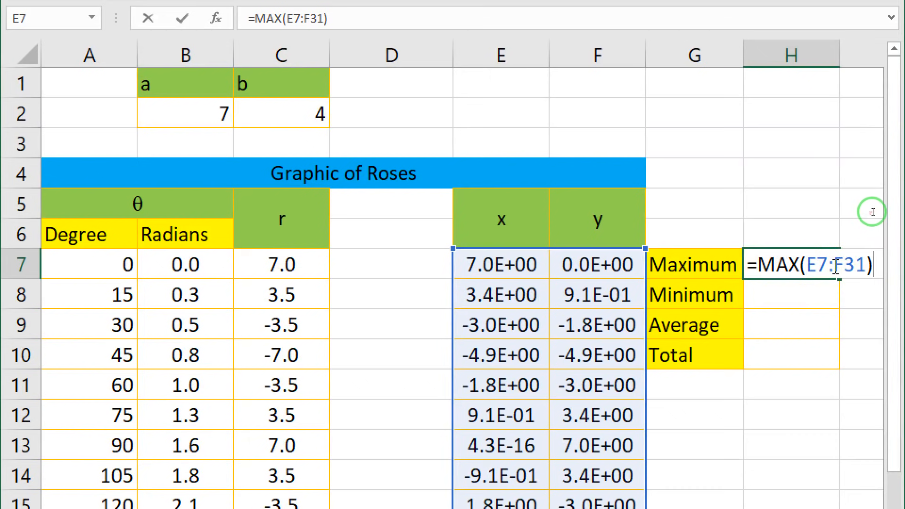
pyautogui.press('Return')
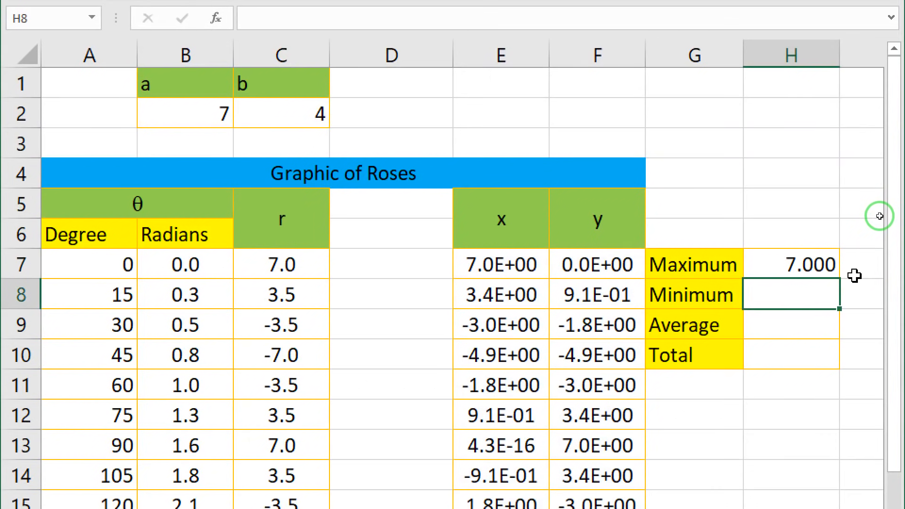
pyautogui.click(813, 267)
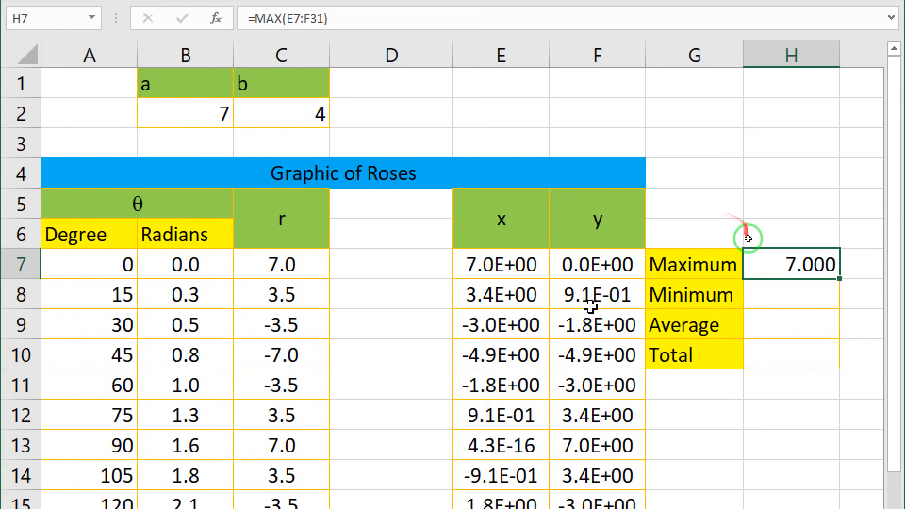
# Highlight question 11 in bright green in Word, and enter =MIN(E7:F31) in cell H8 in Excel
pyautogui.scroll(-1, 586, 299)
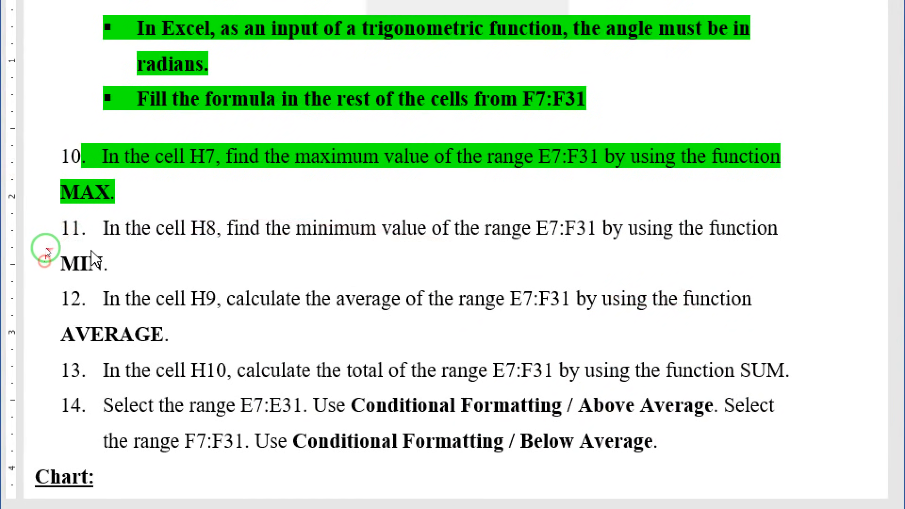
pyautogui.moveTo(96, 228); pyautogui.dragTo(141, 262)
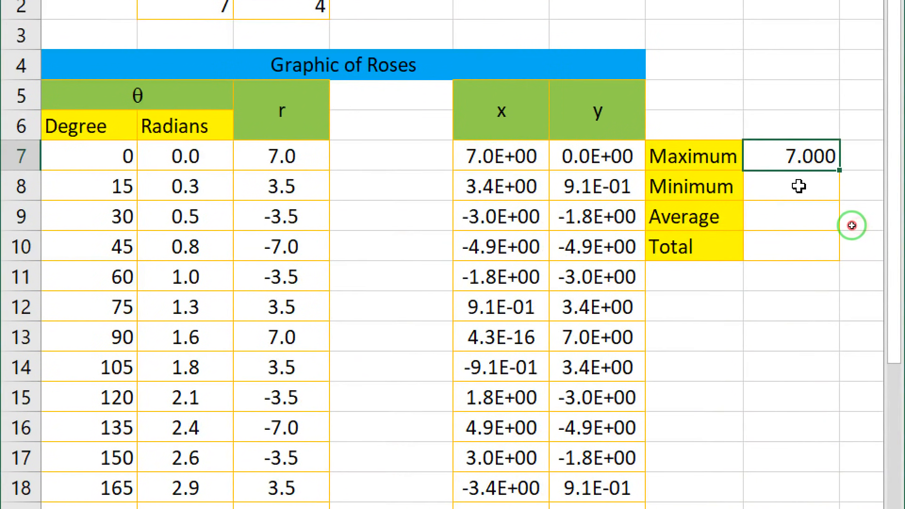
pyautogui.click(801, 185)
pyautogui.write('=')
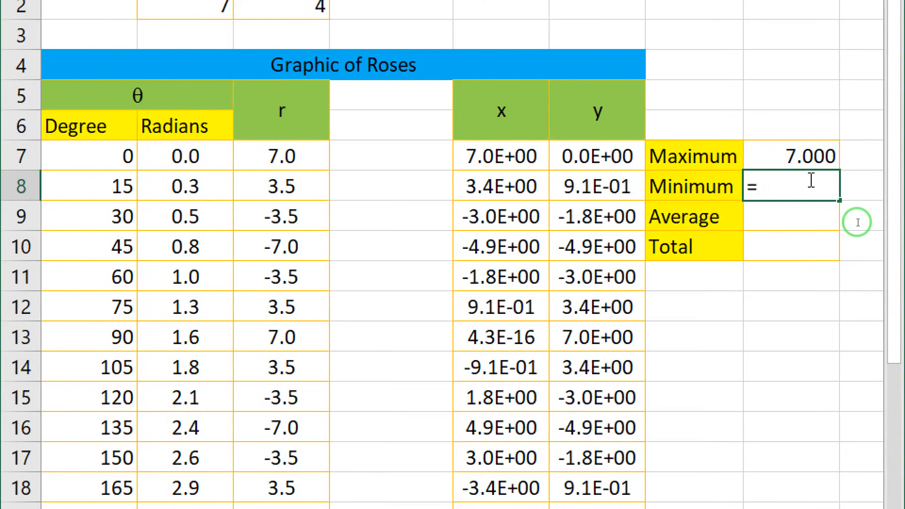
pyautogui.write('min')
pyautogui.press('Tab')
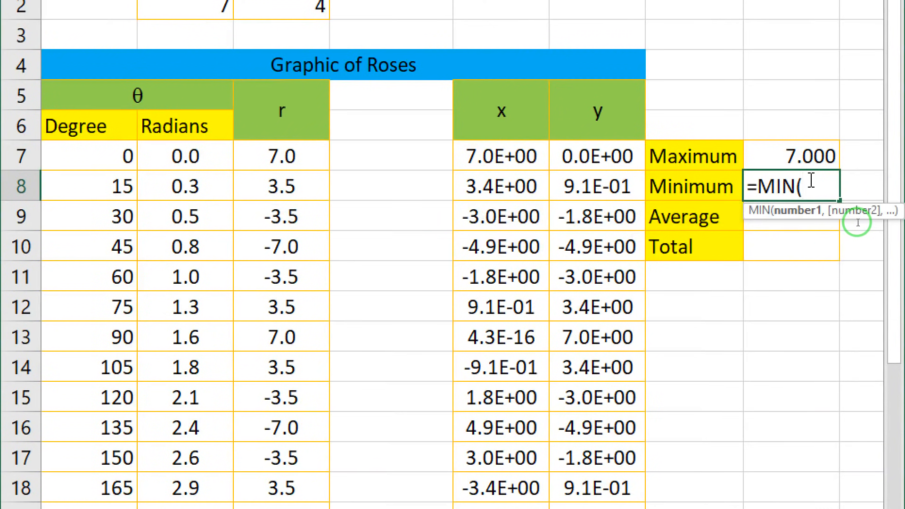
pyautogui.press('BackSpace')
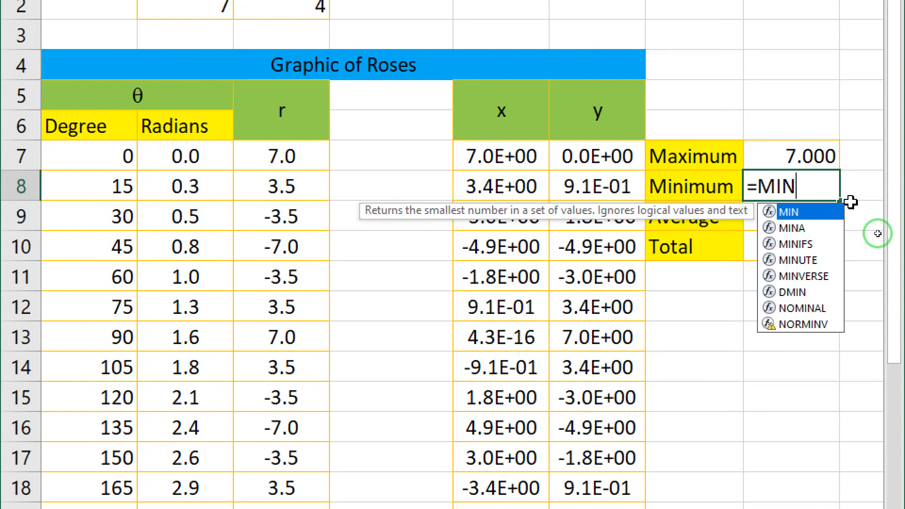
pyautogui.write('(')
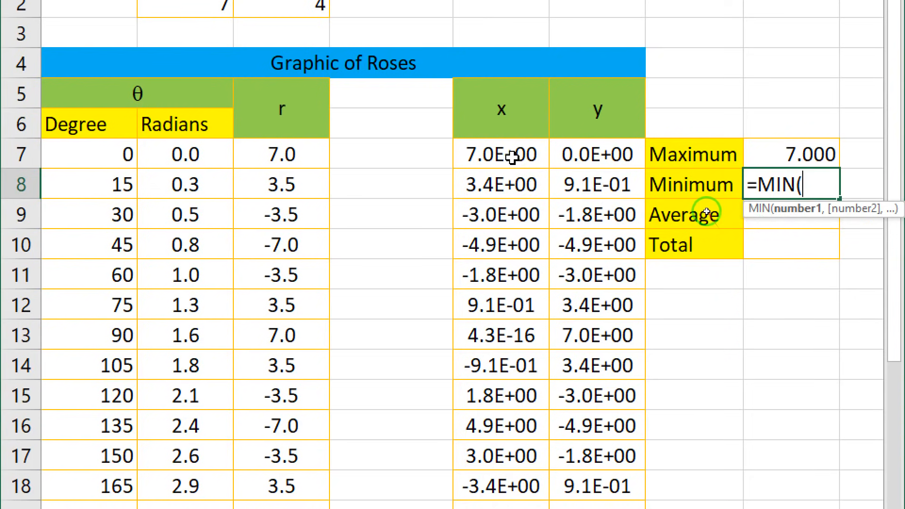
pyautogui.moveTo(511, 157); pyautogui.dragTo(613, 364)
pyautogui.scroll(4, 858, 215)
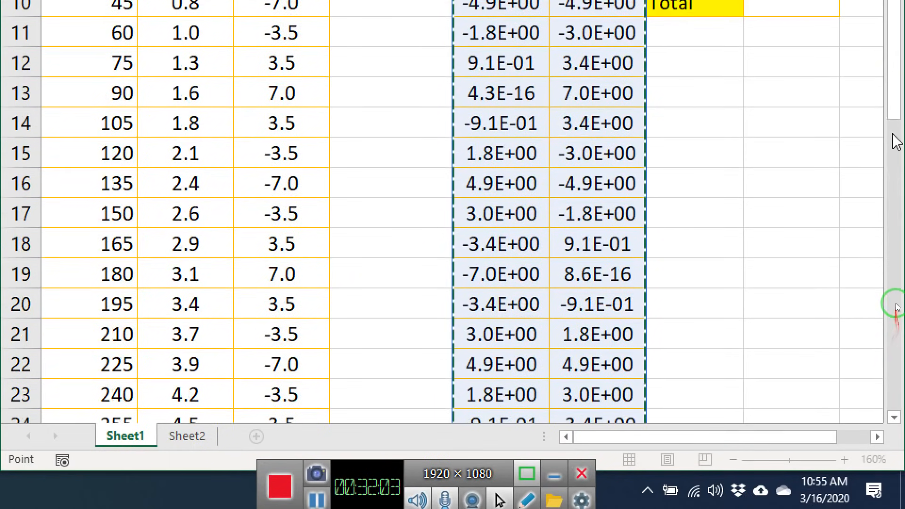
pyautogui.scroll(1, 874, 64)
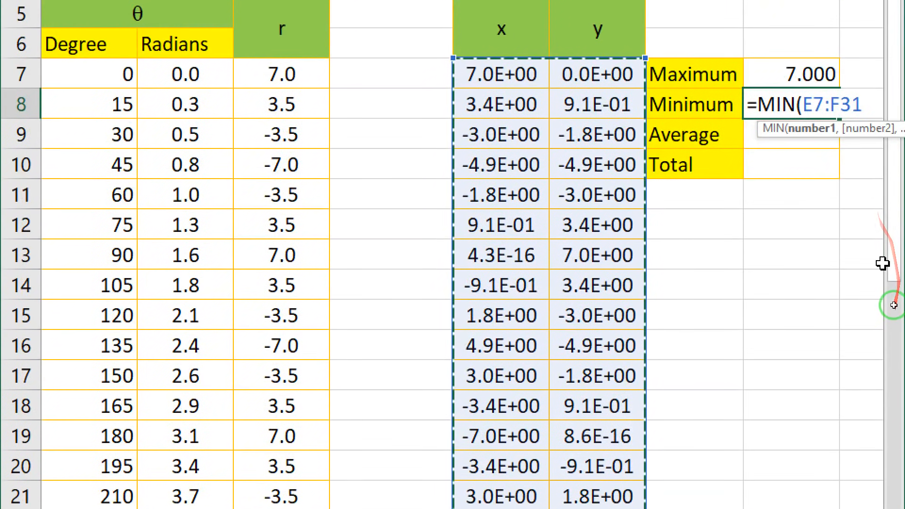
pyautogui.press('Return')
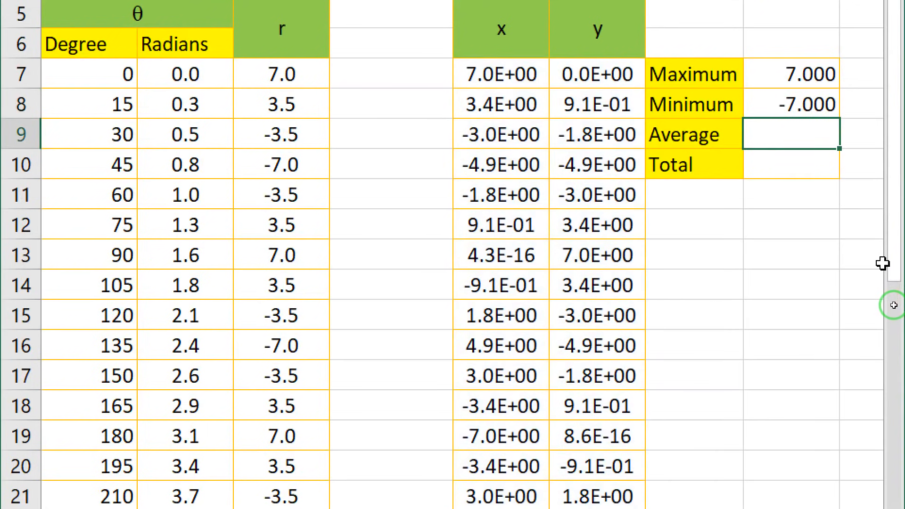
# Switch to Word and highlight question 12's AVERAGE instruction
pyautogui.scroll(2, 882, 263)
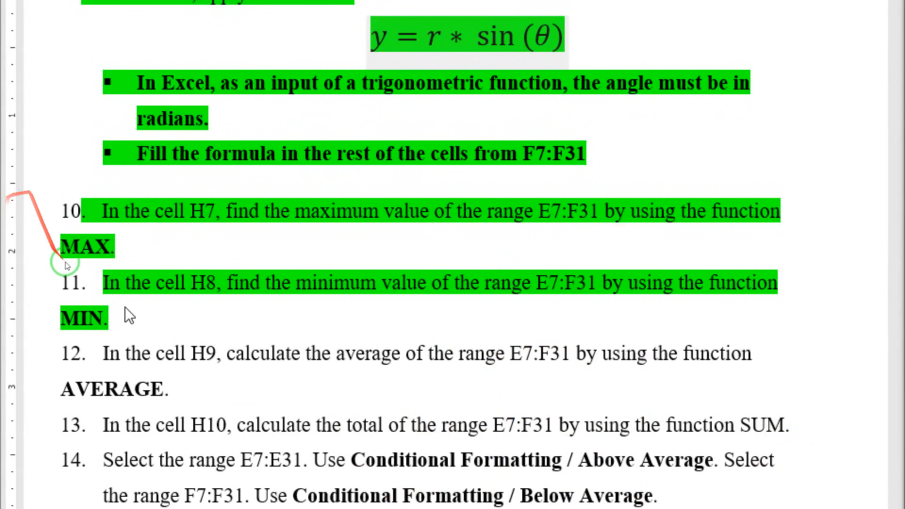
pyautogui.click(73, 291)
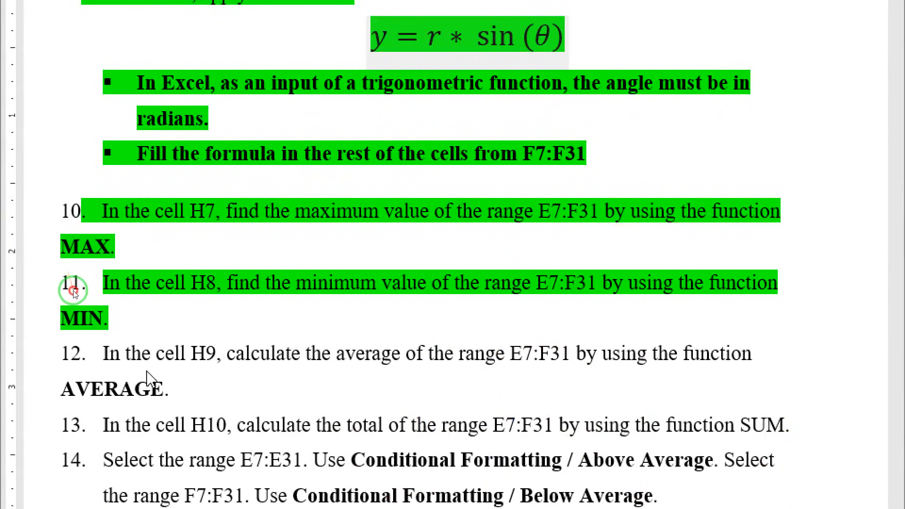
pyautogui.moveTo(100, 352)
pyautogui.mouseDown()
pyautogui.moveTo(152, 354)
pyautogui.moveTo(172, 388)
pyautogui.mouseUp()
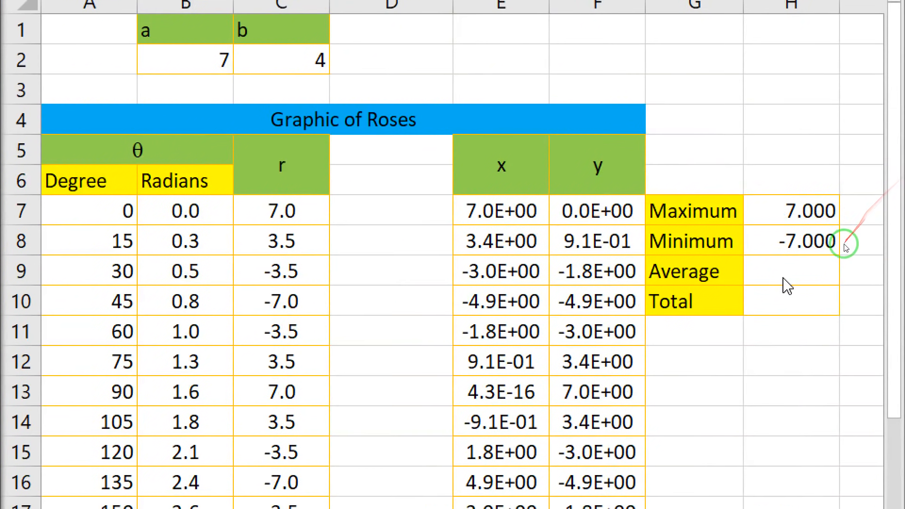
# Switch to Excel and enter =AVERAGE(E7:F31) in cell H9, taking AVERAGE from the function suggestions
pyautogui.click(803, 279)
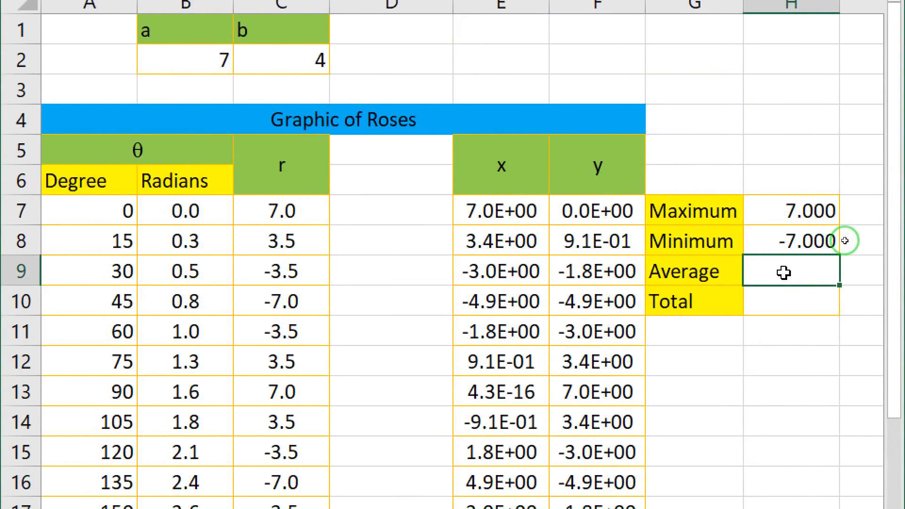
pyautogui.write('=')
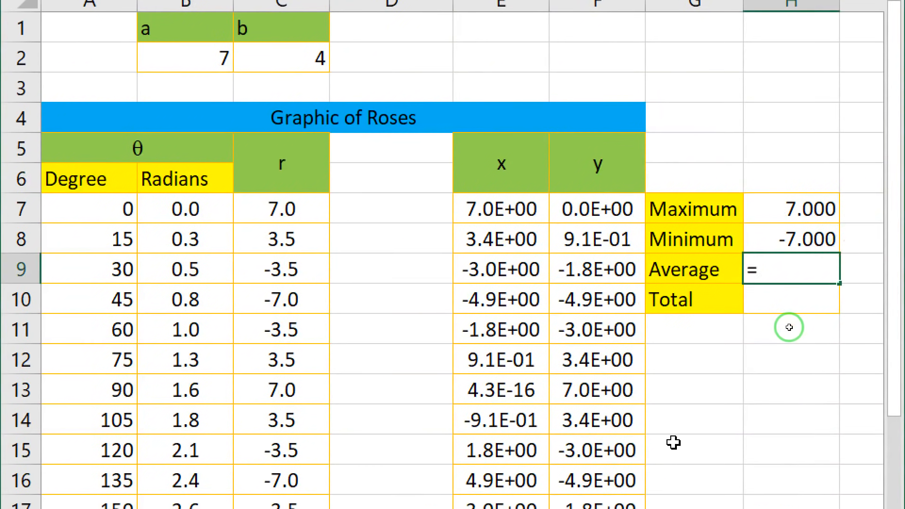
pyautogui.write('ave')
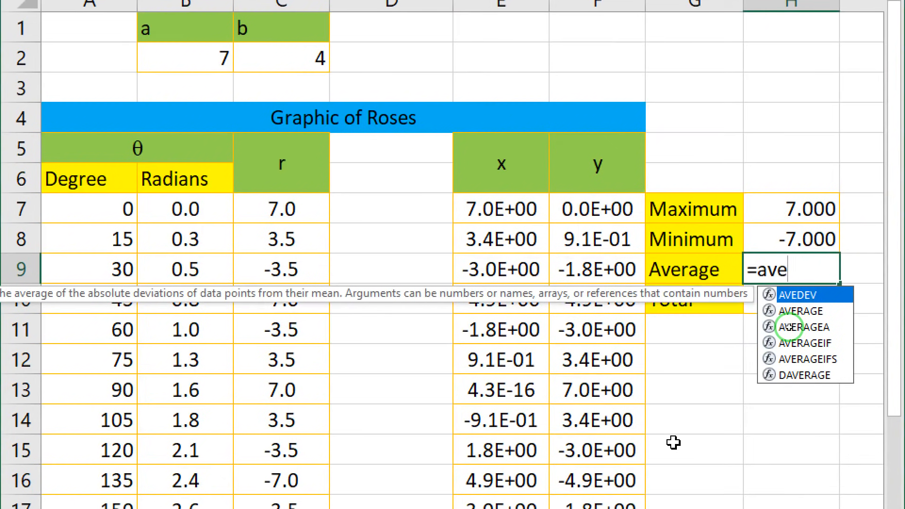
pyautogui.press('Down')
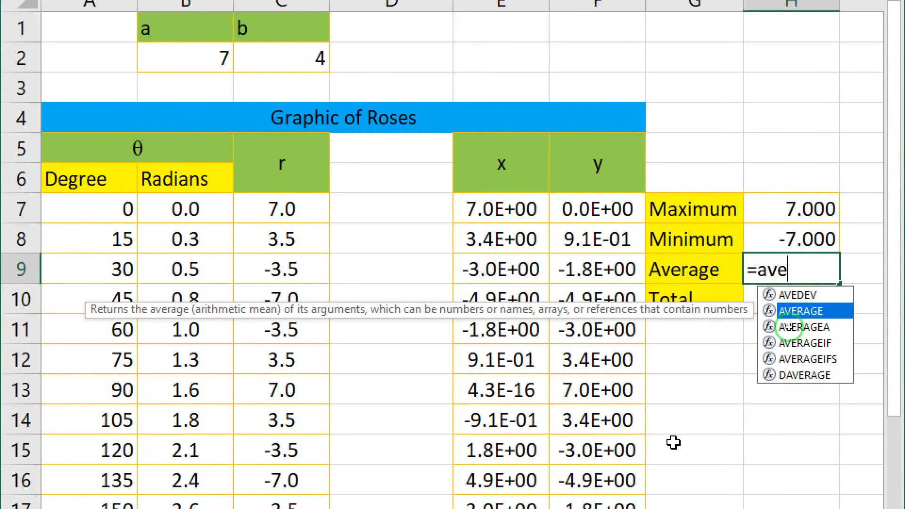
pyautogui.press('Tab')
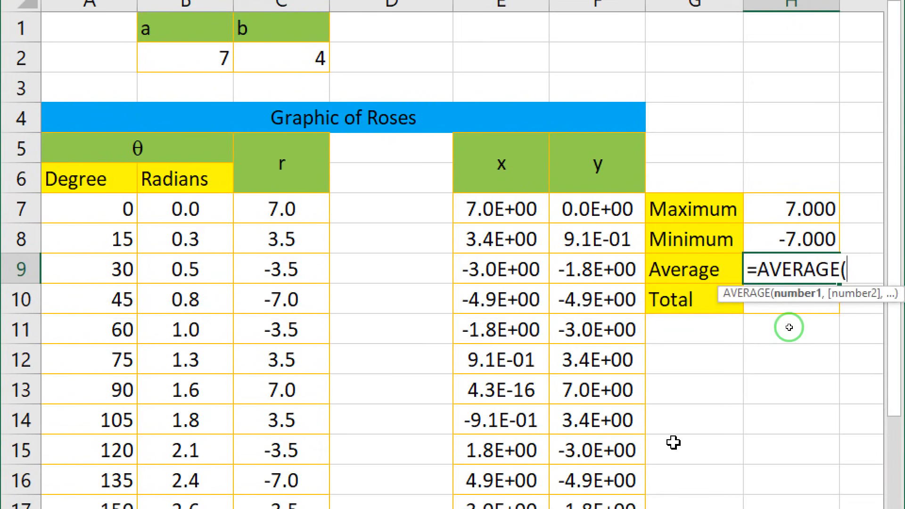
pyautogui.moveTo(476, 207); pyautogui.dragTo(618, 365)
pyautogui.scroll(3, 846, 247)
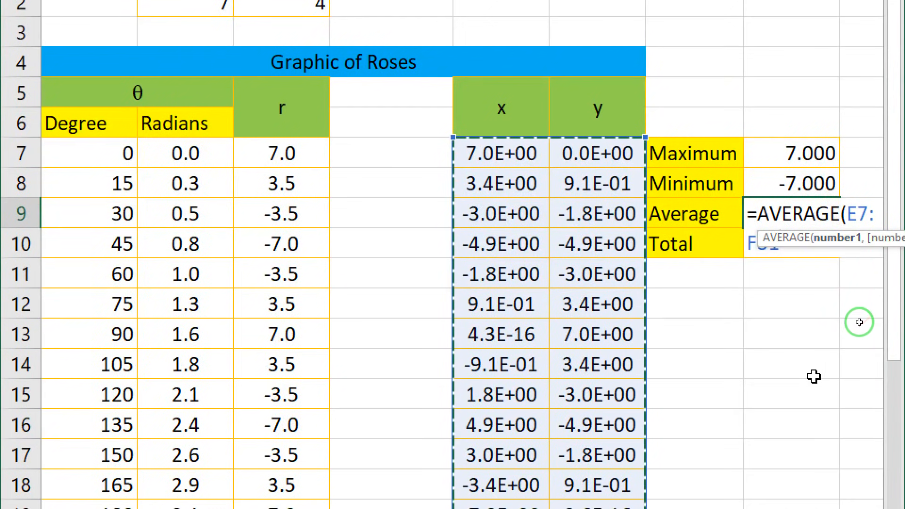
pyautogui.write(')')
pyautogui.press('Return')
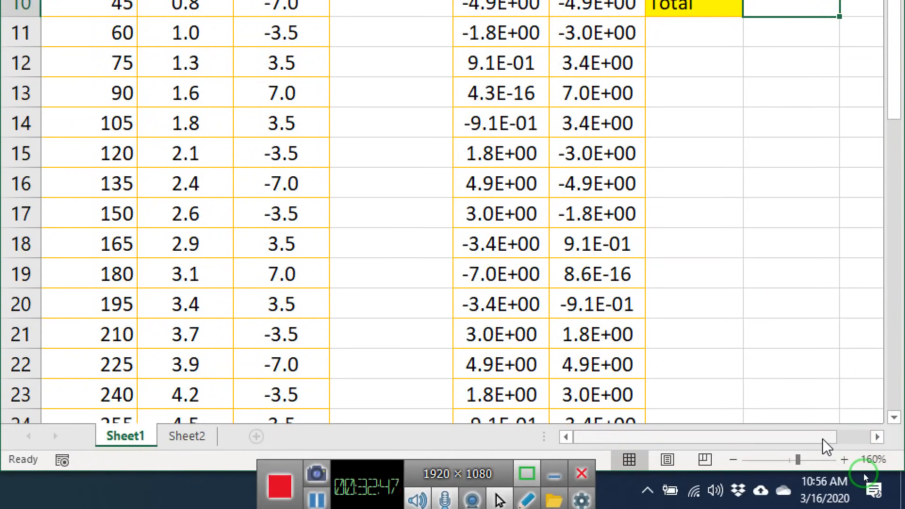
# Highlight question 13 in bright green in Word, and enter the sum of range E7:F31 in cell H10 in Excel with SUM
pyautogui.moveTo(833, 437); pyautogui.dragTo(865, 436)
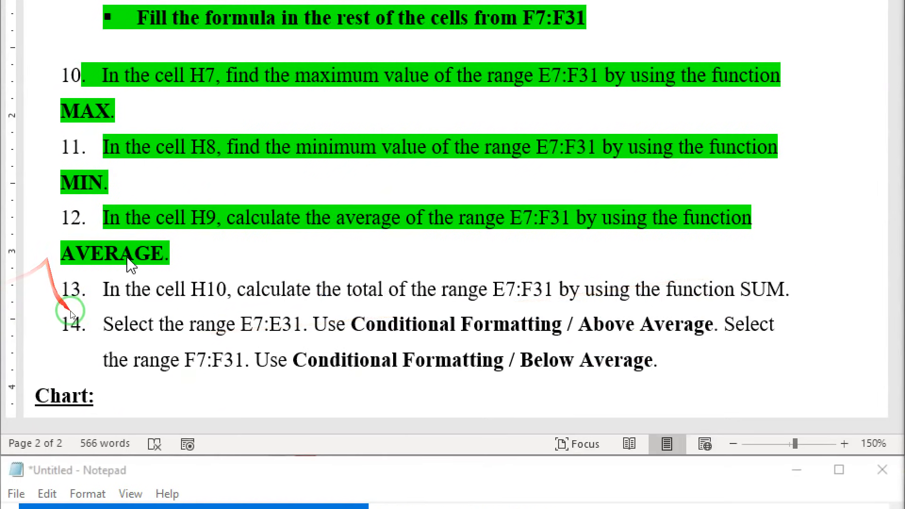
pyautogui.moveTo(103, 288)
pyautogui.mouseDown()
pyautogui.moveTo(351, 283)
pyautogui.moveTo(830, 295)
pyautogui.moveTo(788, 298)
pyautogui.mouseUp()
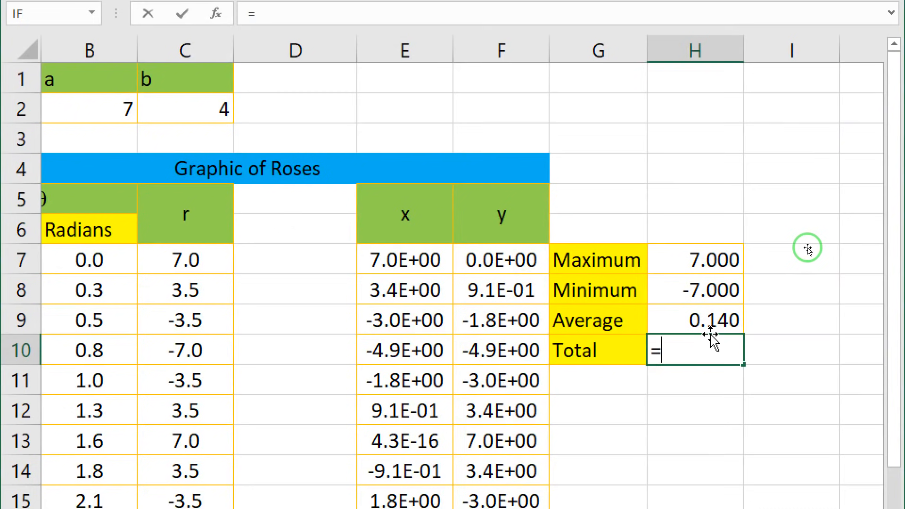
pyautogui.write('sum')
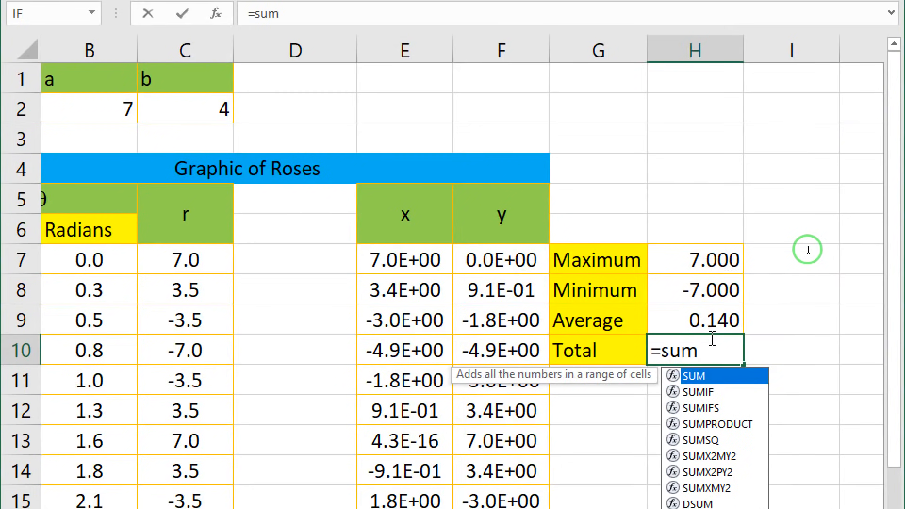
pyautogui.press('Tab')
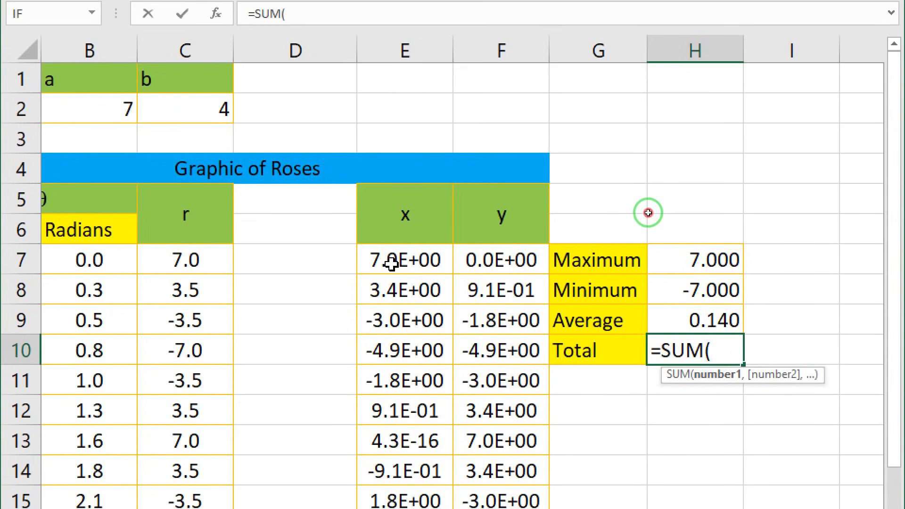
pyautogui.moveTo(386, 258); pyautogui.dragTo(528, 508)
pyautogui.moveTo(528, 479); pyautogui.dragTo(551, 508)
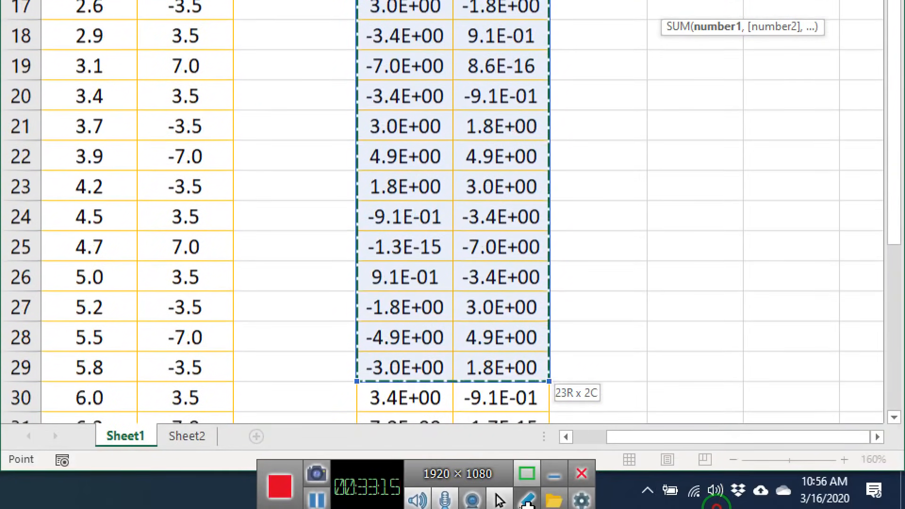
pyautogui.moveTo(550, 351); pyautogui.dragTo(530, 366)
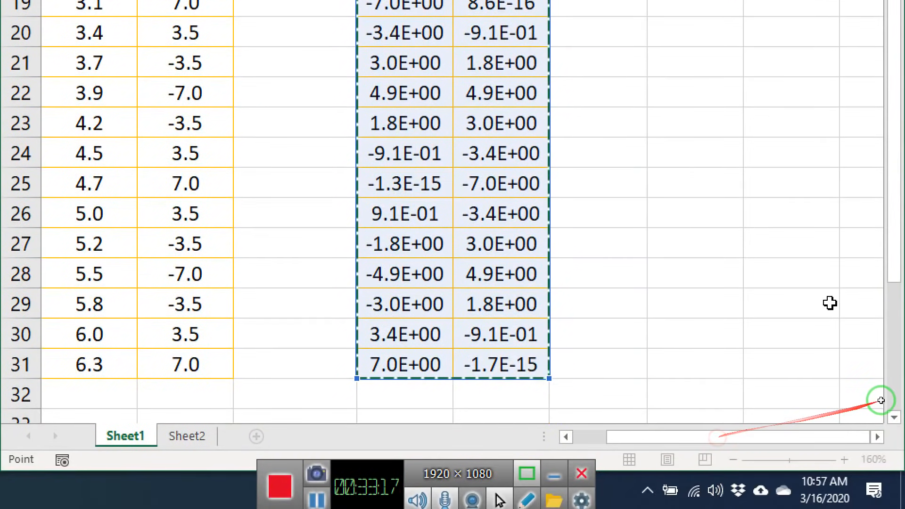
pyautogui.scroll(3, 773, 129)
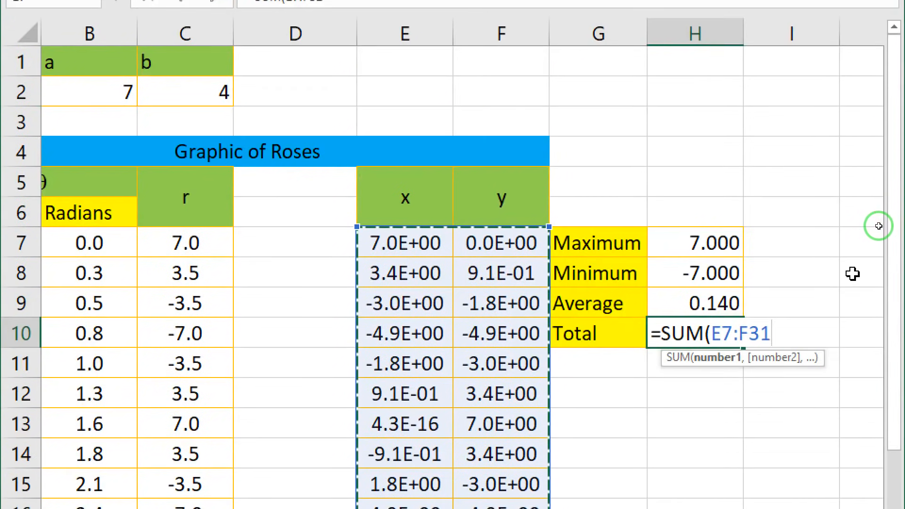
pyautogui.press('Return')
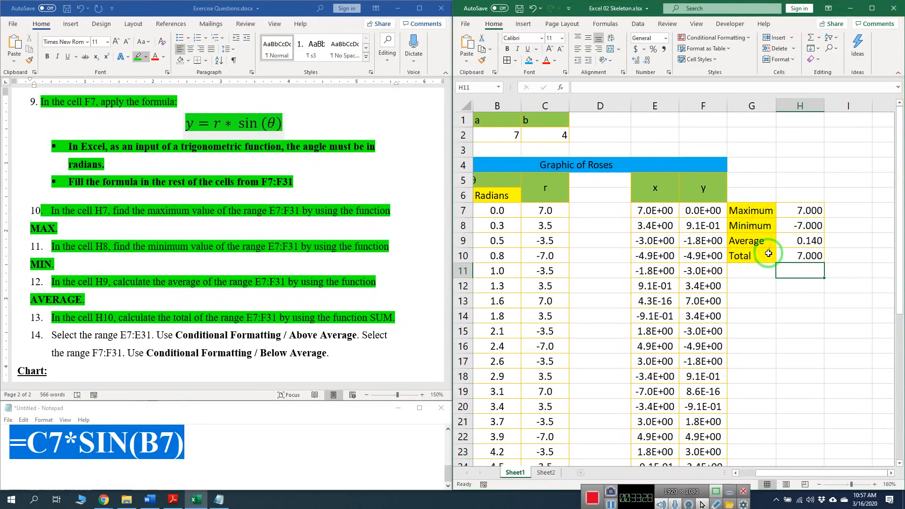
# Bring column A back into view in Excel and widen the workbook window slightly over the Word window
pyautogui.click(762, 311)
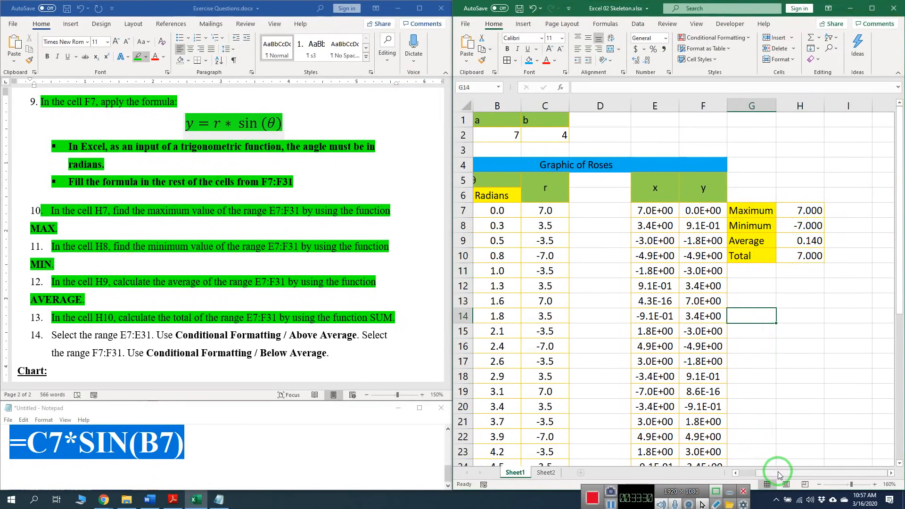
pyautogui.moveTo(781, 473); pyautogui.dragTo(765, 472)
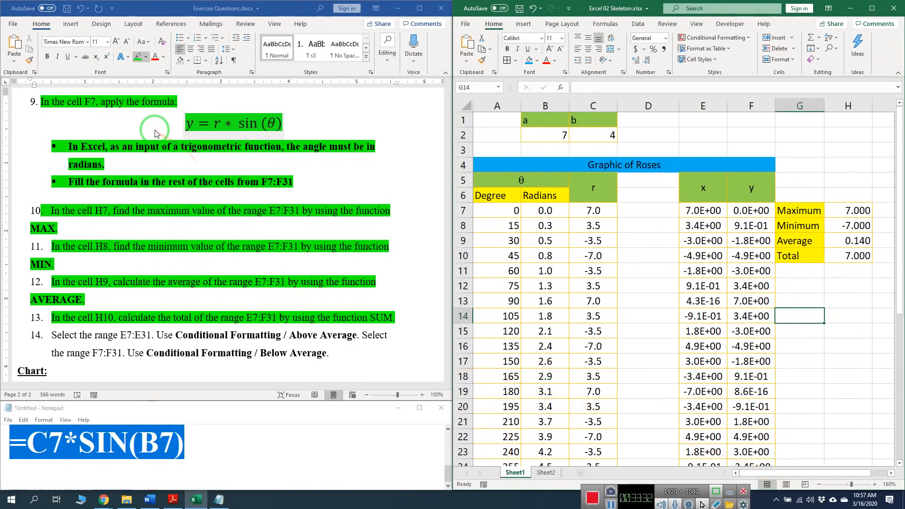
pyautogui.moveTo(452, 262); pyautogui.dragTo(436, 264)
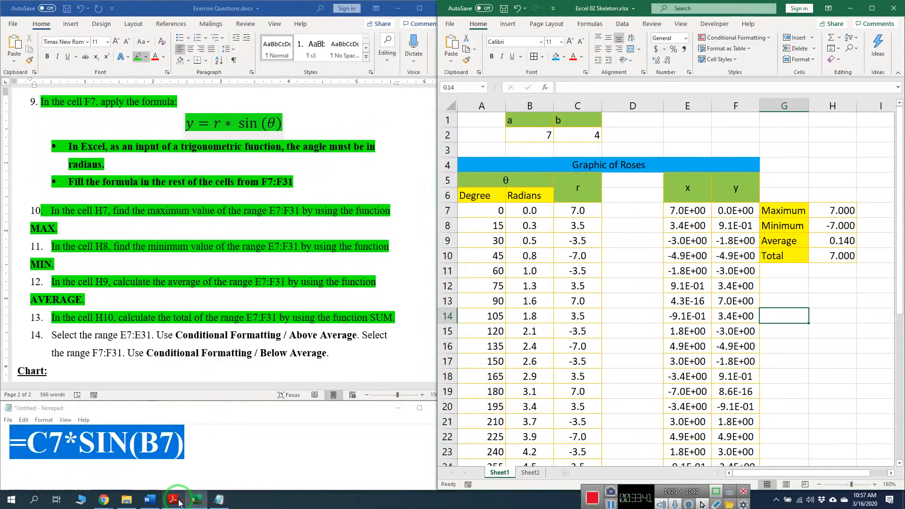
# Switch to Adobe Reader, examine the coloured x and y columns in Output_Excel 02.pdf, and minimize the reader to return to the exercise
pyautogui.click(172, 499)
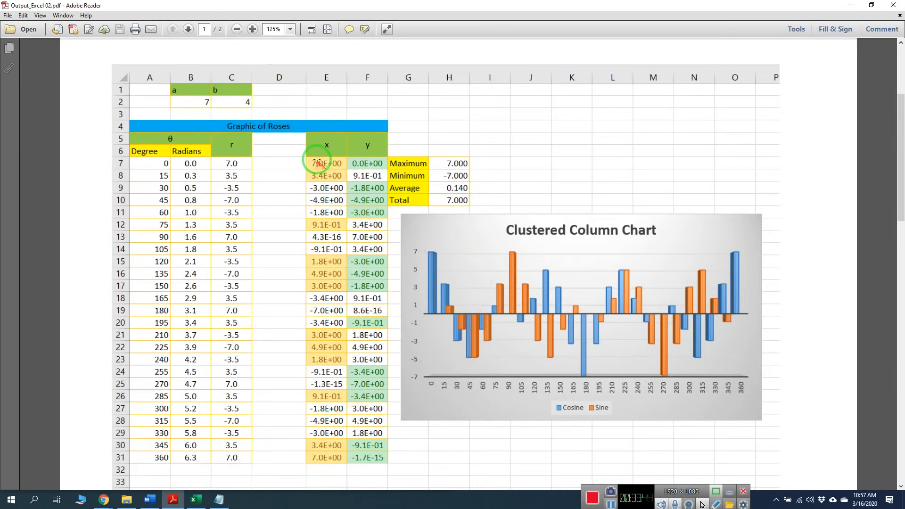
pyautogui.moveTo(307, 156); pyautogui.dragTo(386, 462)
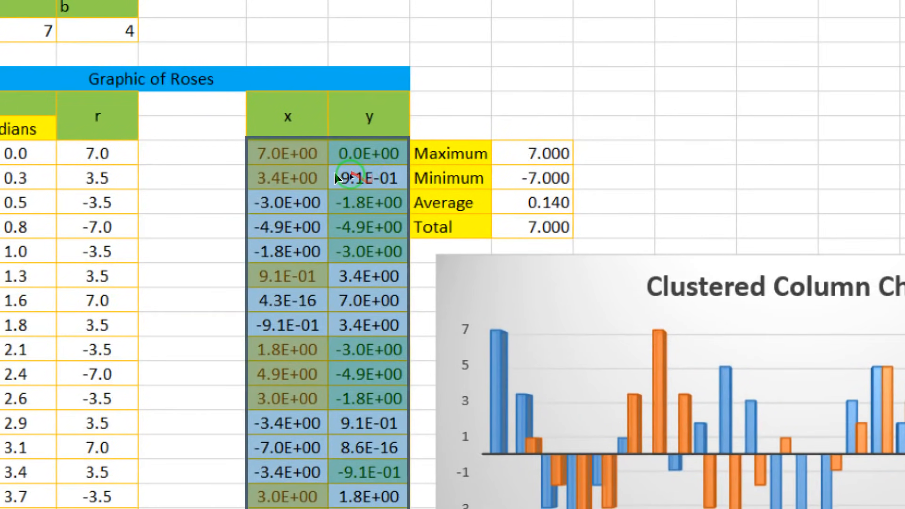
pyautogui.click(336, 177)
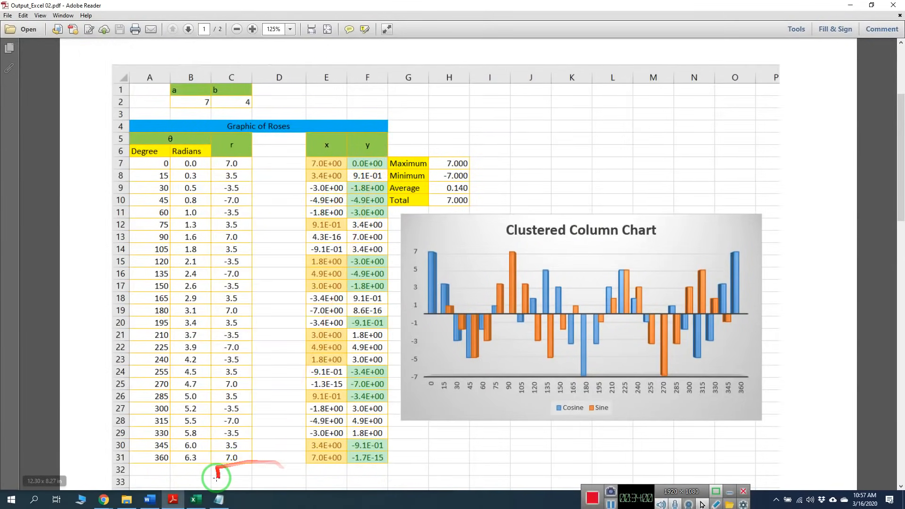
pyautogui.click(199, 505)
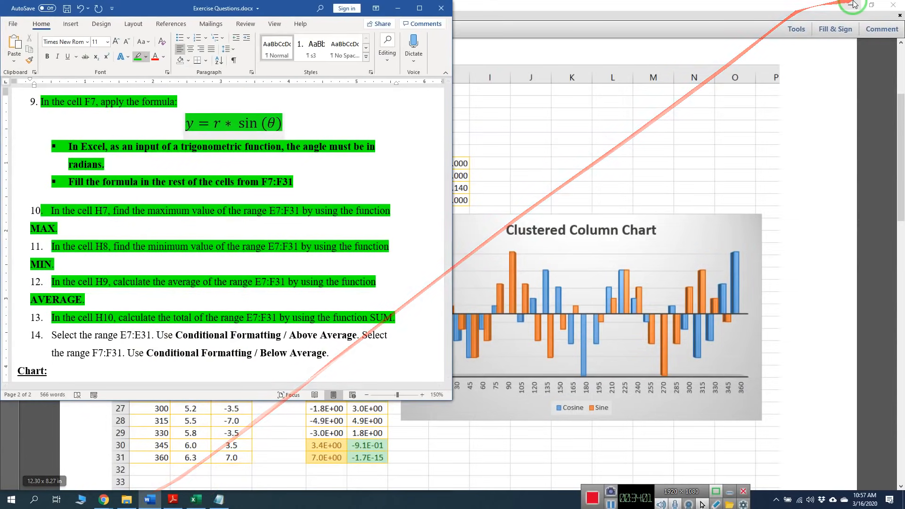
pyautogui.click(835, 4)
pyautogui.click(850, 4)
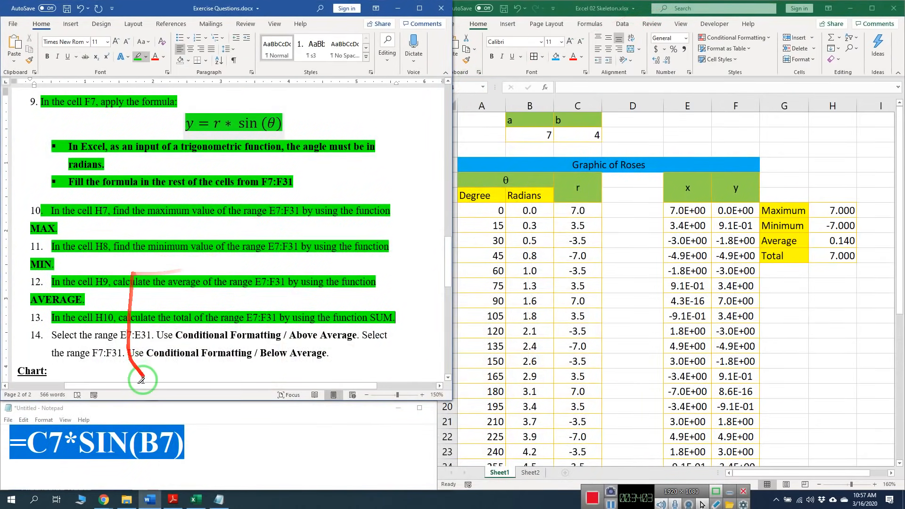
# In Word, highlight question 14's first instruction in bright green, from "Select the range E7:E31" through "Above Average"
pyautogui.click(189, 457)
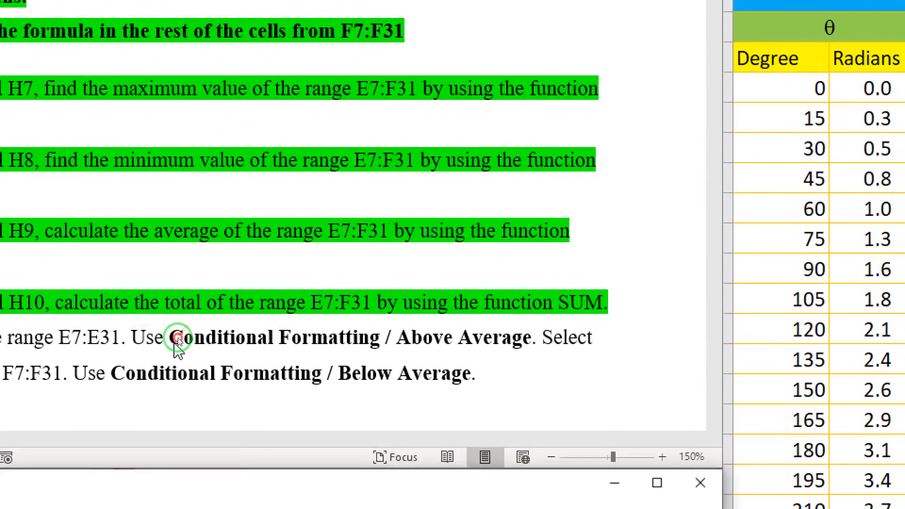
pyautogui.moveTo(173, 336); pyautogui.dragTo(382, 343)
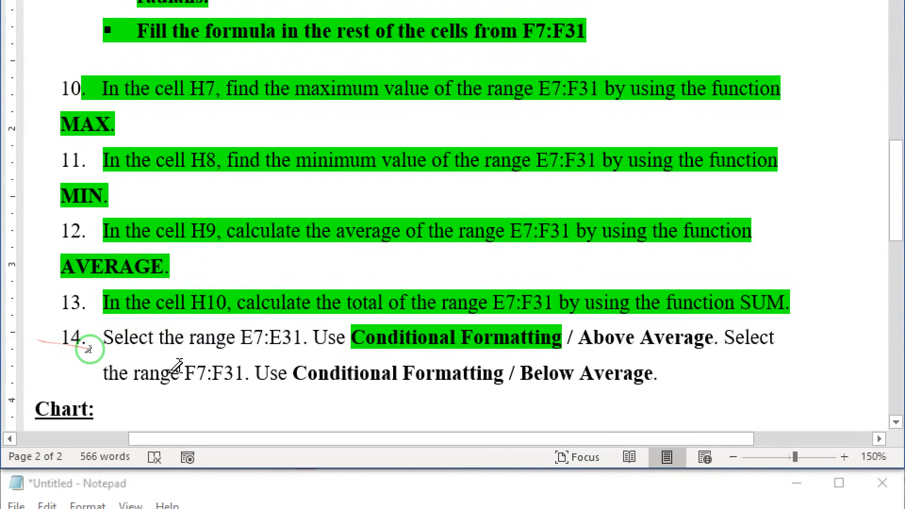
pyautogui.moveTo(107, 336); pyautogui.dragTo(328, 340)
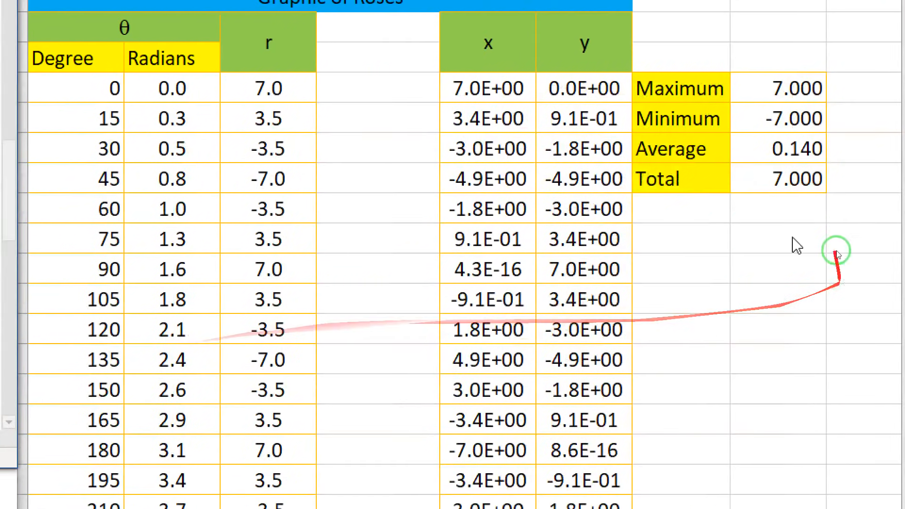
pyautogui.scroll(2, 485, 283)
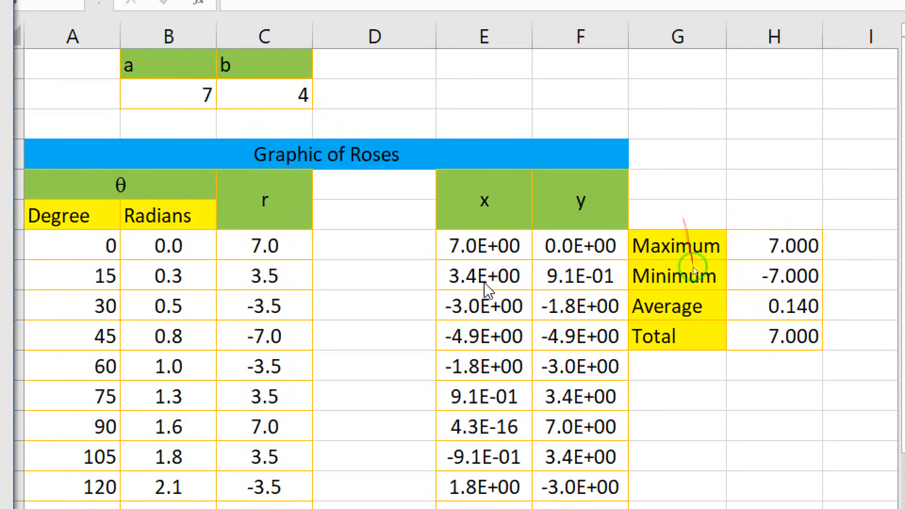
pyautogui.scroll(-3, 693, 270)
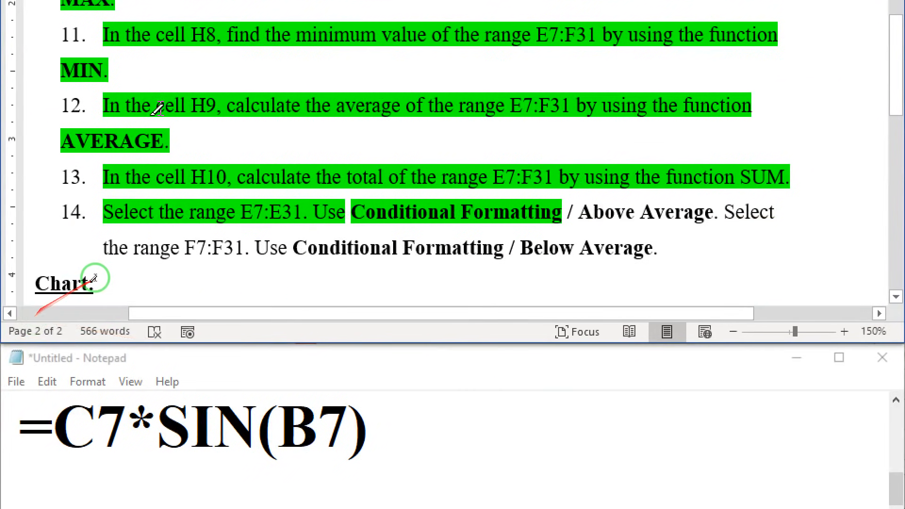
pyautogui.moveTo(314, 212); pyautogui.dragTo(713, 215)
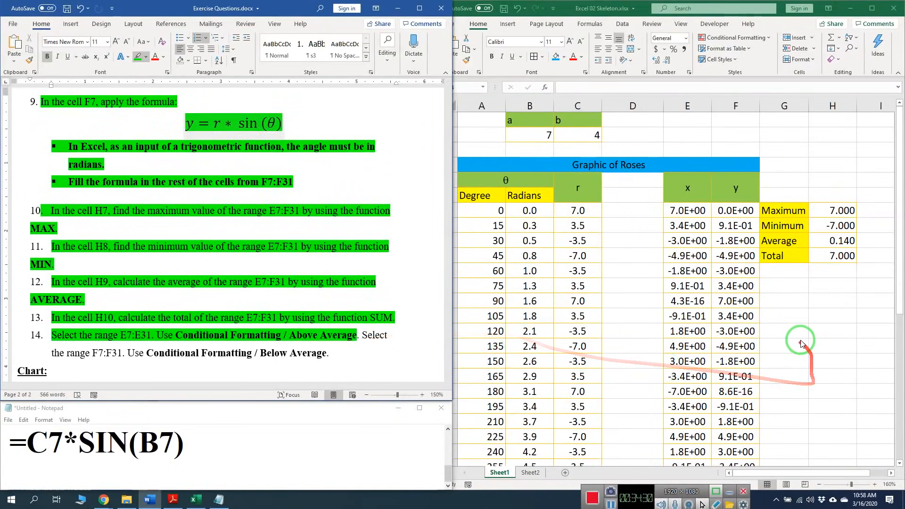
# Switch to Excel and select the x values in range E7:E31
pyautogui.scroll(-1, 798, 306)
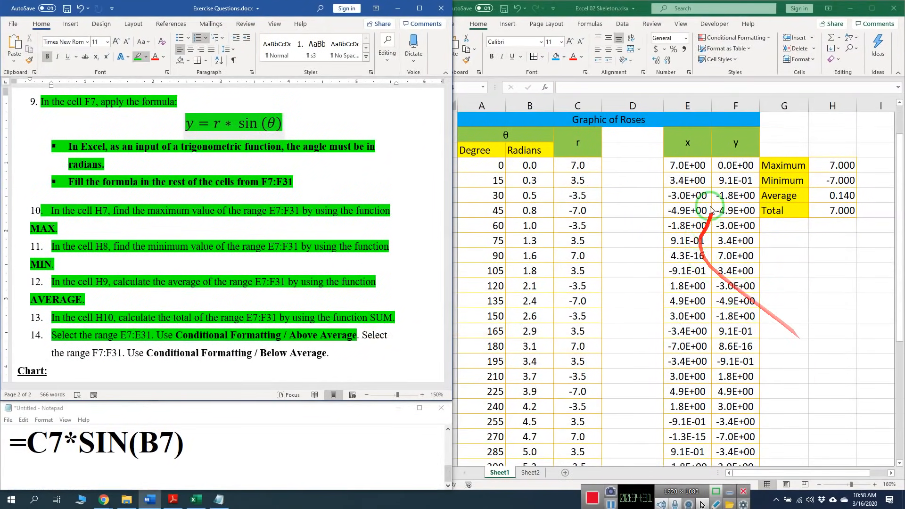
pyautogui.click(652, 149)
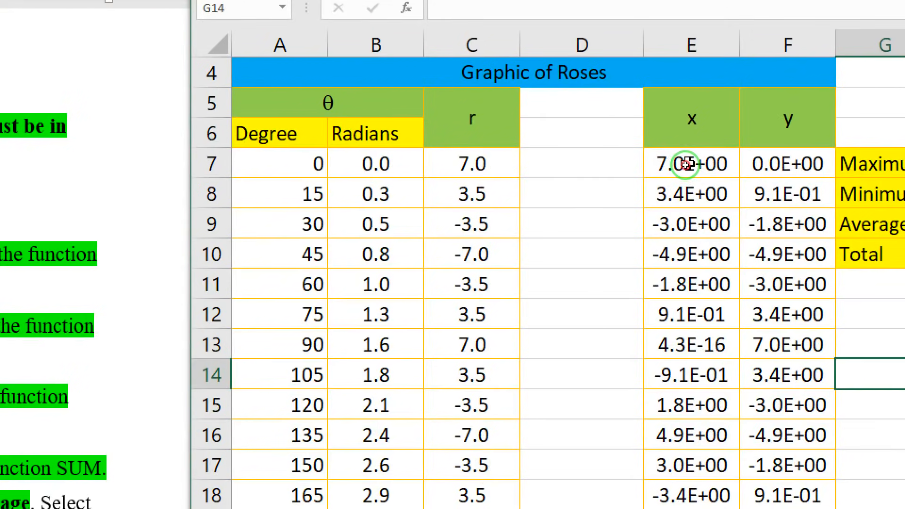
pyautogui.click(683, 165)
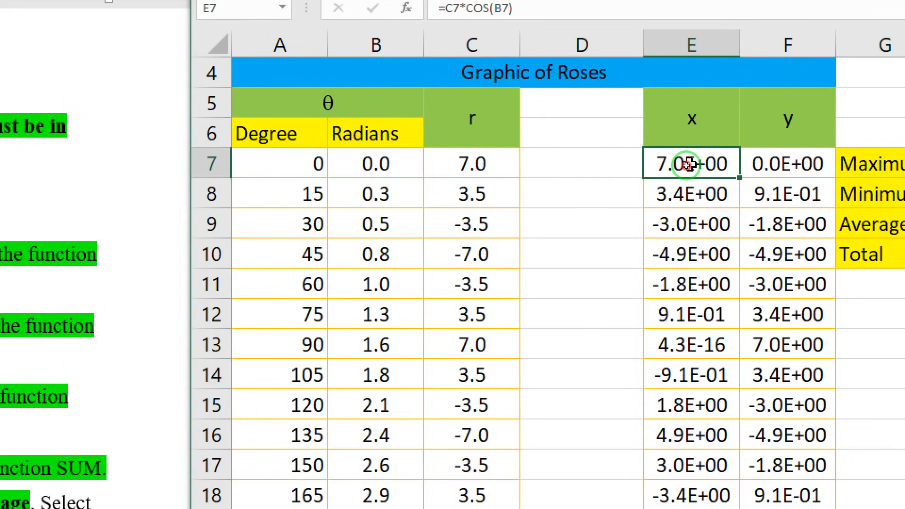
pyautogui.moveTo(688, 164); pyautogui.dragTo(707, 248)
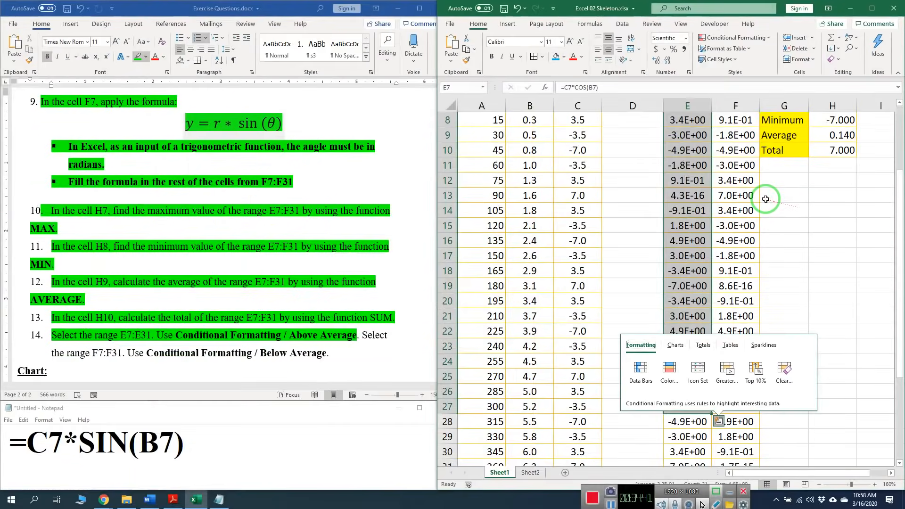
pyautogui.click(646, 258)
pyautogui.scroll(3, 646, 258)
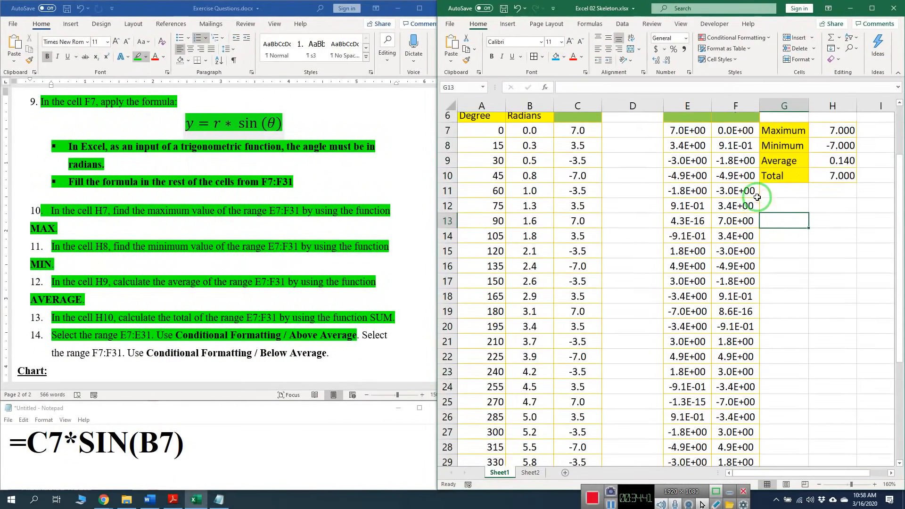
pyautogui.moveTo(691, 213); pyautogui.dragTo(698, 438)
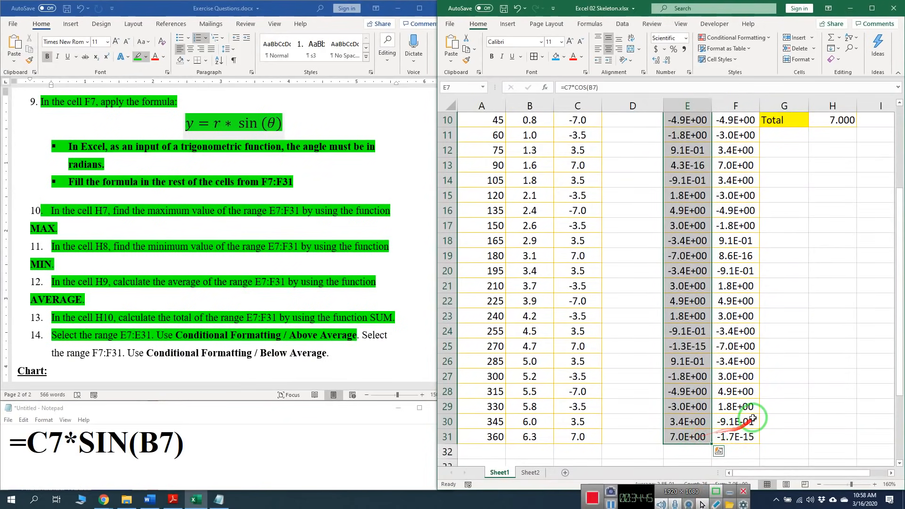
# Apply a Greater Than 4 conditional formatting rule to the selected x values, with Light Red Fill with Dark Red Text
pyautogui.scroll(3, 725, 419)
pyautogui.scroll(-3, 752, 417)
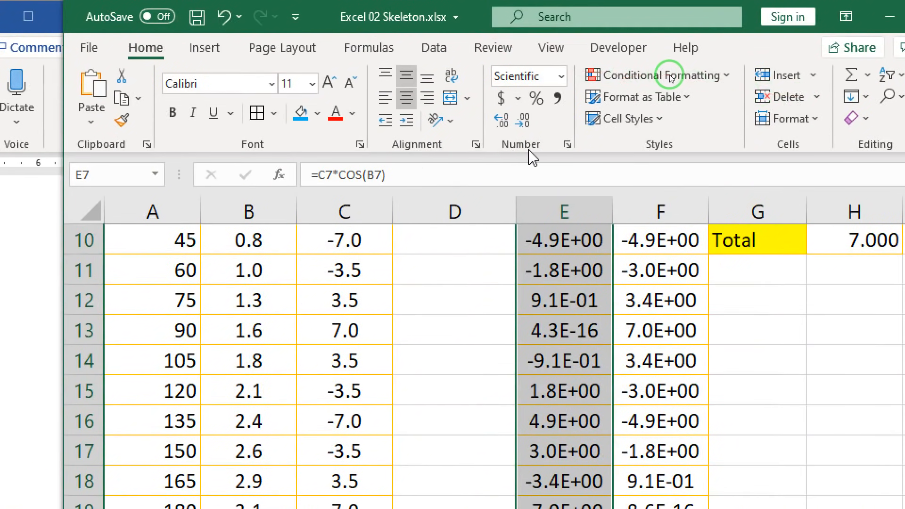
pyautogui.click(730, 84)
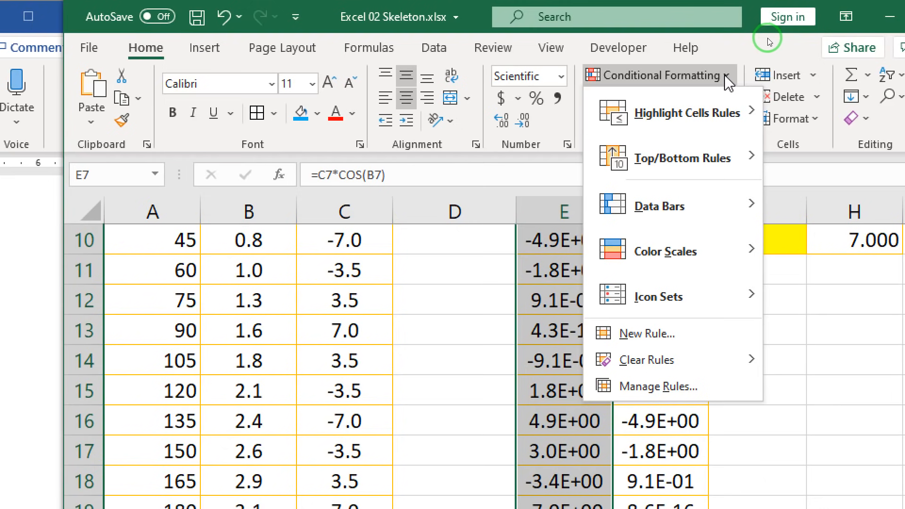
pyautogui.moveTo(733, 125)
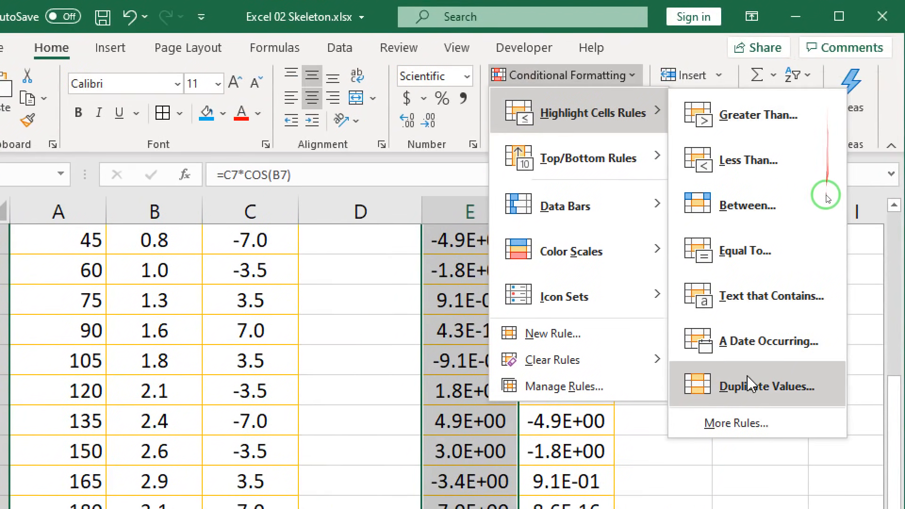
pyautogui.click(756, 123)
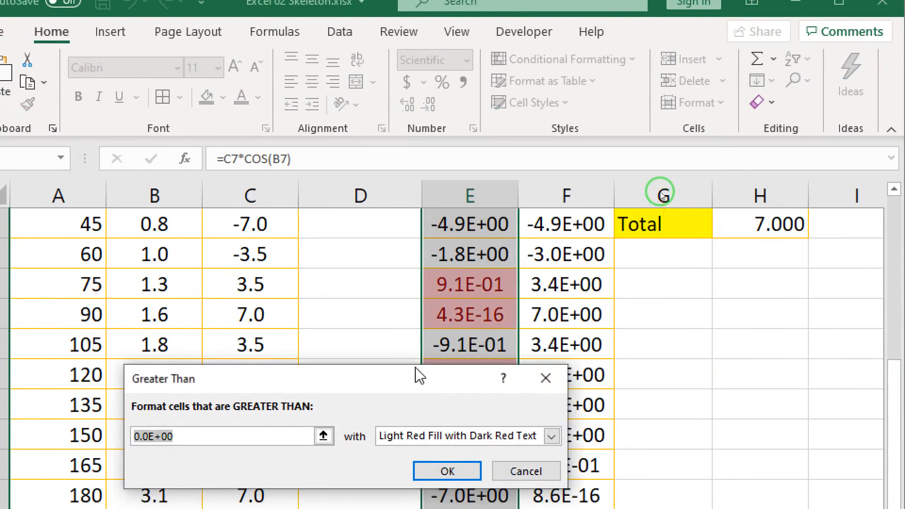
pyautogui.moveTo(418, 376); pyautogui.dragTo(768, 294)
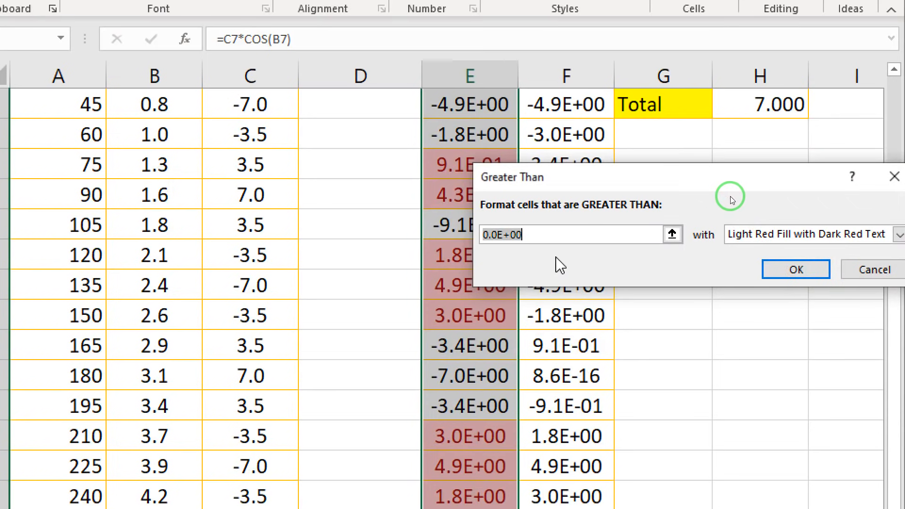
pyautogui.write('4')
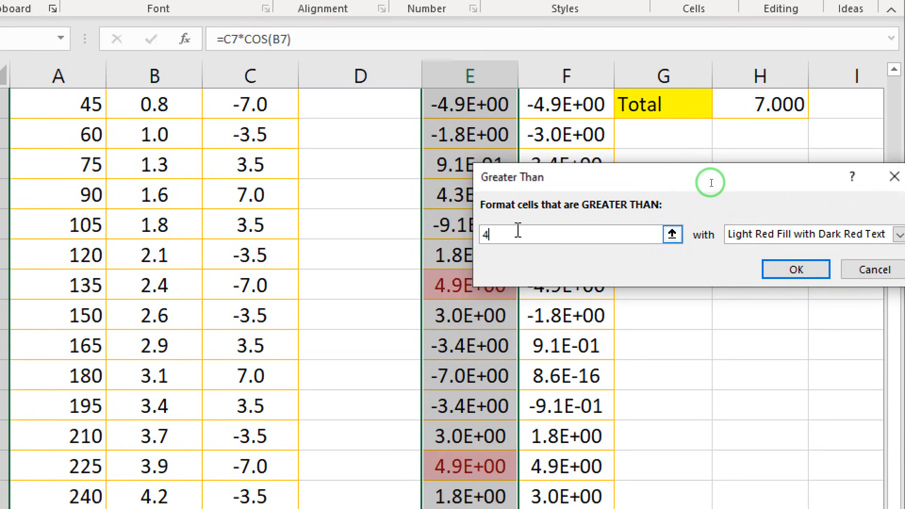
pyautogui.click(797, 270)
# Examine the cells highlighted in column E from row 7 to row 31, and undo the Greater Than rule
pyautogui.scroll(-4, 589, 382)
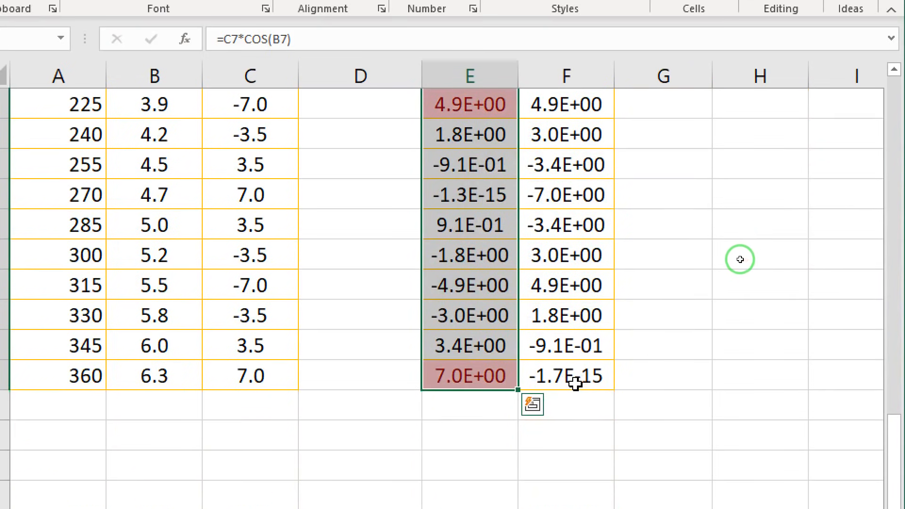
pyautogui.scroll(7, 740, 259)
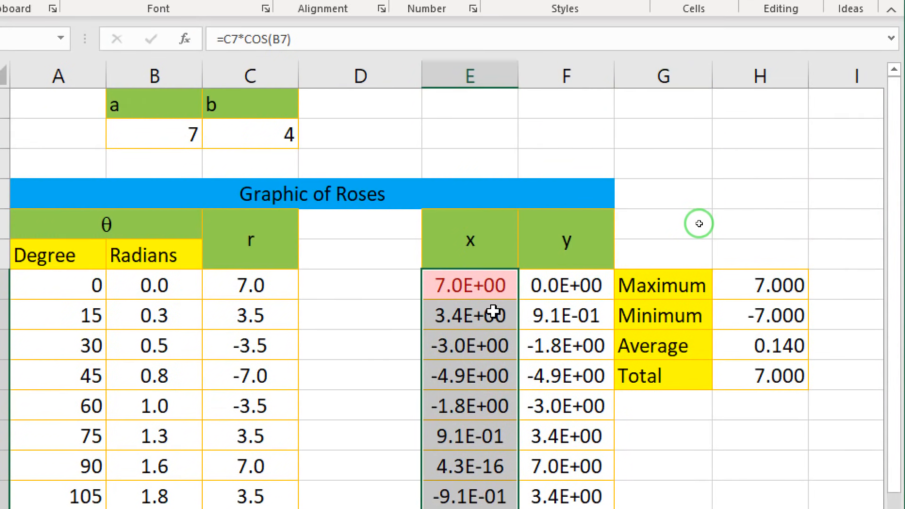
pyautogui.scroll(-6, 699, 224)
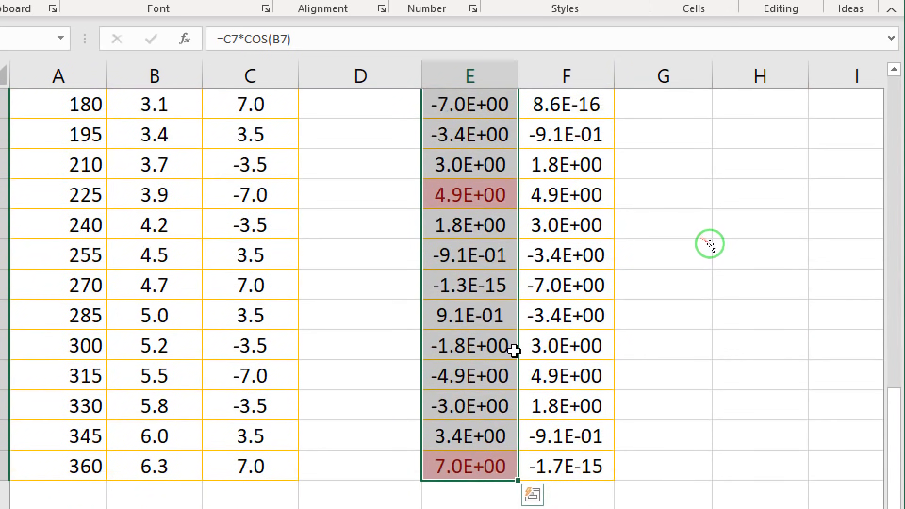
pyautogui.scroll(2, 514, 350)
pyautogui.scroll(4, 515, 347)
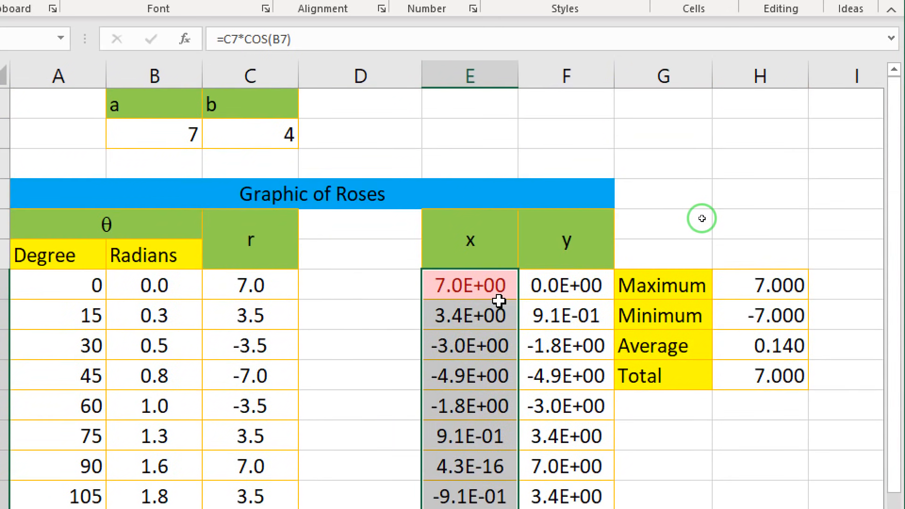
pyautogui.scroll(-3, 499, 300)
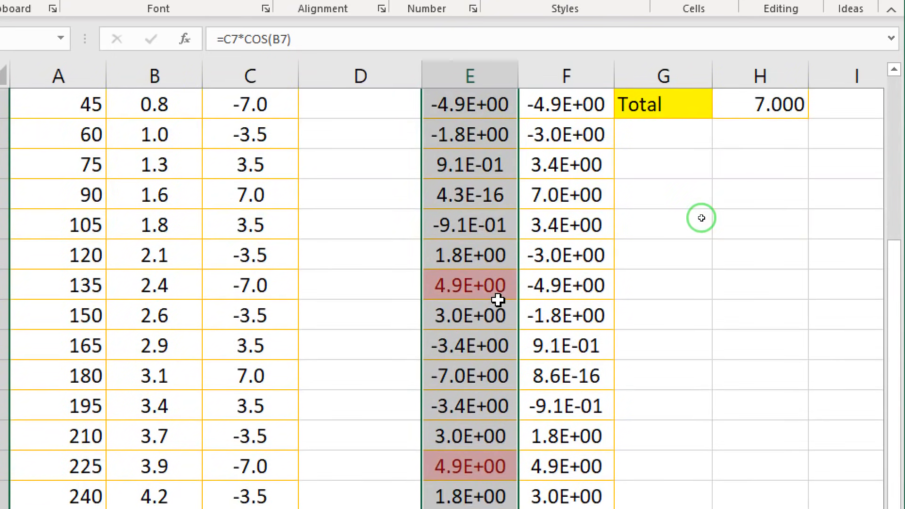
pyautogui.scroll(1, 498, 300)
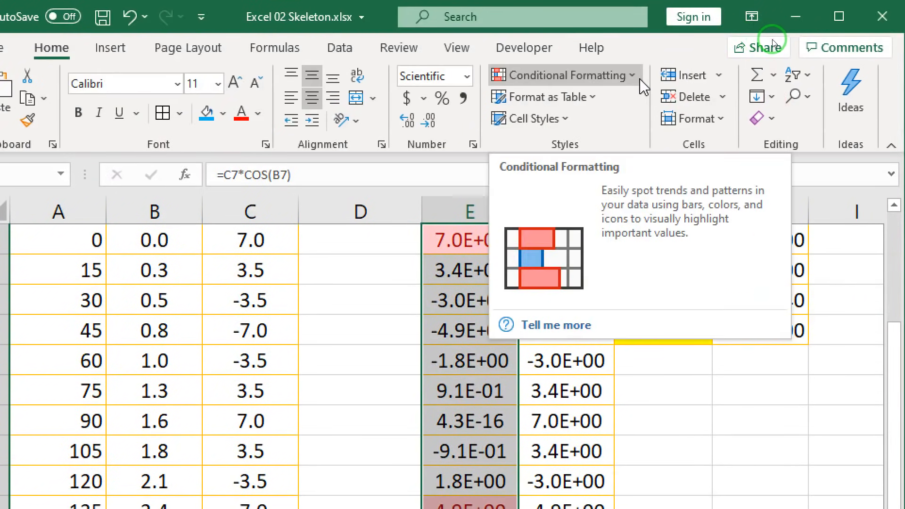
pyautogui.hotkey('ctrl', 'z')
# Preview a Greater Than 4 rule on E7:E31 with Green Fill with Dark Green Text and with Red Text
pyautogui.click(623, 80)
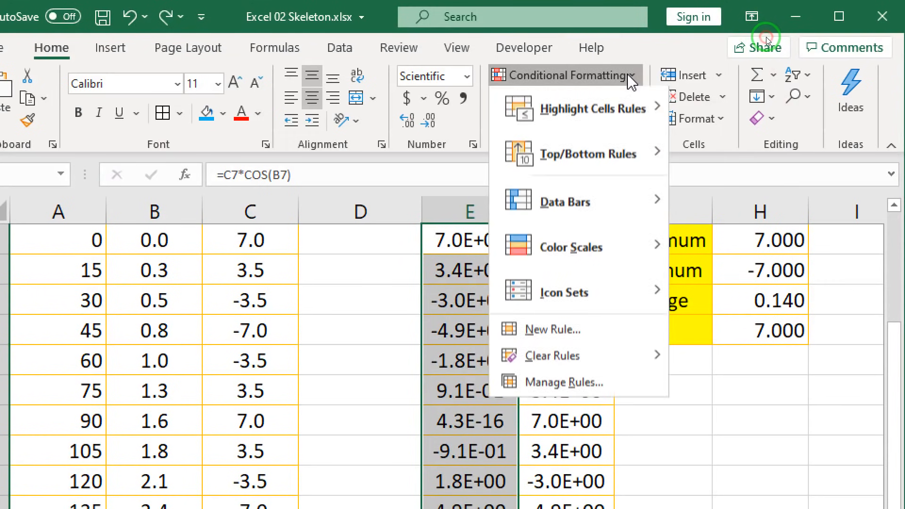
pyautogui.moveTo(650, 115)
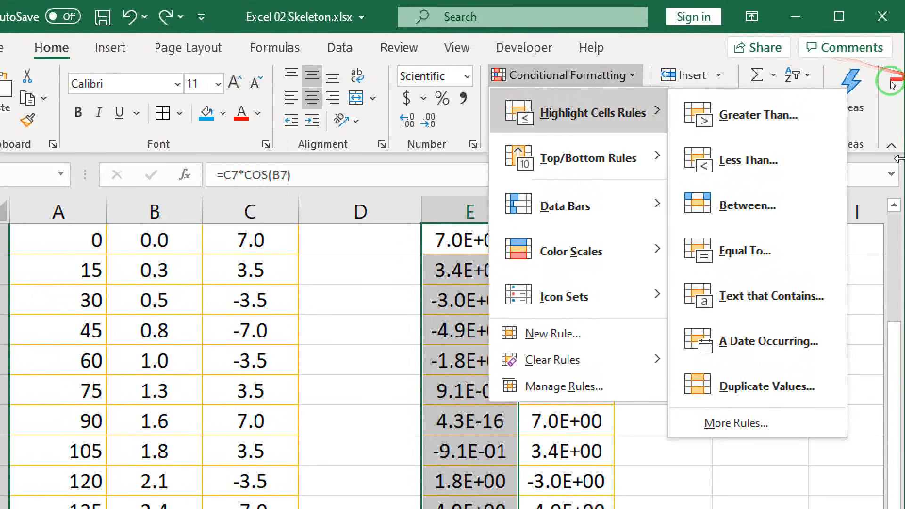
pyautogui.click(776, 116)
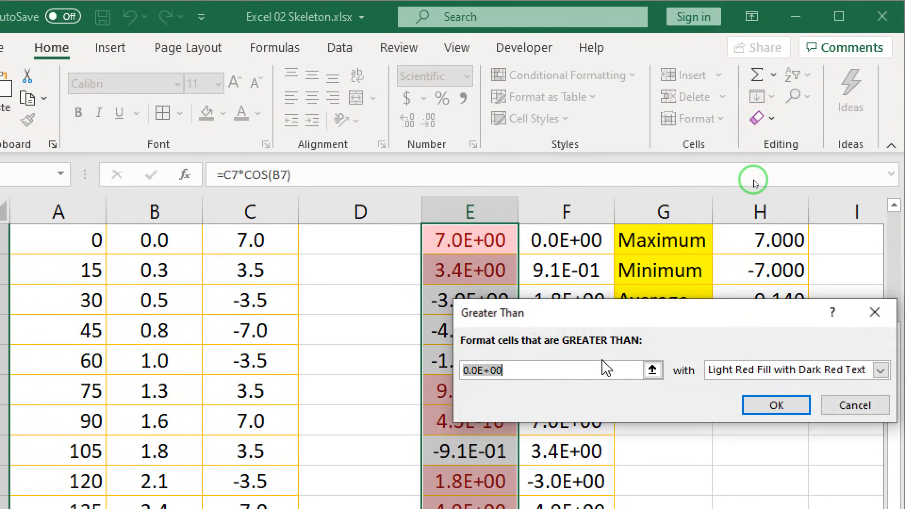
pyautogui.write('4')
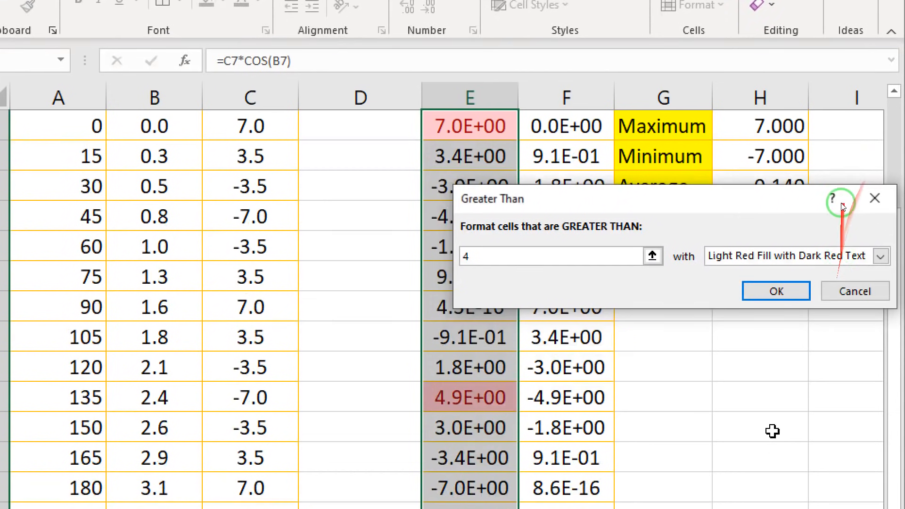
pyautogui.click(796, 260)
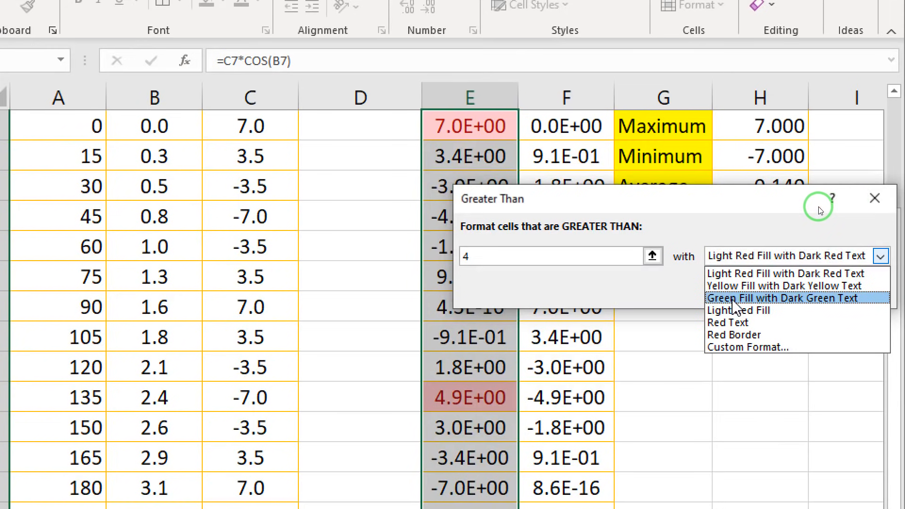
pyautogui.click(825, 297)
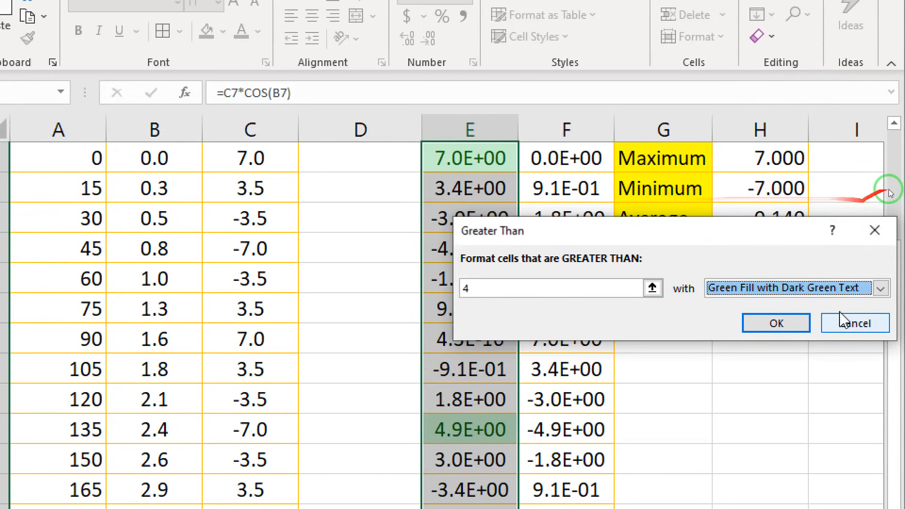
pyautogui.click(879, 288)
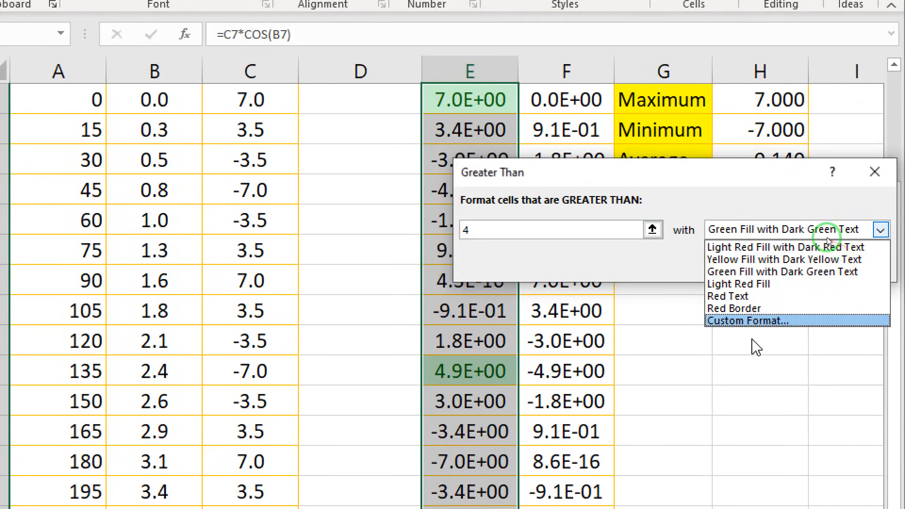
pyautogui.click(747, 296)
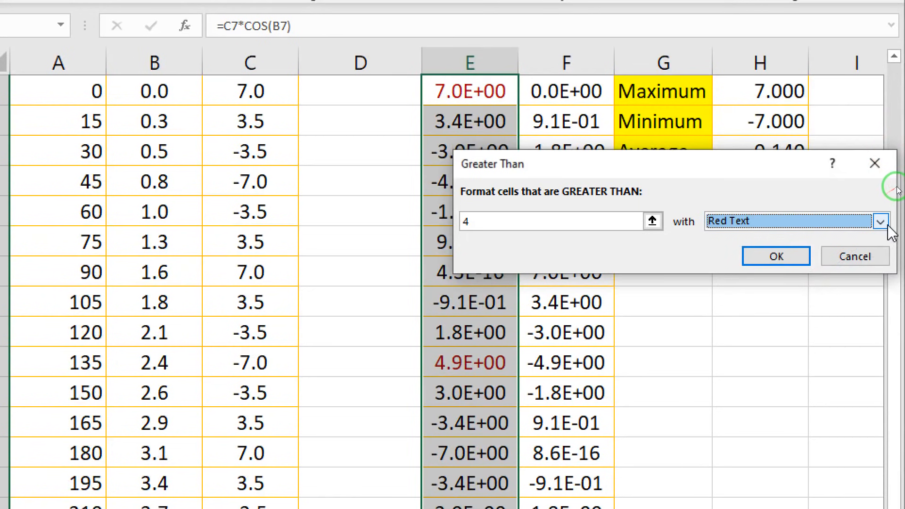
# Look at the custom format's font color and fill options for the Greater Than rule, and cancel the rule
pyautogui.click(880, 77)
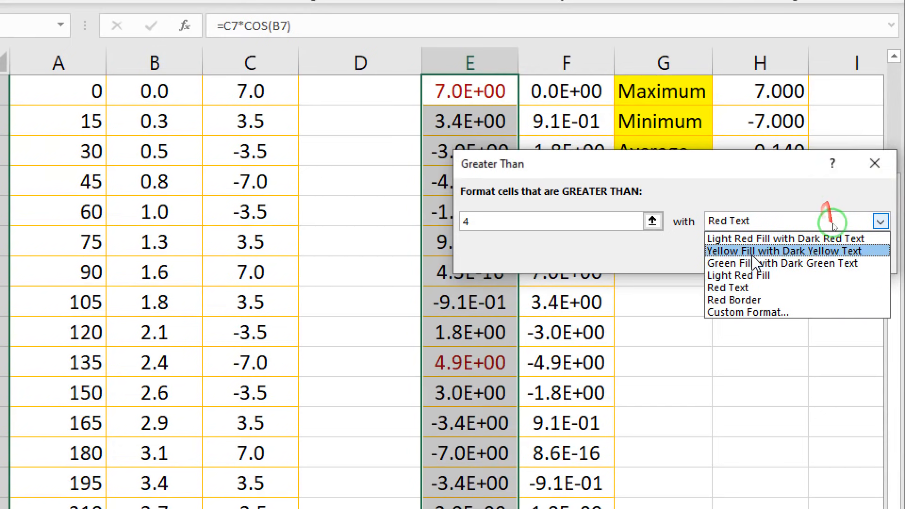
pyautogui.click(759, 312)
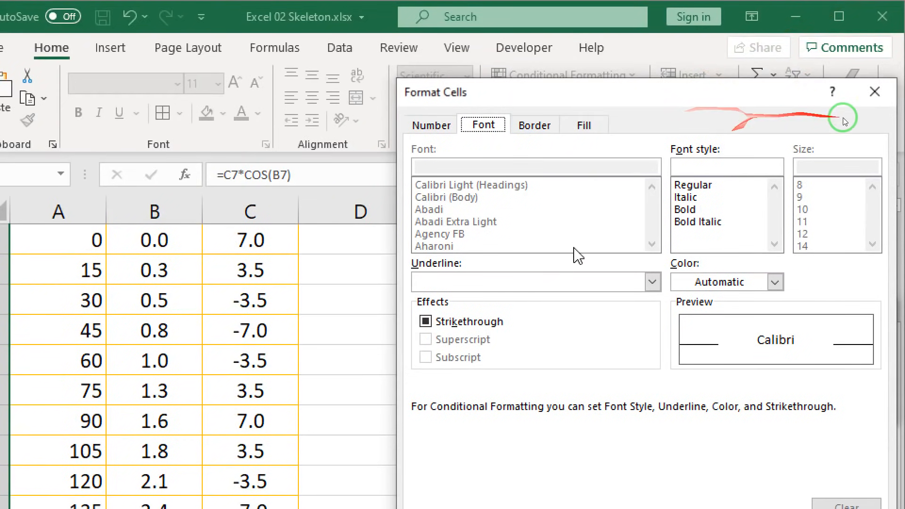
pyautogui.click(732, 288)
pyautogui.click(735, 295)
pyautogui.click(735, 295)
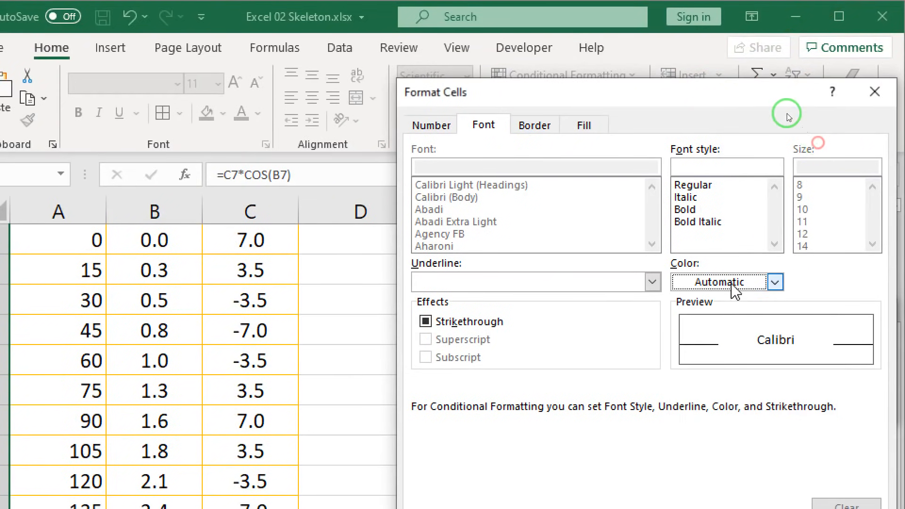
pyautogui.click(586, 126)
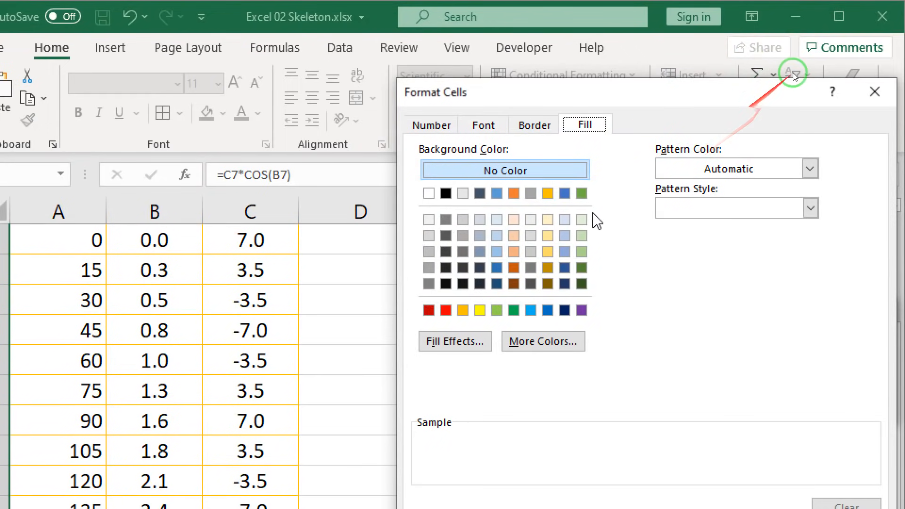
pyautogui.click(873, 95)
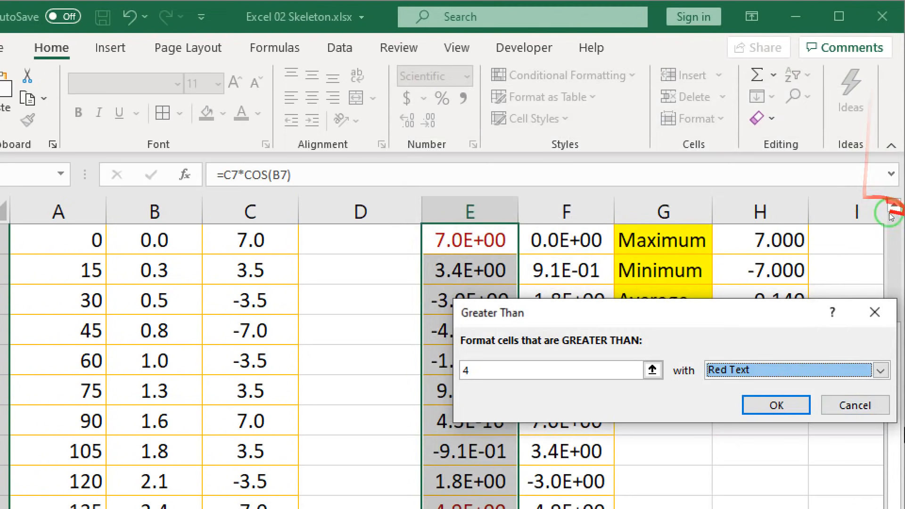
pyautogui.click(843, 414)
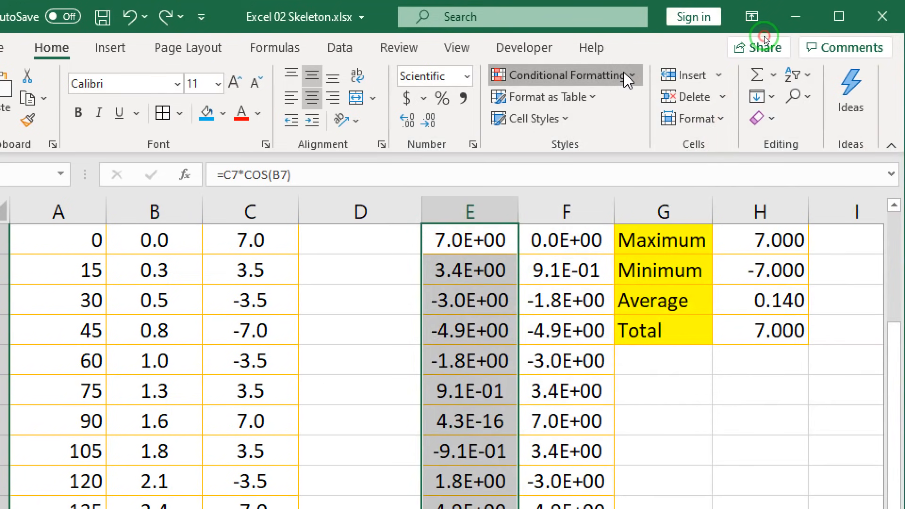
# Preview a Less Than 0 rule on E7:E31, look over its preset formats, and cancel it
pyautogui.click(618, 76)
pyautogui.moveTo(641, 113)
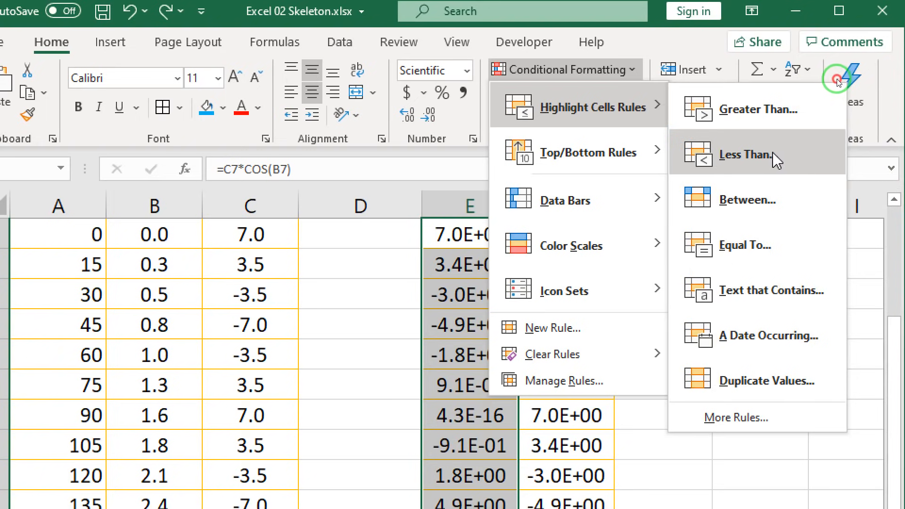
pyautogui.click(780, 165)
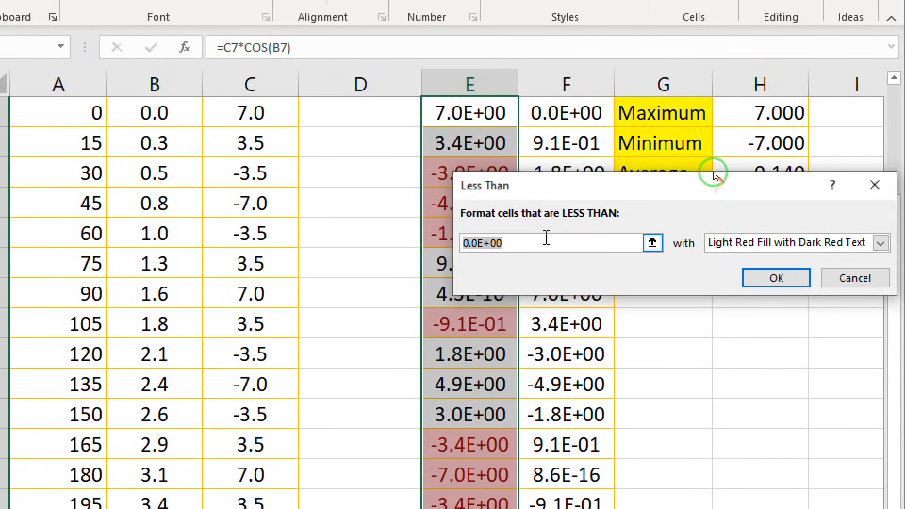
pyautogui.write('0')
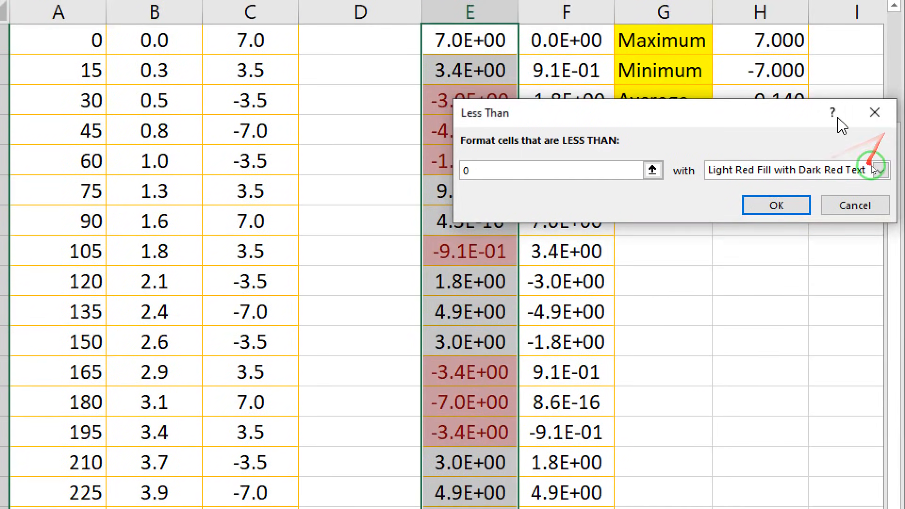
pyautogui.click(877, 170)
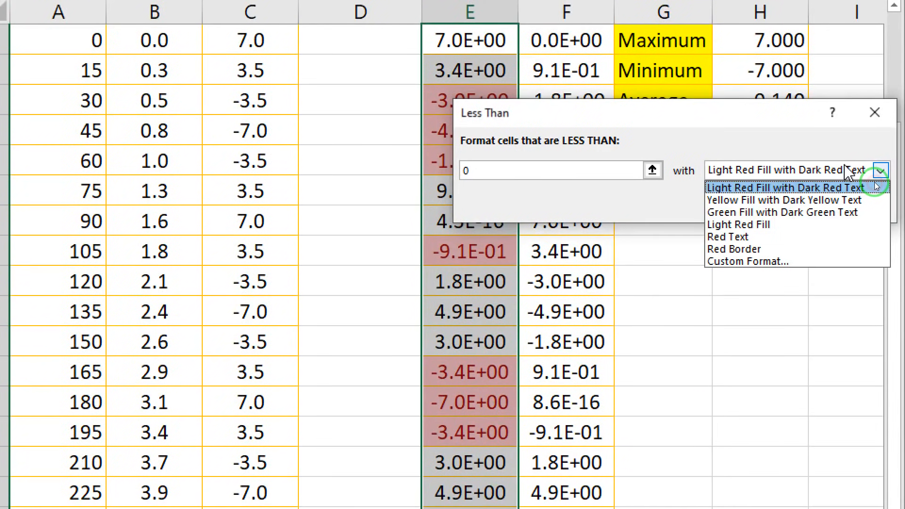
pyautogui.click(856, 170)
pyautogui.click(855, 204)
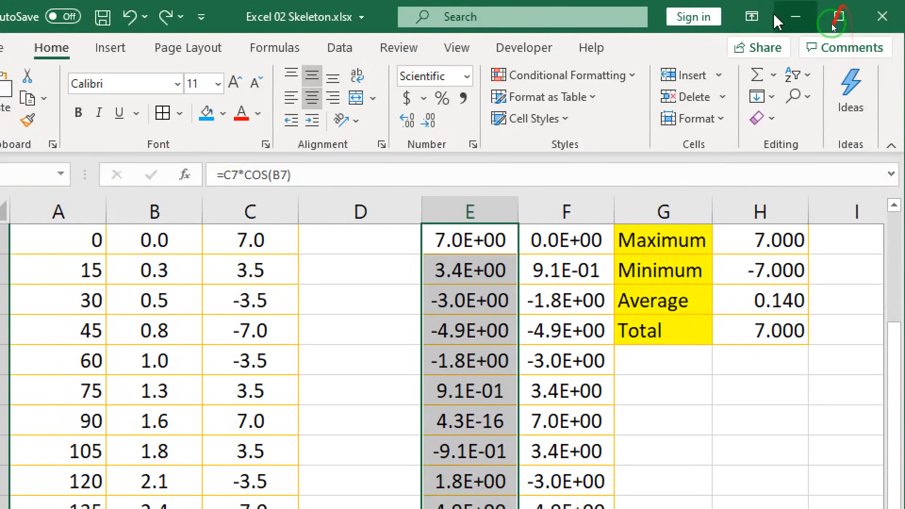
# Apply an Equal To 6 conditional formatting rule to E7:E31 with Light Red Fill with Dark Red Text
pyautogui.click(631, 83)
pyautogui.moveTo(617, 127)
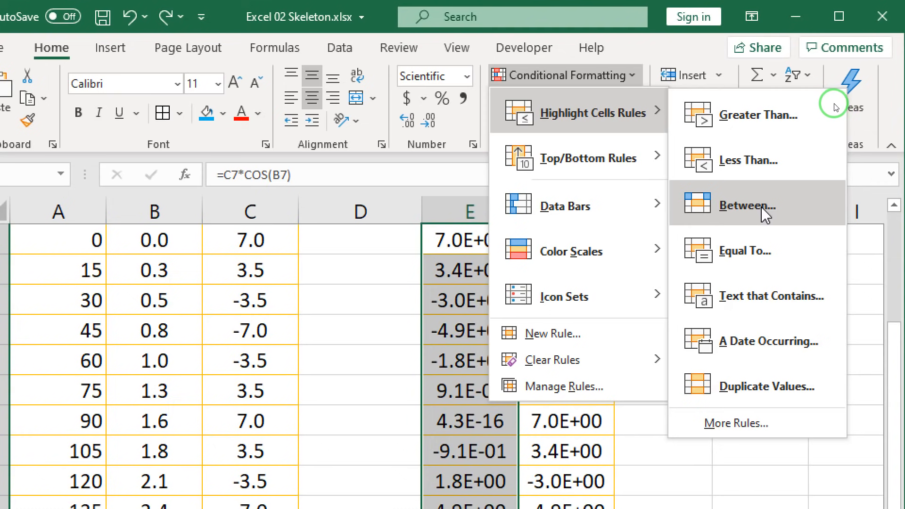
pyautogui.click(760, 247)
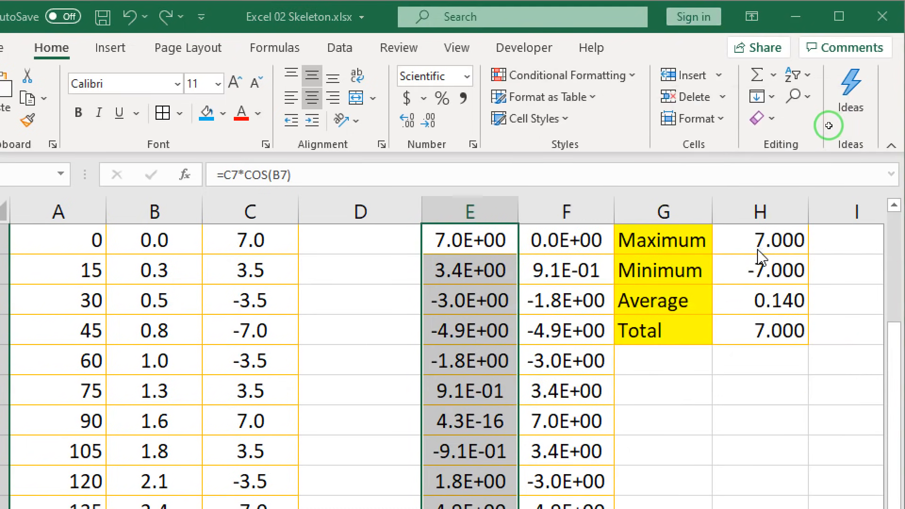
pyautogui.write('4')
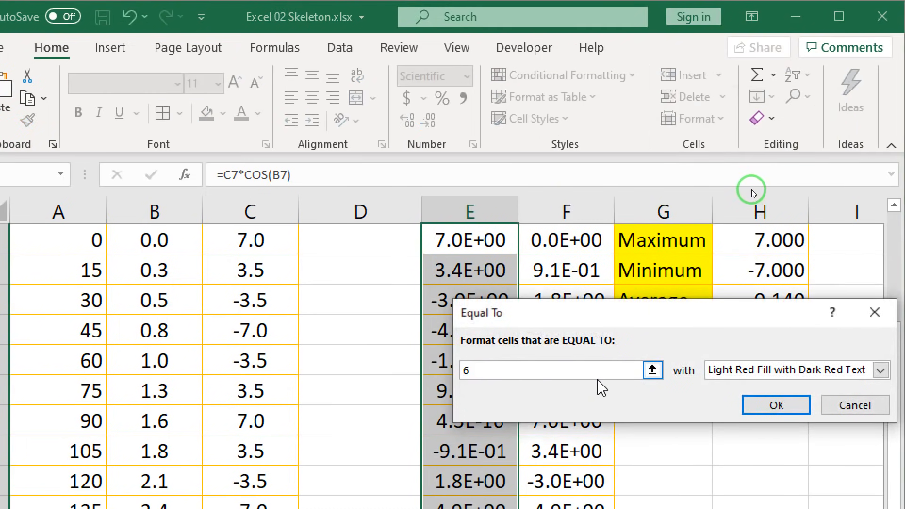
pyautogui.click(796, 406)
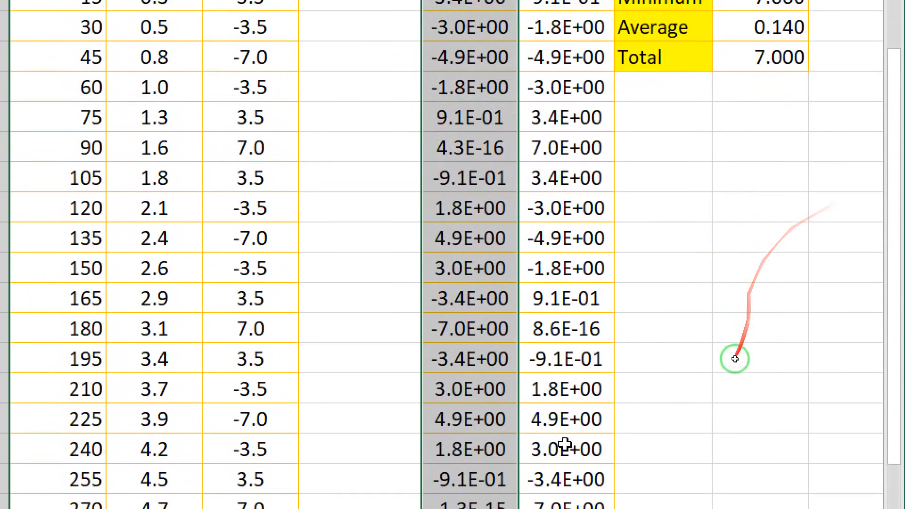
# Preview a Top 10 Items rule on E7:E31 with rank 5 and Light Red Fill with Dark Red Text, and cancel it
pyautogui.scroll(-3, 703, 414)
pyautogui.scroll(5, 703, 414)
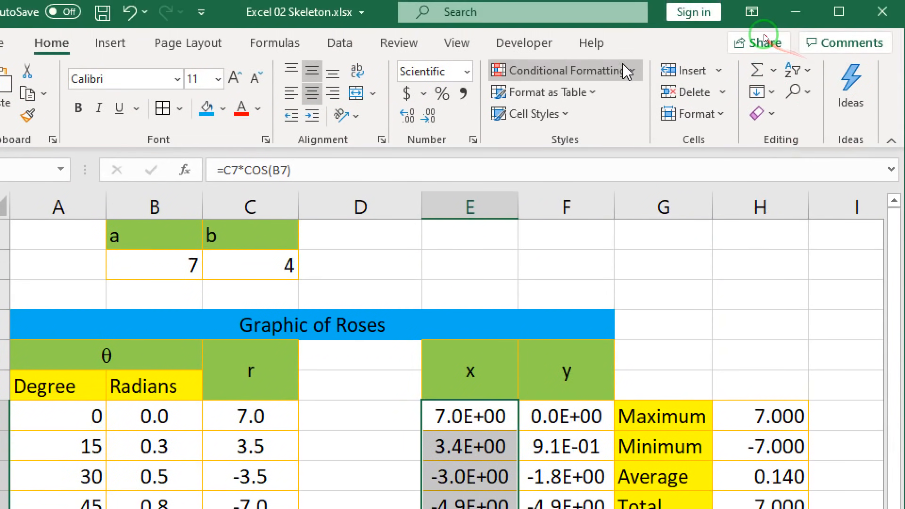
pyautogui.click(627, 72)
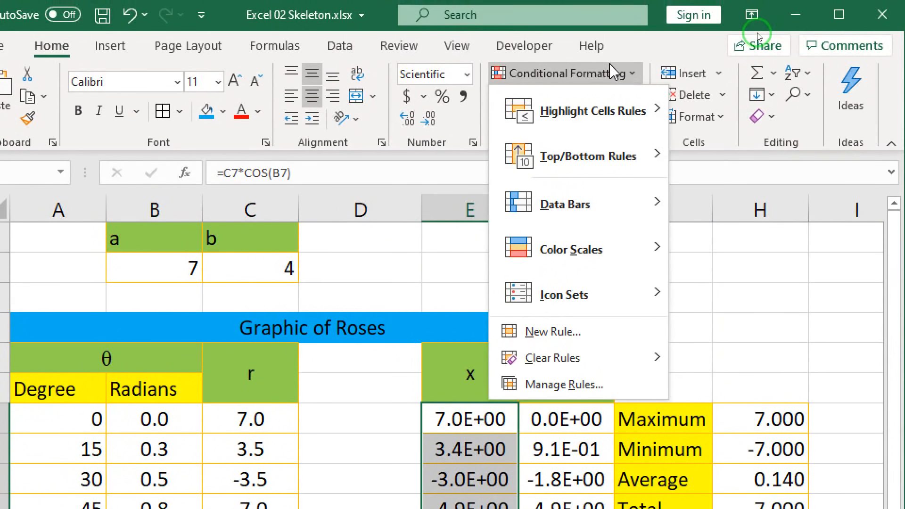
pyautogui.moveTo(656, 166)
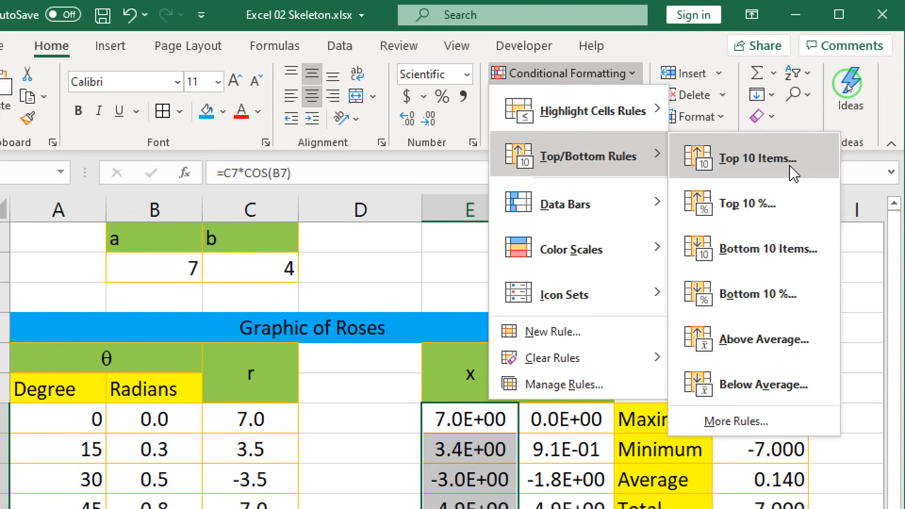
pyautogui.click(764, 168)
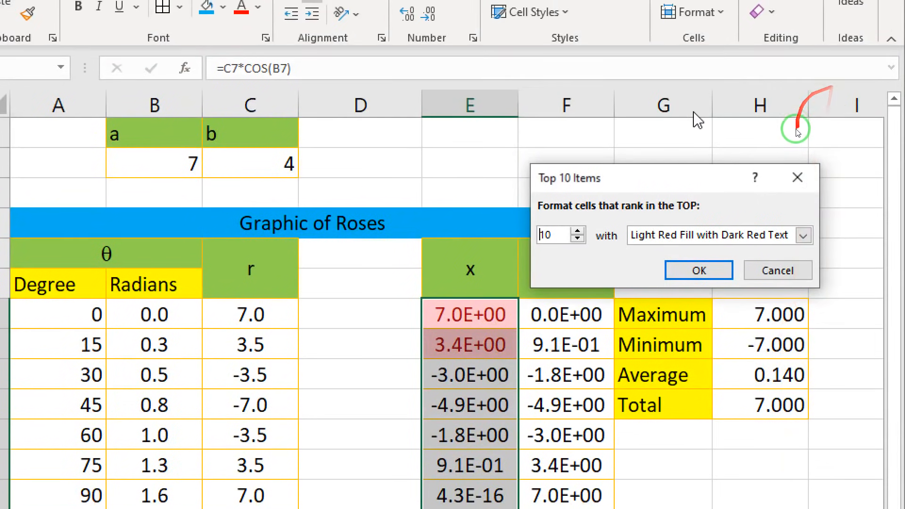
pyautogui.moveTo(686, 175); pyautogui.dragTo(700, 353)
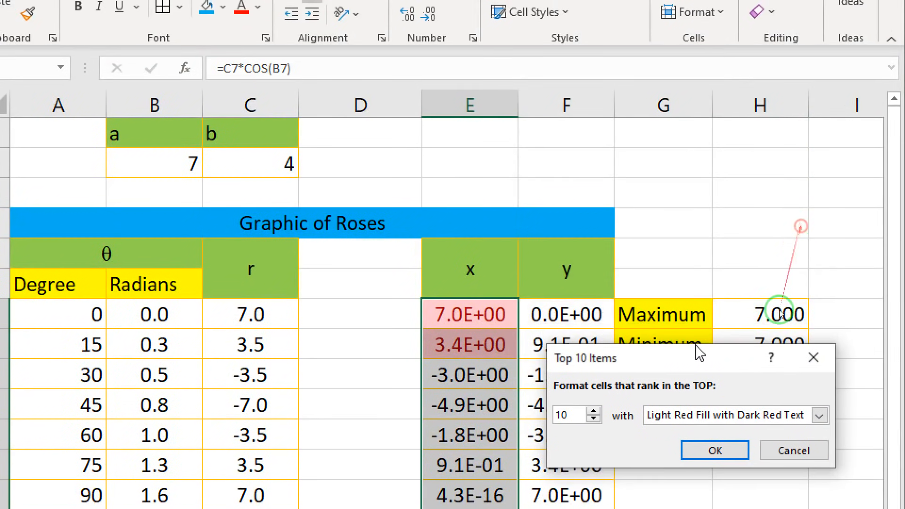
pyautogui.moveTo(582, 417); pyautogui.dragTo(485, 398)
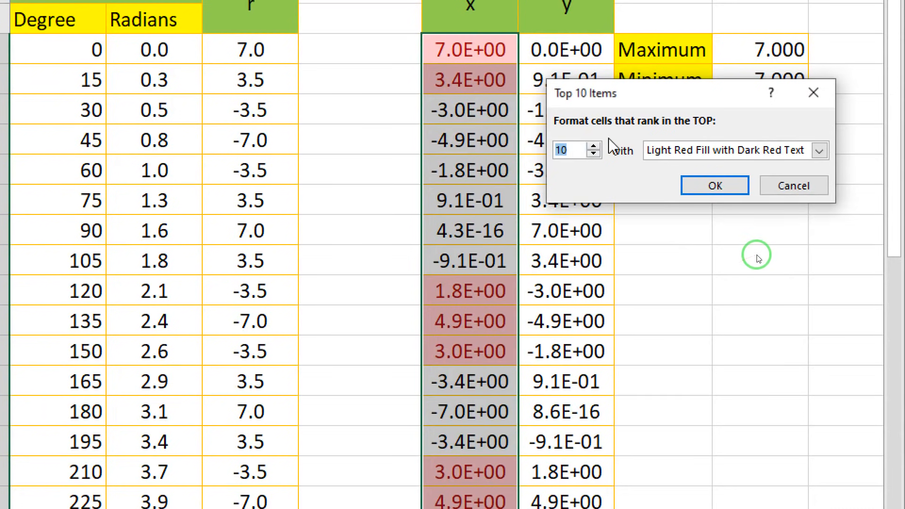
pyautogui.write('5')
pyautogui.click(689, 152)
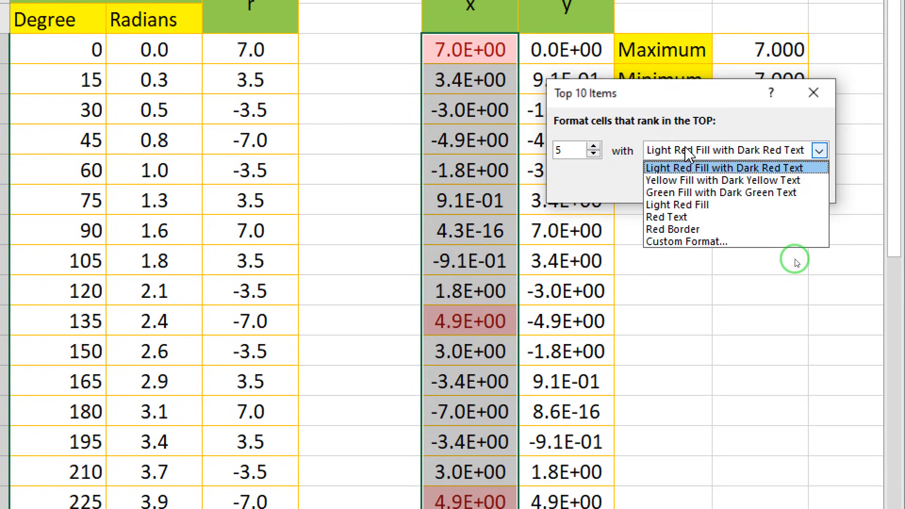
pyautogui.click(686, 152)
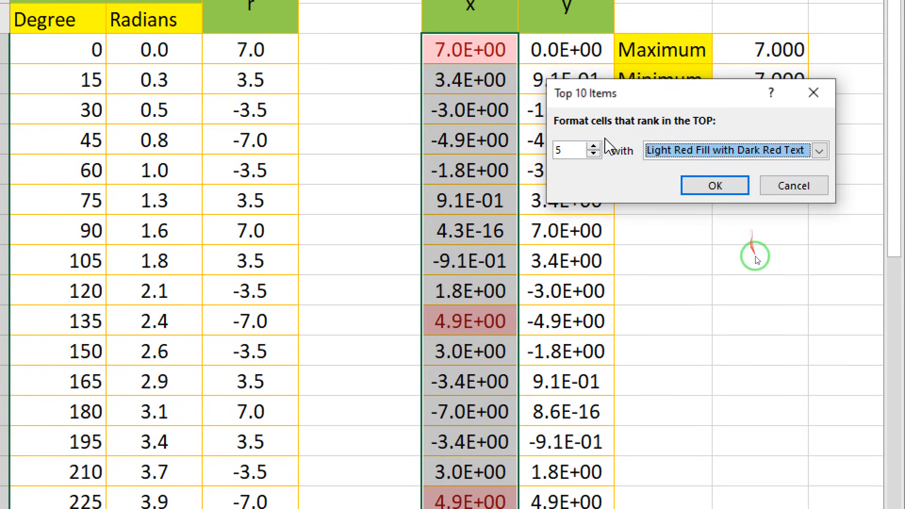
pyautogui.click(775, 189)
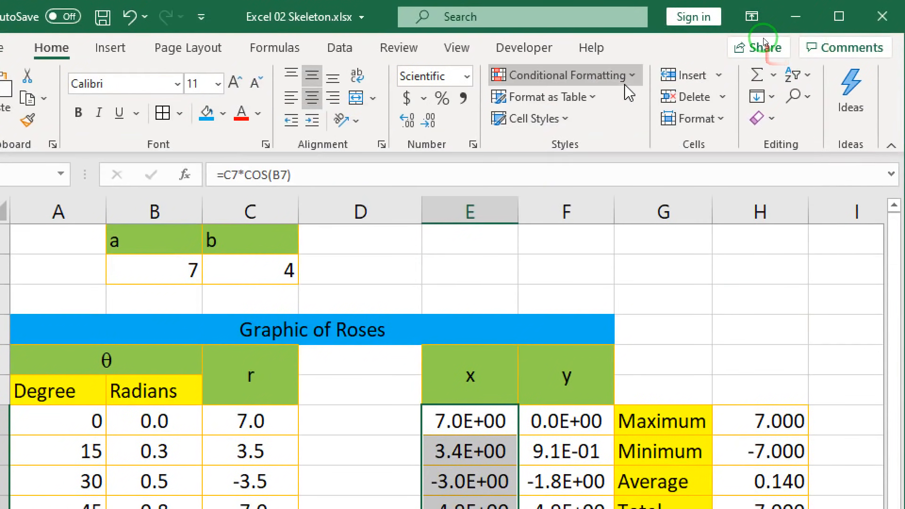
# Preview a Top 10% rule on E7:E31 with 10 percent and Light Red Fill with Dark Red Text, and cancel it
pyautogui.moveTo(621, 160)
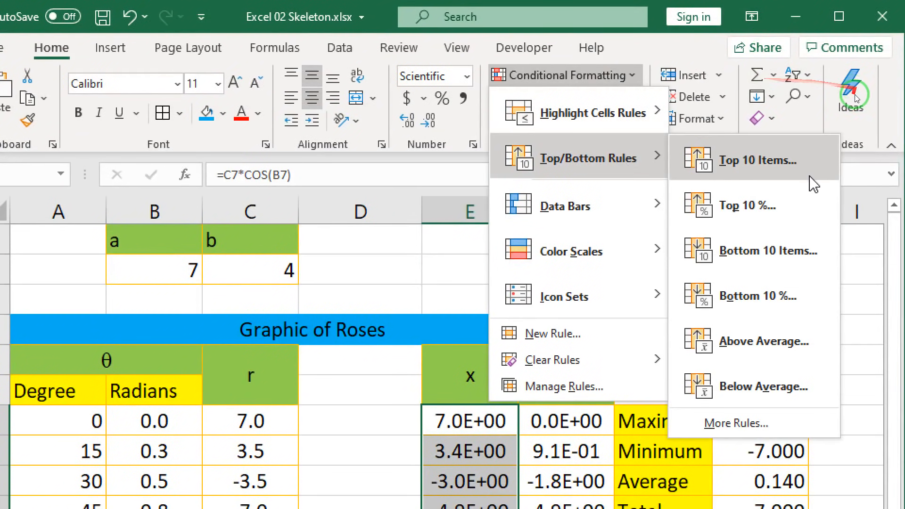
pyautogui.click(768, 218)
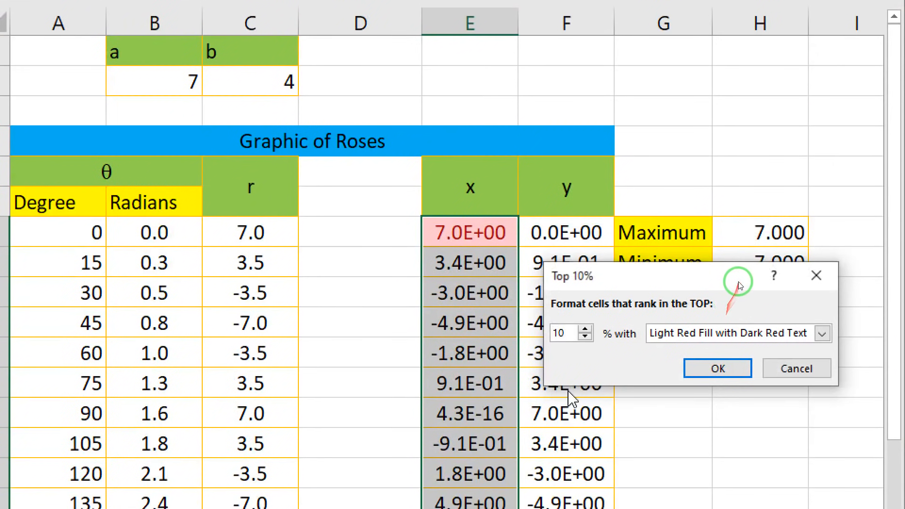
pyautogui.moveTo(695, 279); pyautogui.dragTo(667, 285)
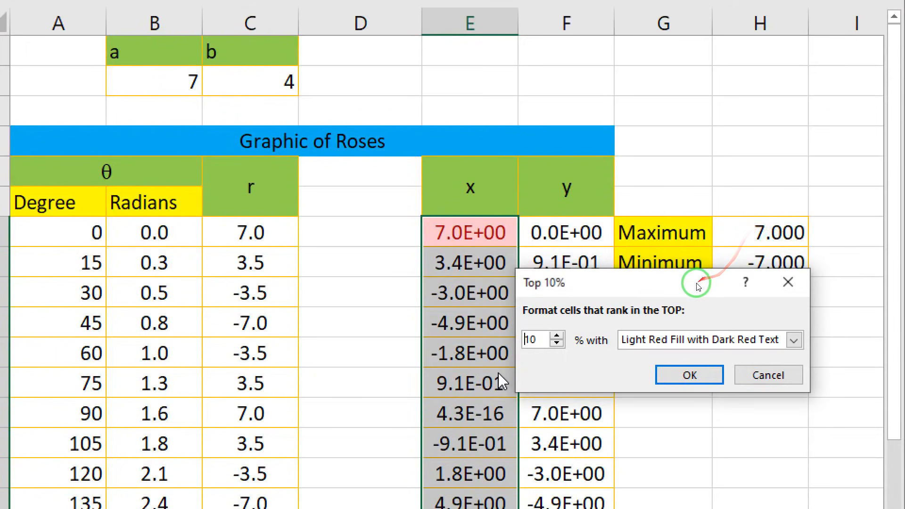
pyautogui.moveTo(692, 279); pyautogui.dragTo(717, 400)
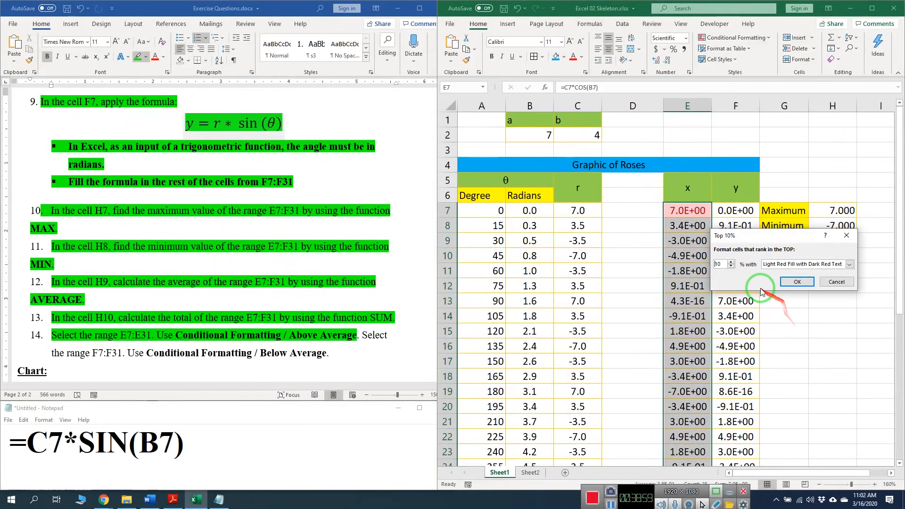
pyautogui.moveTo(735, 263); pyautogui.dragTo(901, 271)
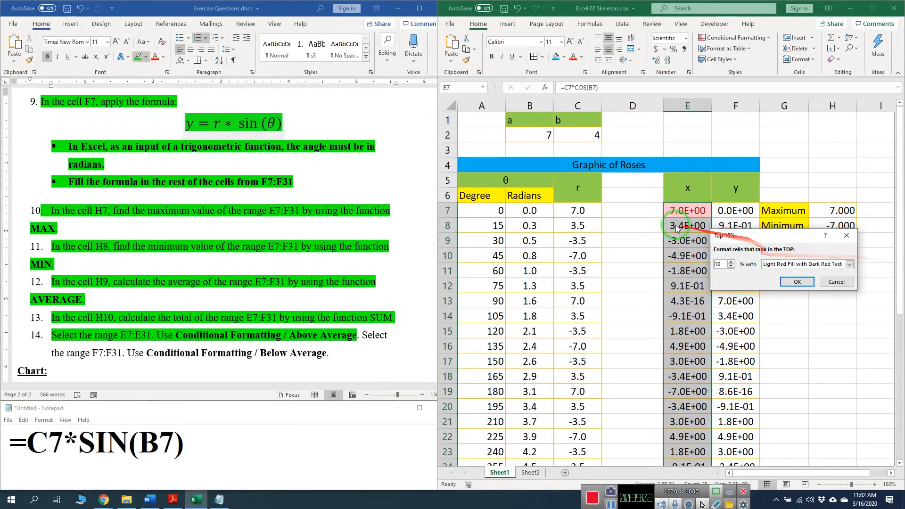
pyautogui.moveTo(718, 340); pyautogui.dragTo(780, 341)
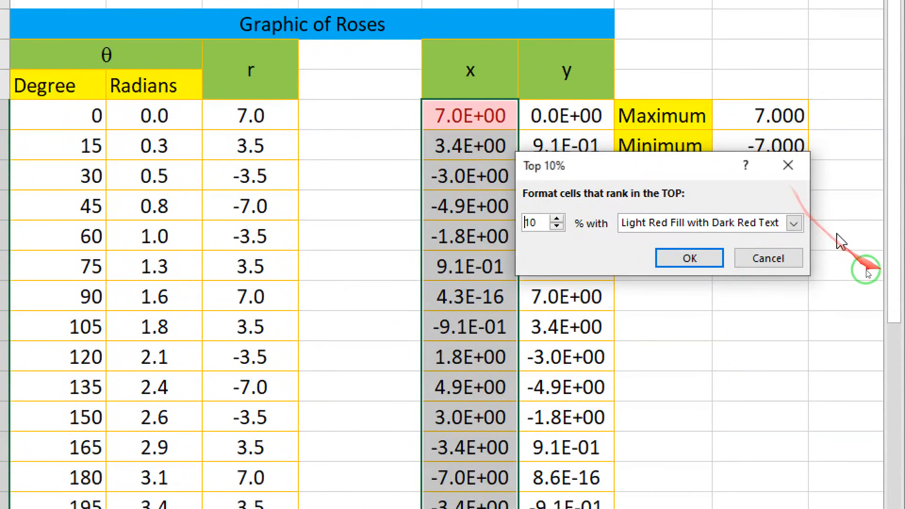
pyautogui.click(773, 259)
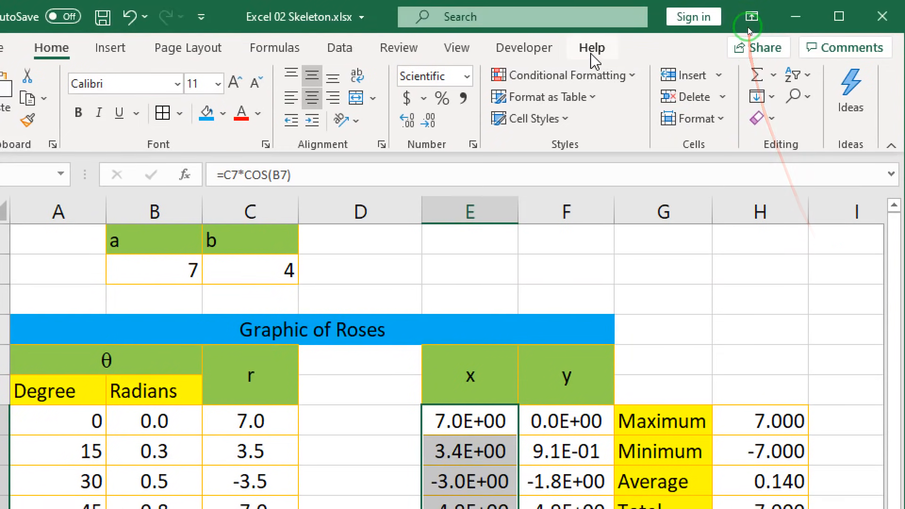
# Apply solid-fill Red Data Bars to E7:E31 and examine the bars down the whole range
pyautogui.click(613, 76)
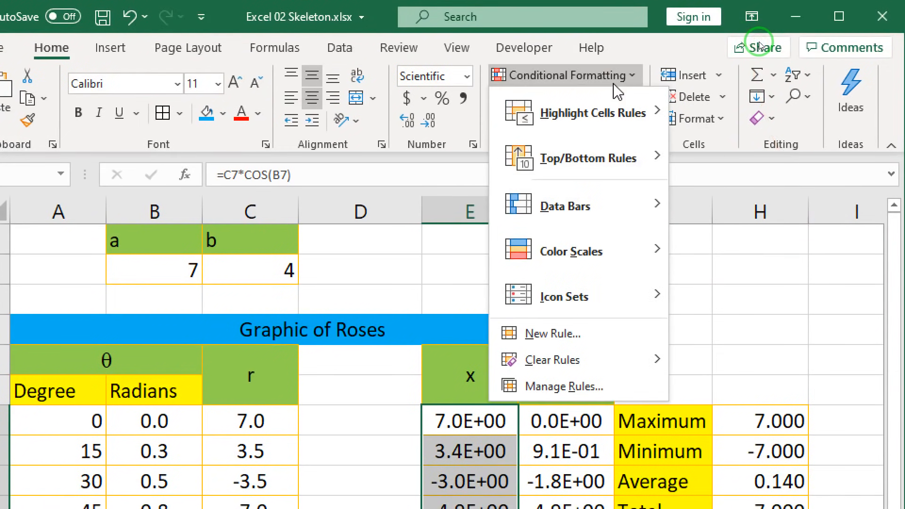
pyautogui.moveTo(618, 197)
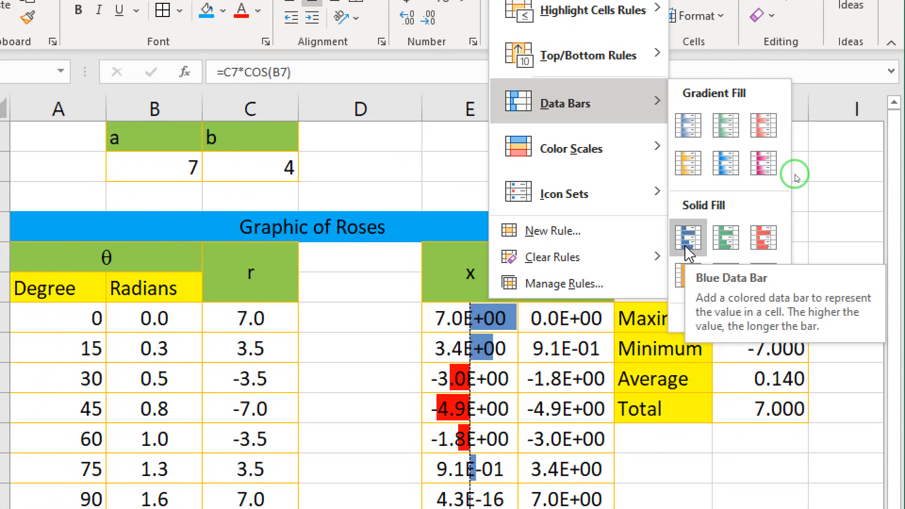
pyautogui.click(767, 250)
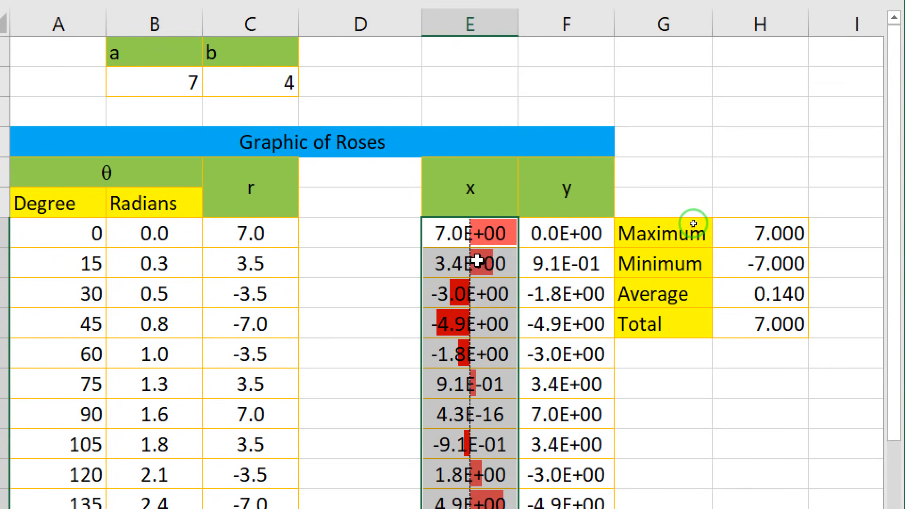
pyautogui.scroll(-1, 693, 263)
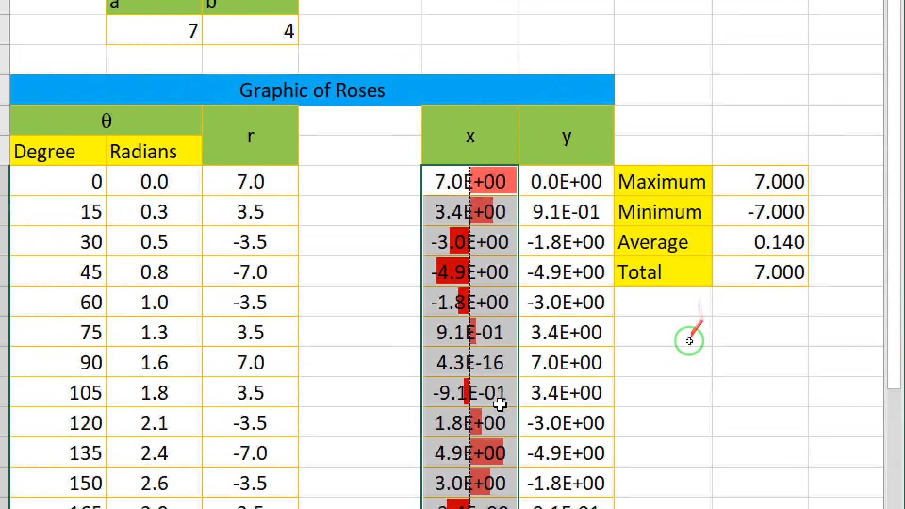
pyautogui.scroll(-1, 693, 329)
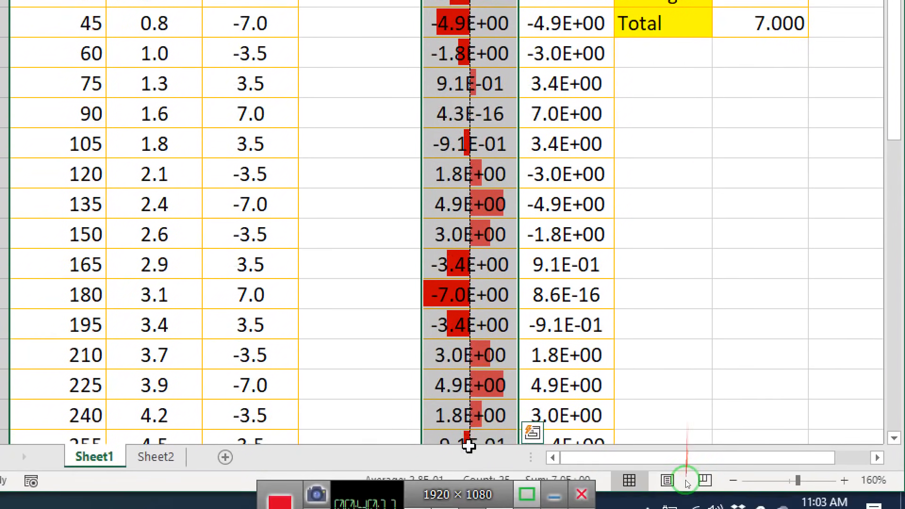
pyautogui.scroll(-4, 702, 439)
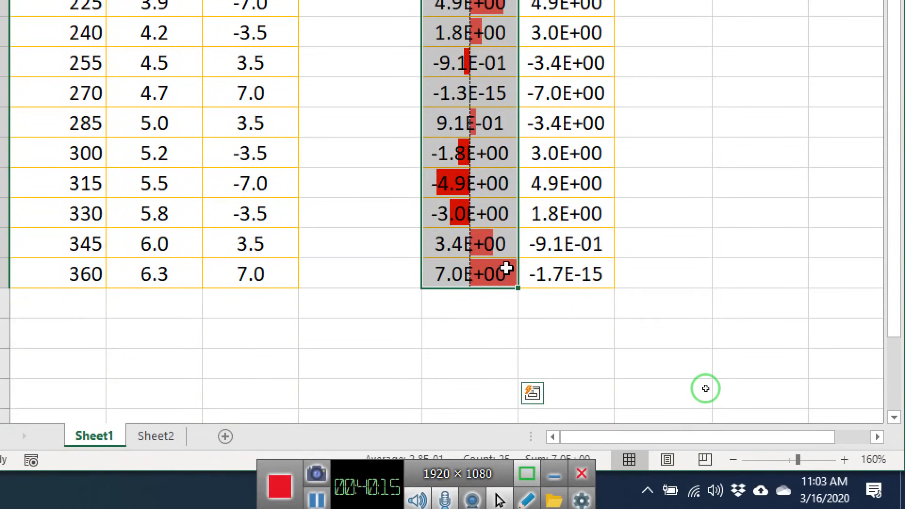
pyautogui.scroll(1, 706, 389)
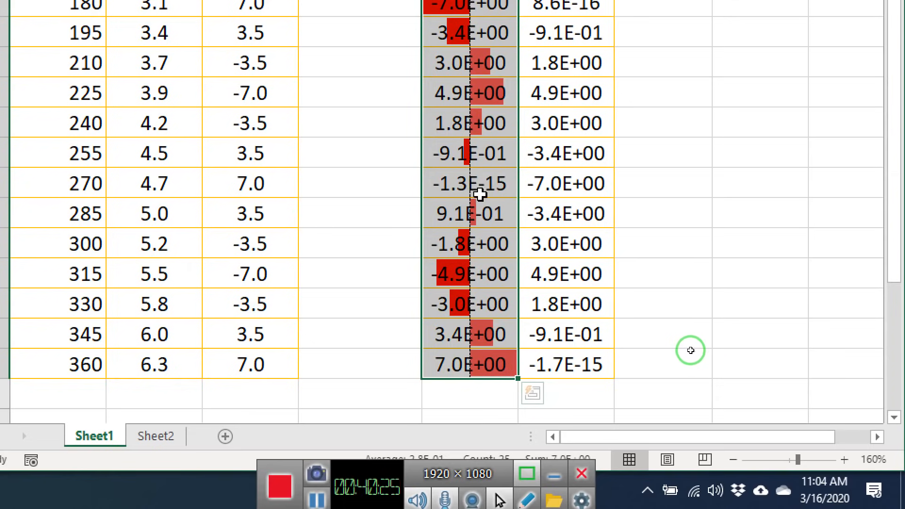
# Undo the red data bars on E7:E31
pyautogui.hotkey('ctrl', '1')
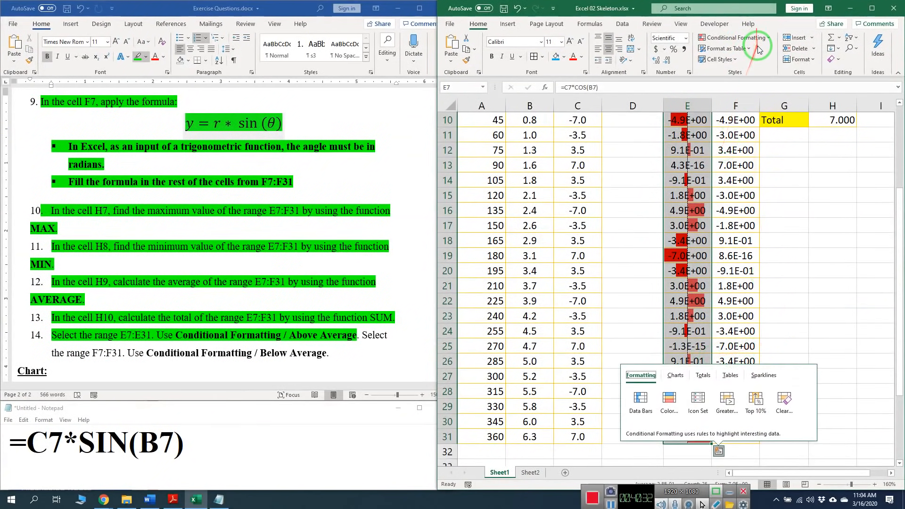
pyautogui.click(764, 282)
pyautogui.hotkey('ctrl', 'z')
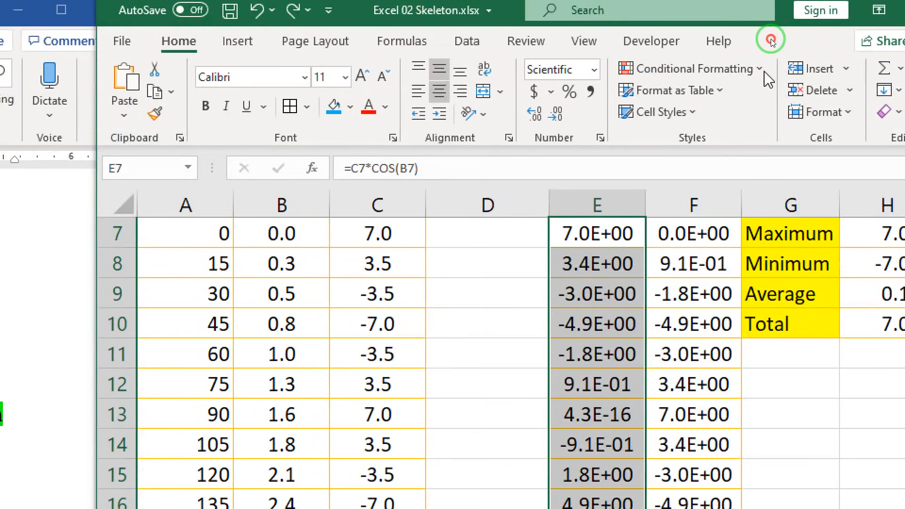
# Look over the custom Data Bar rule settings for E7:E31, including the Minimum type options, and cancel the rule
pyautogui.click(756, 71)
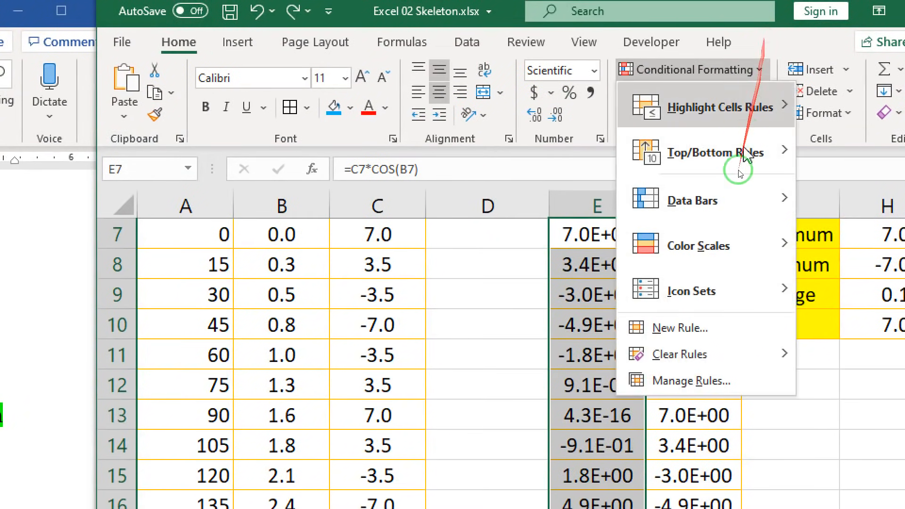
pyautogui.moveTo(754, 116)
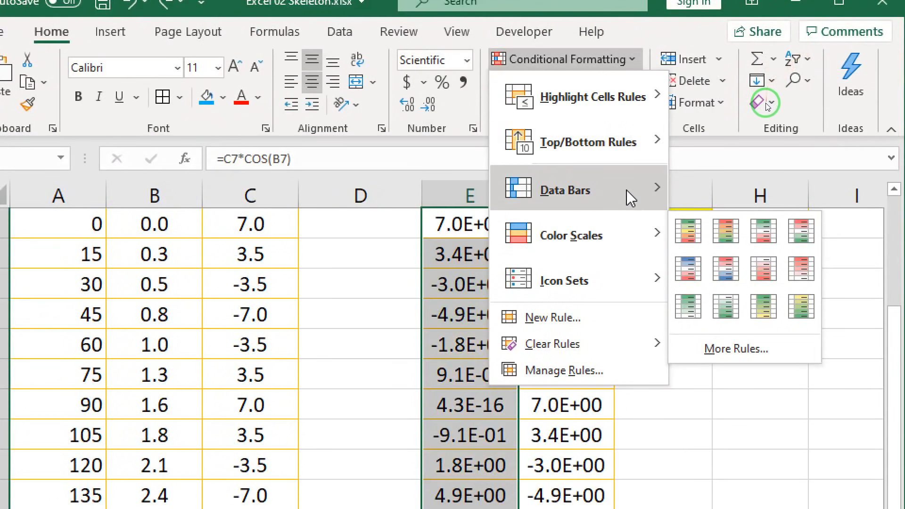
pyautogui.moveTo(627, 50)
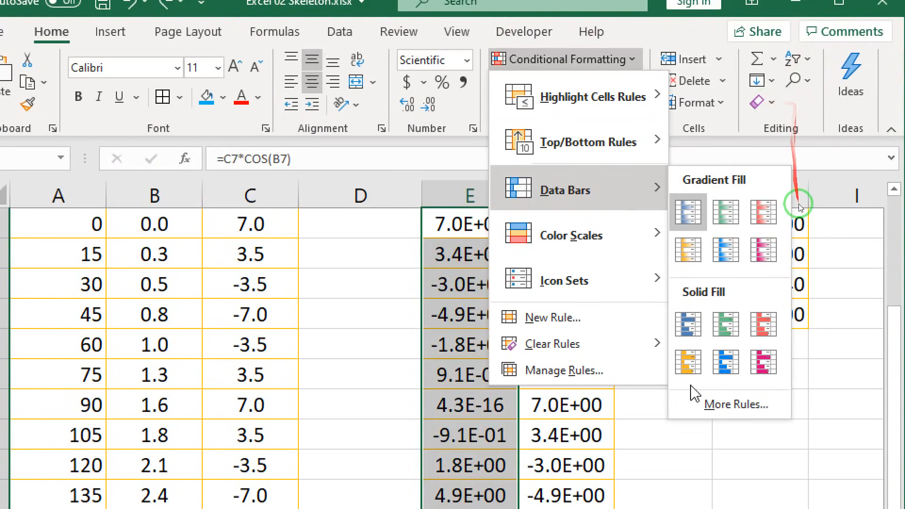
pyautogui.click(736, 404)
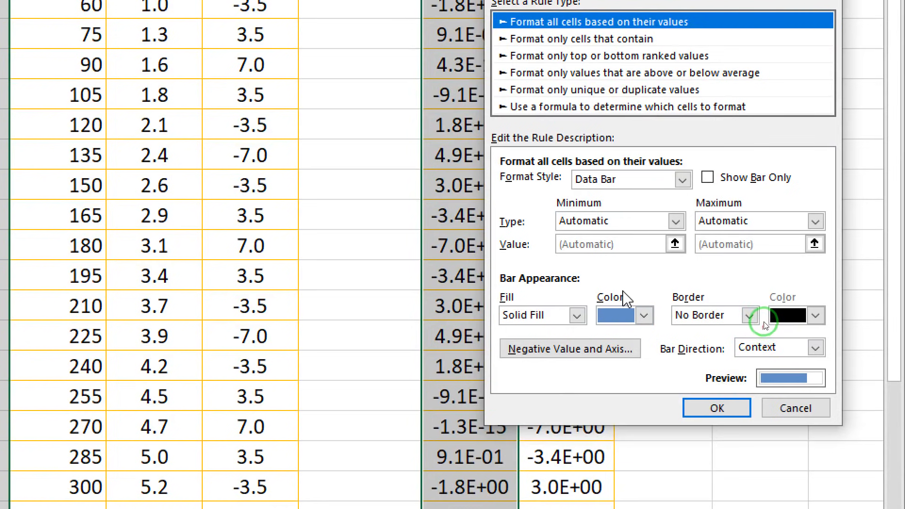
pyautogui.click(662, 224)
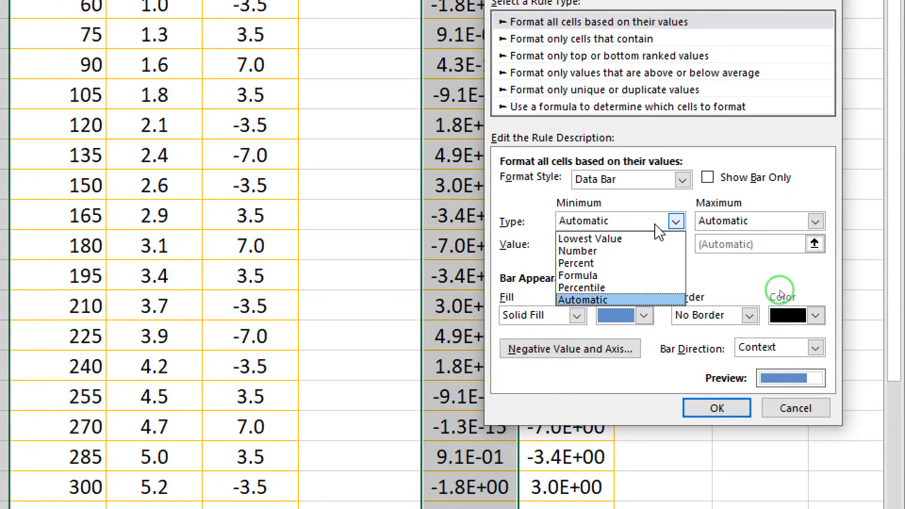
pyautogui.click(779, 290)
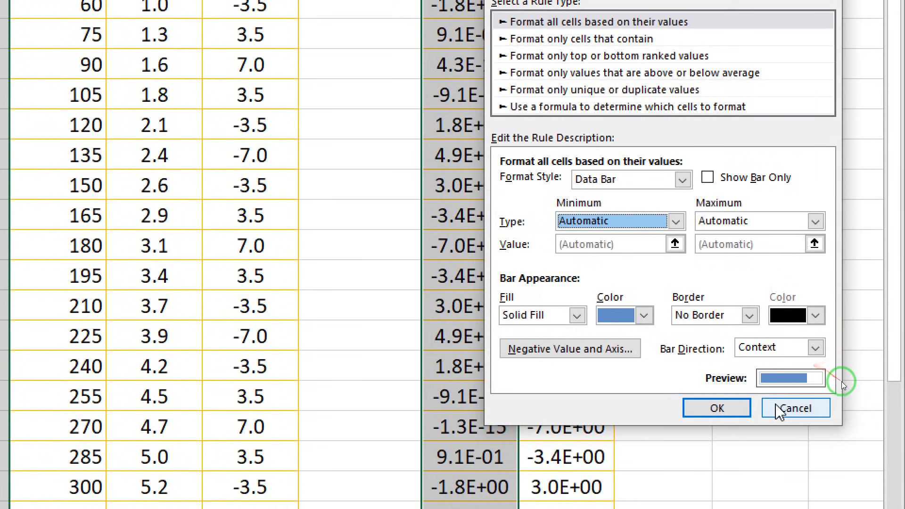
pyautogui.click(782, 415)
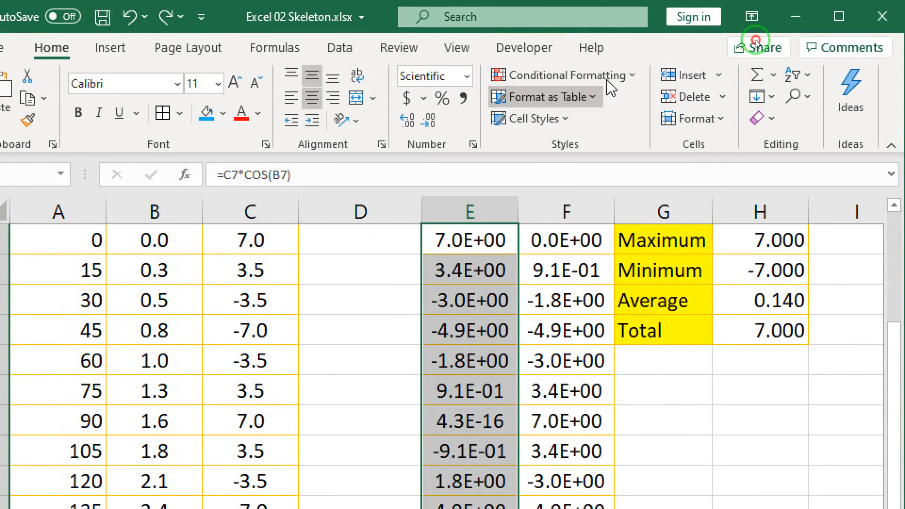
# Look over the custom Color Scale rule settings for E7:E31, including the Format Style options, and cancel the rule
pyautogui.click(608, 75)
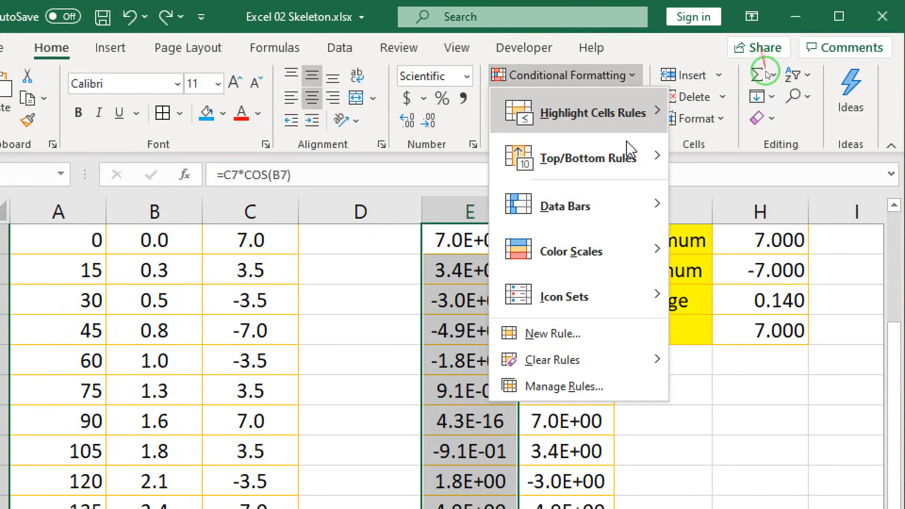
pyautogui.moveTo(615, 250)
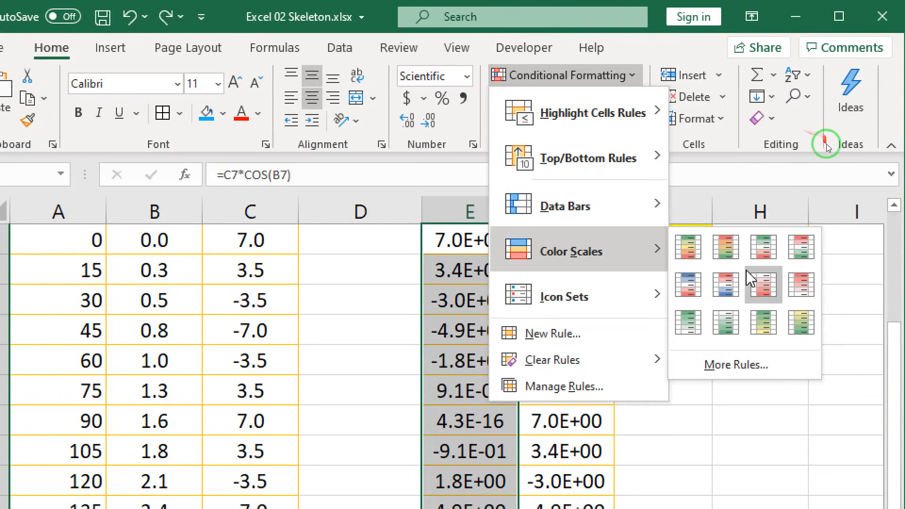
pyautogui.click(736, 364)
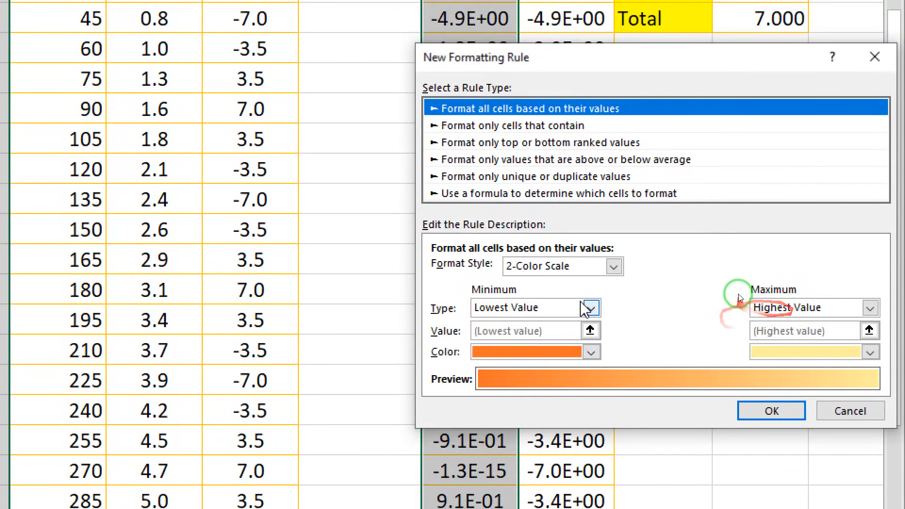
pyautogui.click(613, 267)
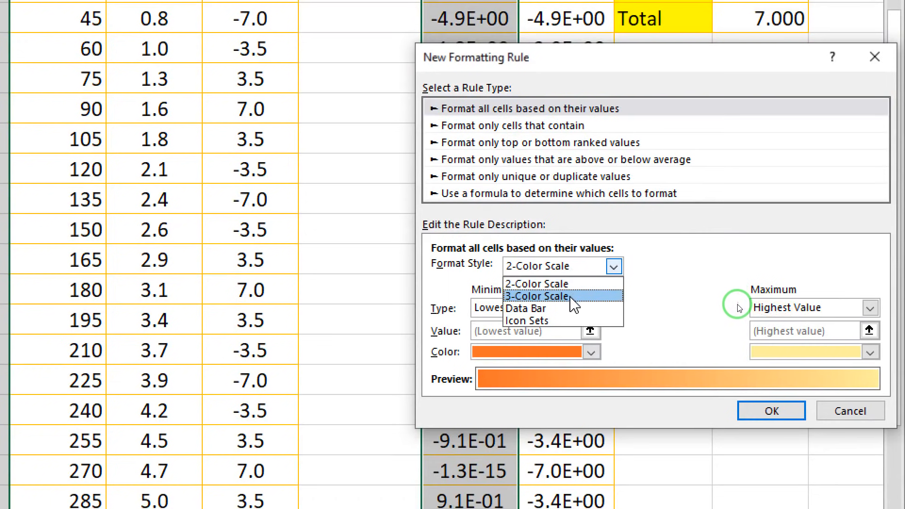
pyautogui.click(680, 276)
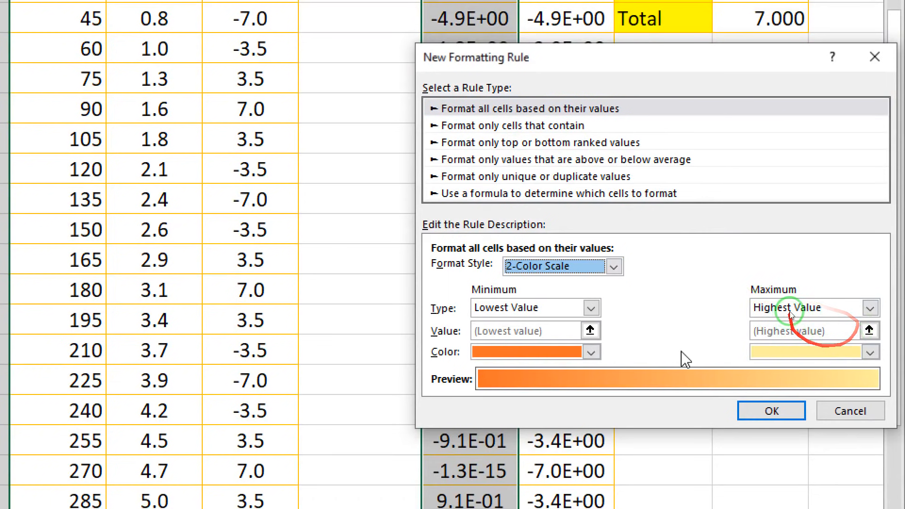
pyautogui.click(843, 412)
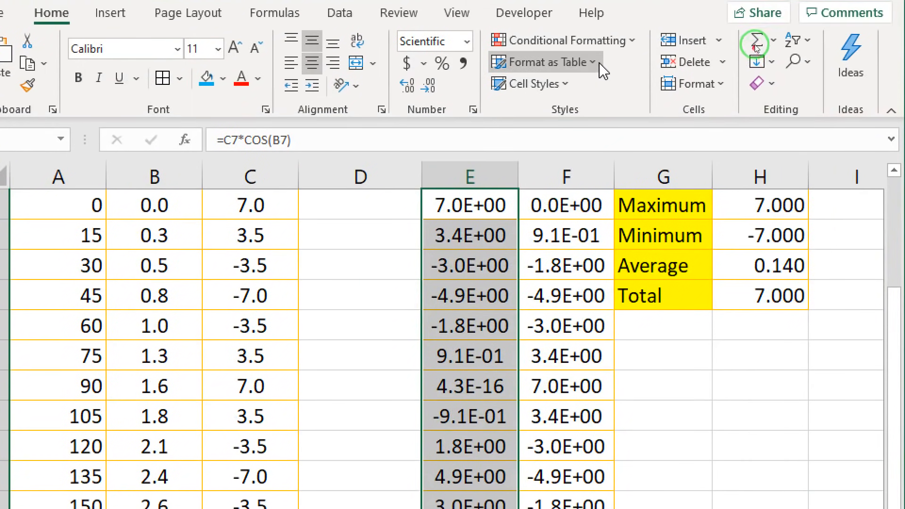
# Apply the 3 Symbols (Uncircled) icon set to E7:E31 with conditional formatting
pyautogui.click(561, 40)
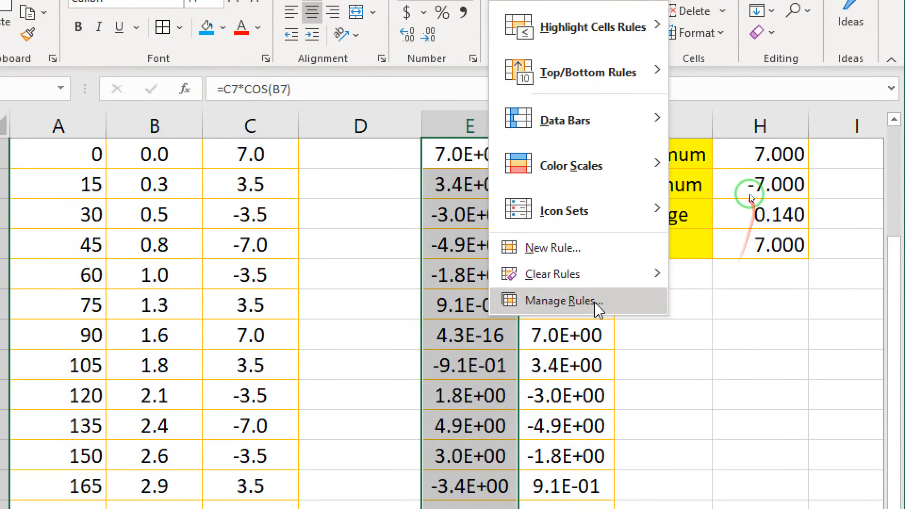
pyautogui.moveTo(526, 233)
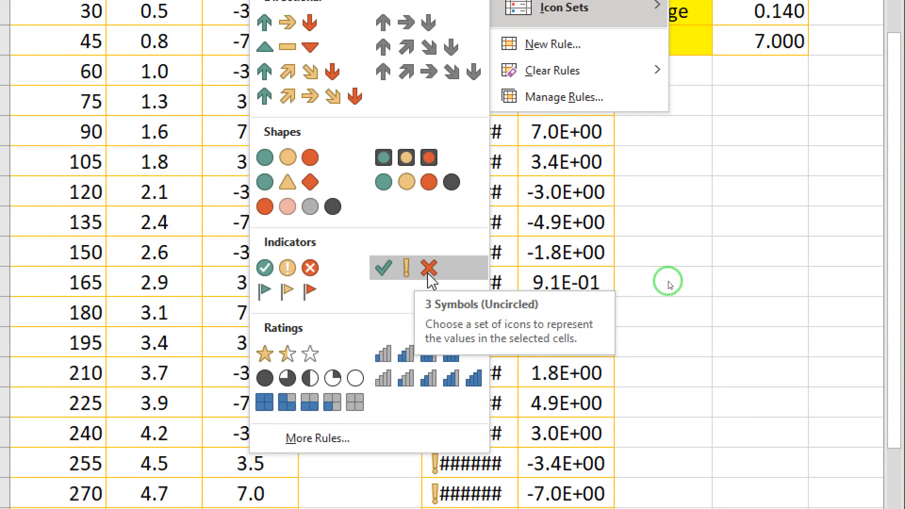
pyautogui.click(443, 280)
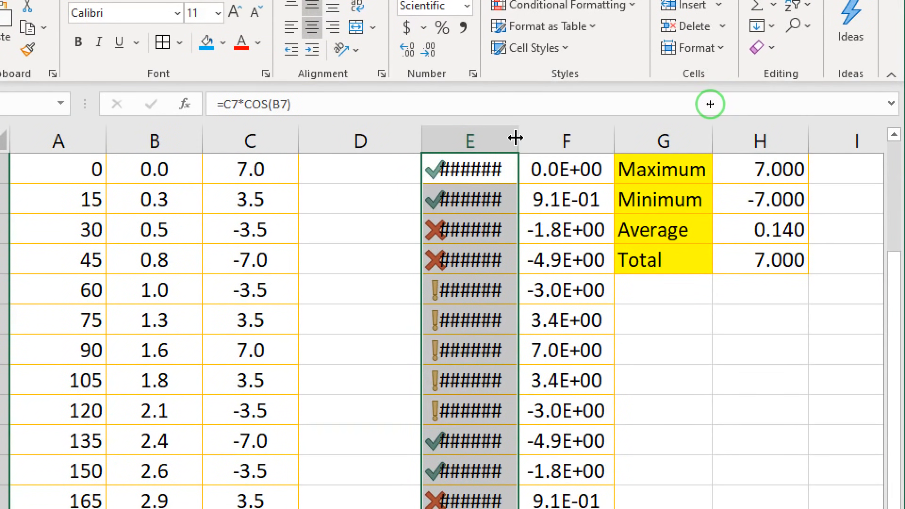
# Widen column E to fit both the icons and the numbers, and examine the icons down to row 31
pyautogui.moveTo(515, 137); pyautogui.dragTo(544, 141)
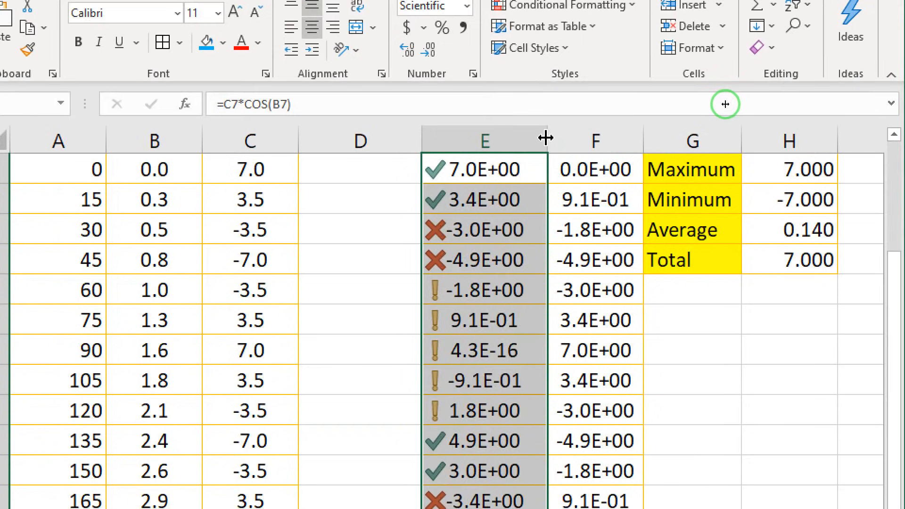
pyautogui.scroll(2, 531, 166)
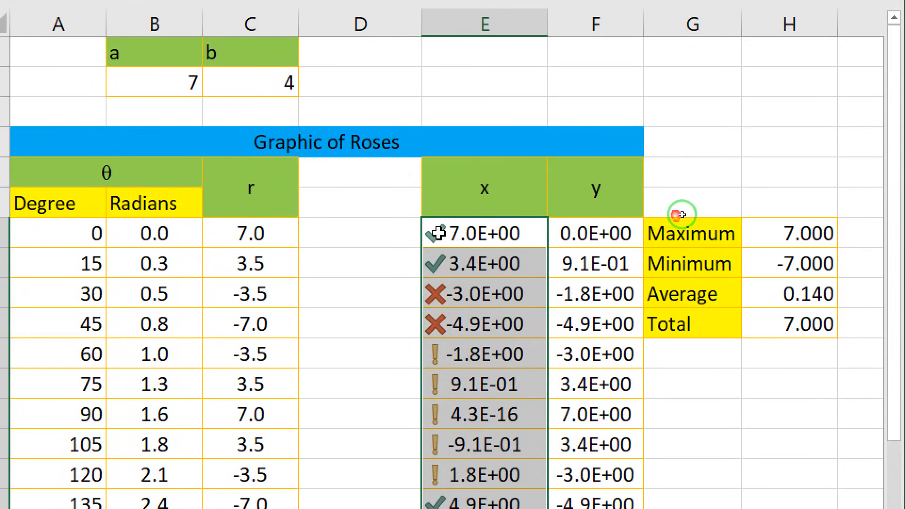
pyautogui.scroll(-1, 459, 249)
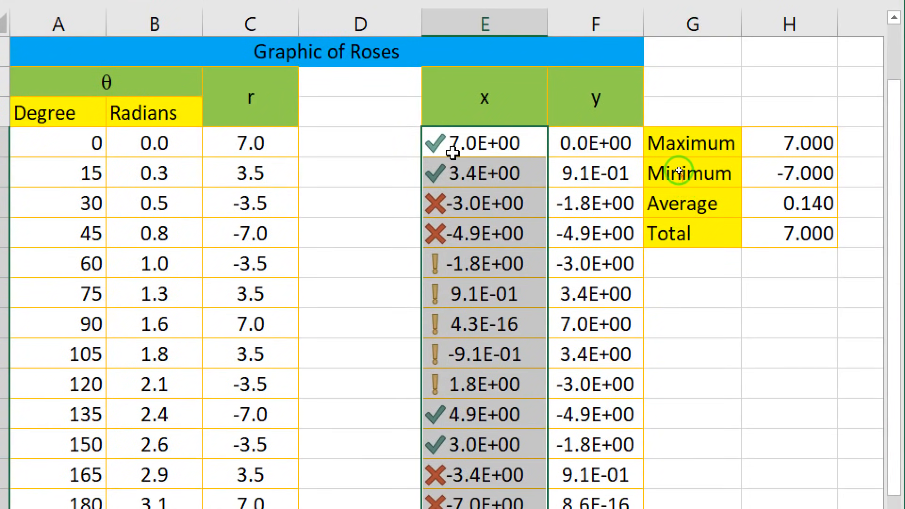
pyautogui.scroll(-2, 448, 388)
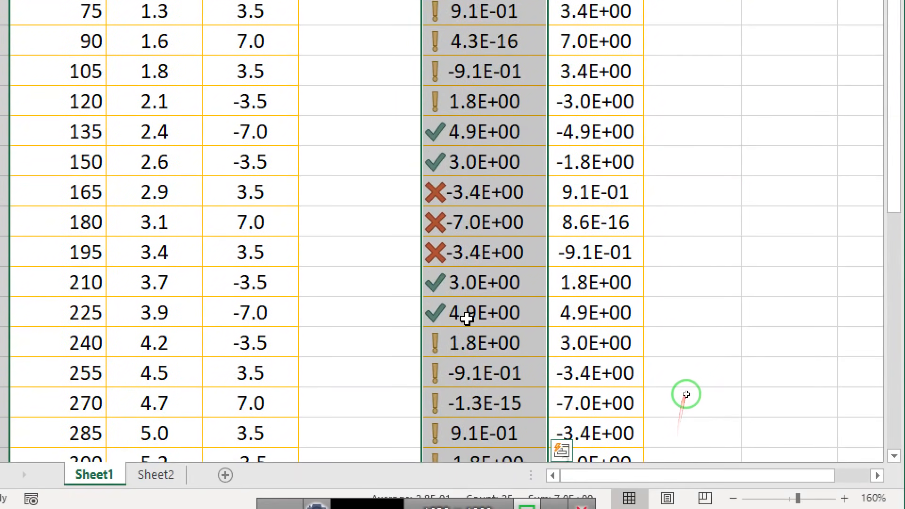
pyautogui.scroll(-1, 470, 402)
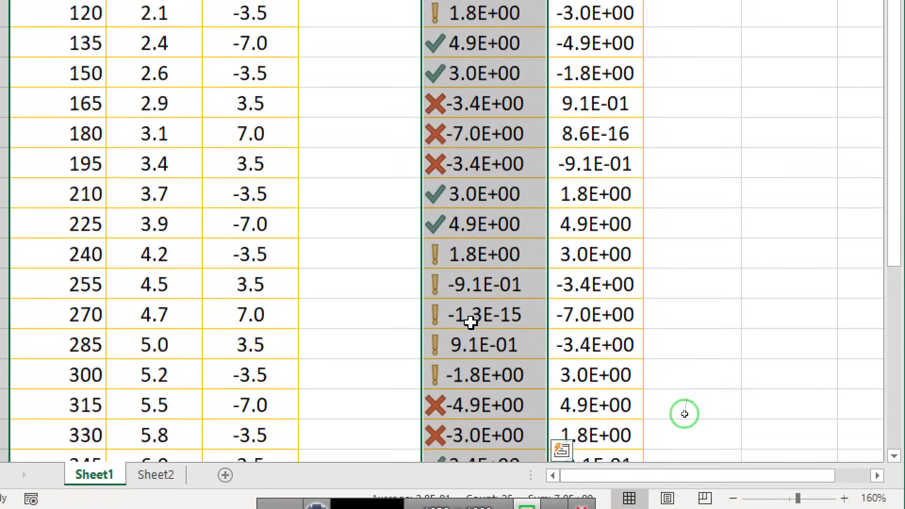
pyautogui.scroll(-1, 465, 356)
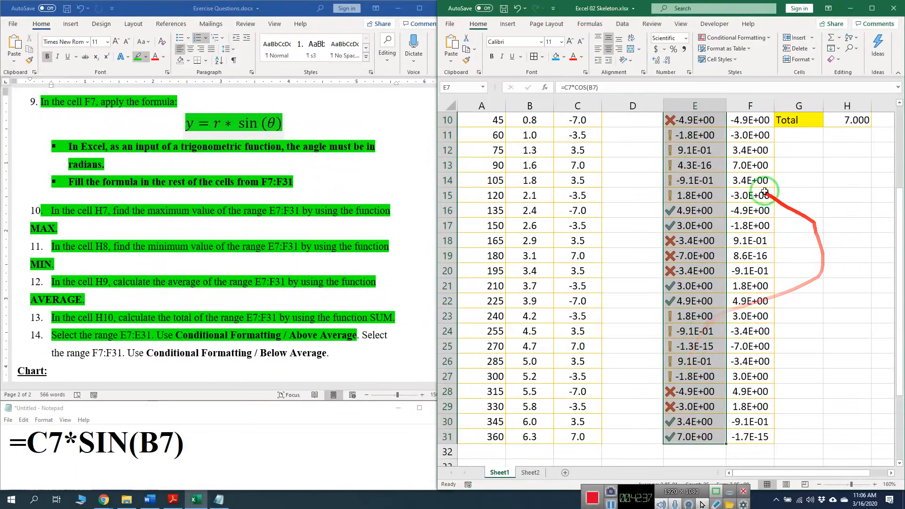
# Undo the widening of column E and the icon set on E7:E31
pyautogui.hotkey('ctrl', 'z')
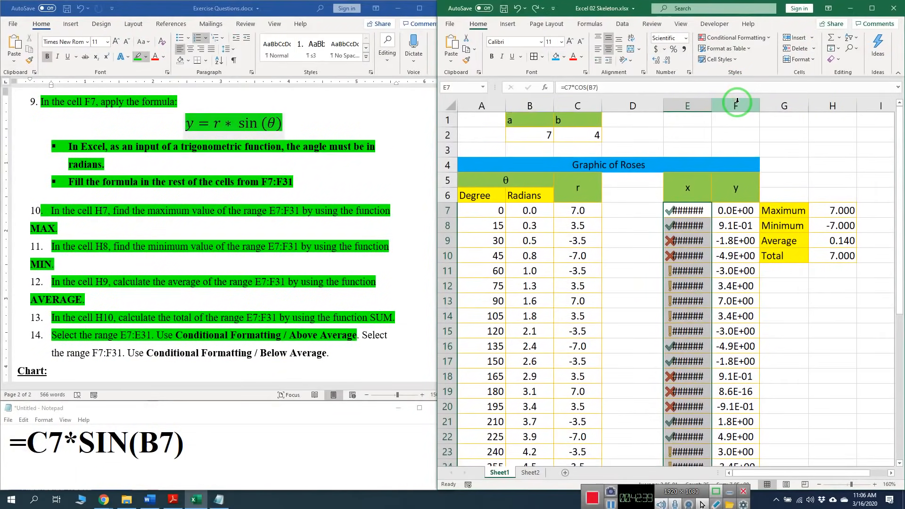
# Look over the custom Icon Sets rule settings for E7:E31, including the icon threshold values, and cancel the rule
pyautogui.click(754, 37)
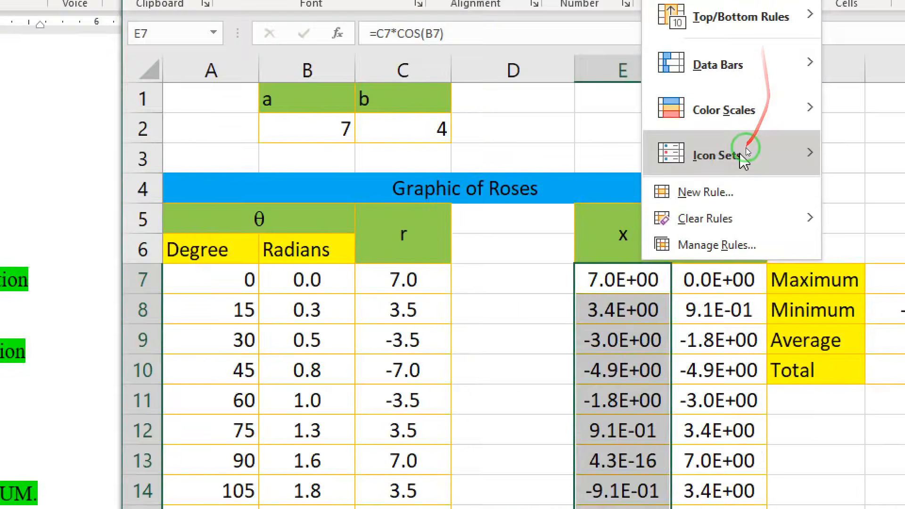
pyautogui.moveTo(778, 142)
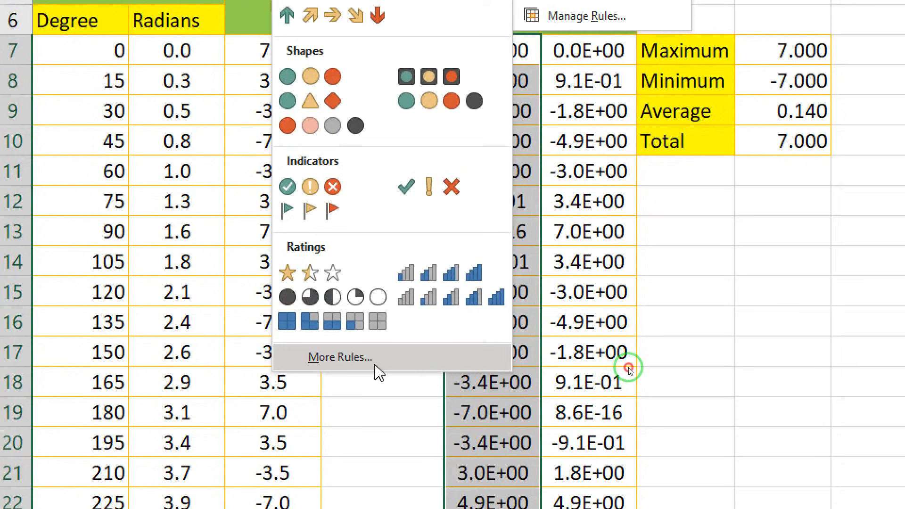
pyautogui.click(341, 358)
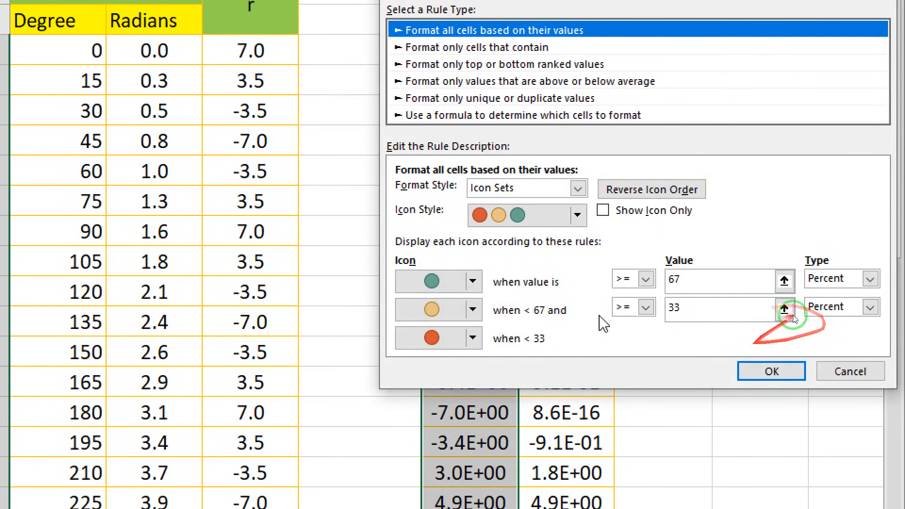
pyautogui.click(683, 282)
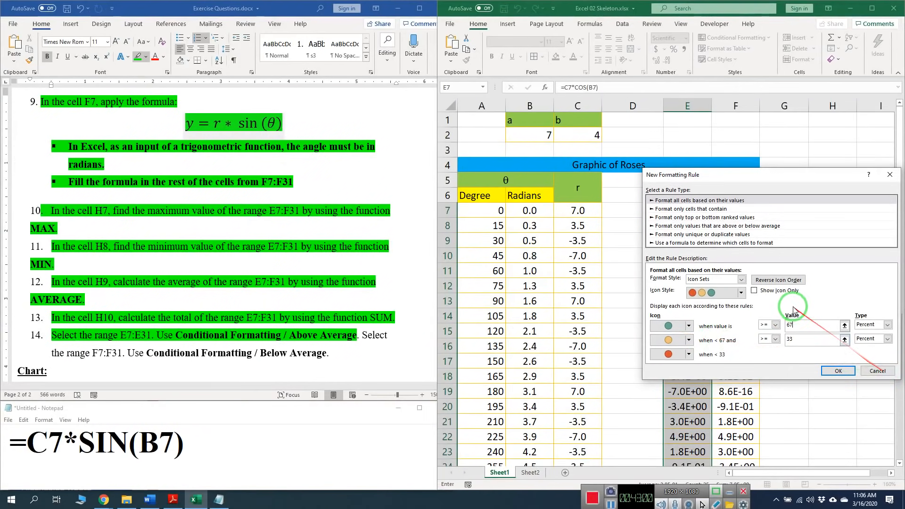
pyautogui.moveTo(670, 327); pyautogui.dragTo(799, 328)
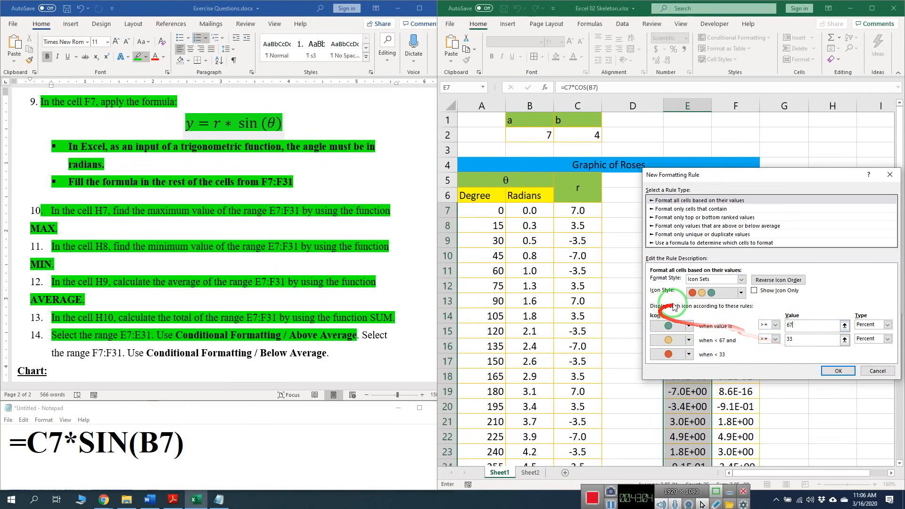
pyautogui.click(870, 371)
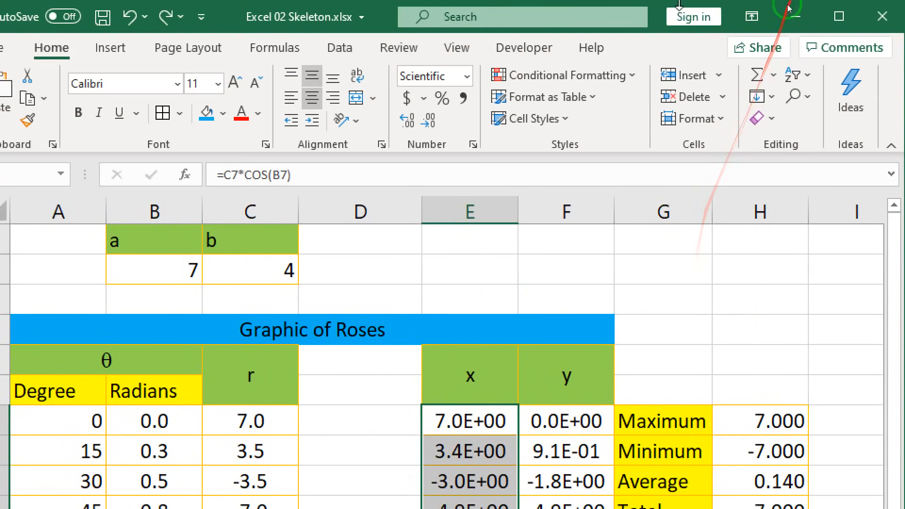
# Apply an Above Average conditional formatting rule to E7:E31 using Yellow Fill with Dark Yellow Text, matching the solution PDF
pyautogui.click(634, 76)
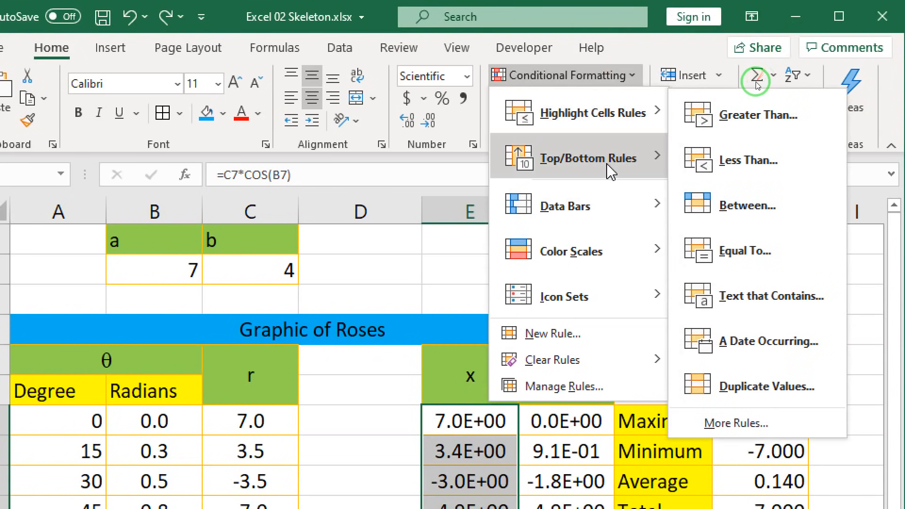
pyautogui.moveTo(634, 170)
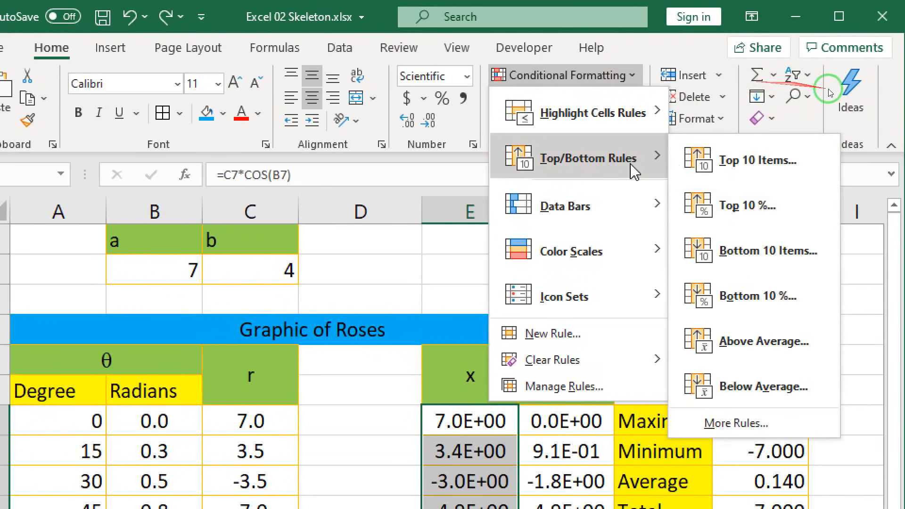
pyautogui.click(764, 344)
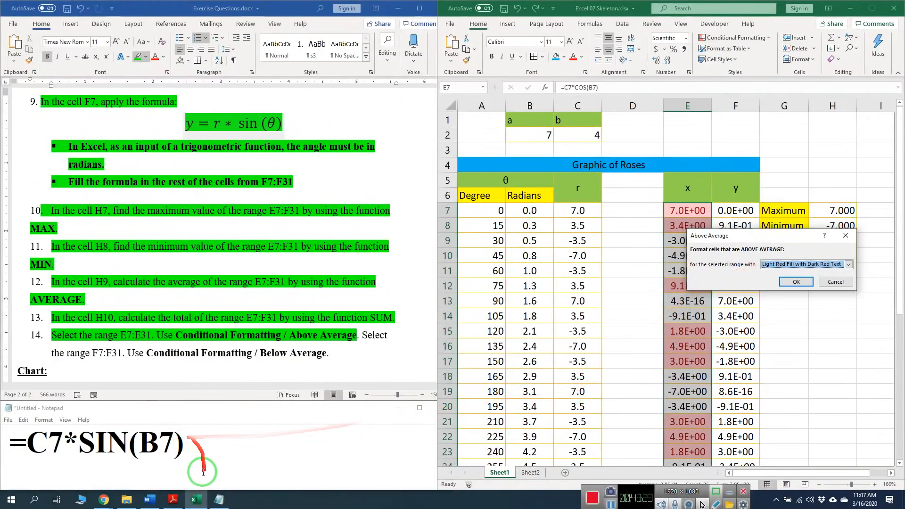
pyautogui.click(173, 499)
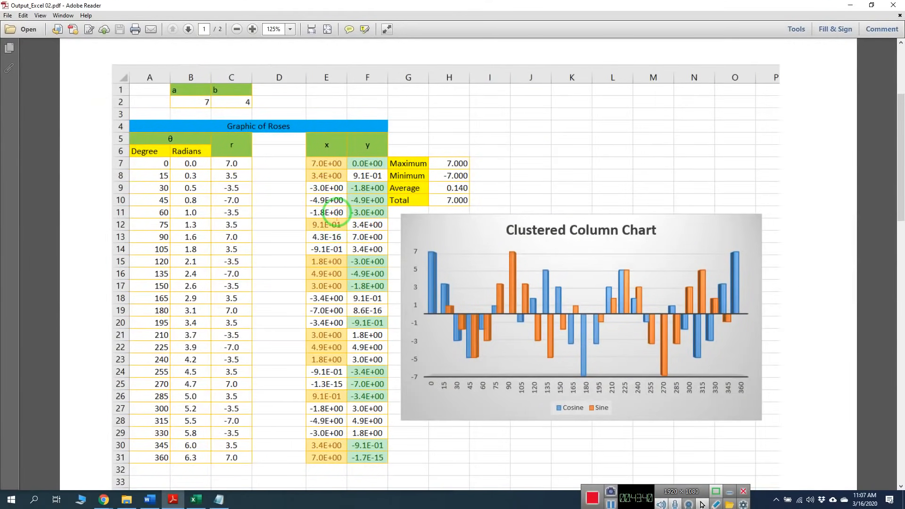
pyautogui.click(200, 500)
pyautogui.click(810, 265)
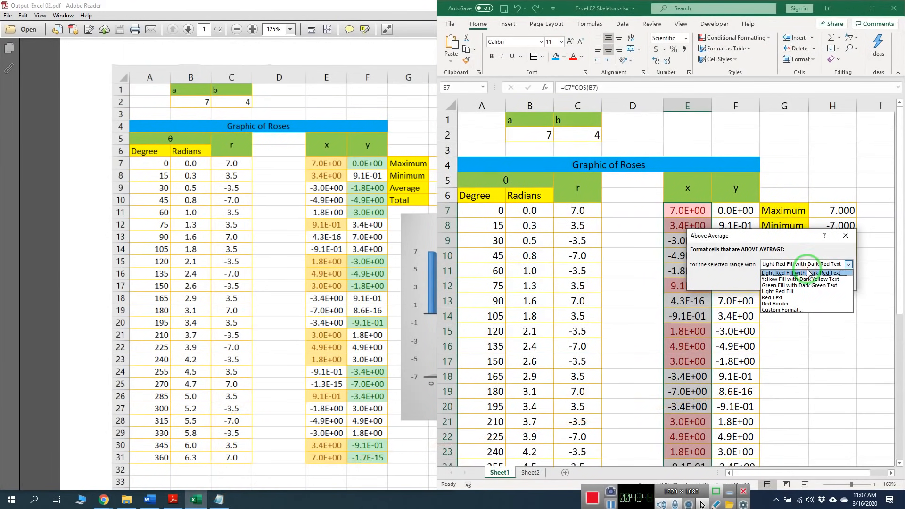
pyautogui.click(804, 279)
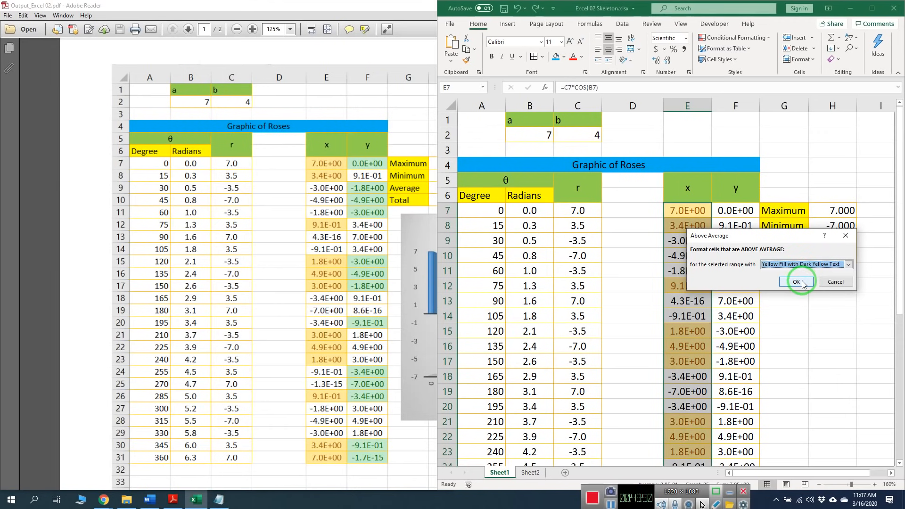
pyautogui.click(796, 281)
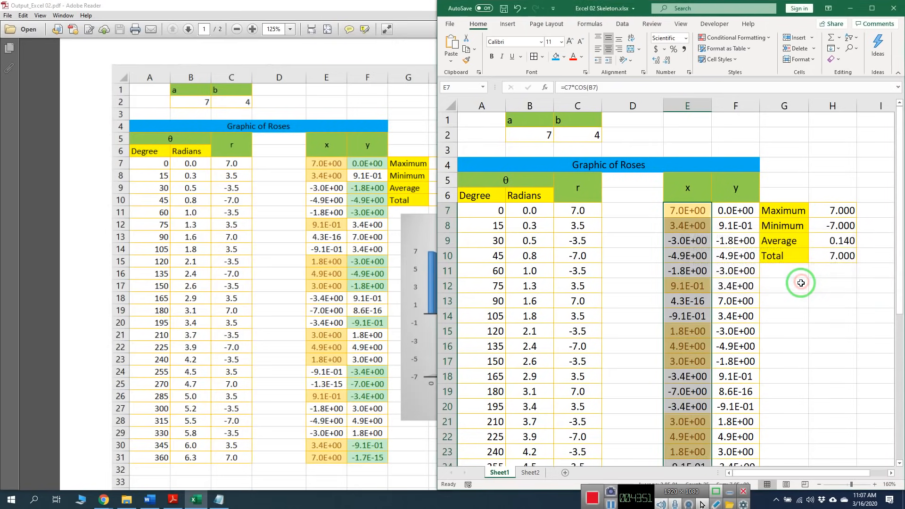
pyautogui.click(775, 315)
pyautogui.scroll(-4, 702, 228)
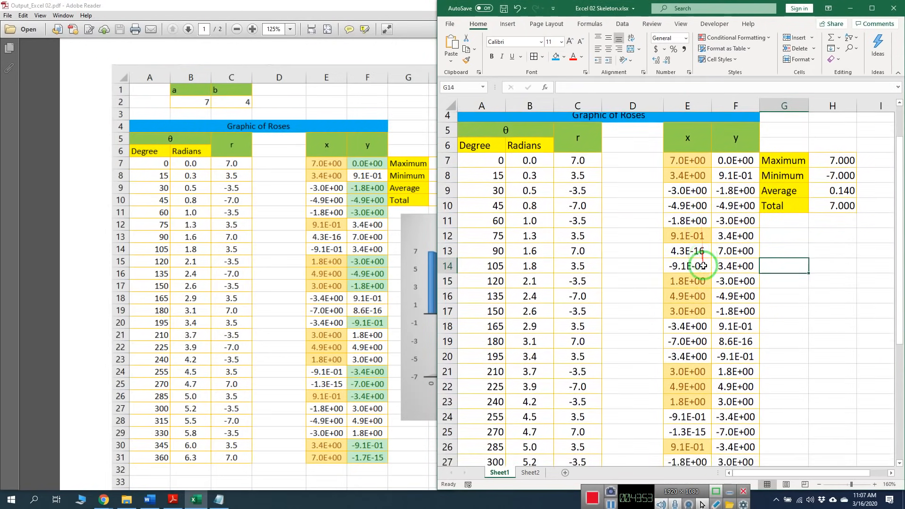
pyautogui.scroll(4, 691, 362)
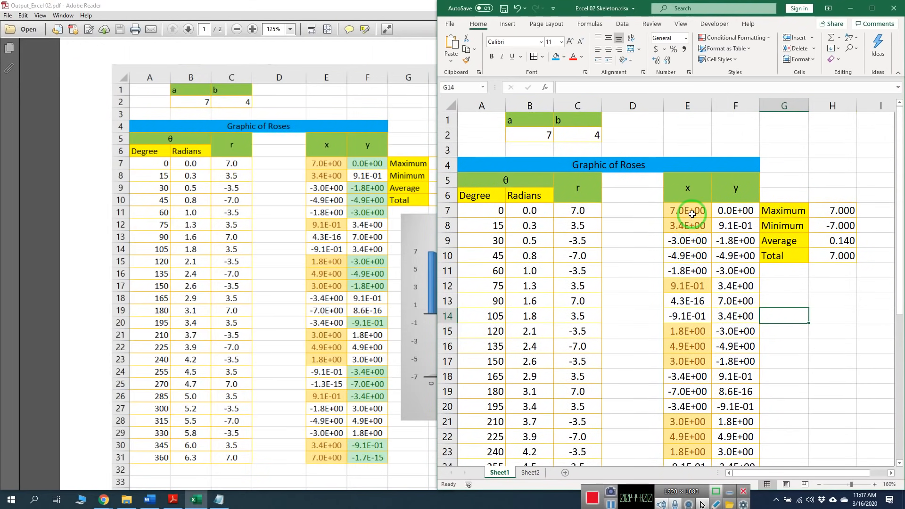
pyautogui.click(843, 239)
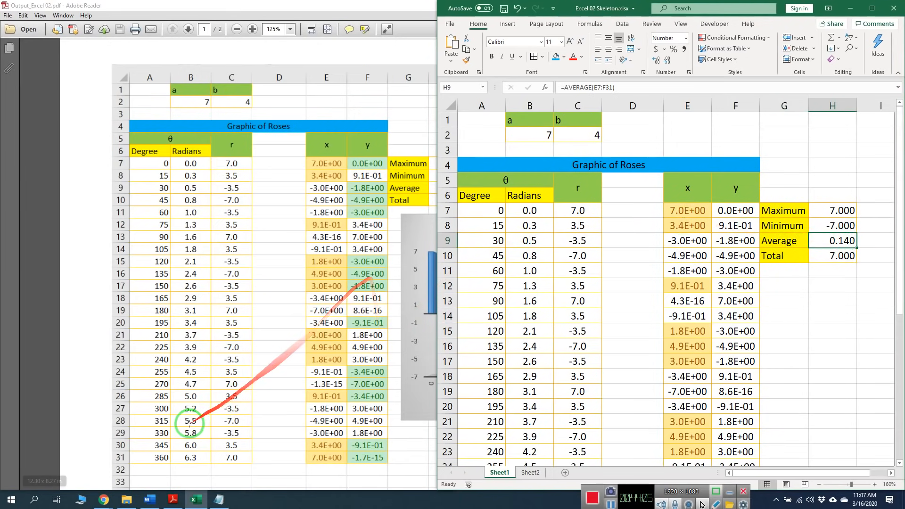
# Switch to the Word exercise document and highlight the remaining text of question 14 in green
pyautogui.click(162, 504)
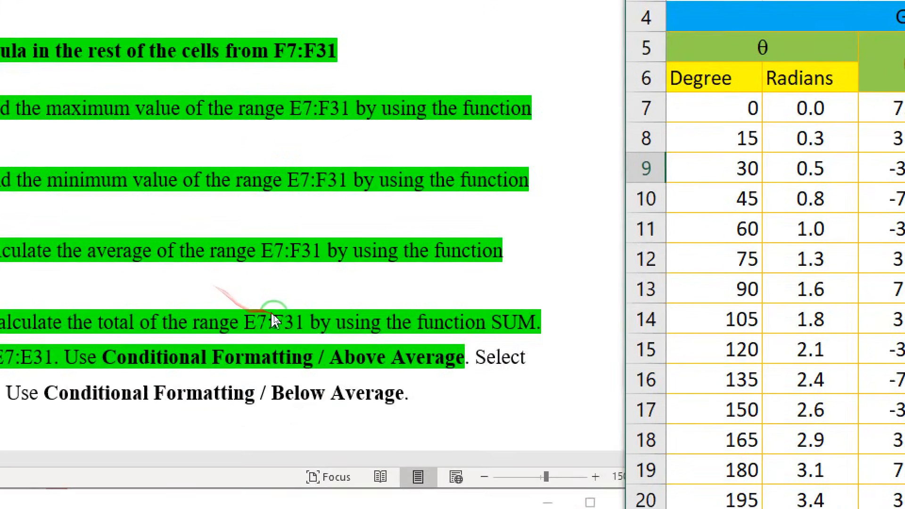
pyautogui.moveTo(448, 359); pyautogui.dragTo(470, 391)
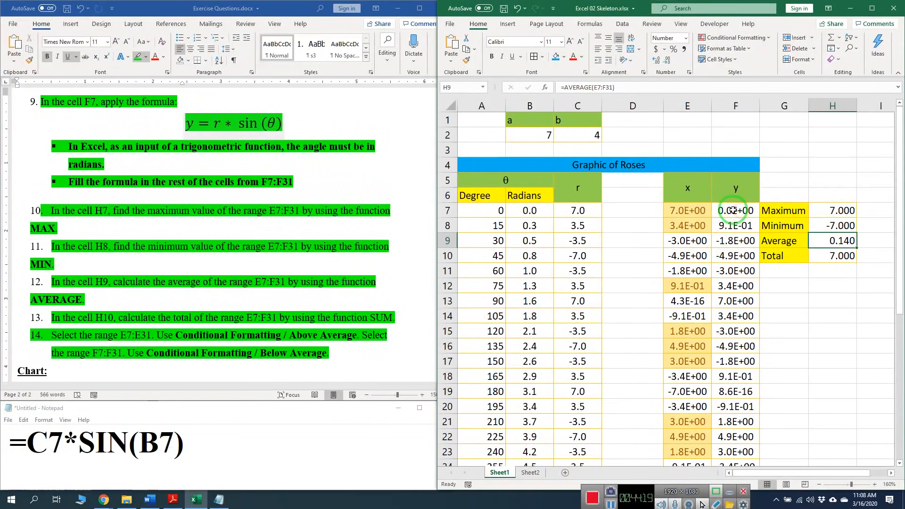
# Apply a Below Average conditional formatting rule to F7:F31 in the workbook using Green Fill with Dark Green Text, matching the solution PDF
pyautogui.moveTo(732, 210); pyautogui.dragTo(739, 432)
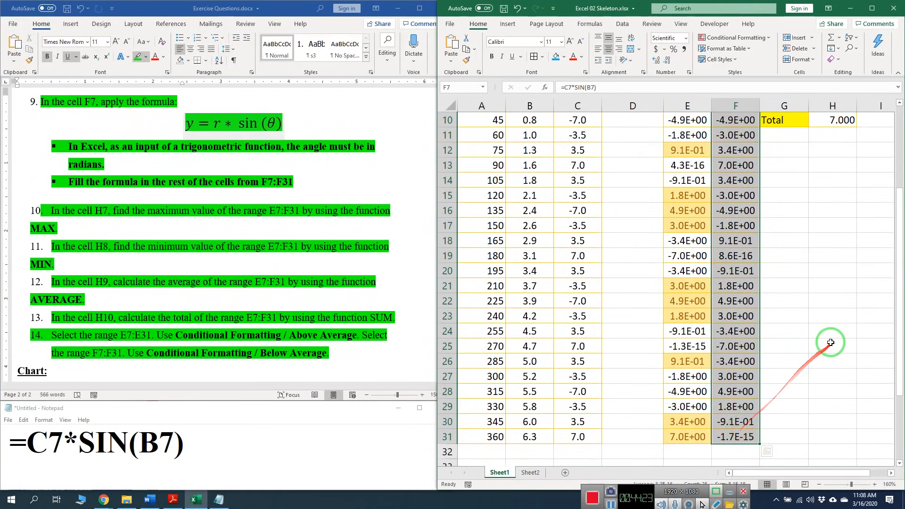
pyautogui.scroll(3, 823, 330)
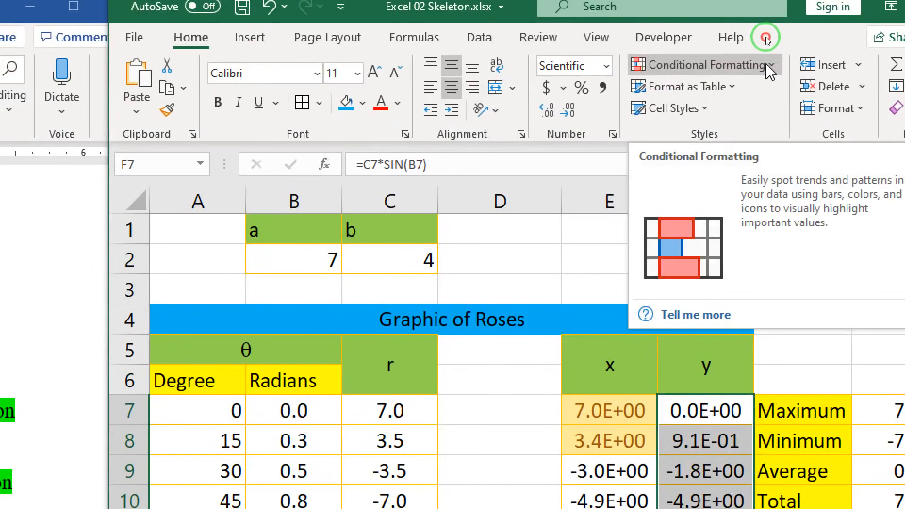
pyautogui.click(765, 40)
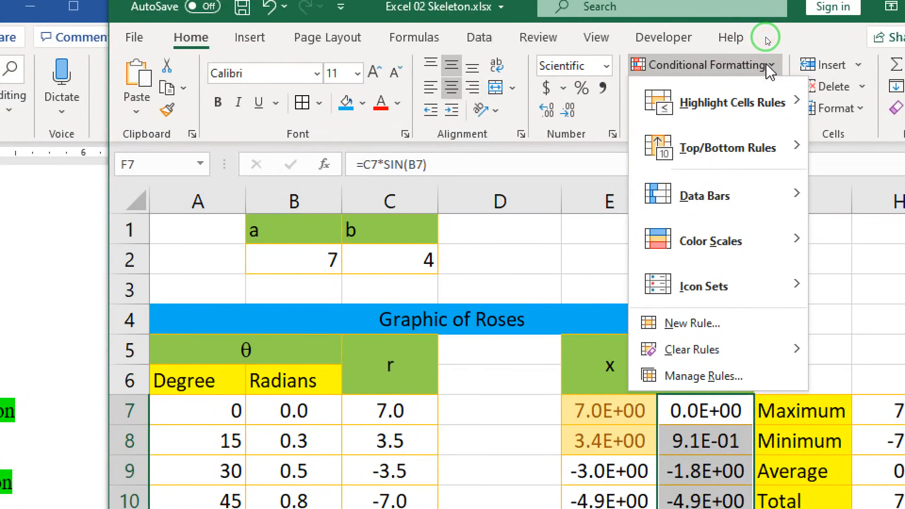
pyautogui.moveTo(789, 141)
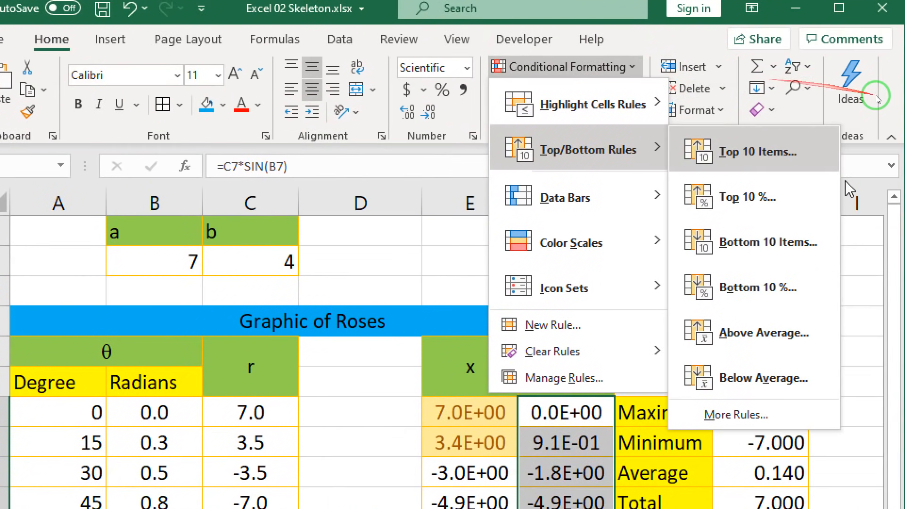
pyautogui.click(771, 381)
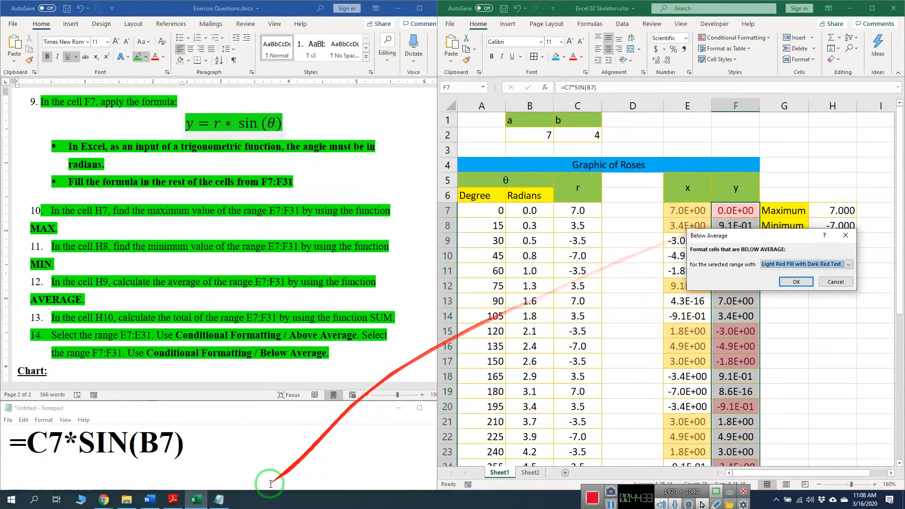
pyautogui.click(172, 500)
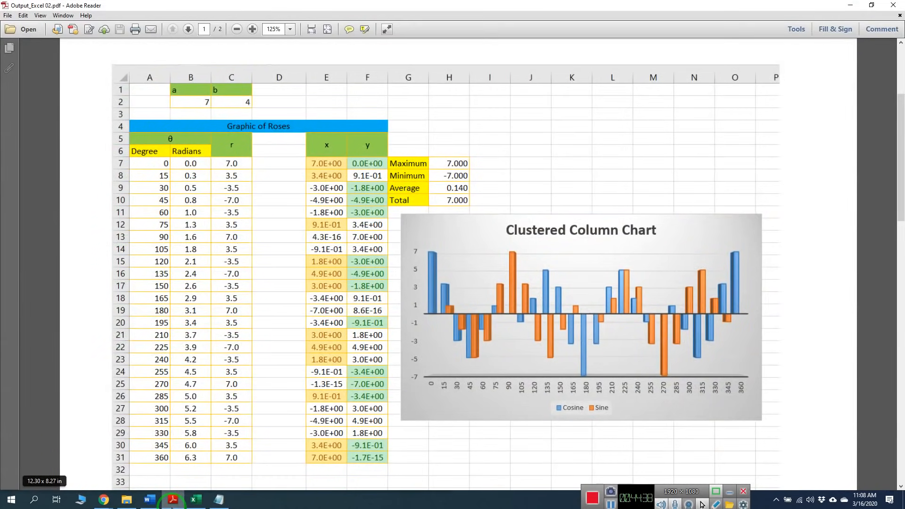
pyautogui.click(197, 499)
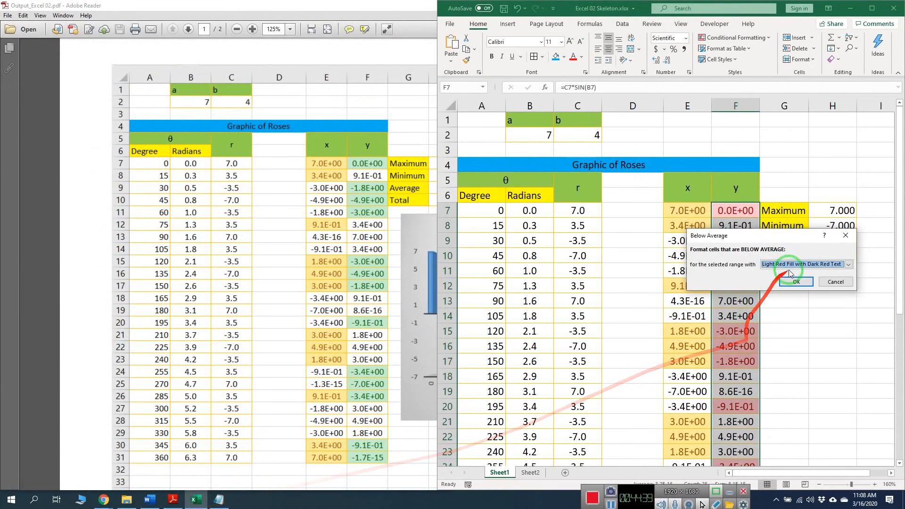
pyautogui.click(848, 264)
pyautogui.click(792, 285)
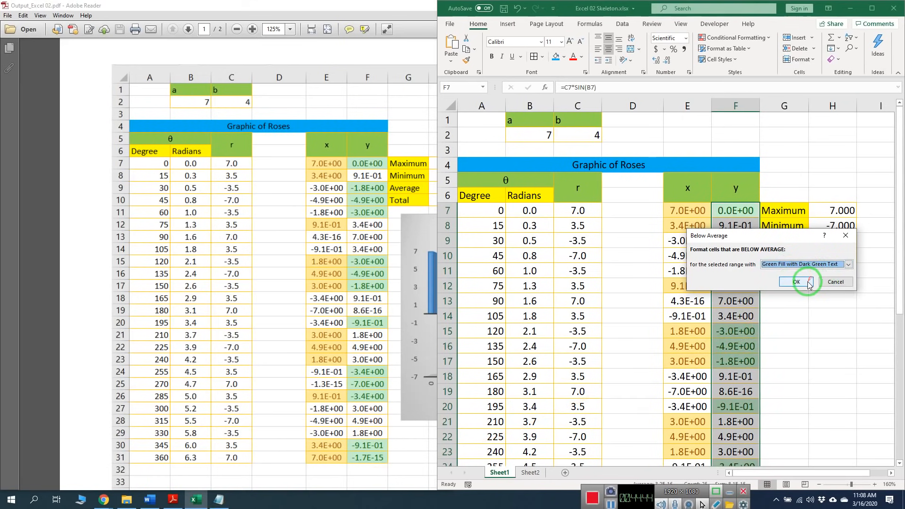
pyautogui.click(796, 281)
pyautogui.click(814, 329)
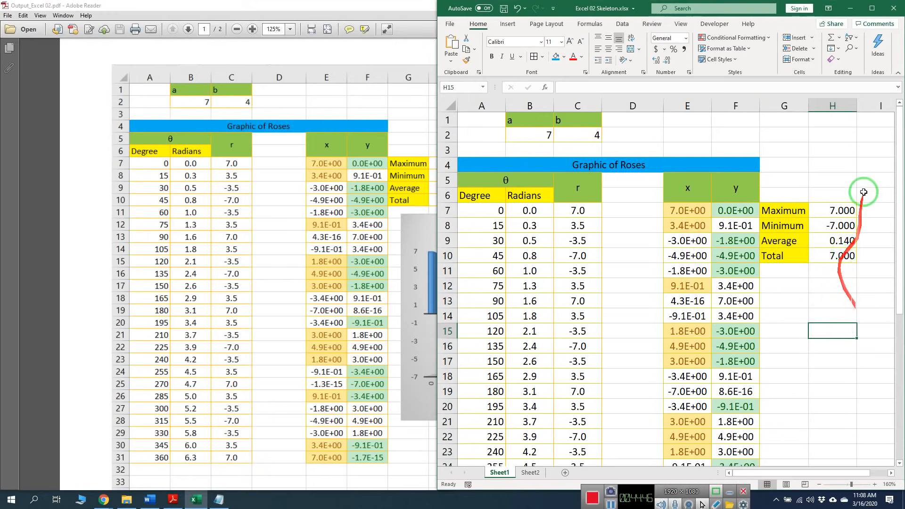
pyautogui.scroll(-3, 830, 250)
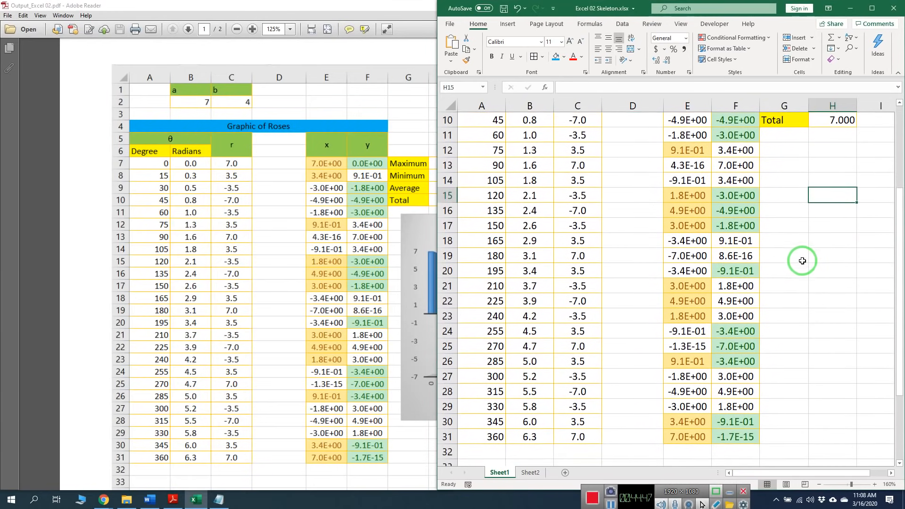
# Switch to the Word exercise document, bring Notepad forward, and read the Chart instructions in questions 15 and 16
pyautogui.click(150, 499)
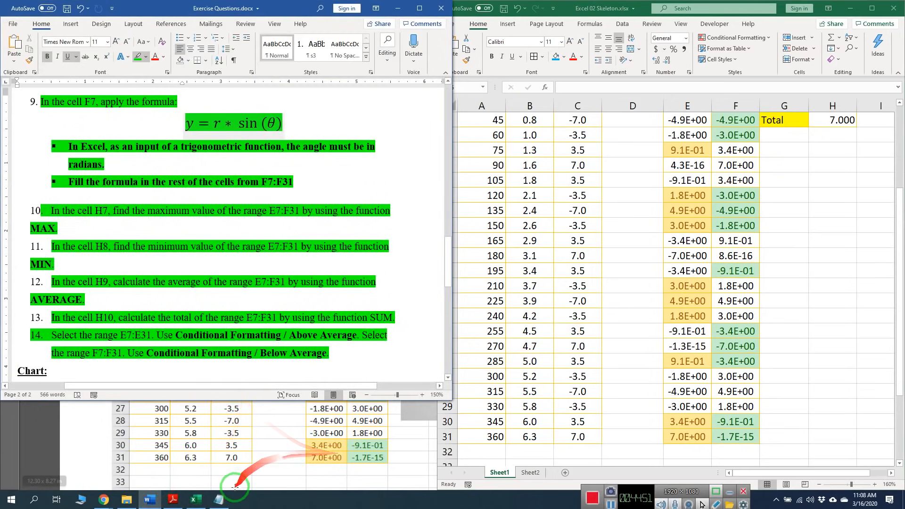
pyautogui.click(218, 499)
pyautogui.scroll(-3, 295, 242)
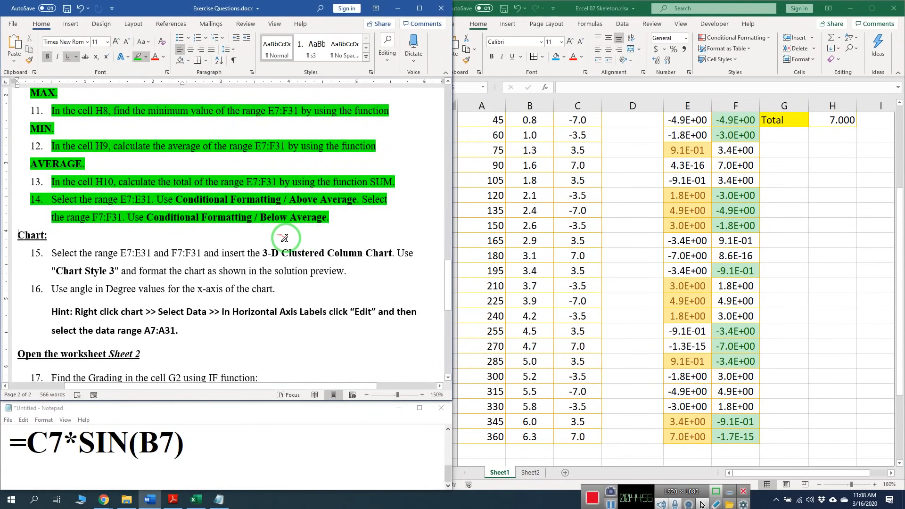
pyautogui.click(821, 263)
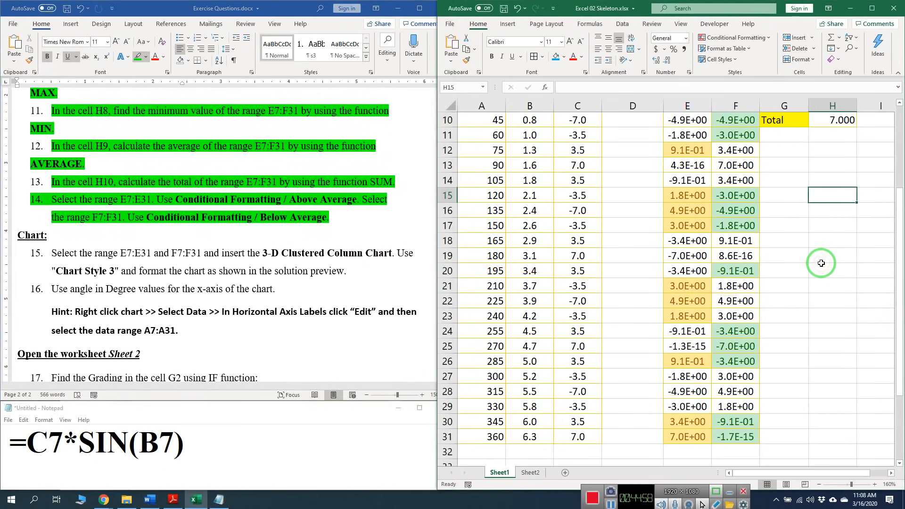
pyautogui.click(283, 283)
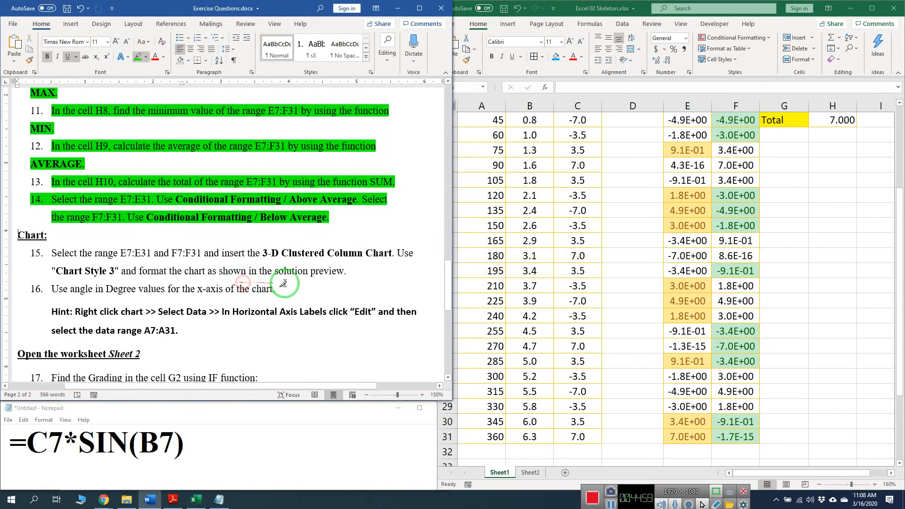
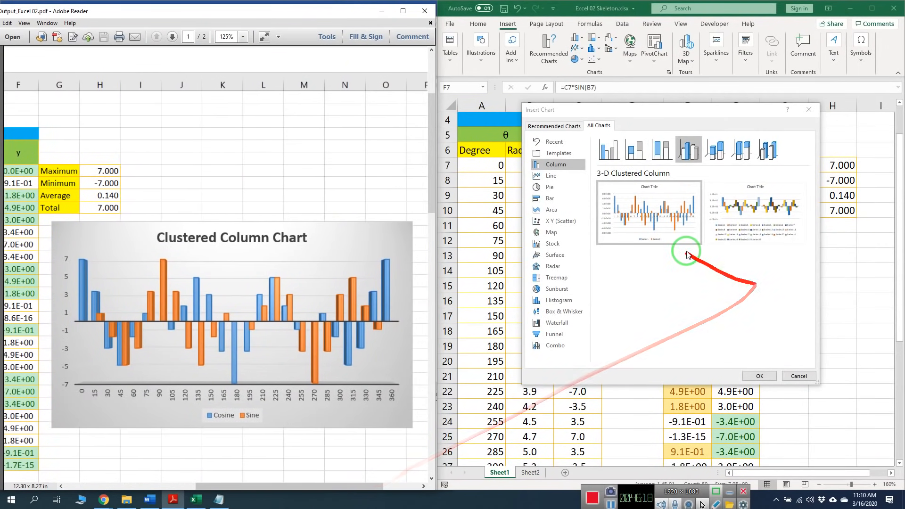
# Insert a 3-D Clustered Column chart of the x and y data and place it over rows 8 to 21
pyautogui.click(657, 224)
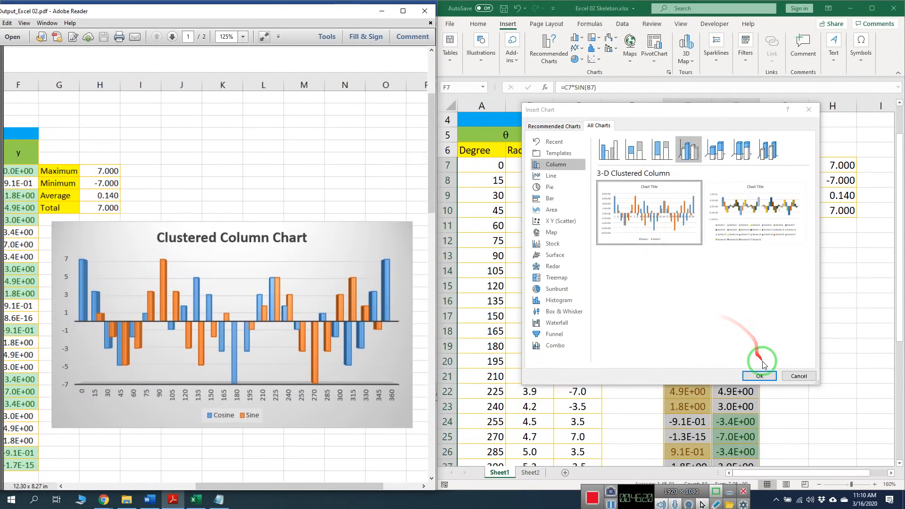
pyautogui.click(759, 376)
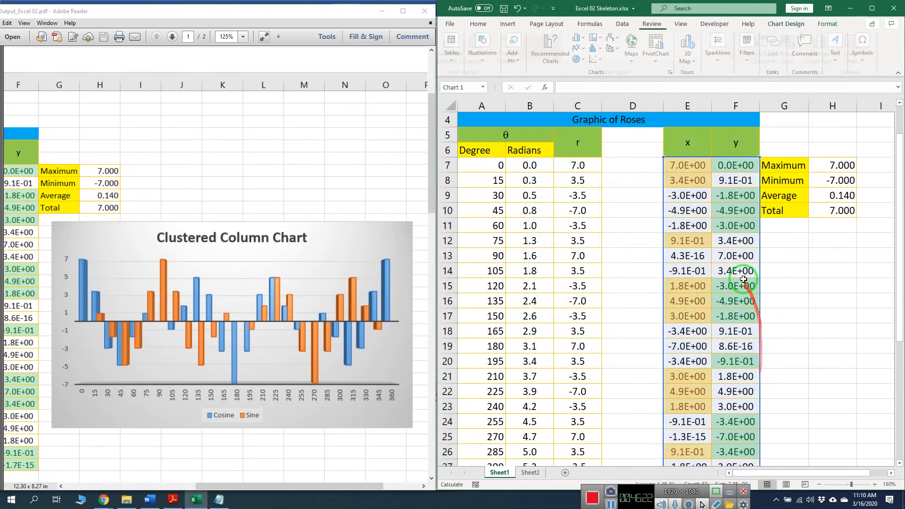
pyautogui.moveTo(714, 200)
pyautogui.mouseDown()
pyautogui.moveTo(743, 192)
pyautogui.moveTo(698, 196)
pyautogui.mouseUp()
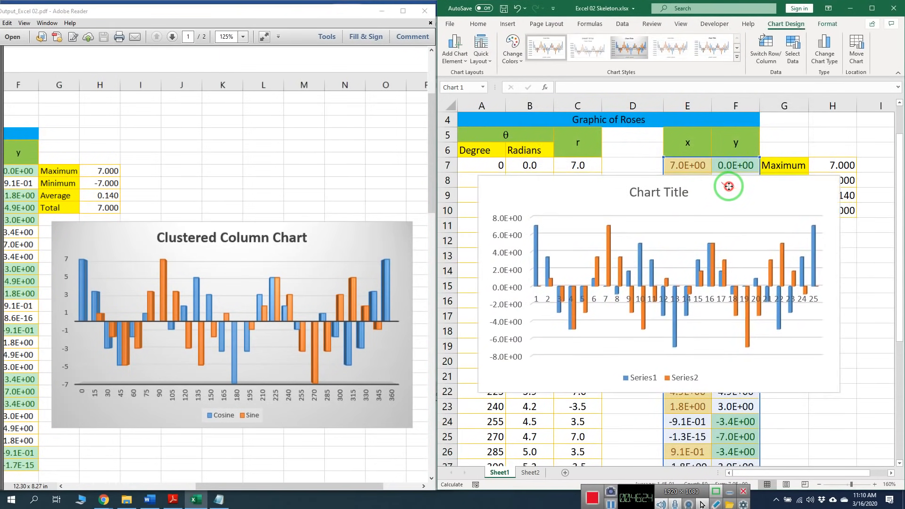
# Check question 15 in Word, apply Chart Style 3 to the column chart, and bring up the solution PDF for comparison
pyautogui.click(150, 499)
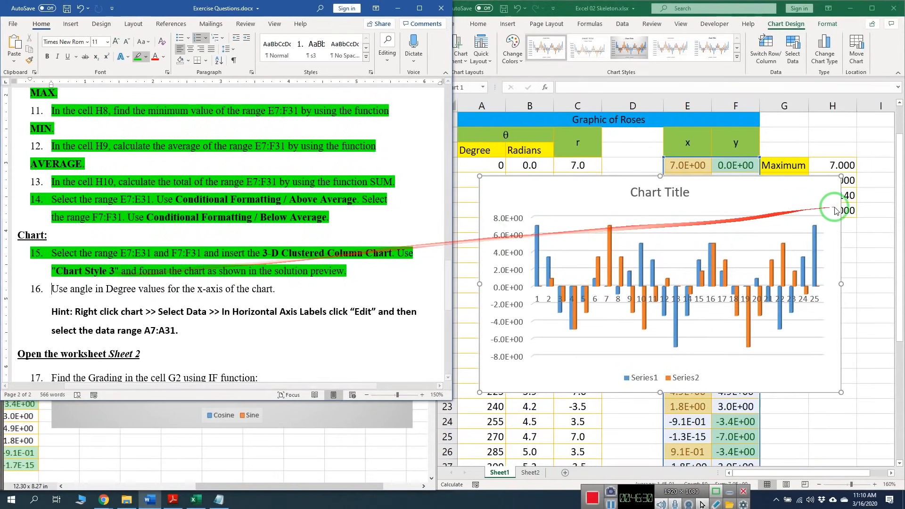
pyautogui.doubleClick(750, 189)
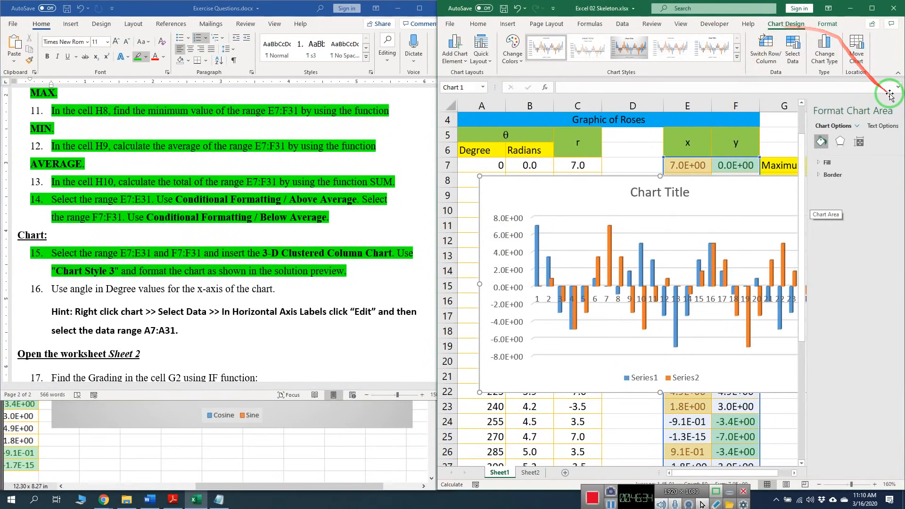
pyautogui.click(737, 56)
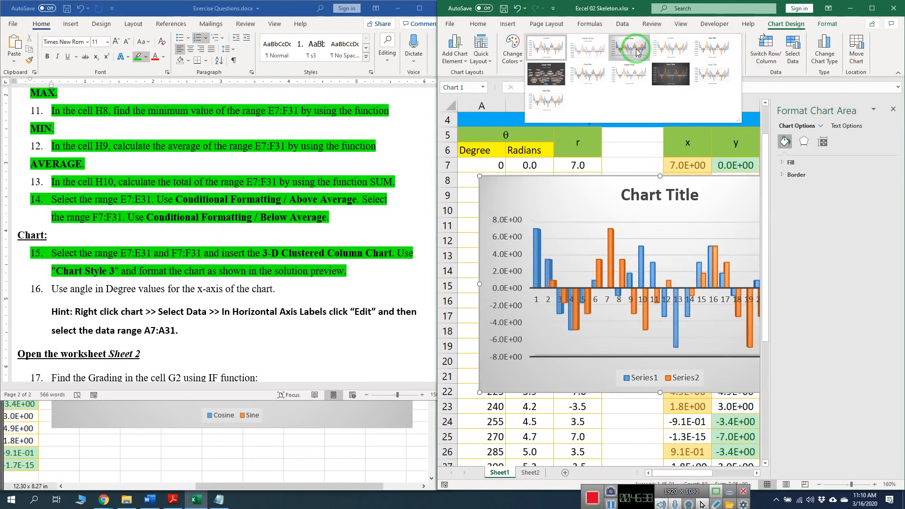
pyautogui.click(631, 52)
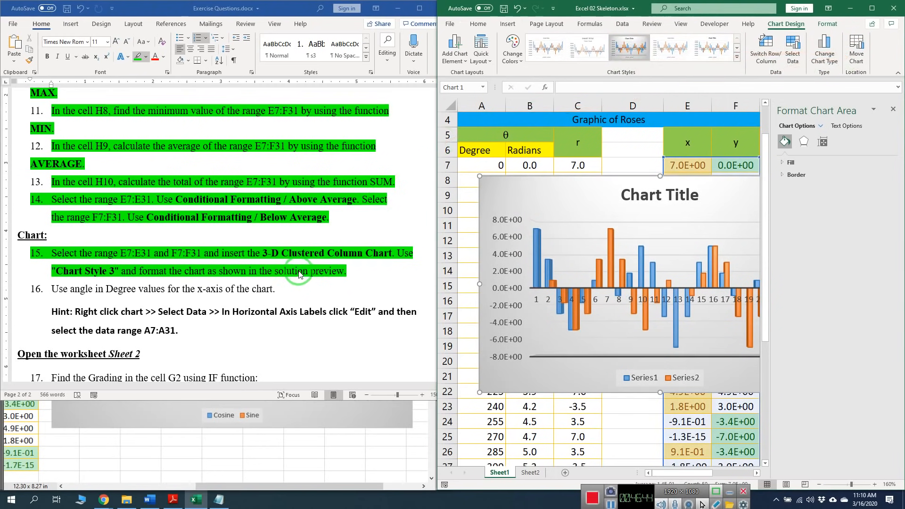
pyautogui.click(343, 424)
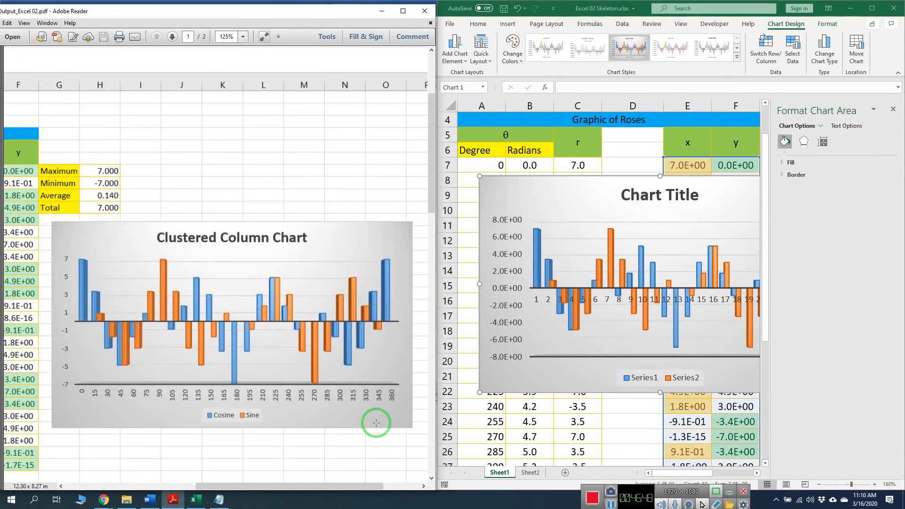
# Close the chart formatting options and change the chart title to "Clustered Column Chart"
pyautogui.click(893, 109)
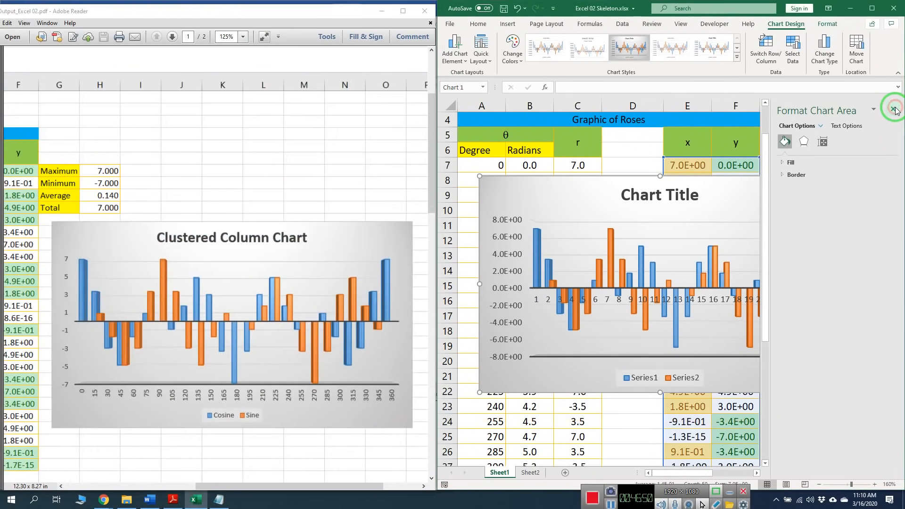
pyautogui.click(894, 111)
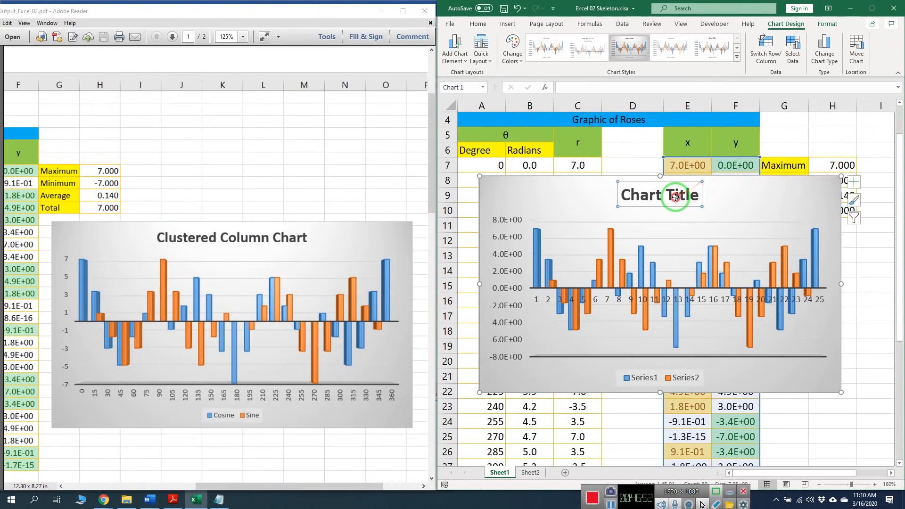
pyautogui.doubleClick(659, 196)
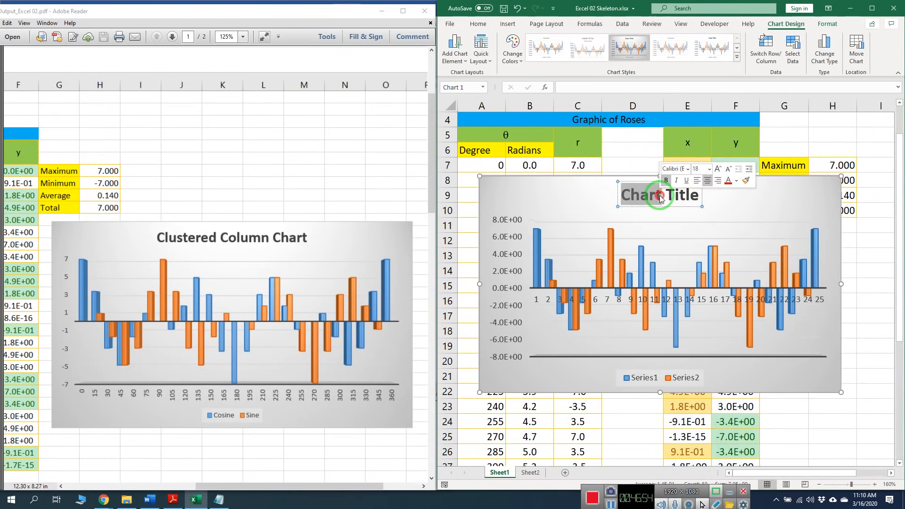
pyautogui.click(660, 195)
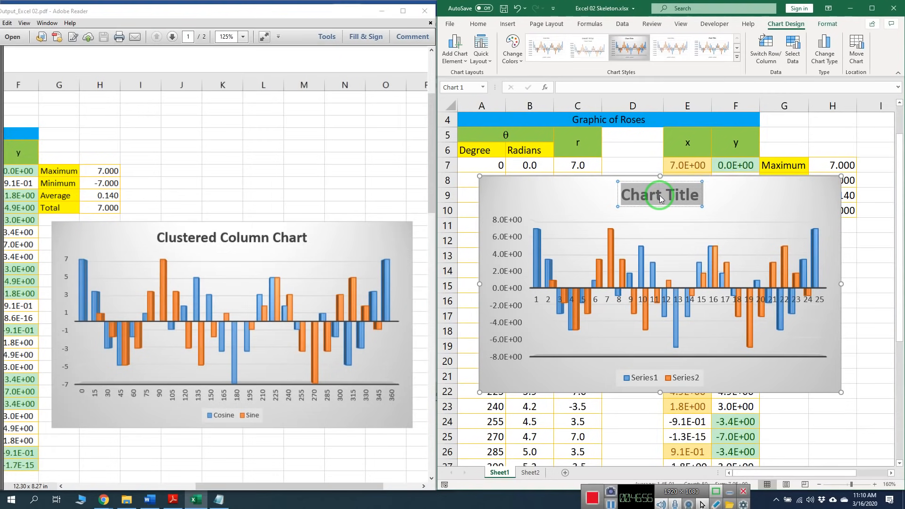
pyautogui.write('Clustered')
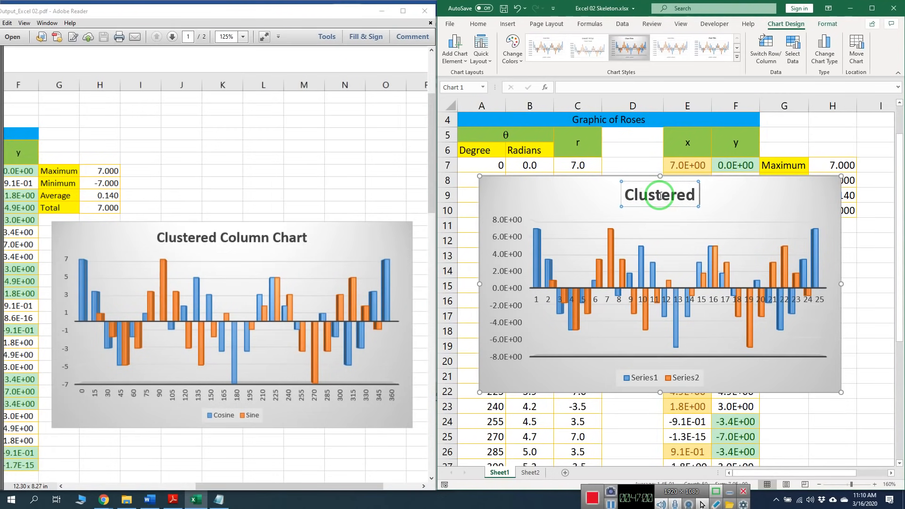
pyautogui.click(703, 199)
pyautogui.write('C')
pyautogui.scroll(1, 703, 198)
pyautogui.click(686, 240)
pyautogui.click(696, 240)
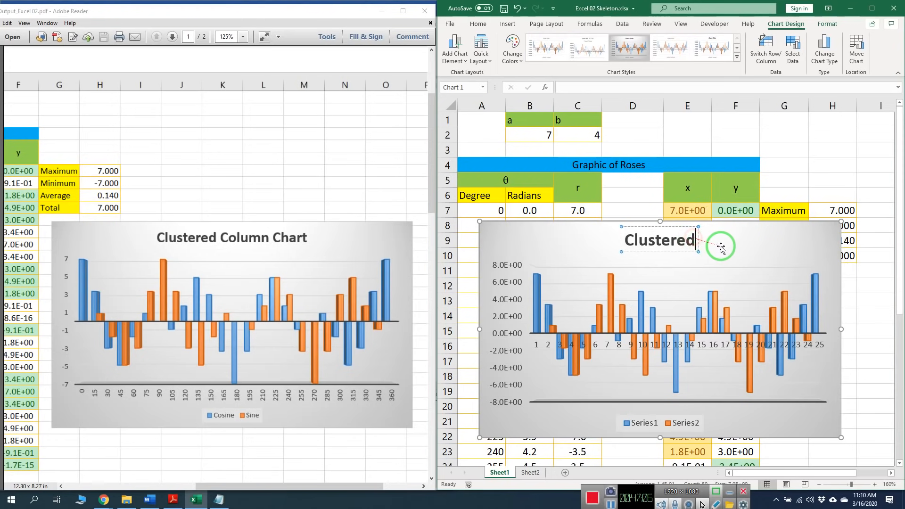
pyautogui.write('Column')
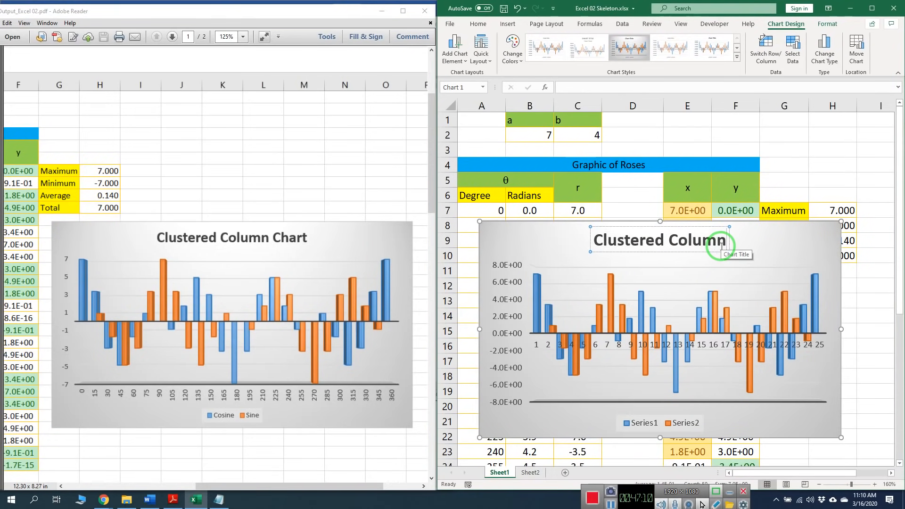
pyautogui.write(' Chart')
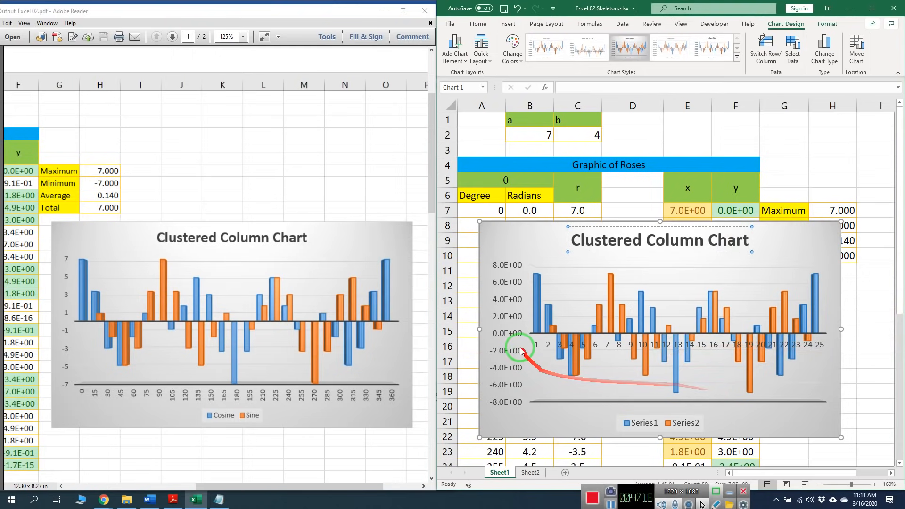
# Edit the chart's data source and rename the first series, with values E7:E31, to Cosine
pyautogui.click(707, 349)
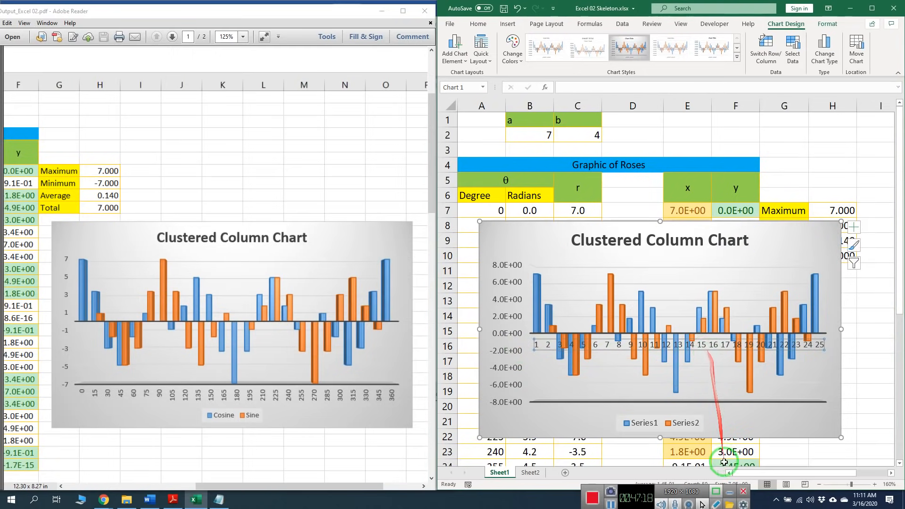
pyautogui.press('super+plus')
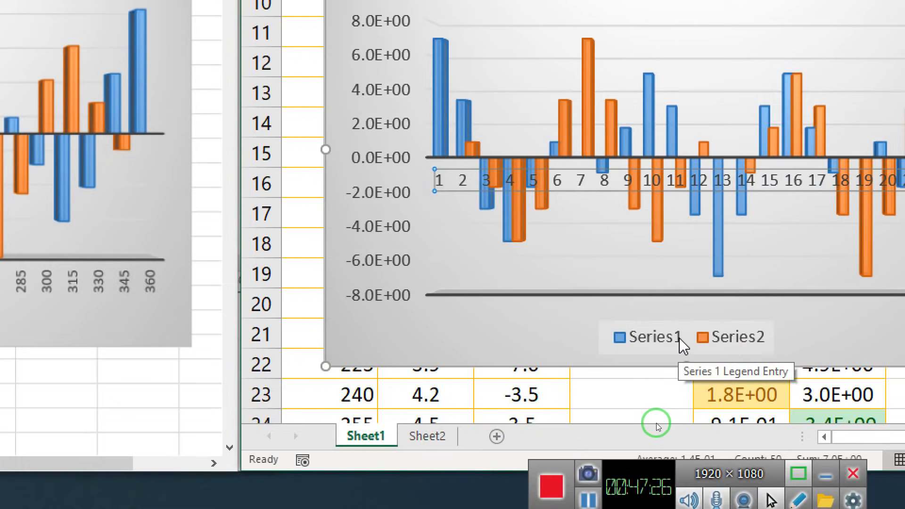
pyautogui.hotkey('ctrl', '4')
pyautogui.hotkey('ctrl', '4')
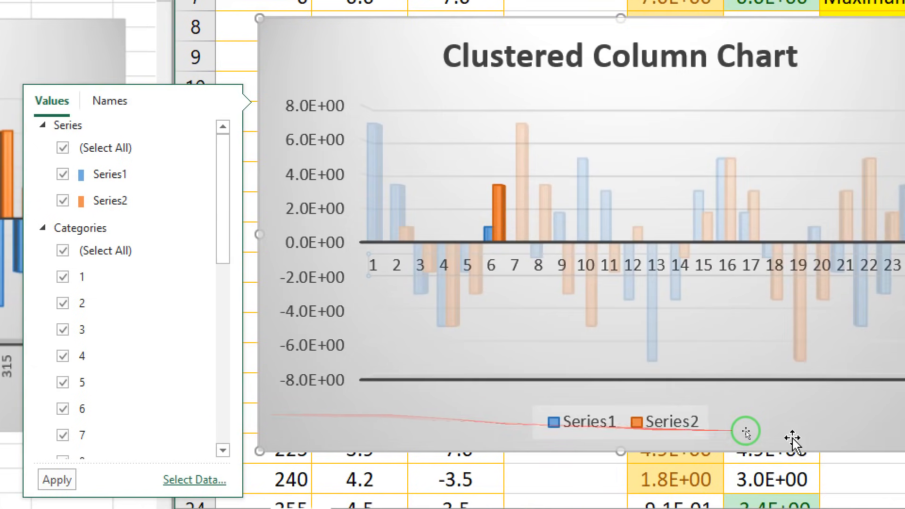
pyautogui.hotkey('ctrl', '4')
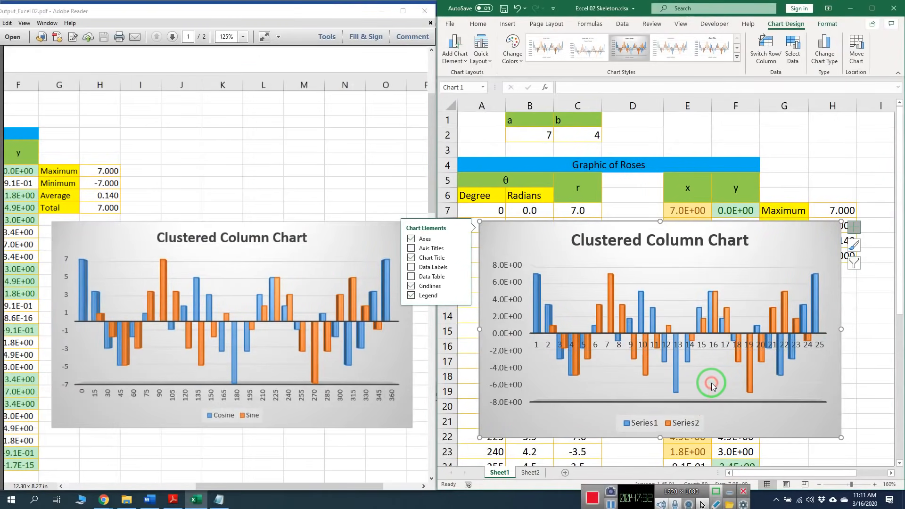
pyautogui.click(714, 377)
pyautogui.hotkey('ctrl', '4')
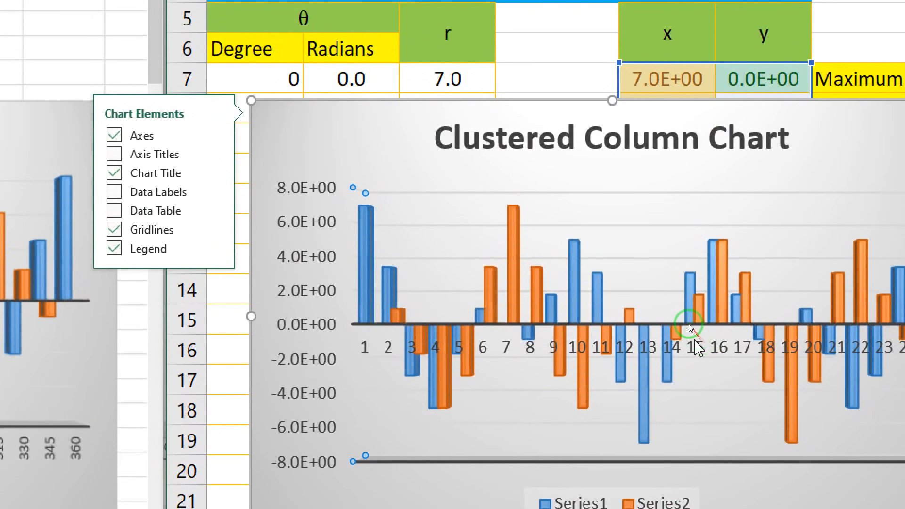
pyautogui.rightClick(697, 322)
pyautogui.click(745, 367)
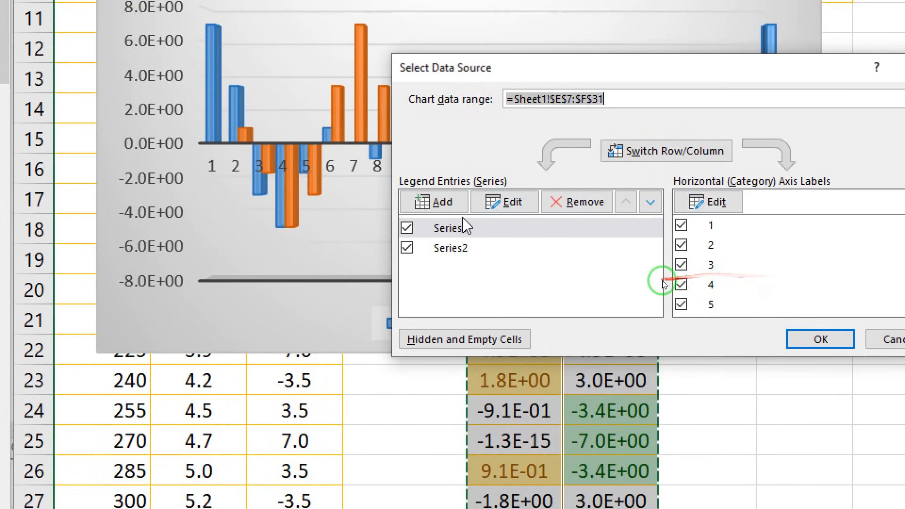
pyautogui.click(626, 228)
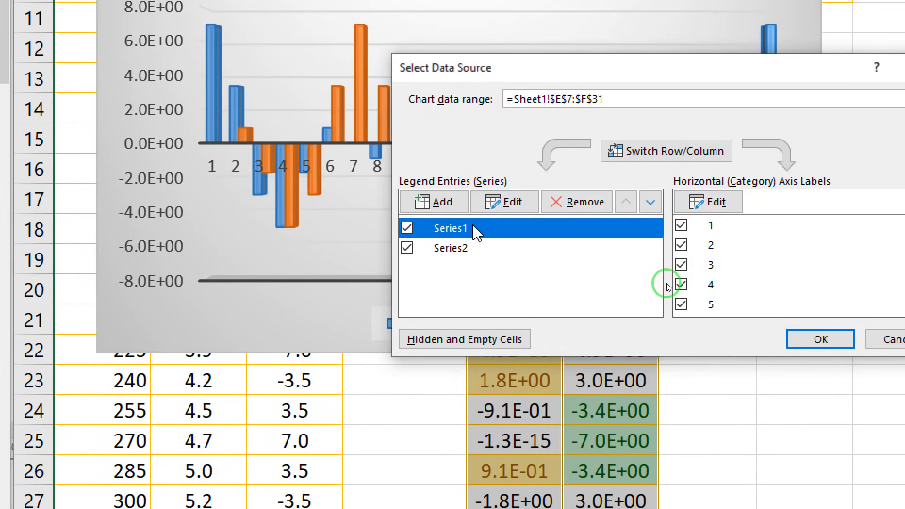
pyautogui.click(513, 208)
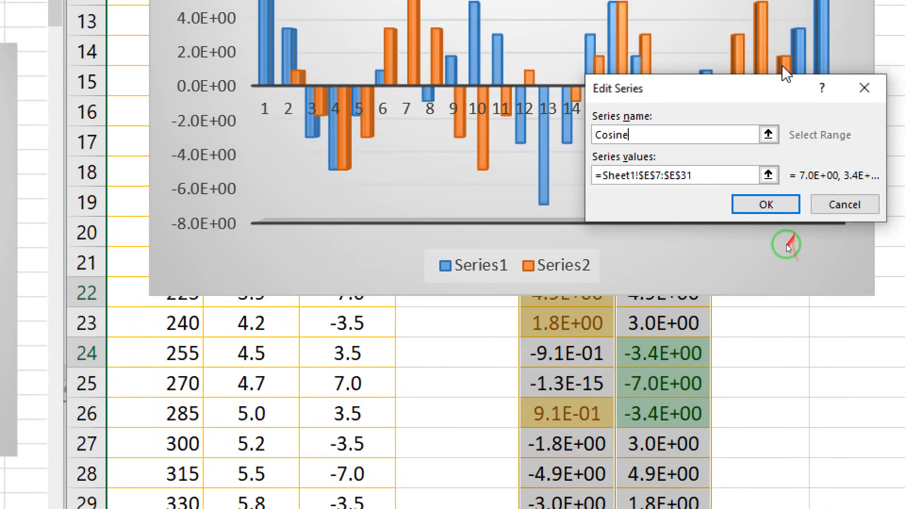
pyautogui.click(767, 206)
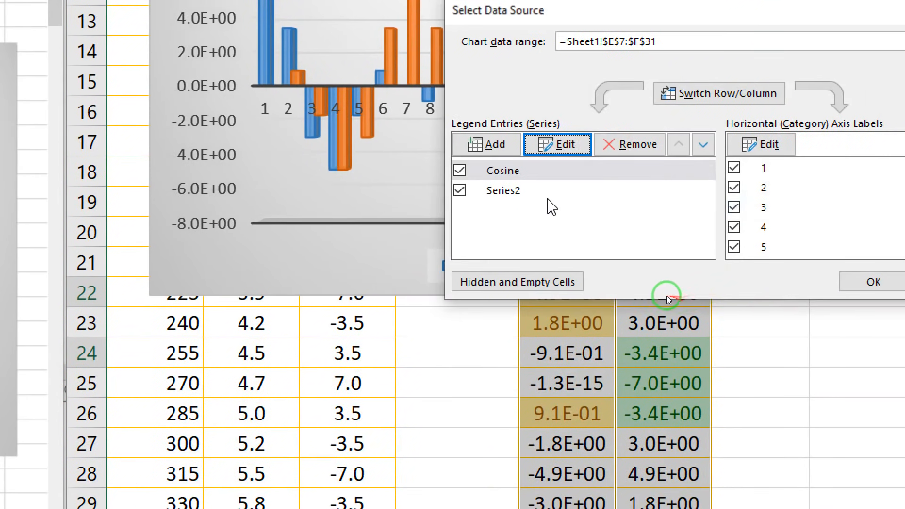
# Rename the second chart series, with values F7:F31, to Sine and apply the data source changes
pyautogui.click(523, 192)
pyautogui.click(558, 147)
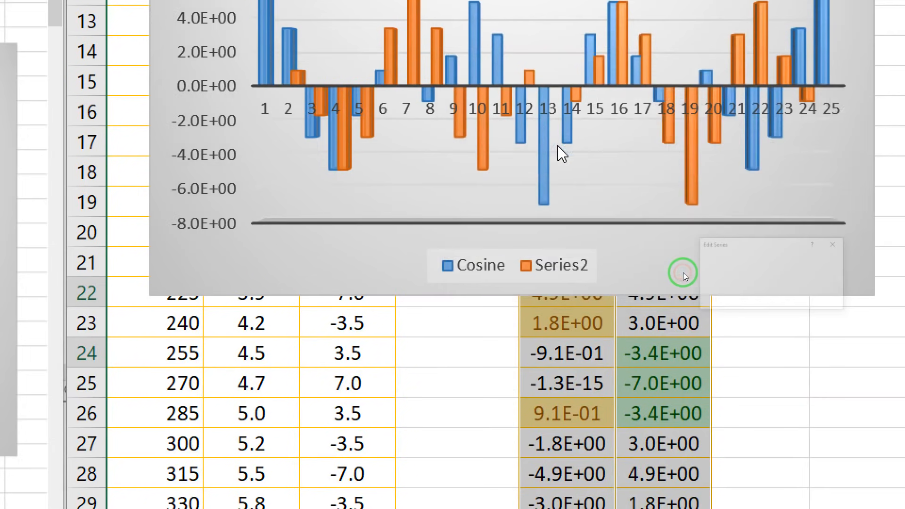
pyautogui.write('Sine')
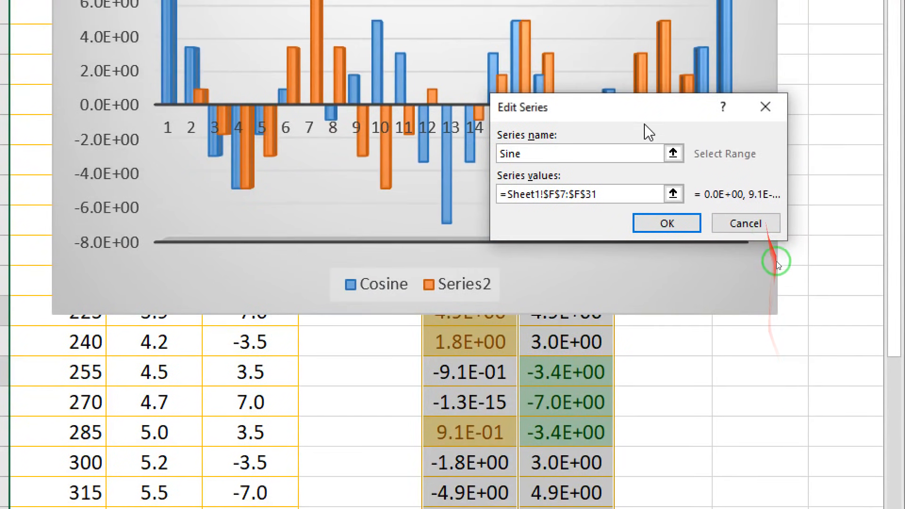
pyautogui.click(668, 222)
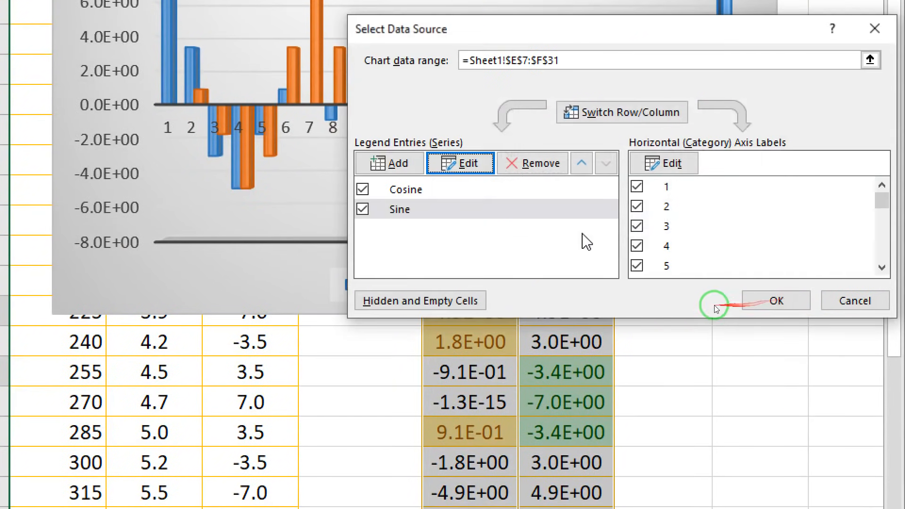
pyautogui.click(777, 300)
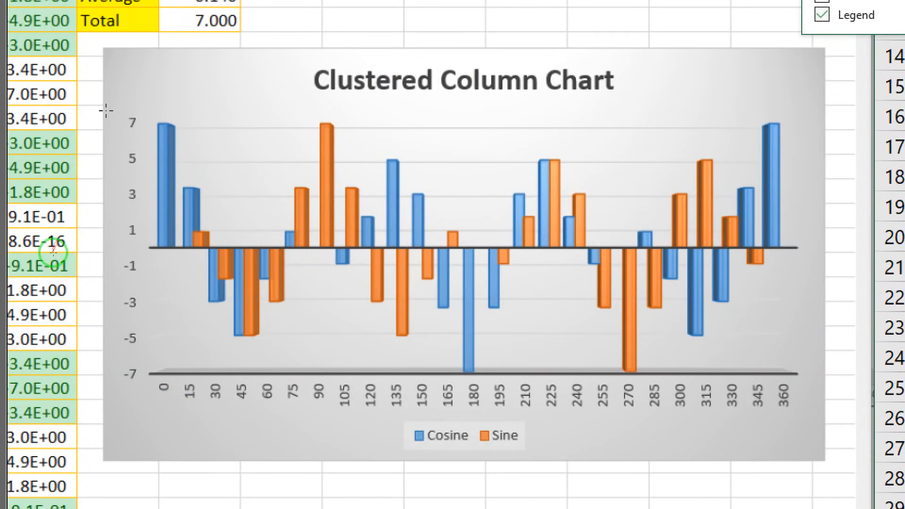
# Set the chart's vertical axis bounds to minimum -7.0 and maximum 7.0, comparing with the axis in the solution PDF
pyautogui.moveTo(109, 106); pyautogui.dragTo(146, 400)
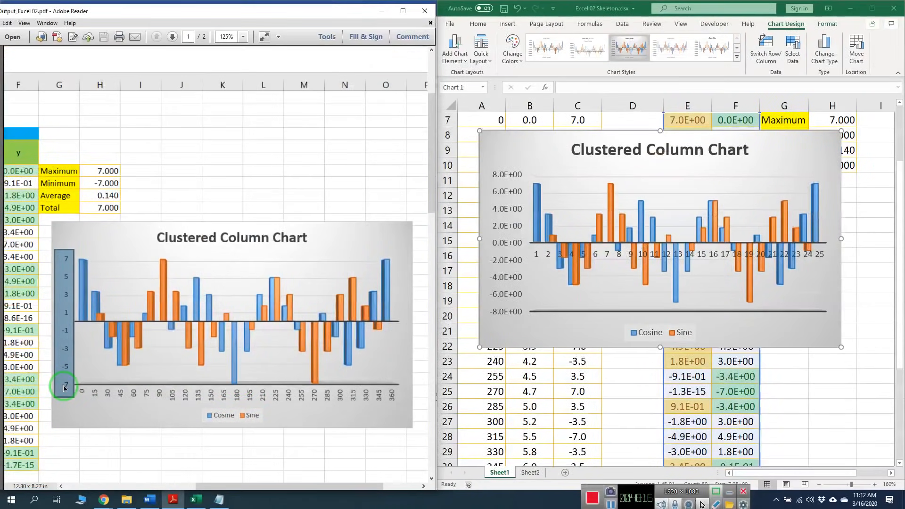
pyautogui.click(509, 281)
pyautogui.click(509, 280)
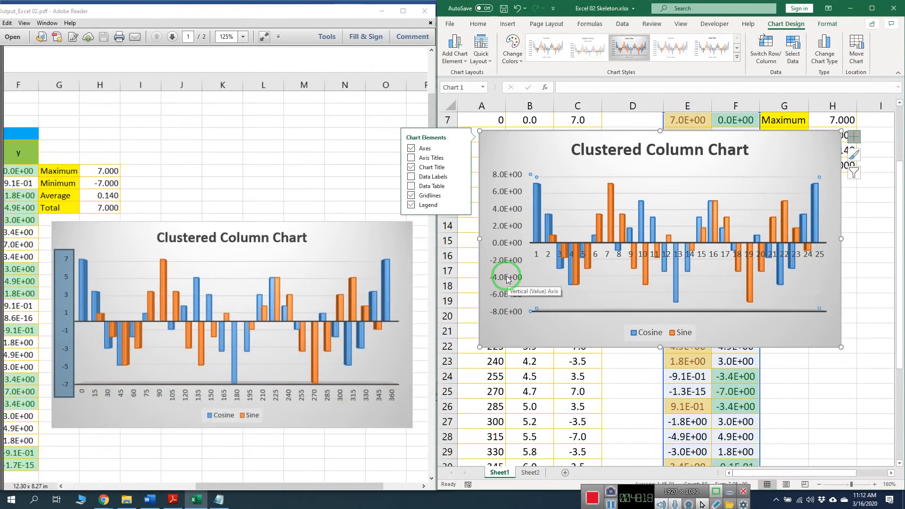
pyautogui.click(507, 278)
pyautogui.doubleClick(505, 276)
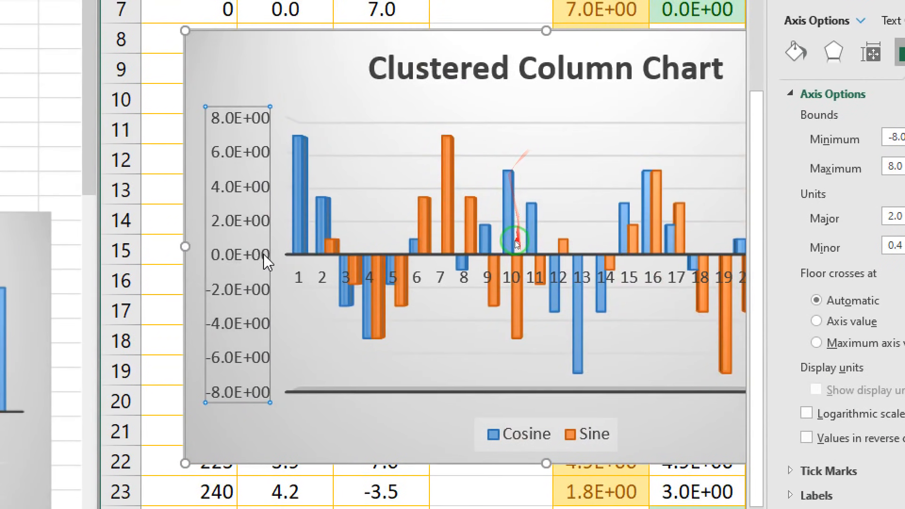
pyautogui.rightClick(234, 223)
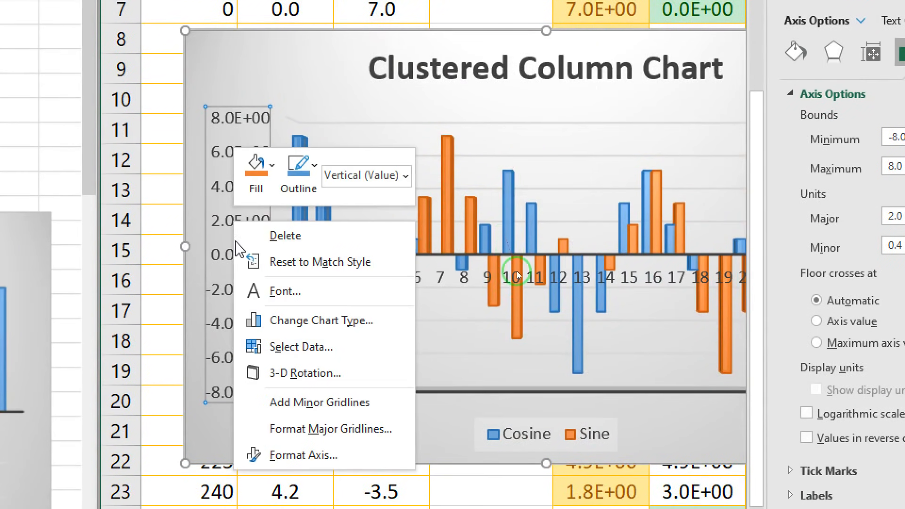
pyautogui.click(301, 450)
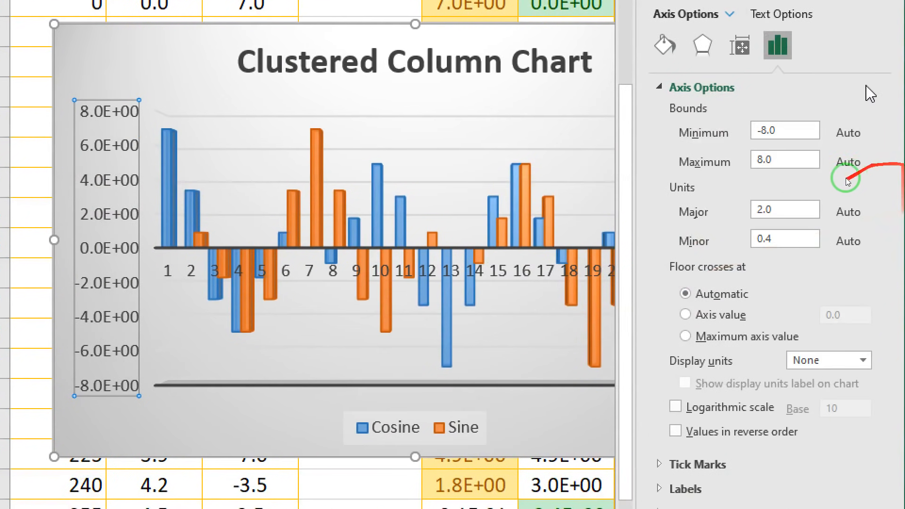
pyautogui.doubleClick(792, 130)
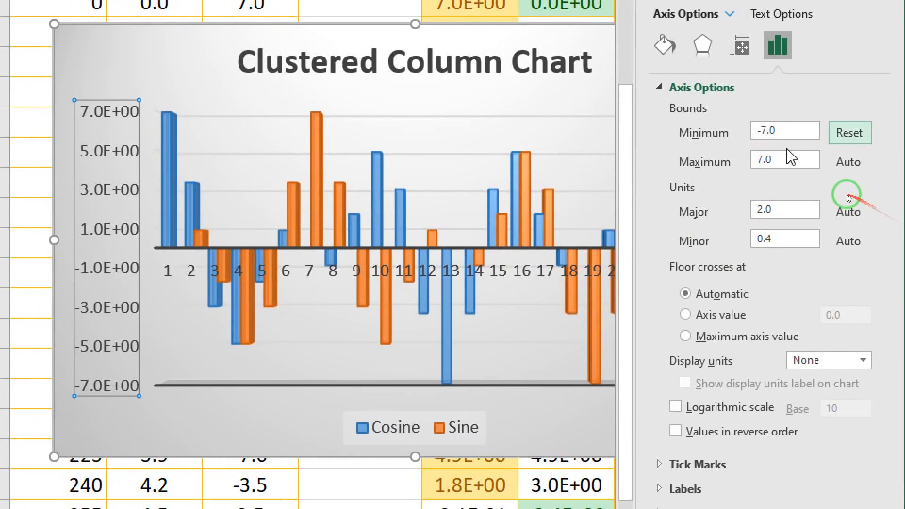
pyautogui.click(785, 207)
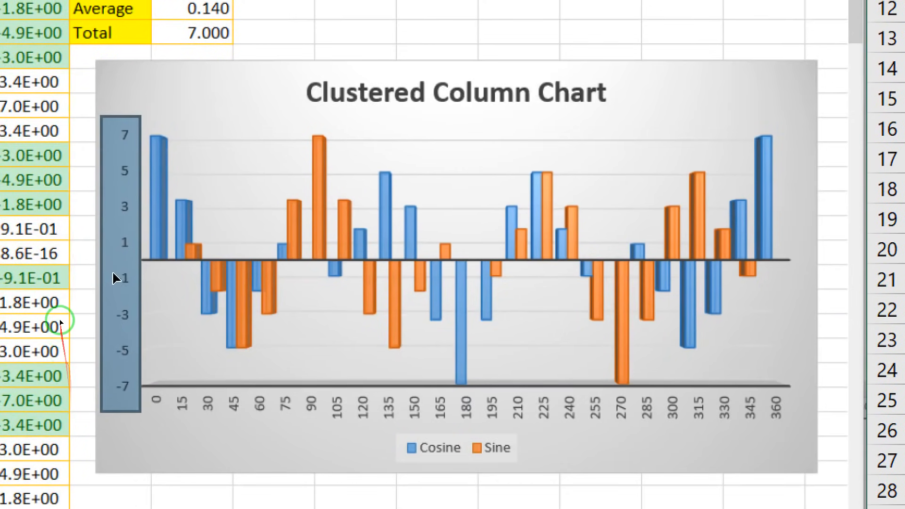
pyautogui.hotkey('ctrl', 'z')
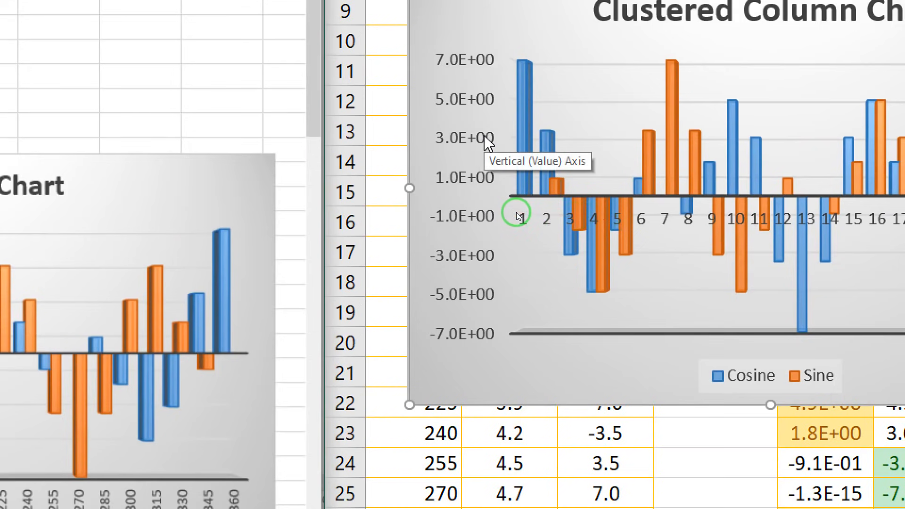
# Format the chart's vertical axis labels with the Number category and 0 decimal places
pyautogui.click(483, 146)
pyautogui.doubleClick(483, 146)
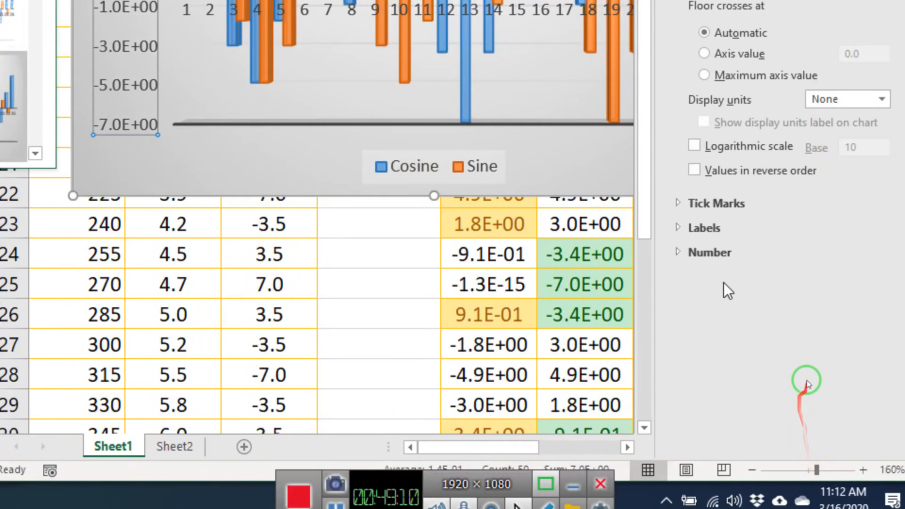
pyautogui.click(728, 253)
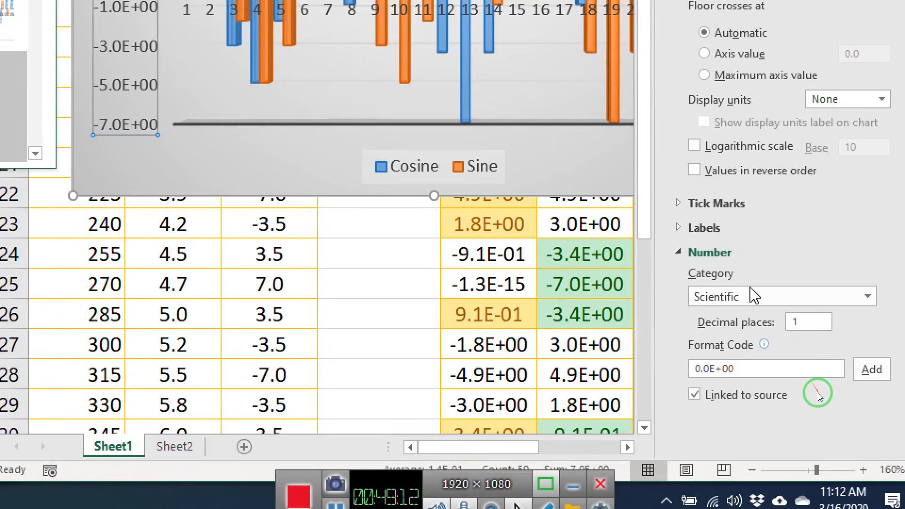
pyautogui.click(753, 302)
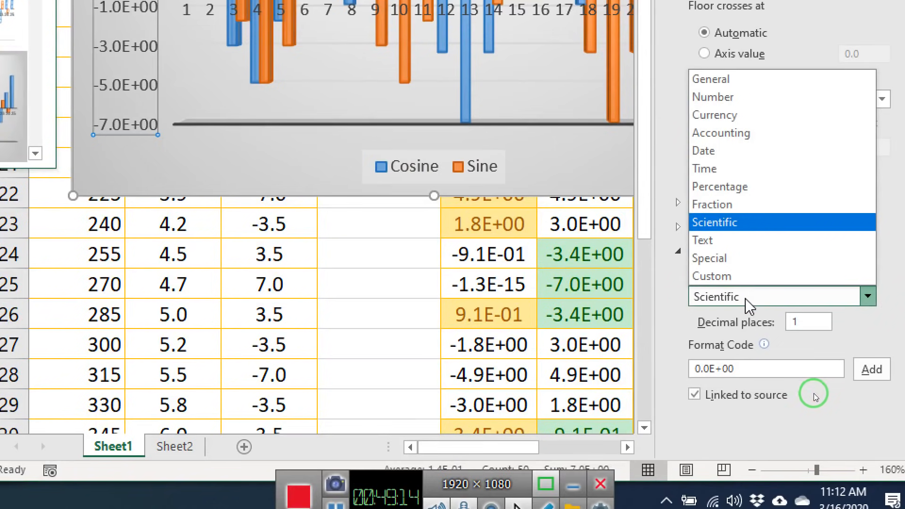
pyautogui.click(743, 83)
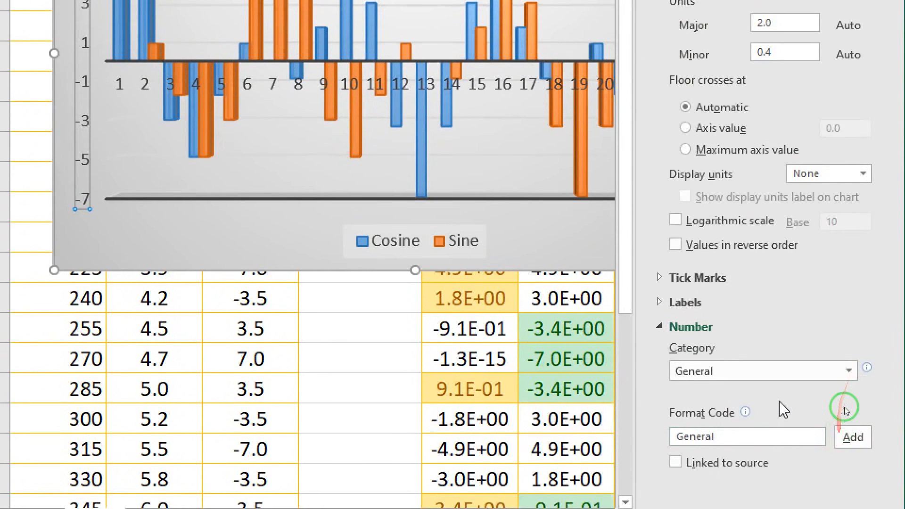
pyautogui.click(788, 372)
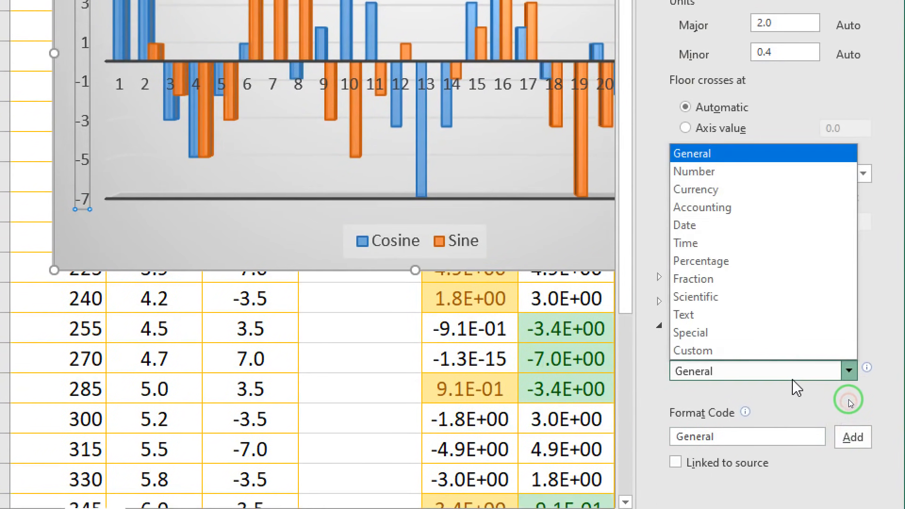
pyautogui.click(763, 172)
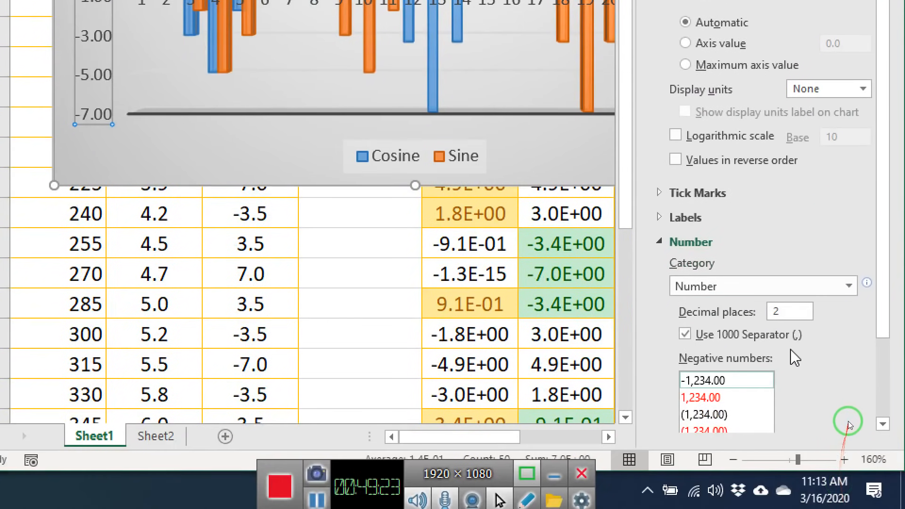
pyautogui.doubleClick(797, 311)
pyautogui.write('0')
pyautogui.press('Return')
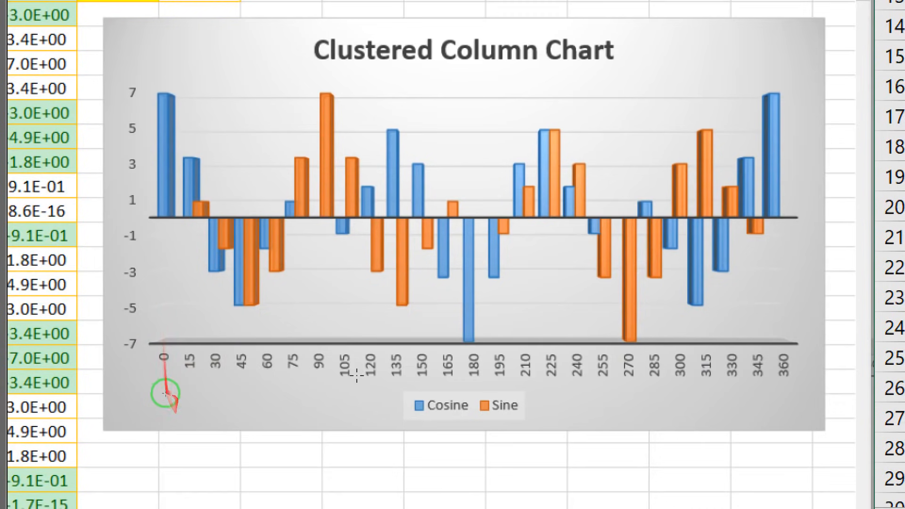
# Check the horizontal axis in the solution PDF, set the chart's horizontal axis label position to Low and close the axis formatting options
pyautogui.moveTo(156, 350); pyautogui.dragTo(753, 409)
pyautogui.moveTo(342, 408); pyautogui.dragTo(380, 407)
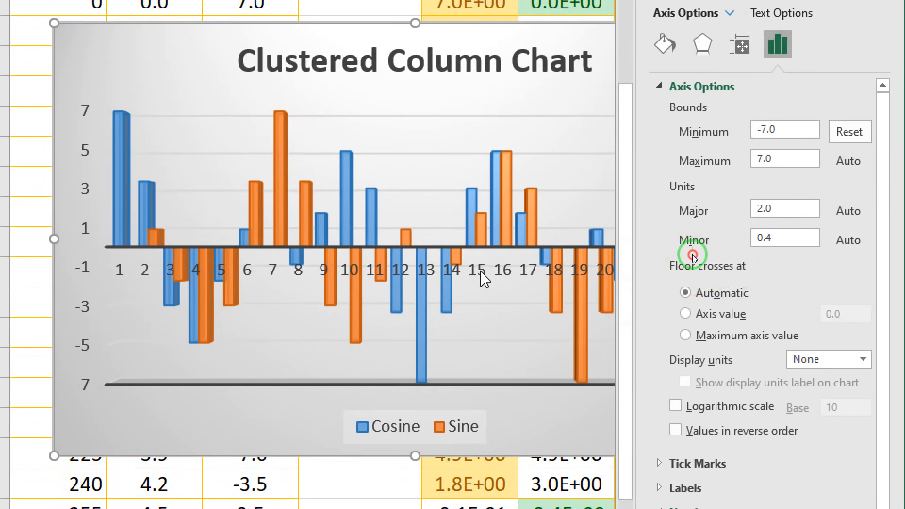
pyautogui.click(485, 276)
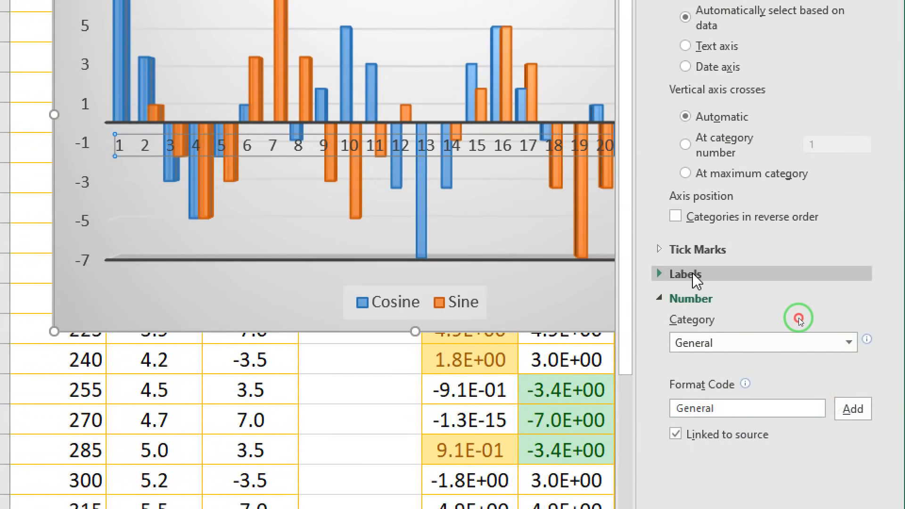
pyautogui.click(693, 341)
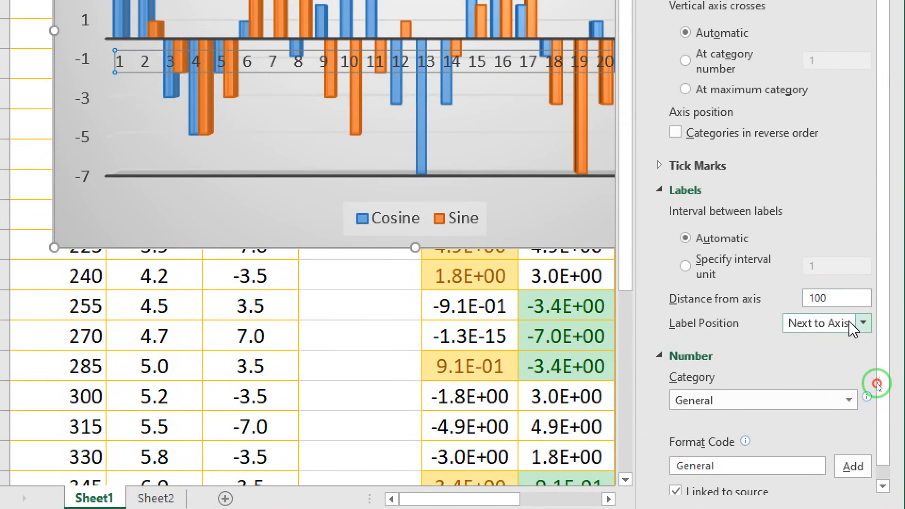
pyautogui.click(862, 303)
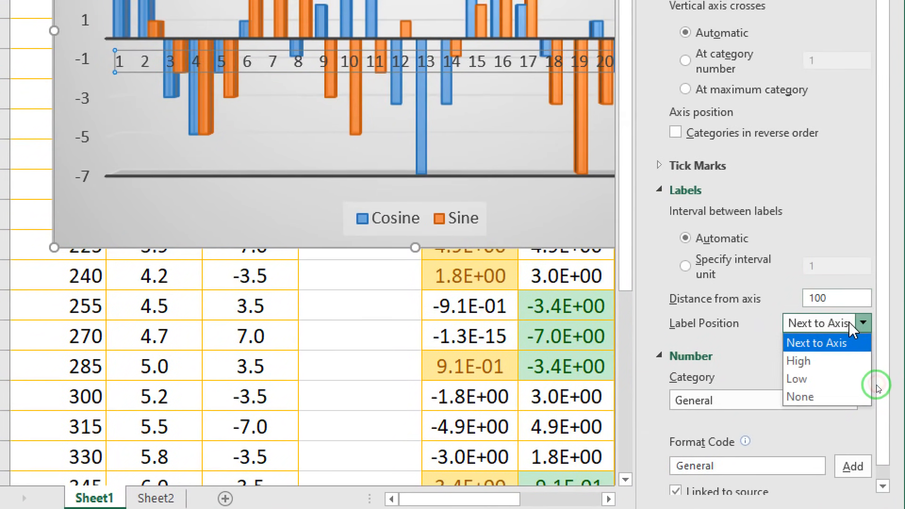
pyautogui.click(817, 377)
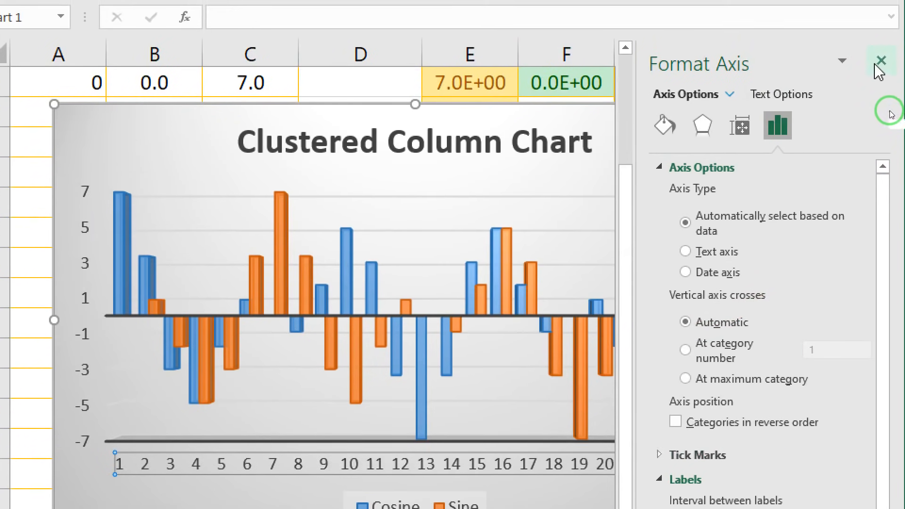
pyautogui.click(880, 61)
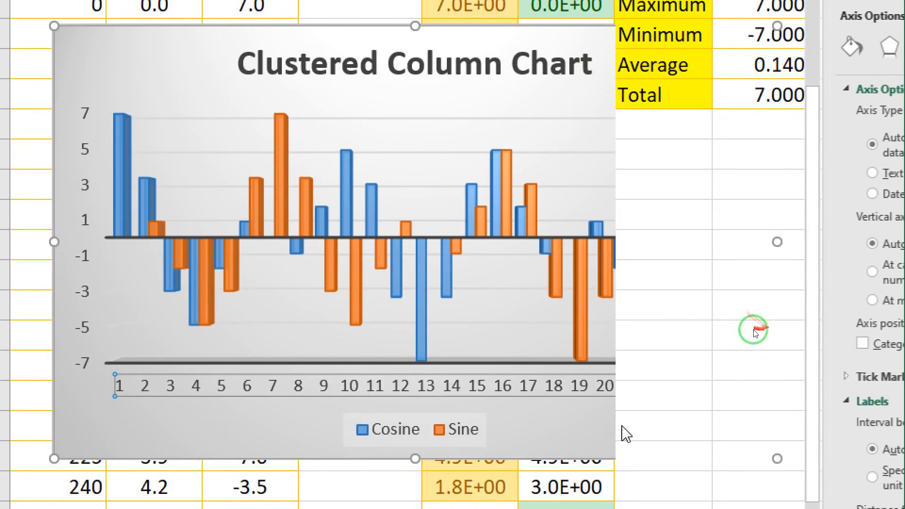
# Compare the chart's horizontal axis labels with those in the solution PDF
pyautogui.click(592, 413)
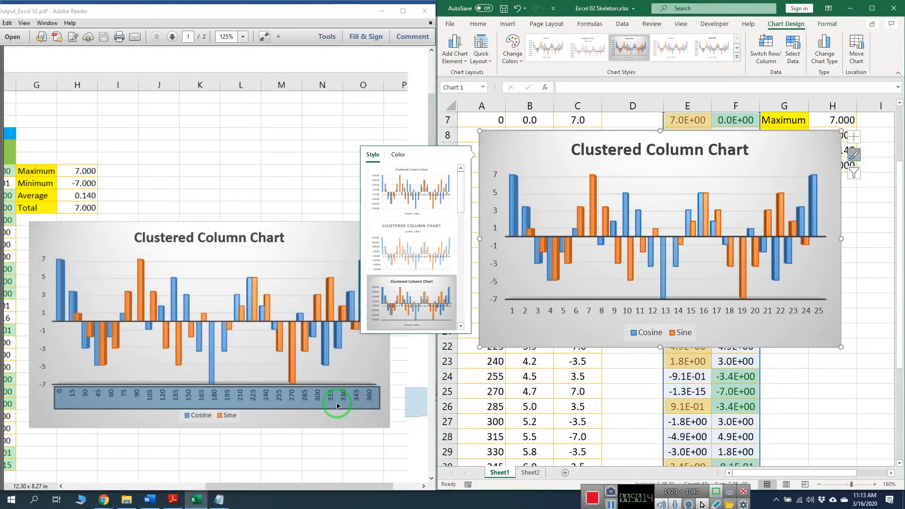
pyautogui.click(359, 417)
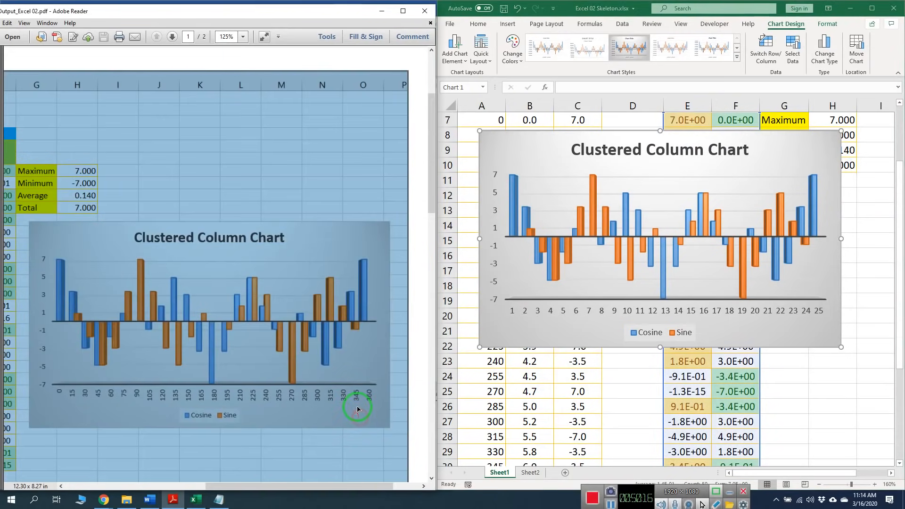
pyautogui.click(384, 431)
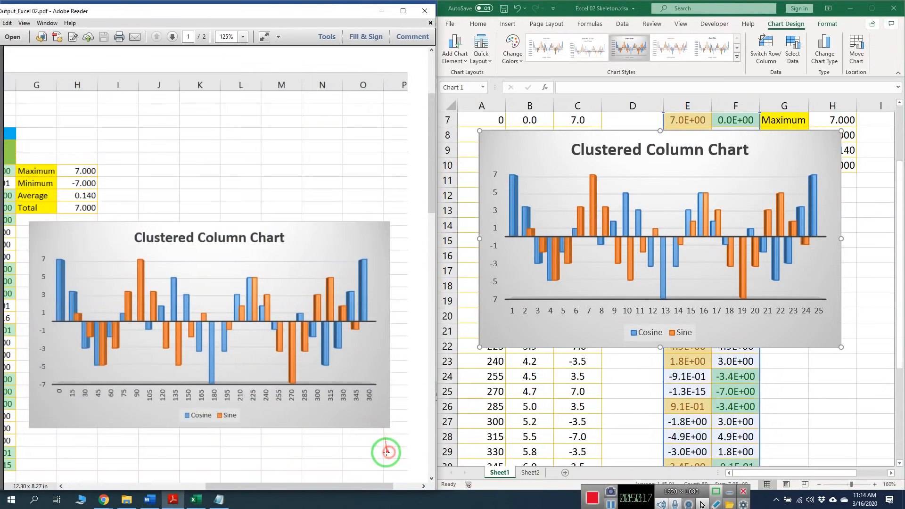
# Switch to the Exercise Questions document and highlight task 16 and its hint in green, checking the Degree column in the Excel sheet
pyautogui.click(151, 500)
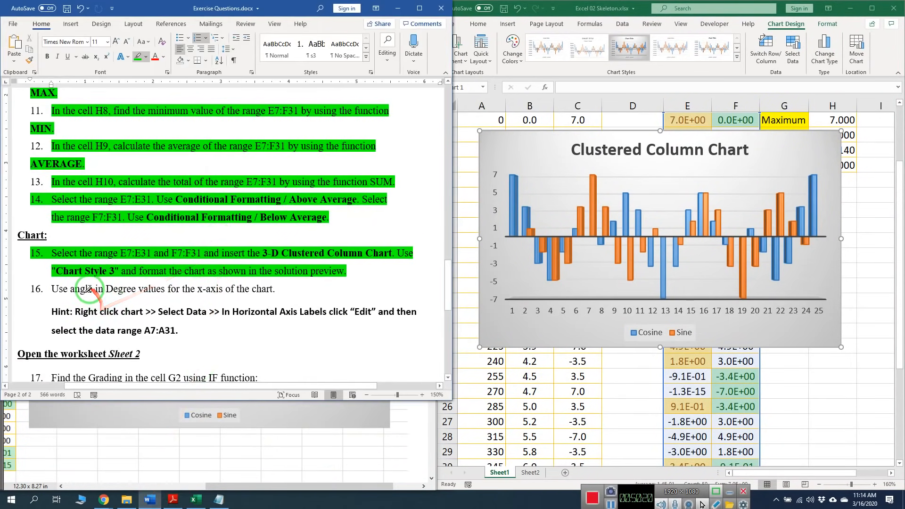
pyautogui.scroll(-1, 88, 290)
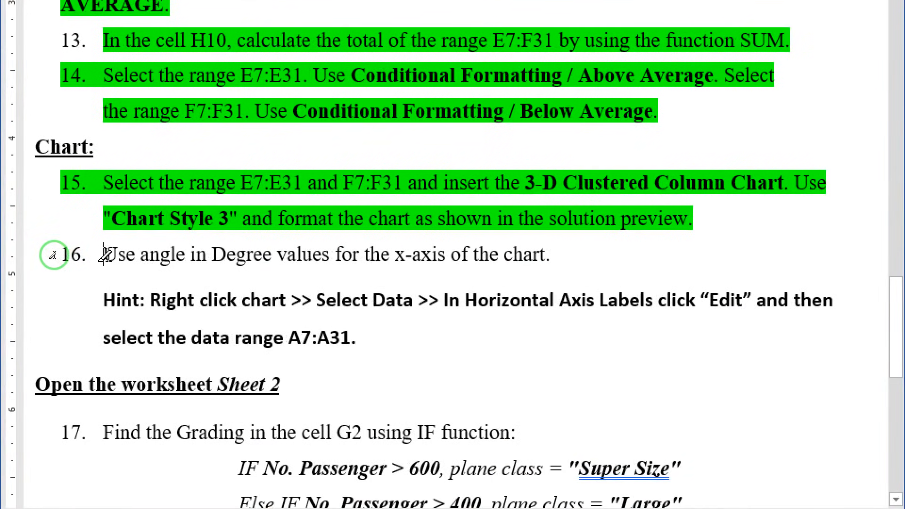
pyautogui.moveTo(129, 262); pyautogui.dragTo(612, 275)
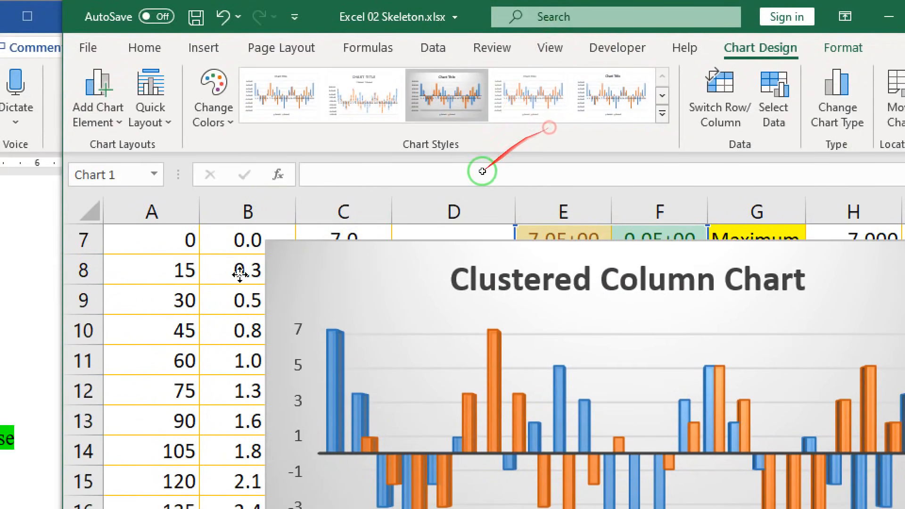
pyautogui.scroll(2, 141, 351)
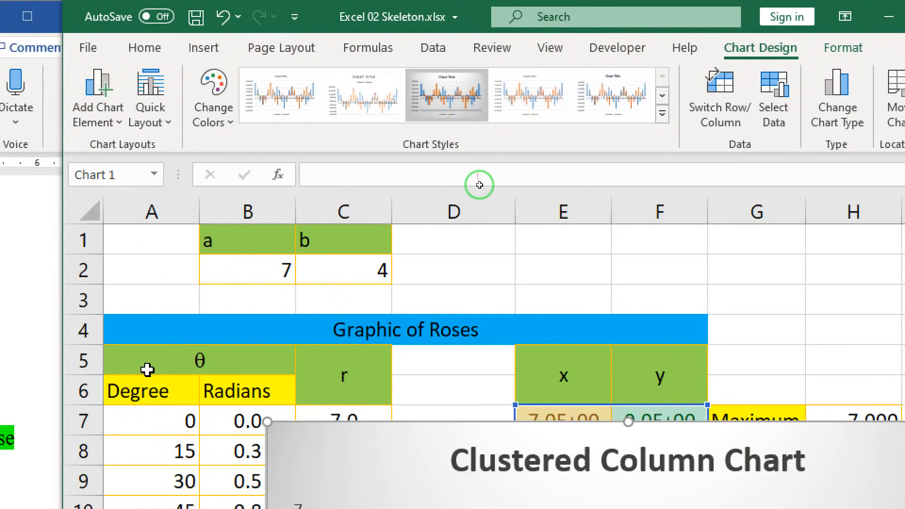
pyautogui.scroll(-5, 147, 370)
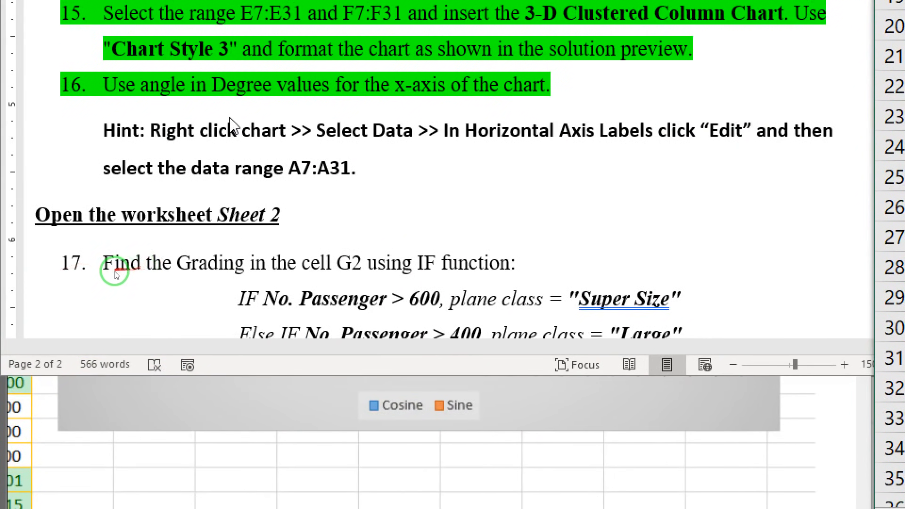
pyautogui.click(230, 119)
pyautogui.moveTo(104, 194)
pyautogui.mouseDown()
pyautogui.moveTo(368, 210)
pyautogui.moveTo(355, 238)
pyautogui.mouseUp()
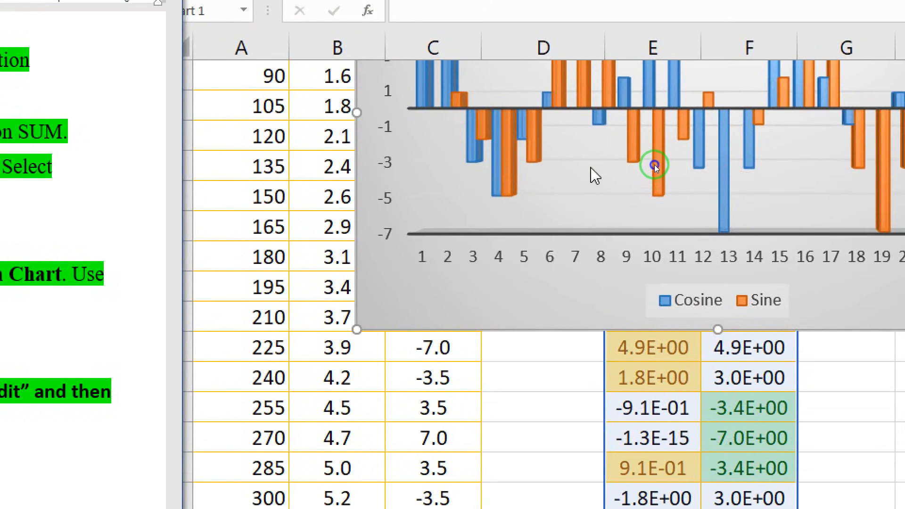
# Edit the chart's data source to use the Degree values in A7:A31 as horizontal axis labels and apply the change
pyautogui.rightClick(589, 167)
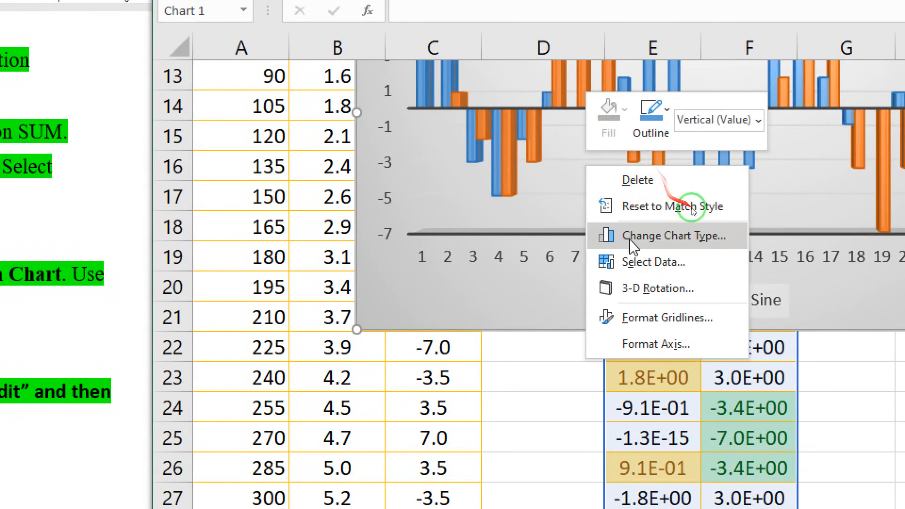
pyautogui.click(676, 262)
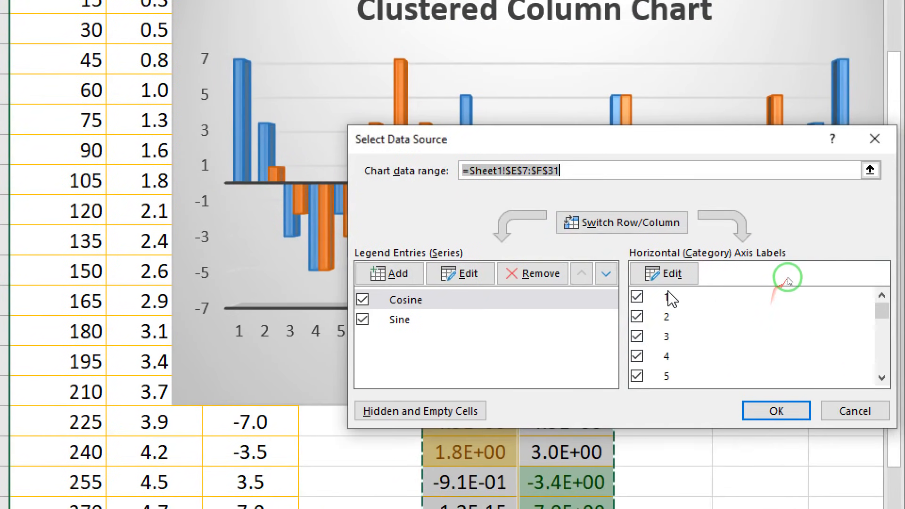
pyautogui.click(687, 279)
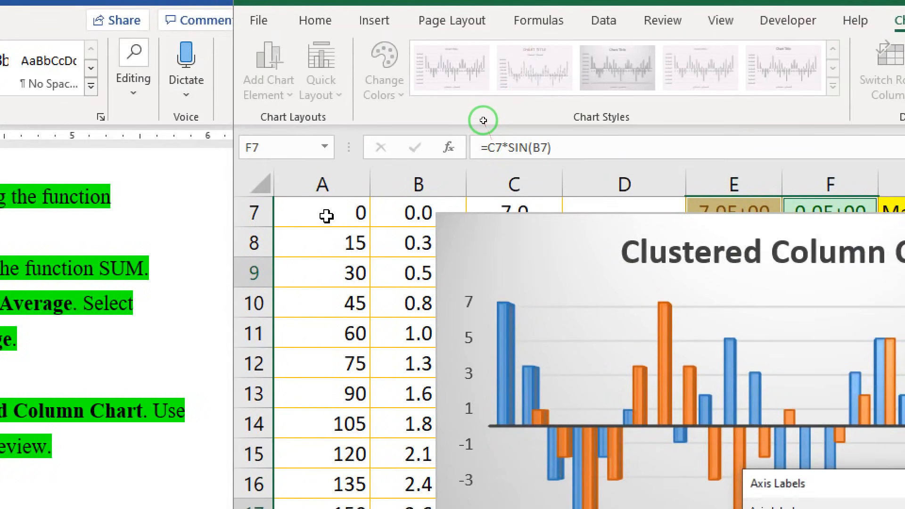
pyautogui.moveTo(326, 216); pyautogui.dragTo(327, 373)
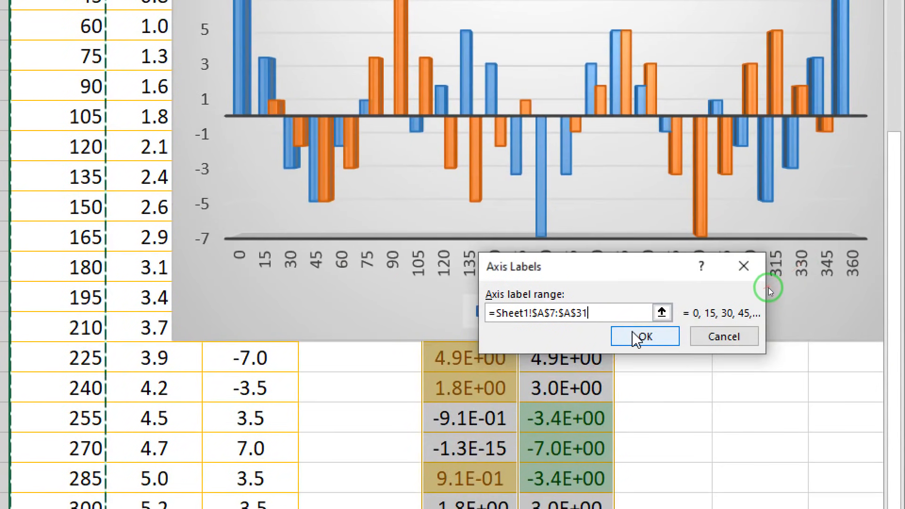
pyautogui.click(645, 336)
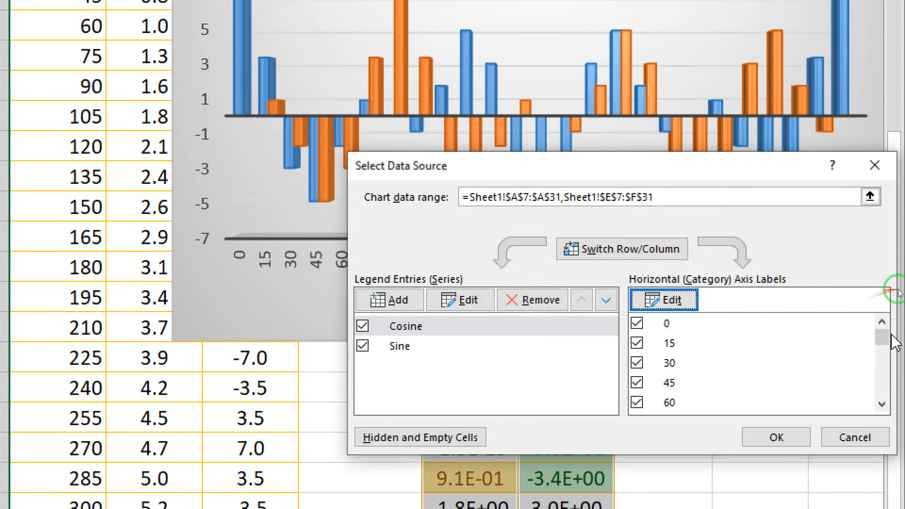
pyautogui.moveTo(887, 350); pyautogui.dragTo(883, 400)
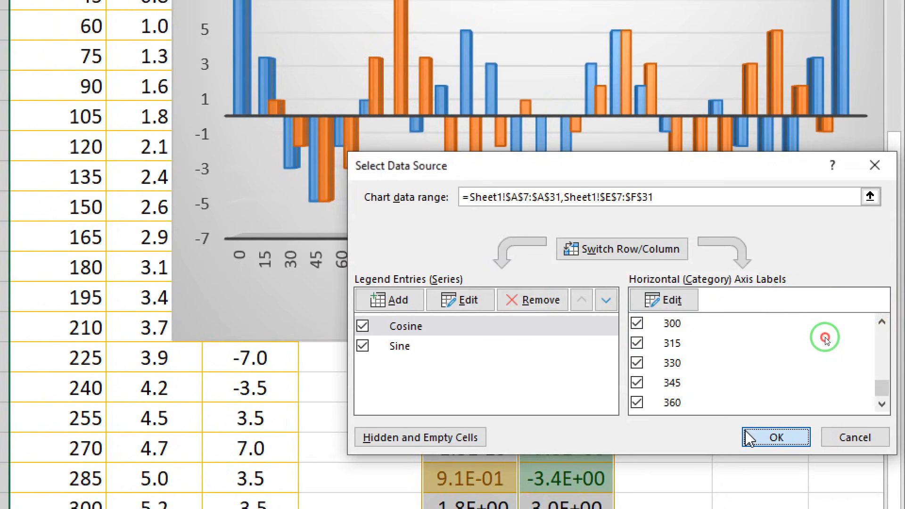
pyautogui.click(749, 436)
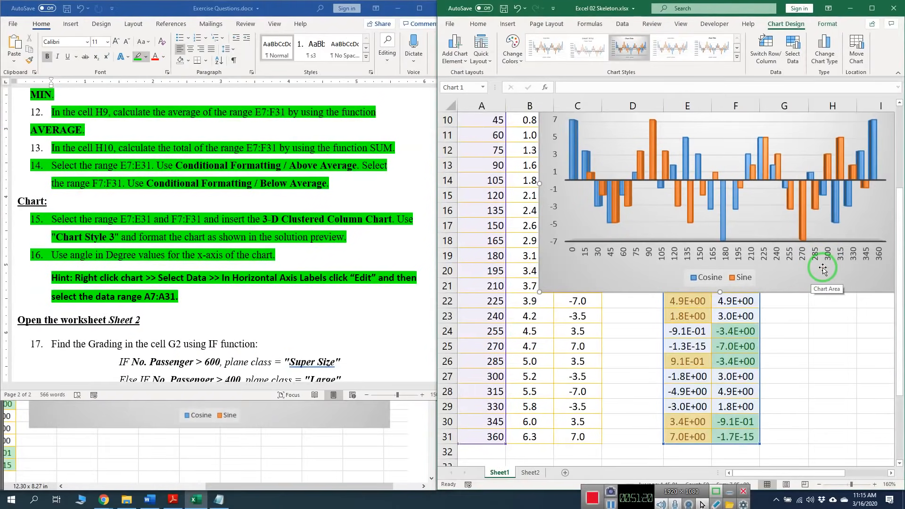
# Compare the chart with the solution PDF and move it slightly down and left so it spans about columns B to H
pyautogui.click(356, 438)
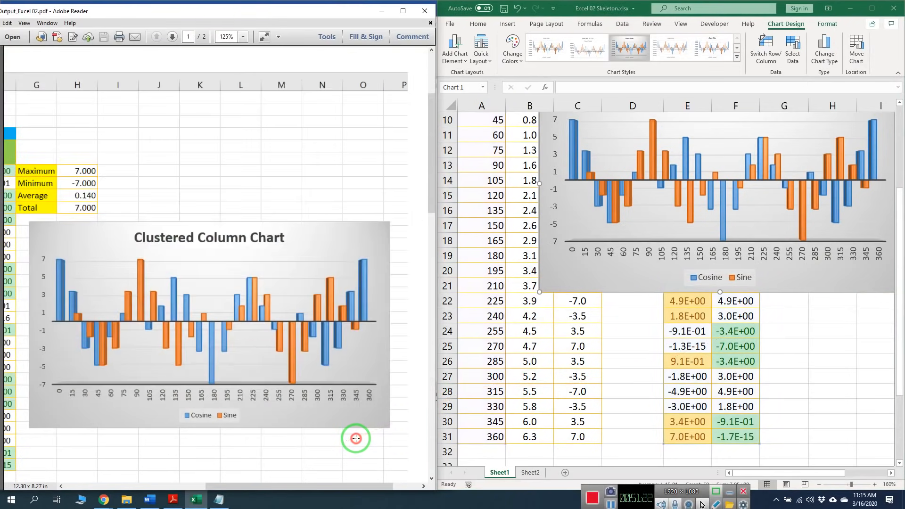
pyautogui.scroll(1, 815, 227)
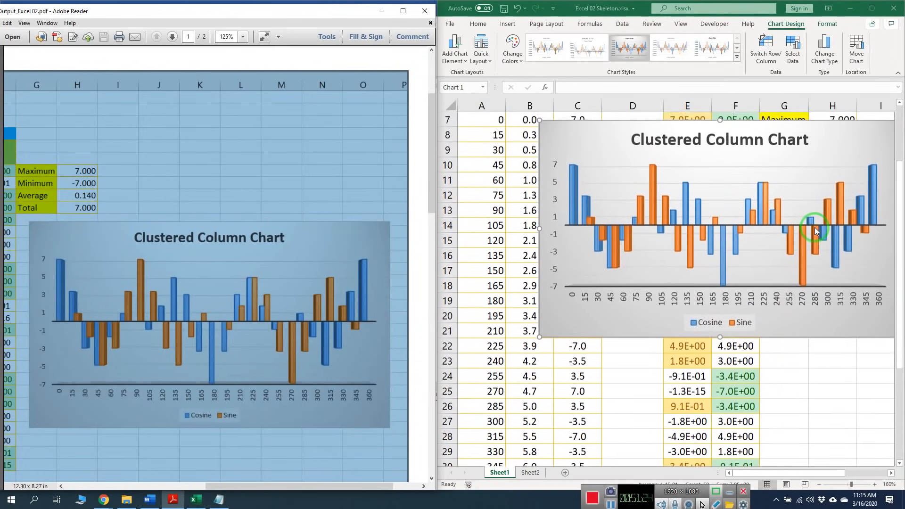
pyautogui.scroll(1, 814, 227)
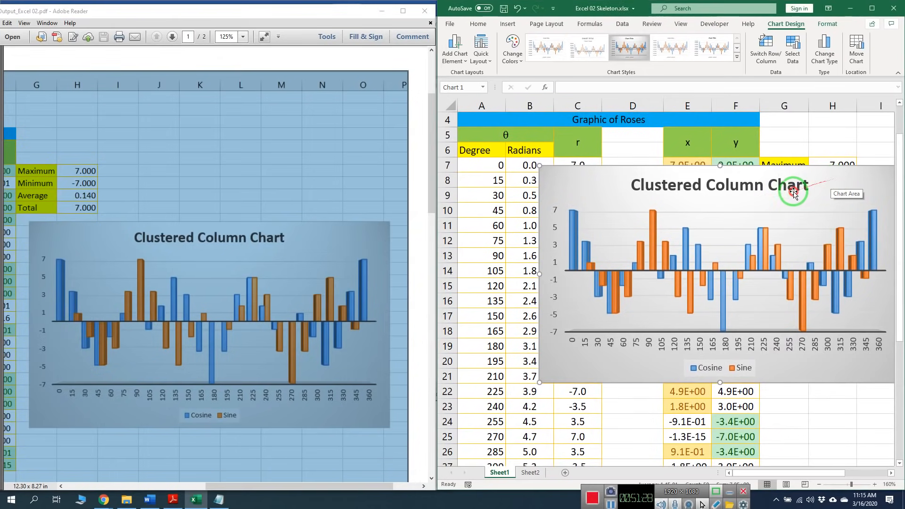
pyautogui.moveTo(838, 180); pyautogui.dragTo(801, 200)
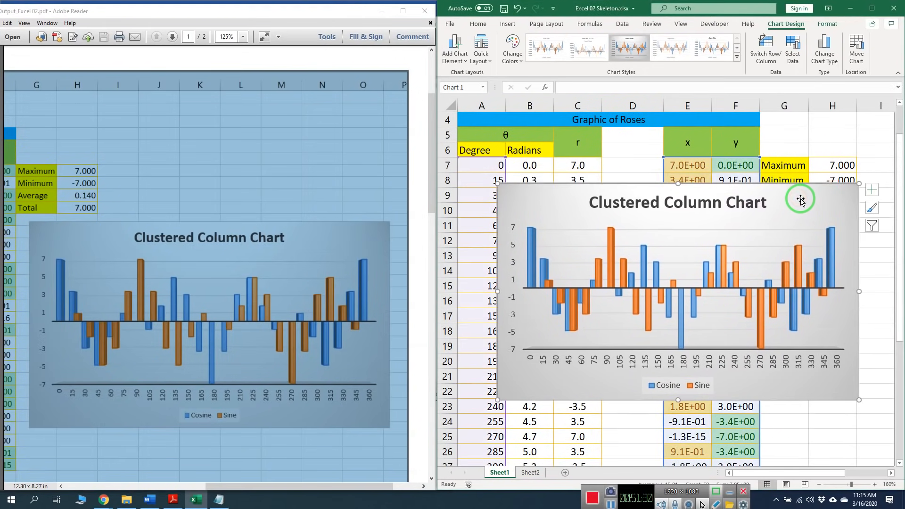
pyautogui.press('super+plus')
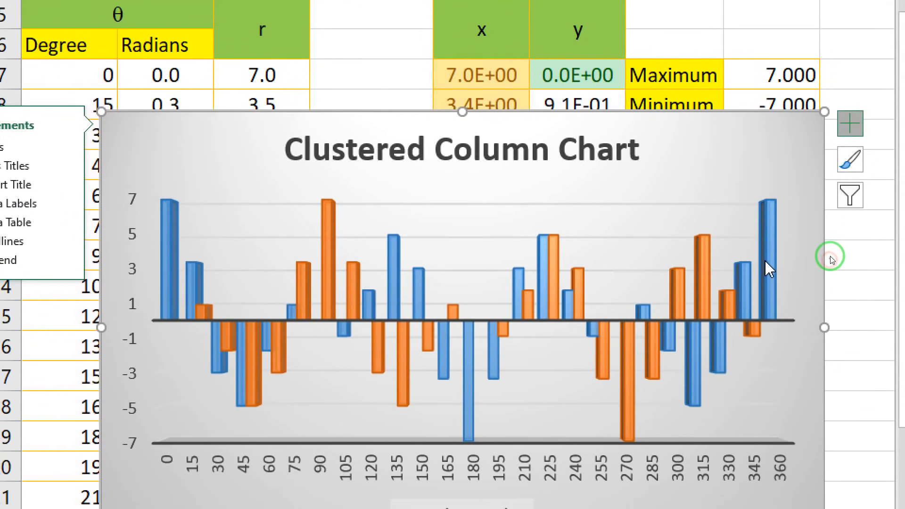
pyautogui.click(766, 257)
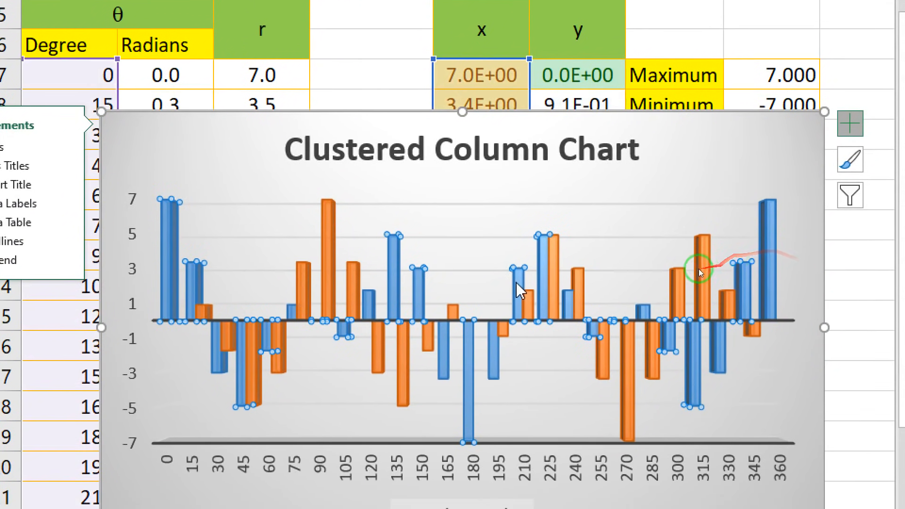
# Give the Cosine columns of the chart a purple fill
pyautogui.doubleClick(542, 276)
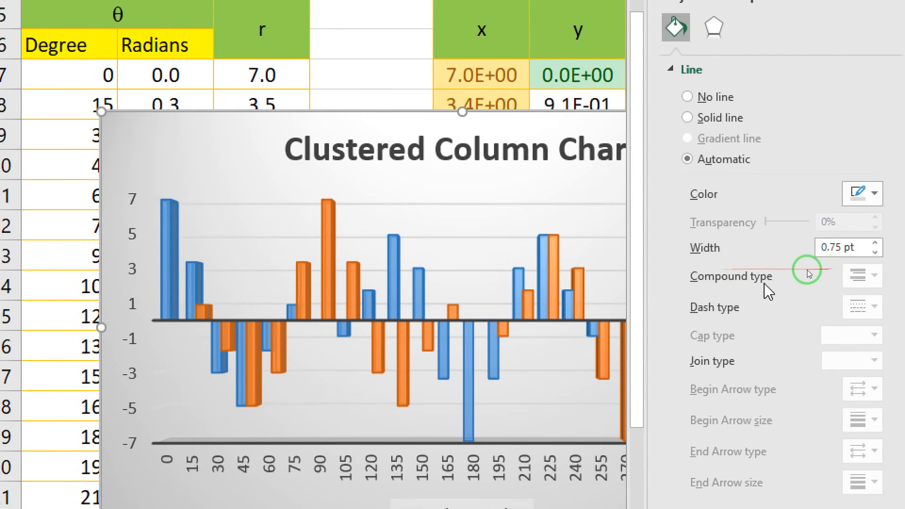
pyautogui.click(544, 262)
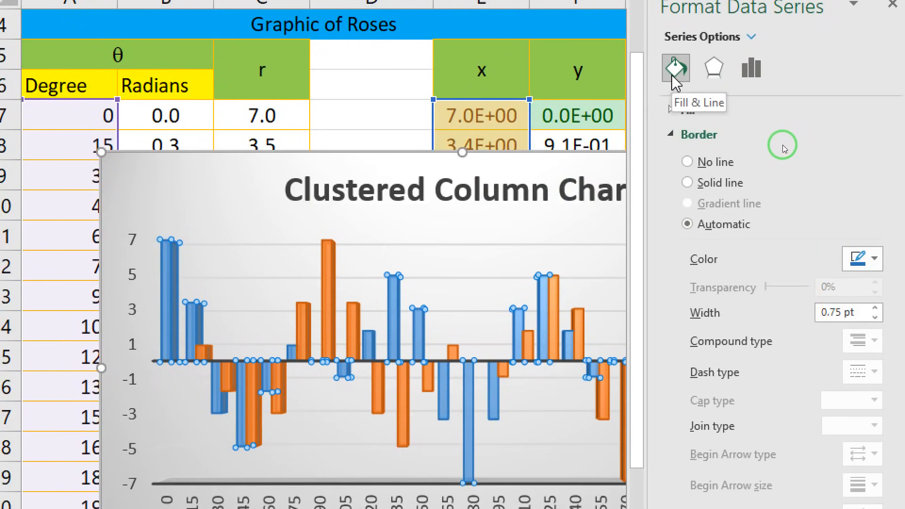
pyautogui.click(697, 108)
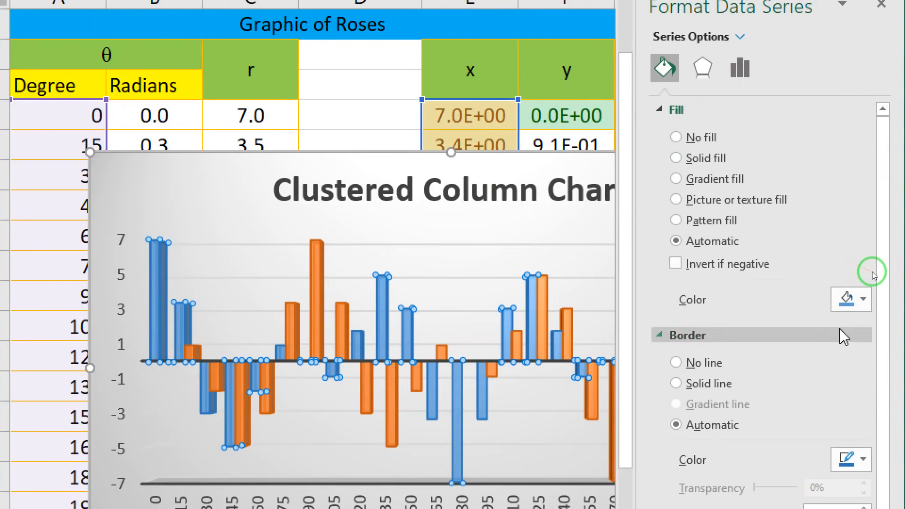
pyautogui.click(863, 301)
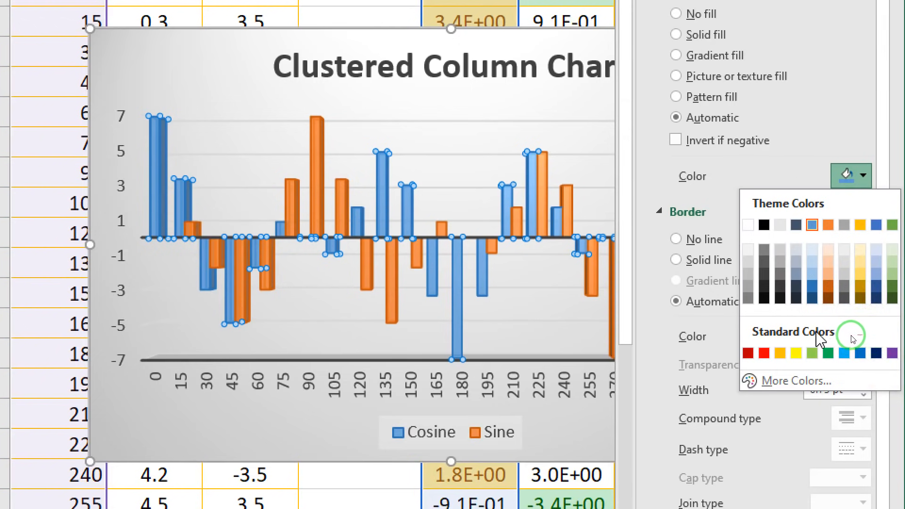
pyautogui.click(892, 353)
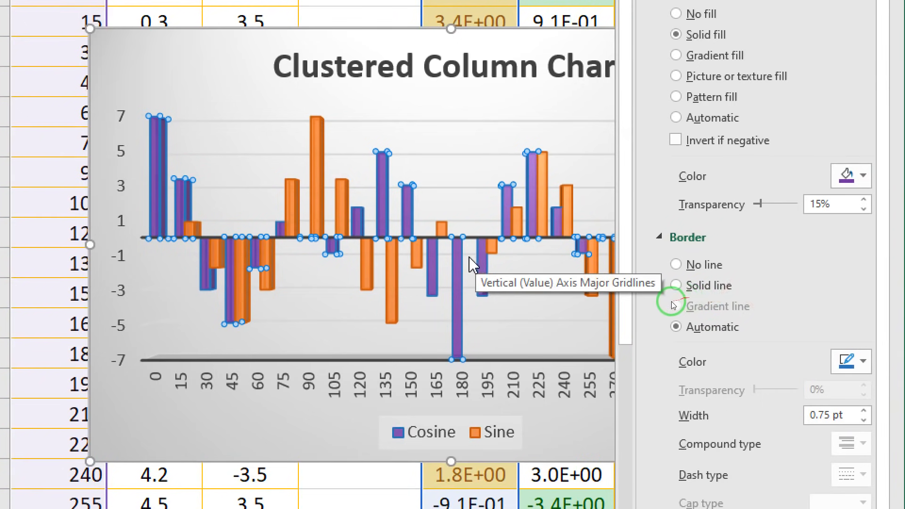
# Give the Sine columns a green fill with a matching green border and close the formatting pane
pyautogui.click(650, 311)
pyautogui.scroll(-5, 649, 313)
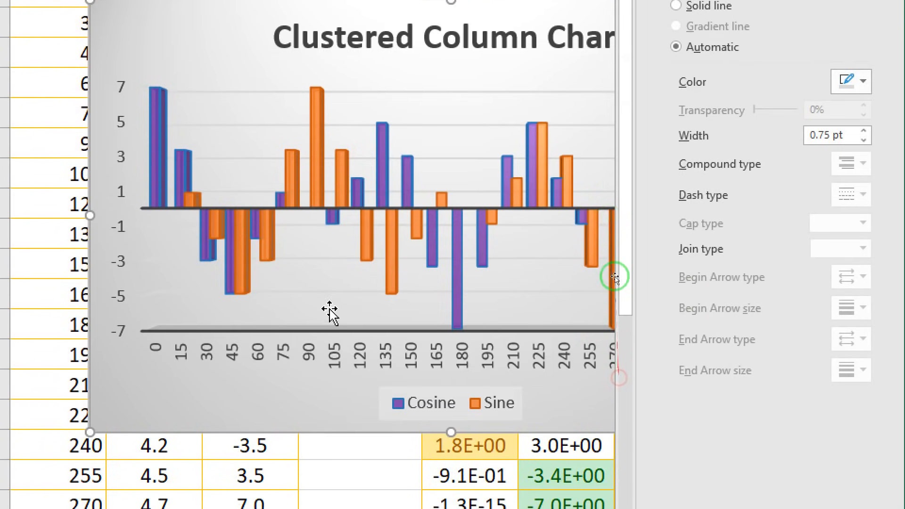
pyautogui.click(316, 101)
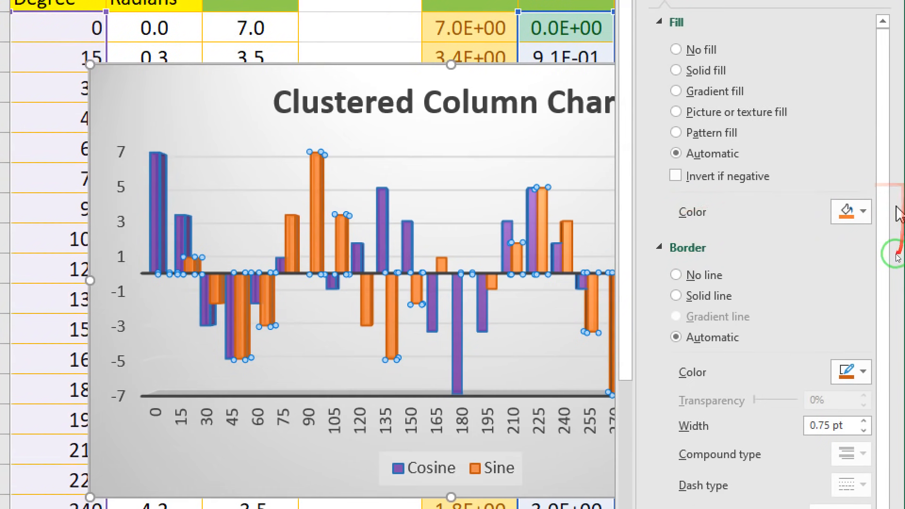
pyautogui.click(862, 146)
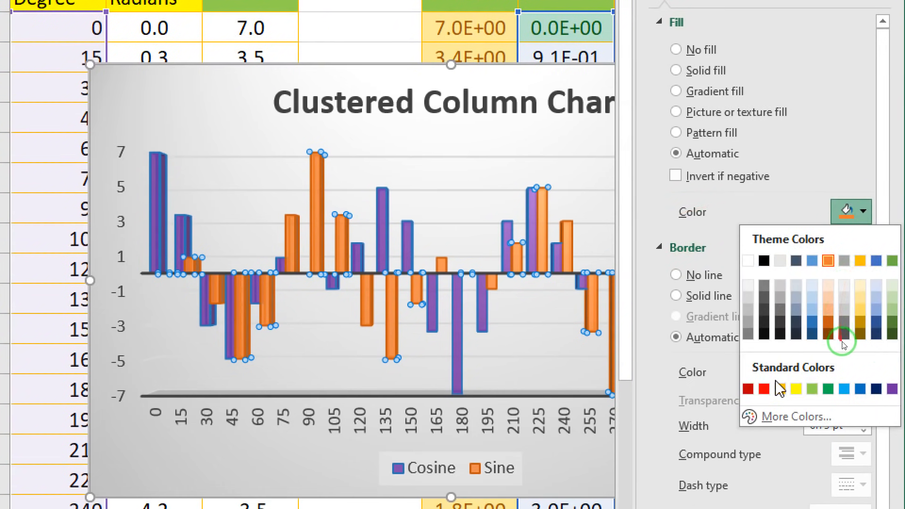
pyautogui.click(828, 389)
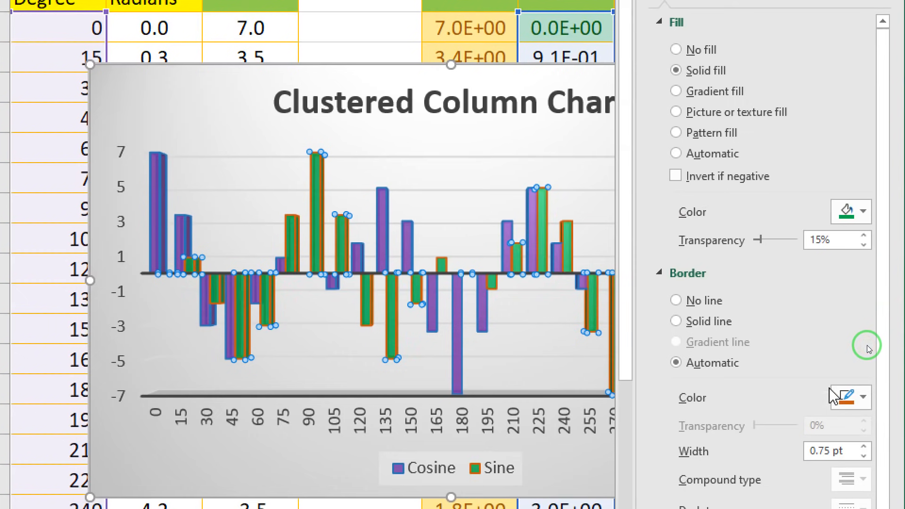
pyautogui.click(864, 397)
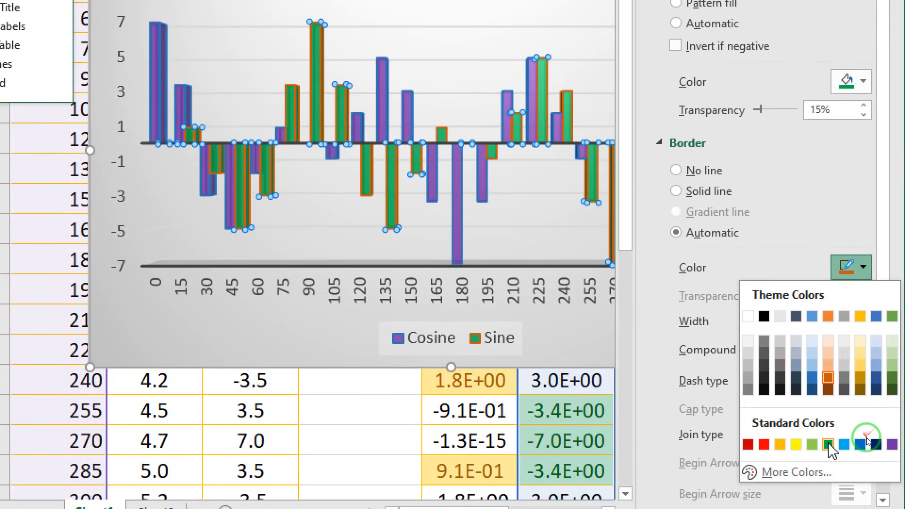
pyautogui.click(828, 445)
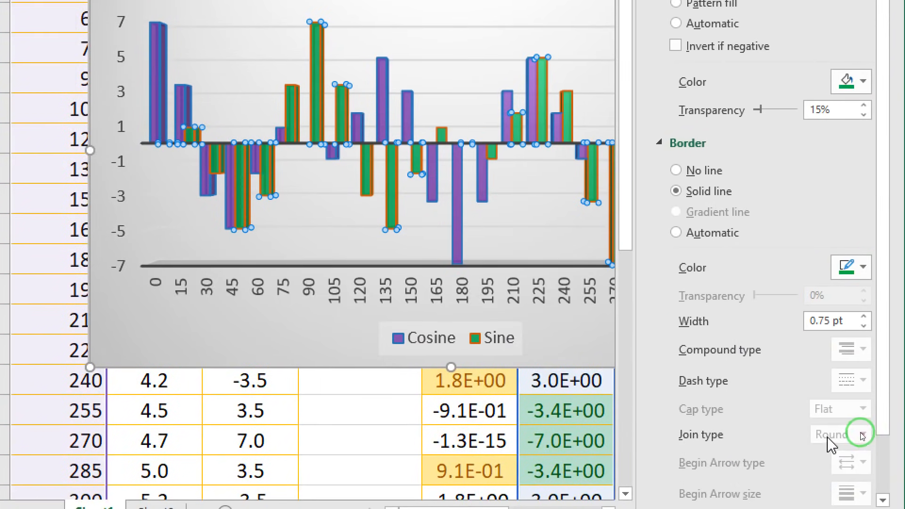
pyautogui.click(562, 200)
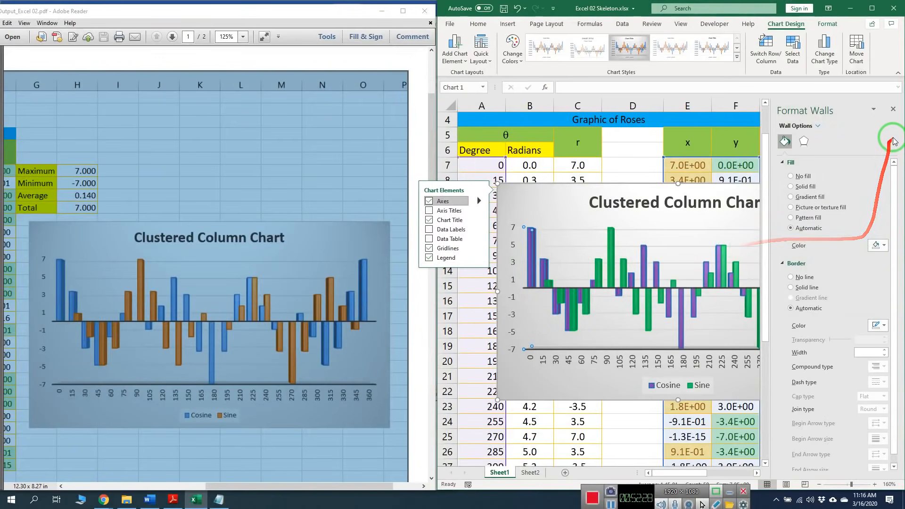
pyautogui.click(893, 110)
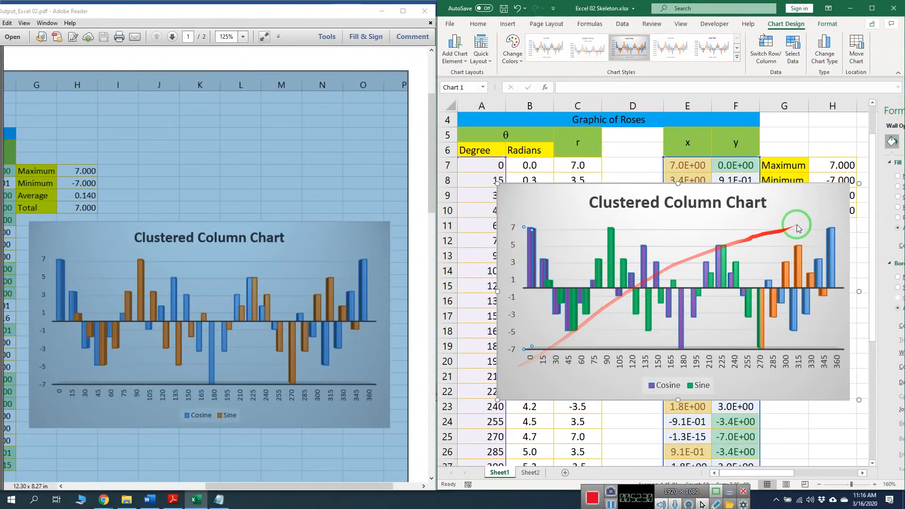
# Compare the chart with the solution PDF and undo the recolouring of the Cosine and Sine columns
pyautogui.click(338, 439)
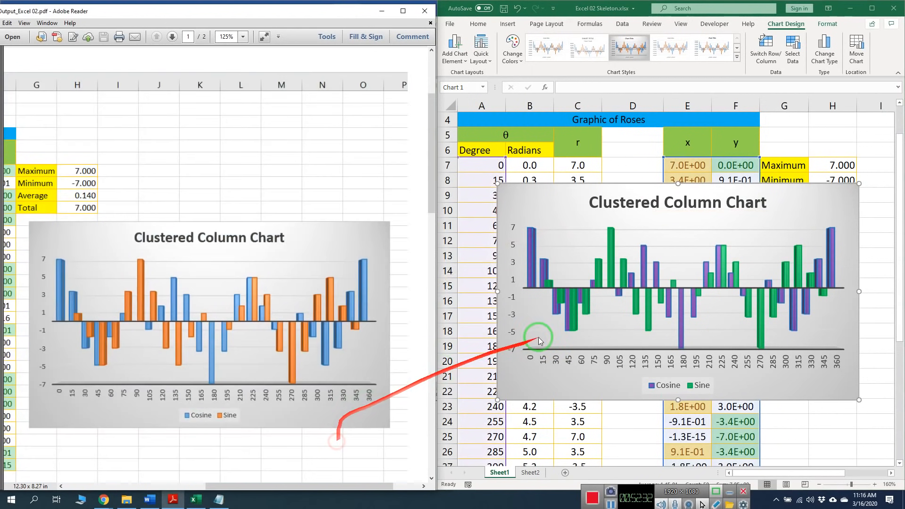
pyautogui.click(847, 194)
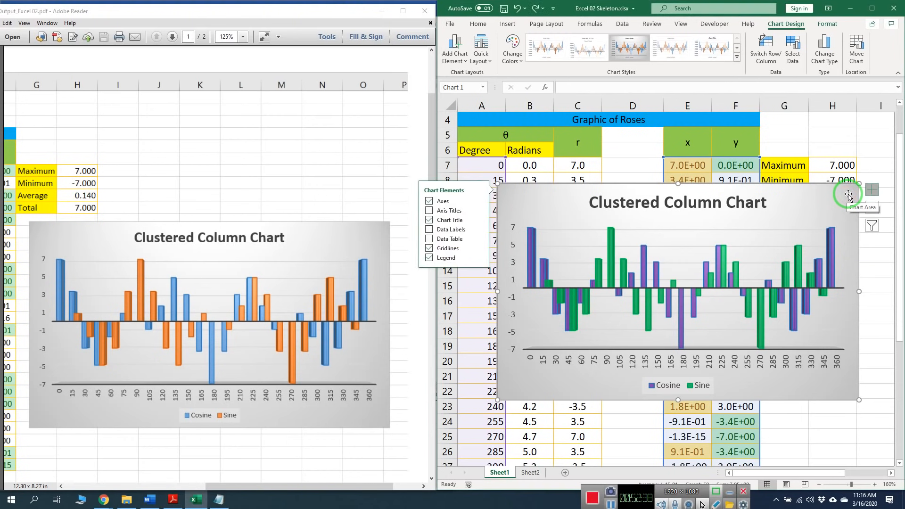
pyautogui.hotkey('ctrl', 'z')
pyautogui.hotkey('ctrl', 'z')
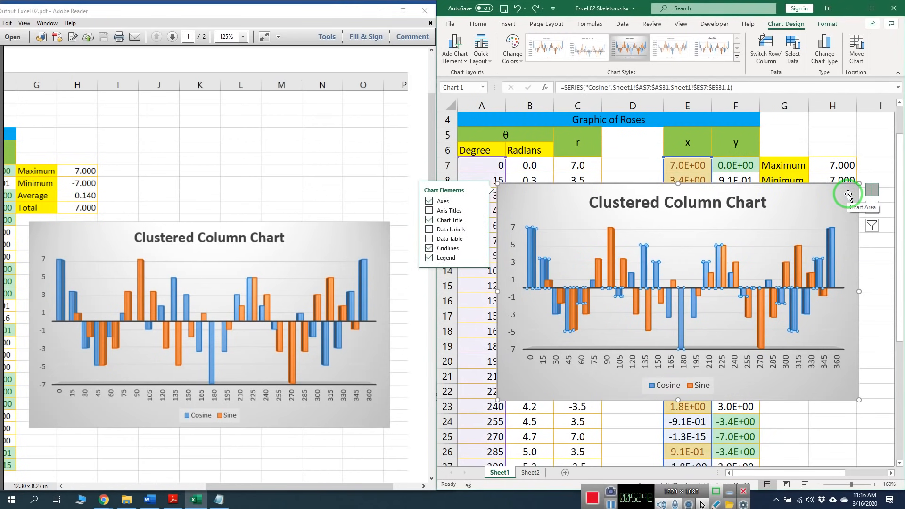
pyautogui.click(888, 290)
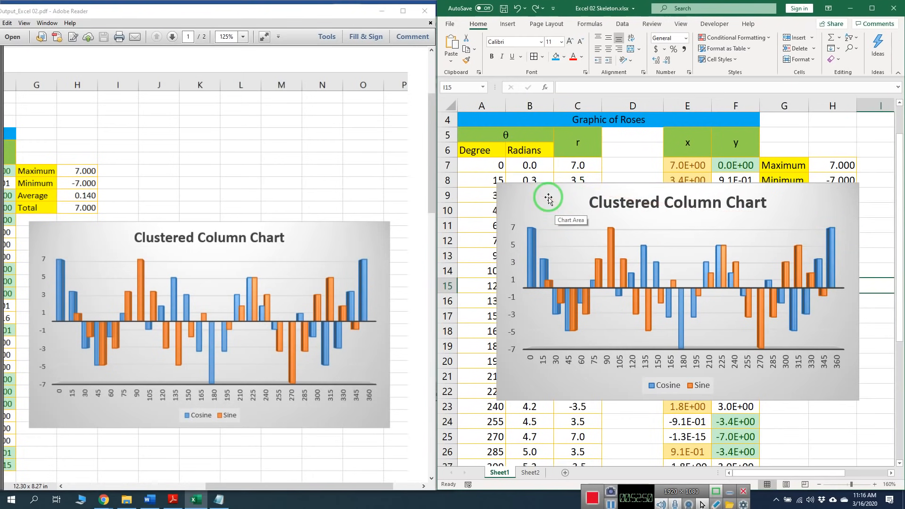
# Move the chart to the right of the x and y columns and change its type to Scatter with Smooth Lines and Markers
pyautogui.moveTo(546, 201); pyautogui.dragTo(546, 220)
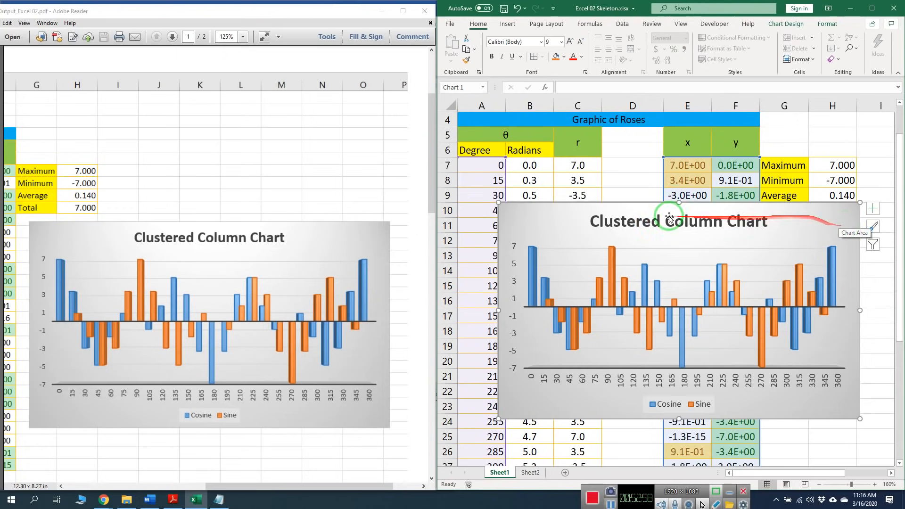
pyautogui.moveTo(526, 223); pyautogui.dragTo(796, 251)
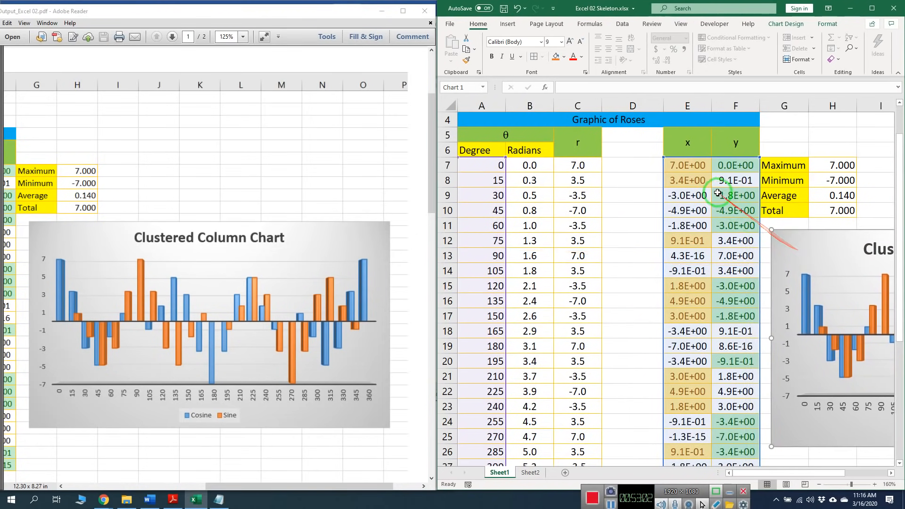
pyautogui.click(512, 22)
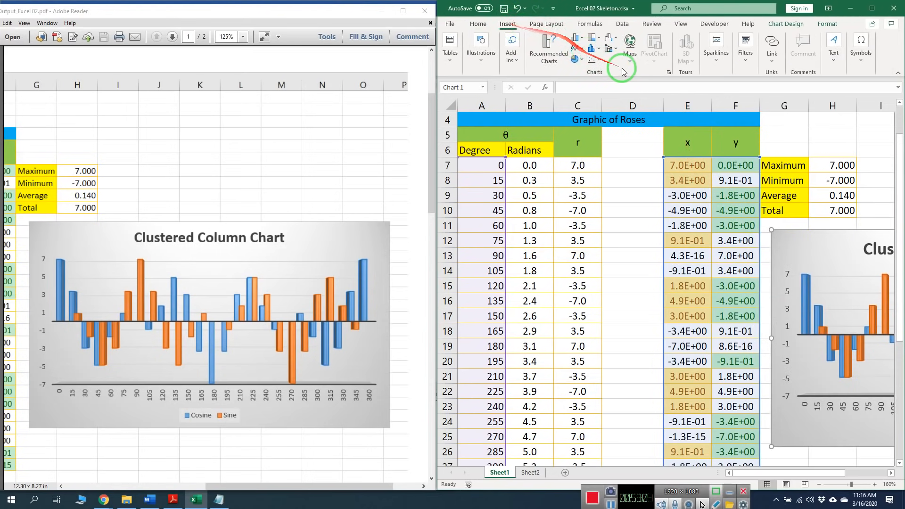
pyautogui.click(667, 74)
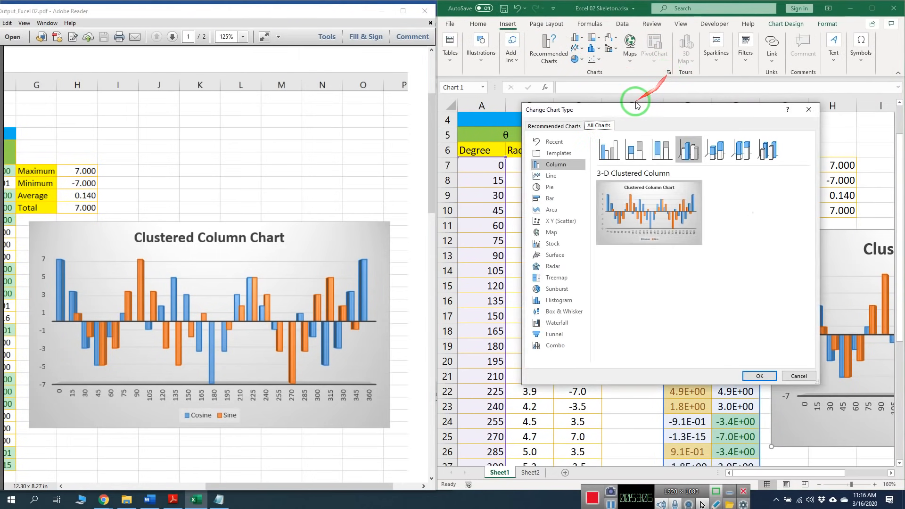
pyautogui.click(551, 177)
pyautogui.click(560, 222)
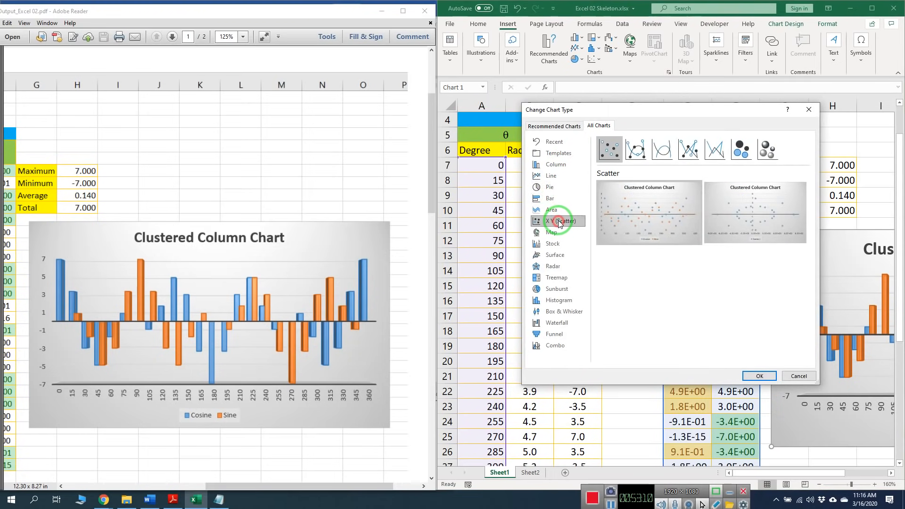
pyautogui.click(637, 149)
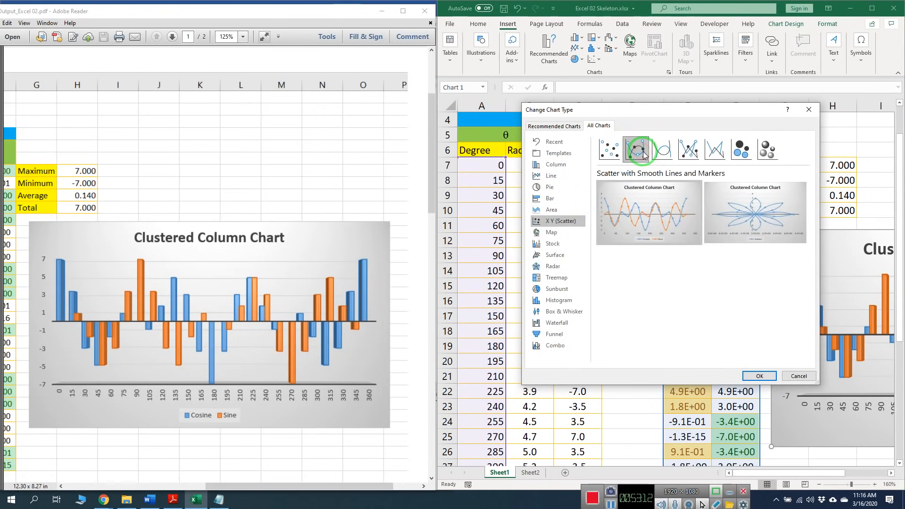
pyautogui.click(759, 375)
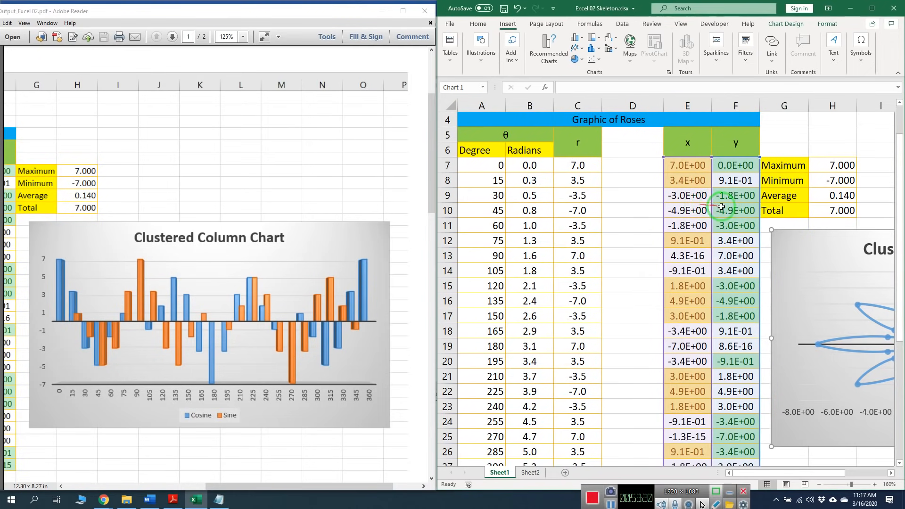
# Move the scatter chart over columns A to H and set its series line colour to the theme orange
pyautogui.moveTo(807, 239); pyautogui.dragTo(503, 173)
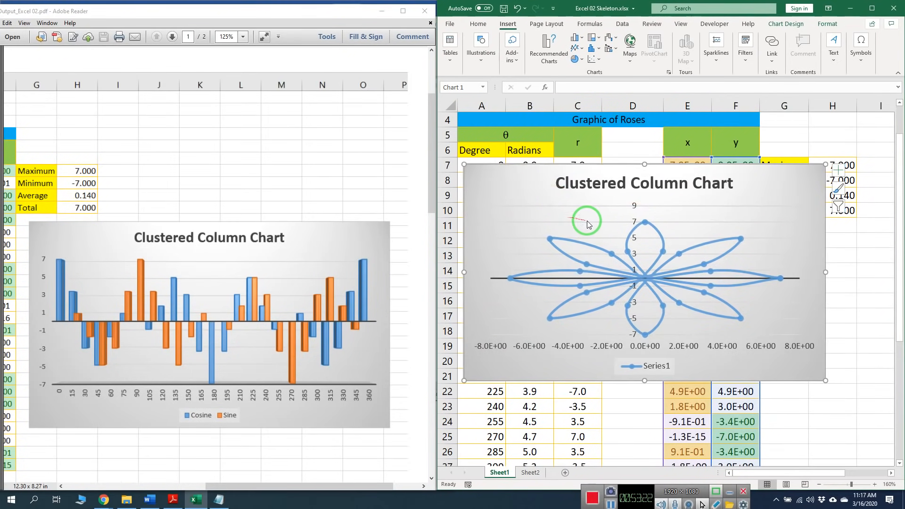
pyautogui.press('super+plus')
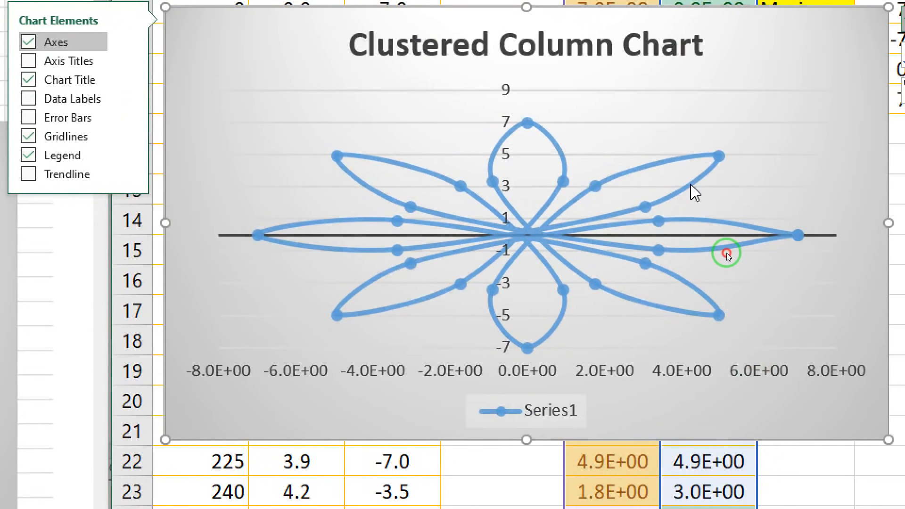
pyautogui.doubleClick(691, 186)
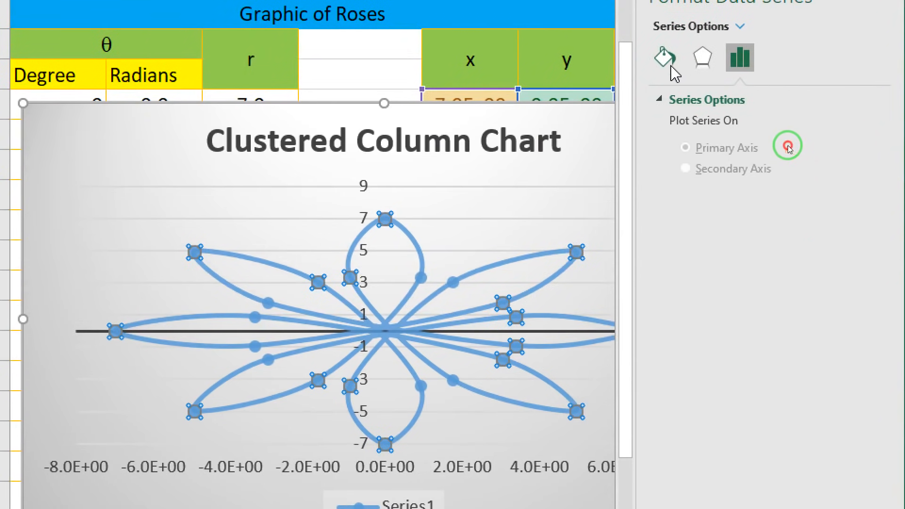
pyautogui.click(670, 66)
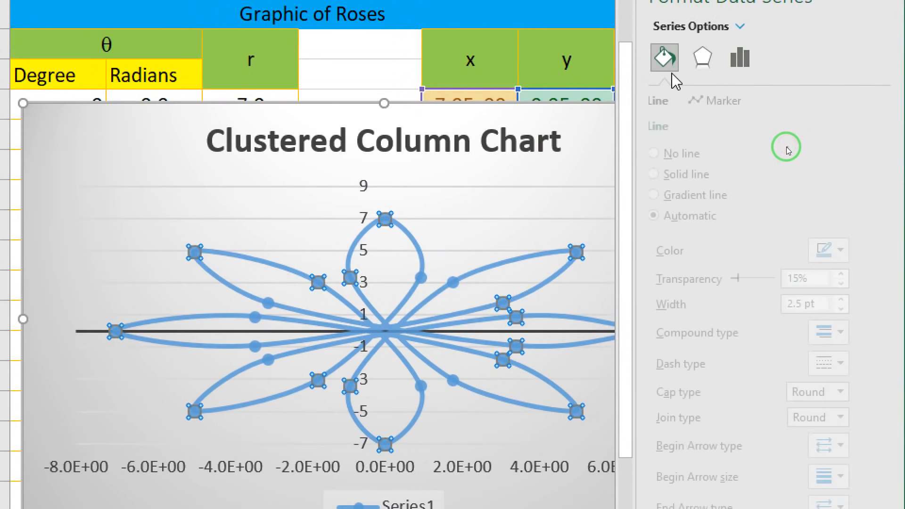
pyautogui.click(860, 253)
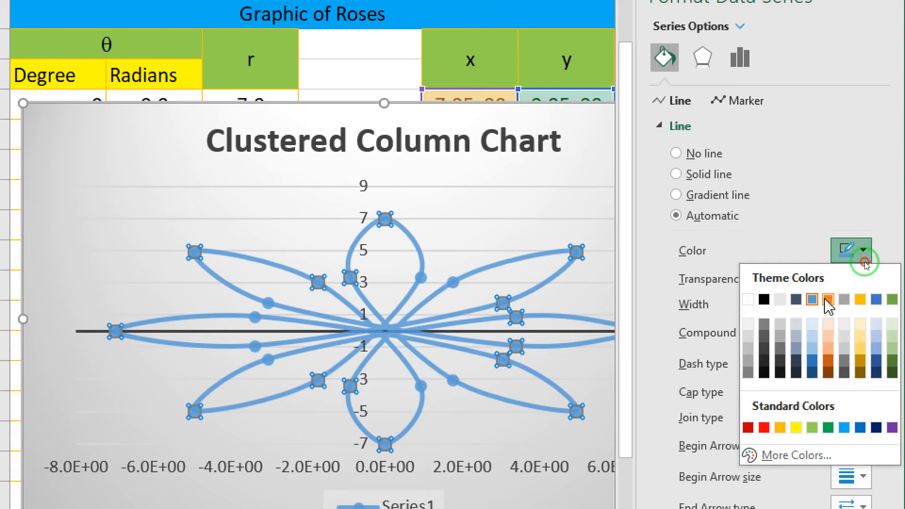
pyautogui.click(825, 300)
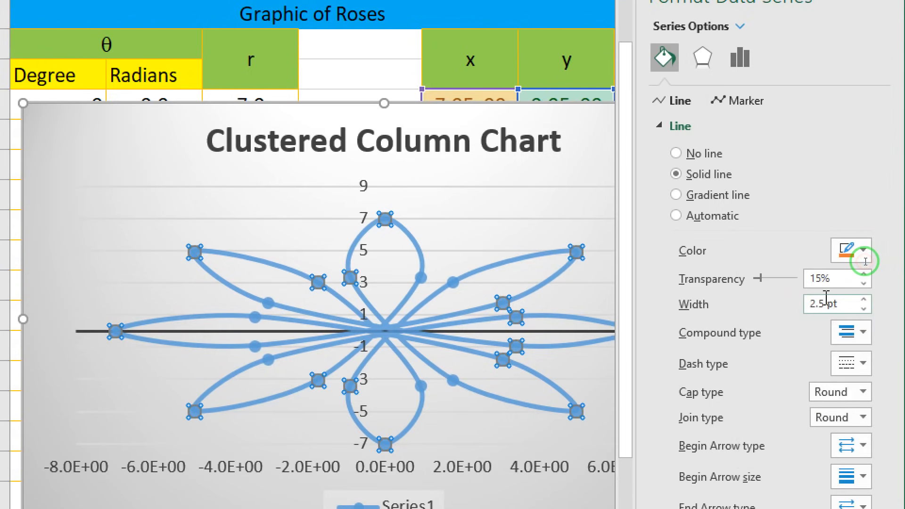
# Set the width of the series line in the scatter chart to 2 pt
pyautogui.click(864, 310)
pyautogui.click(865, 310)
pyautogui.click(864, 309)
pyautogui.click(864, 310)
pyautogui.click(864, 309)
pyautogui.click(864, 309)
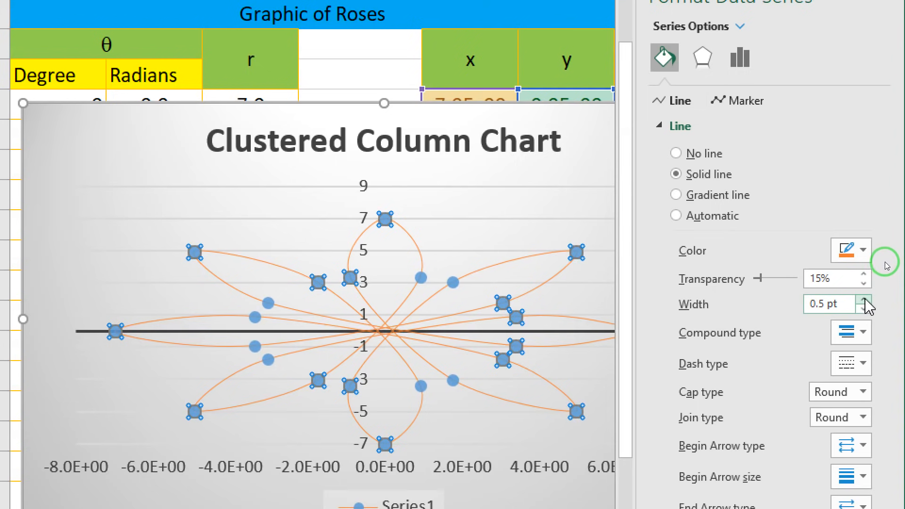
pyautogui.click(864, 300)
pyautogui.click(864, 301)
pyautogui.click(864, 300)
pyautogui.click(864, 300)
pyautogui.click(864, 300)
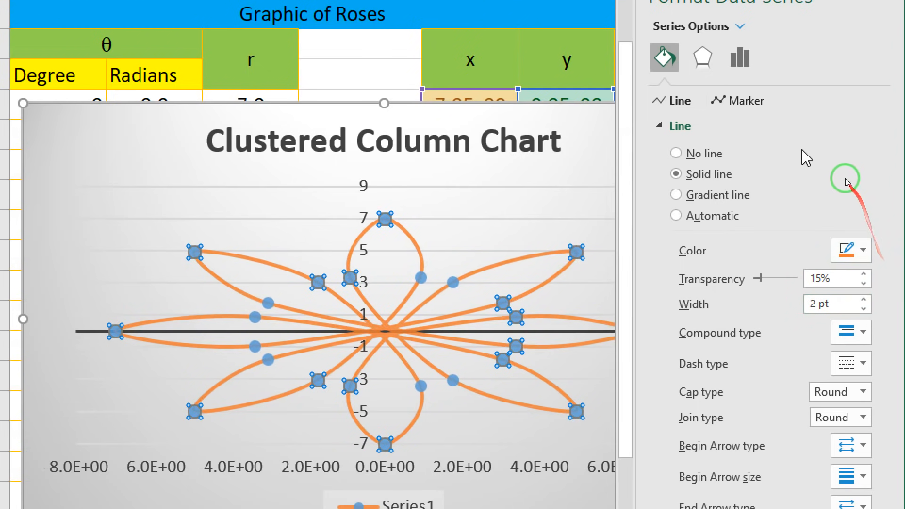
# Format the scatter series markers as built-in squares of size 9 with a theme orange fill
pyautogui.click(747, 101)
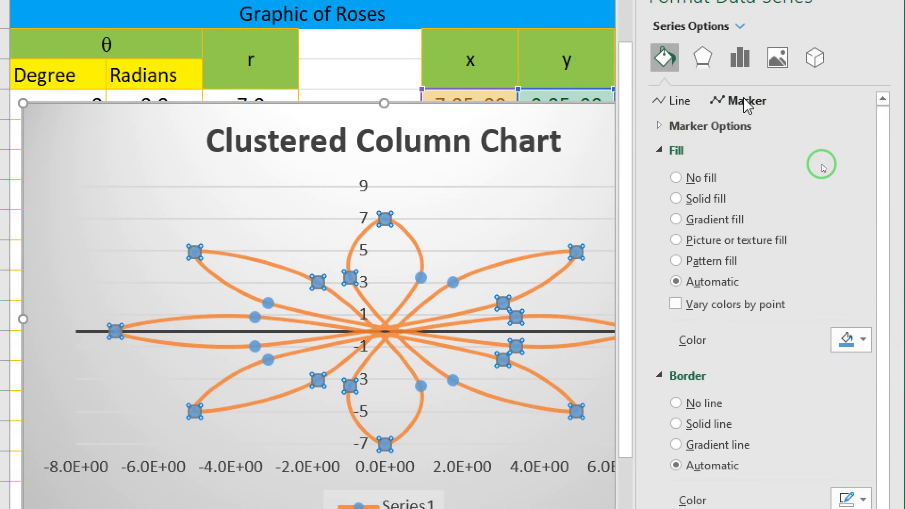
pyautogui.click(714, 126)
pyautogui.click(703, 197)
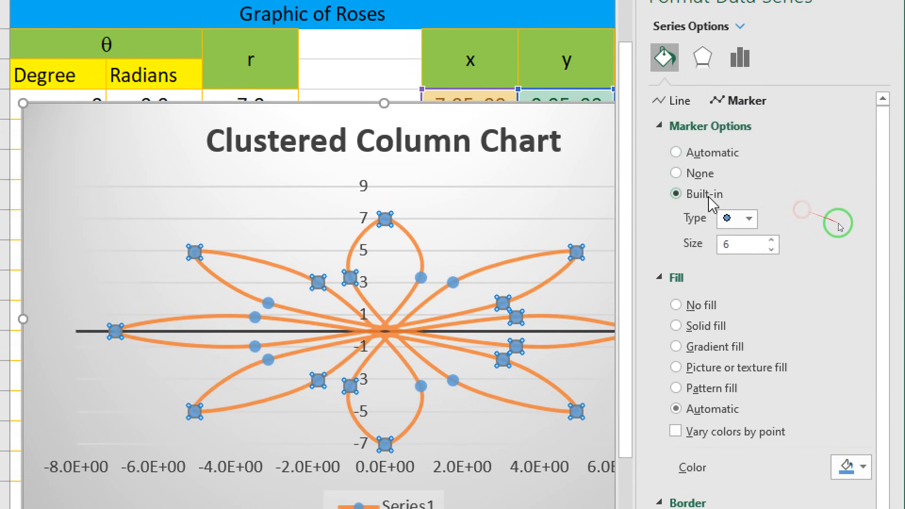
pyautogui.click(750, 219)
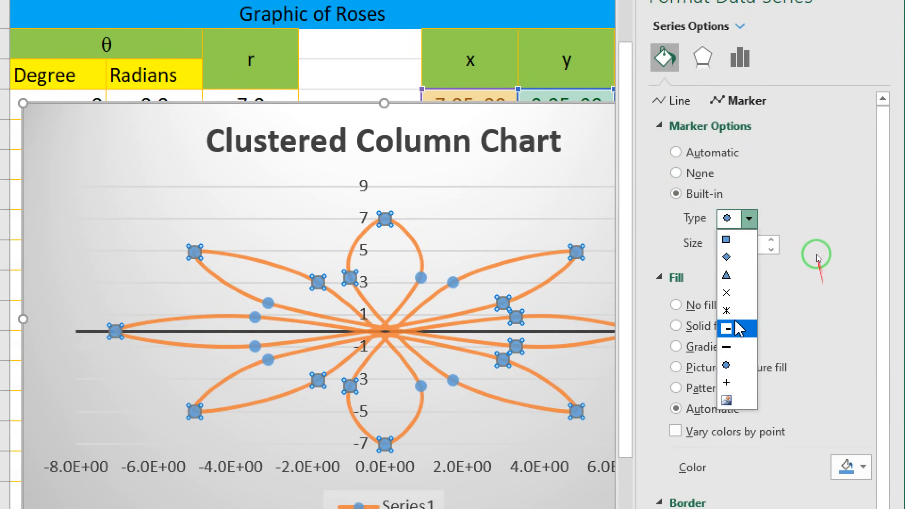
pyautogui.click(726, 241)
pyautogui.click(772, 240)
pyautogui.click(772, 240)
pyautogui.click(854, 436)
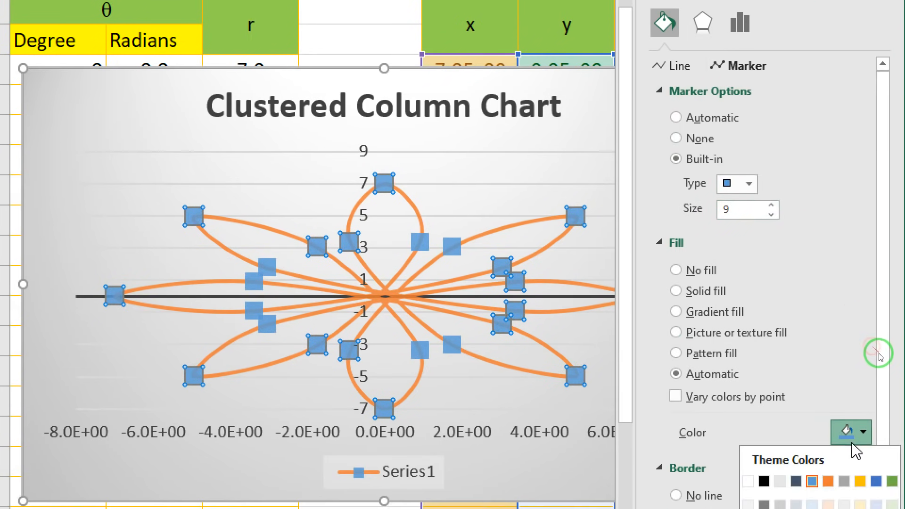
pyautogui.click(828, 481)
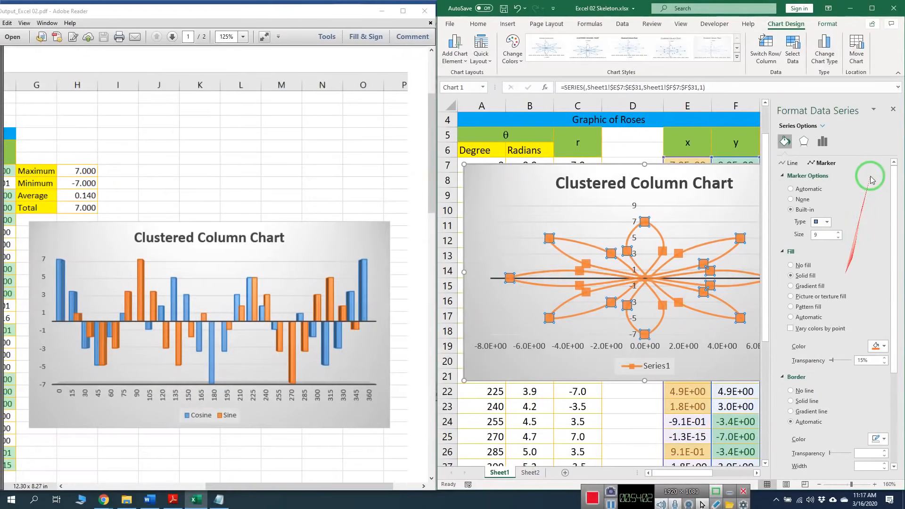
pyautogui.click(893, 110)
pyautogui.click(797, 178)
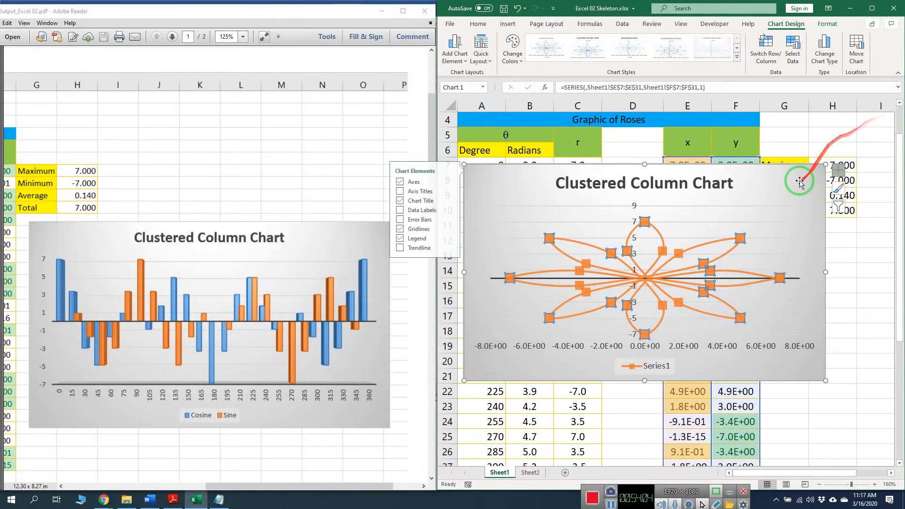
# Undo the scatter formatting and chart type change, and move the clustered column chart so it starts at about cell C12
pyautogui.hotkey('ctrl', 'z')
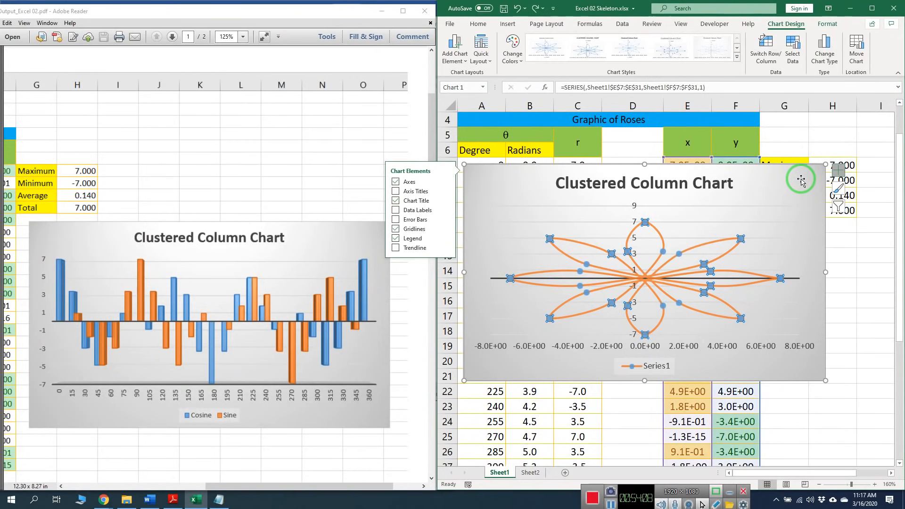
pyautogui.hotkey('ctrl', 'z')
pyautogui.hotkey('ctrl', 'z')
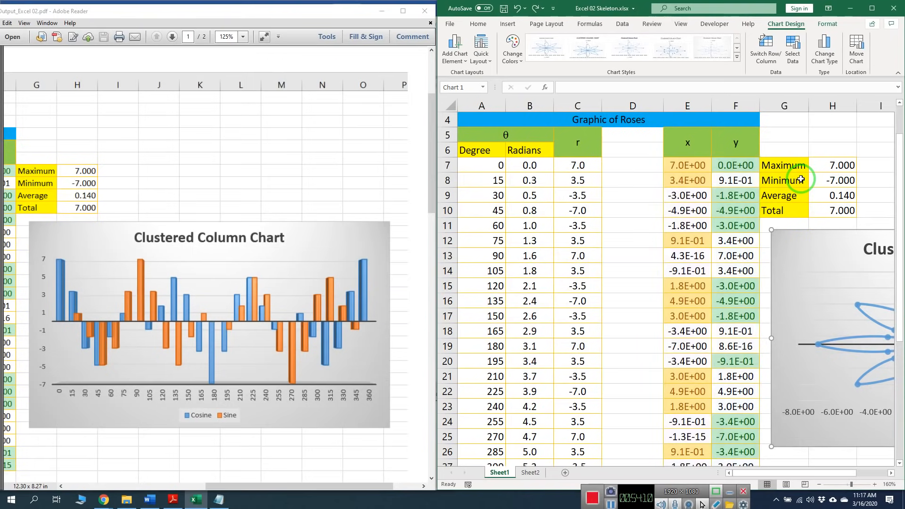
pyautogui.hotkey('ctrl', 'z')
pyautogui.moveTo(790, 243); pyautogui.dragTo(578, 249)
# Switch to the Exercise Questions document in Word, highlight the heading "Open the worksheet Sheet 2" in green, and open Sheet2 in Excel
pyautogui.moveTo(199, 501)
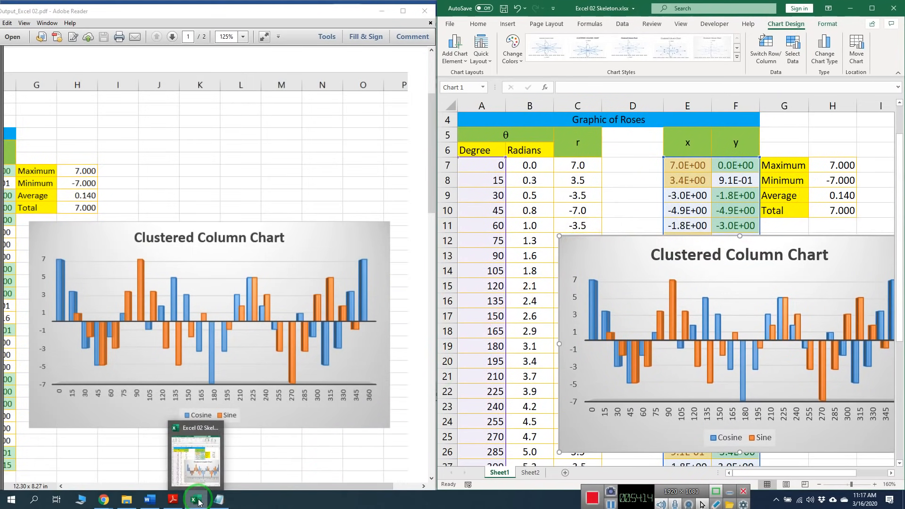
pyautogui.click(150, 499)
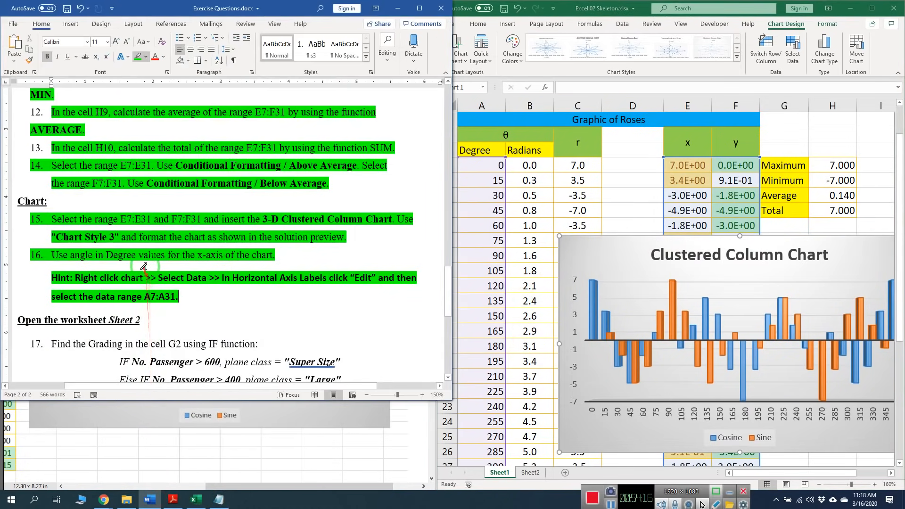
pyautogui.scroll(-3, 169, 299)
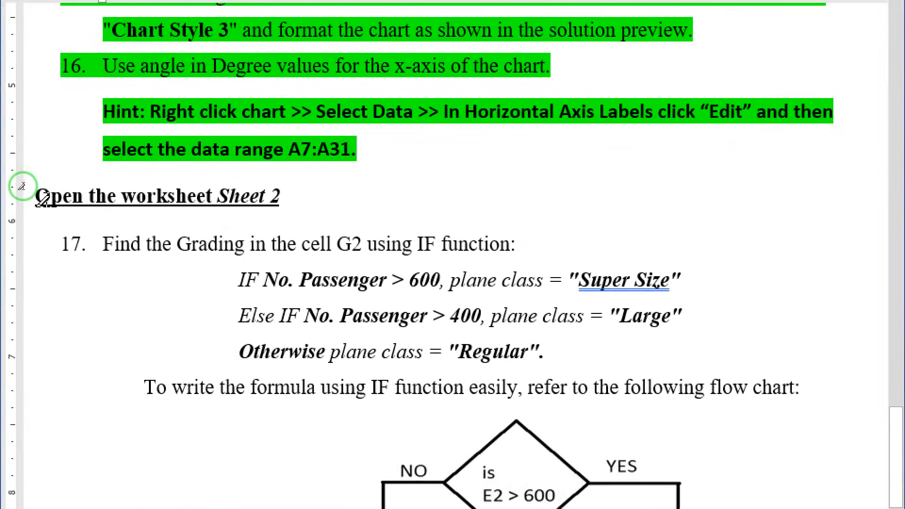
pyautogui.moveTo(23, 186); pyautogui.dragTo(288, 196)
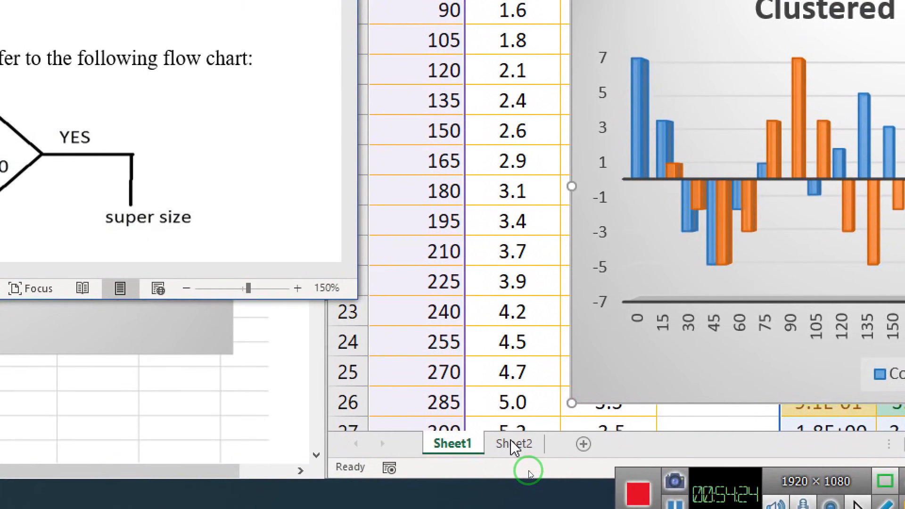
pyautogui.click(513, 445)
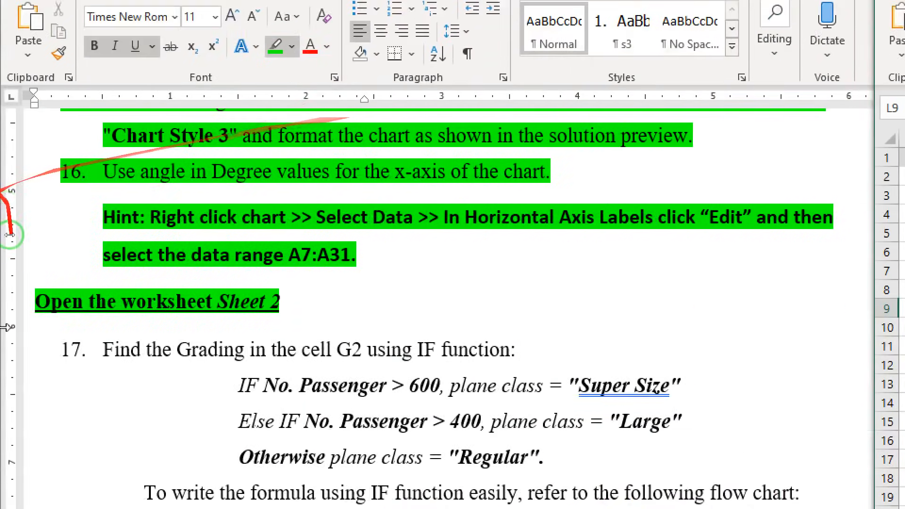
# Read questions 17 to 20 and the IF function flow chart in the Exercise Questions document
pyautogui.scroll(-6, 61, 206)
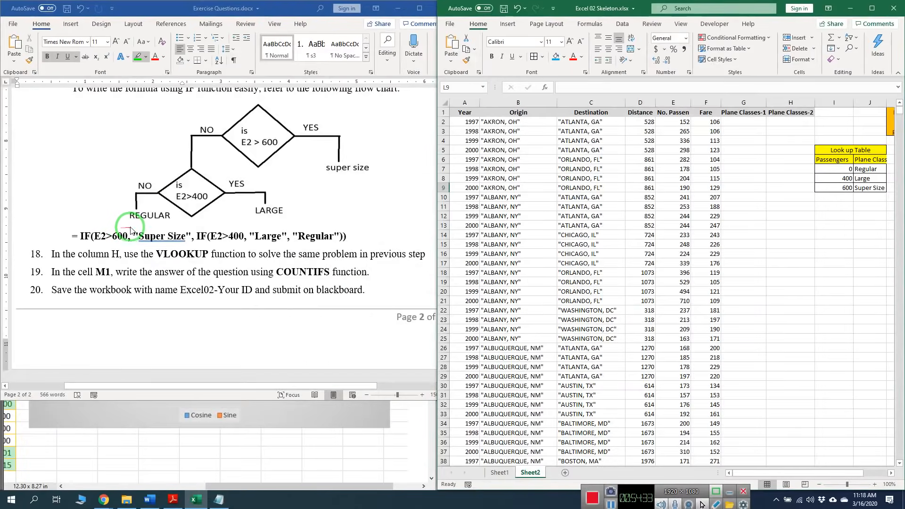
pyautogui.scroll(4, 248, 350)
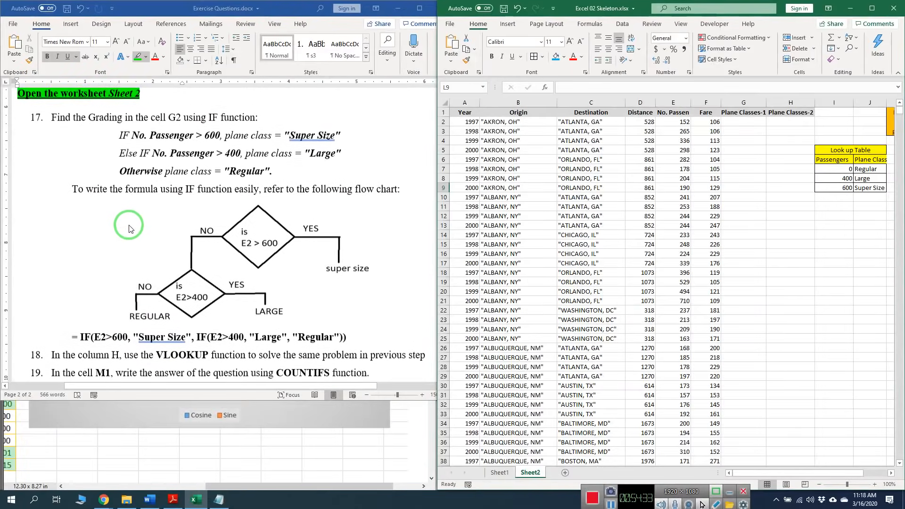
pyautogui.click(221, 500)
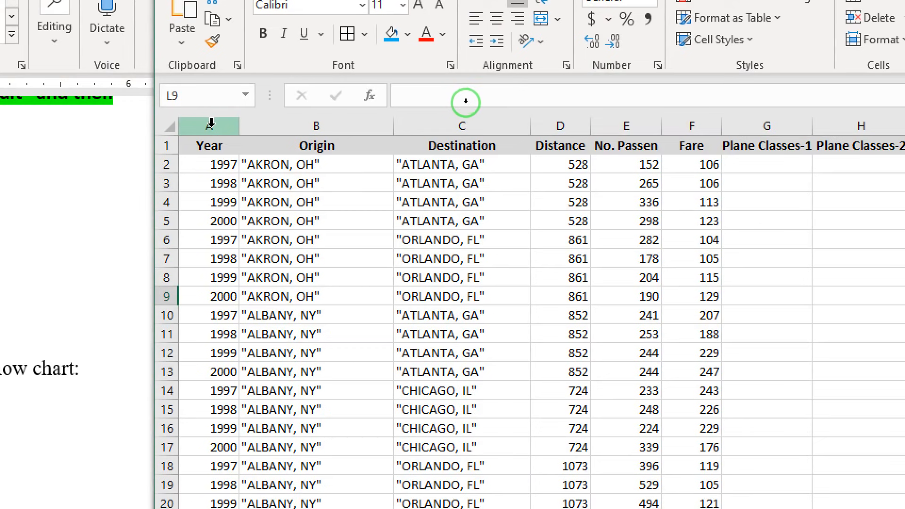
# Examine the flight data on Sheet2 column by column, from Year through Fare
pyautogui.click(210, 124)
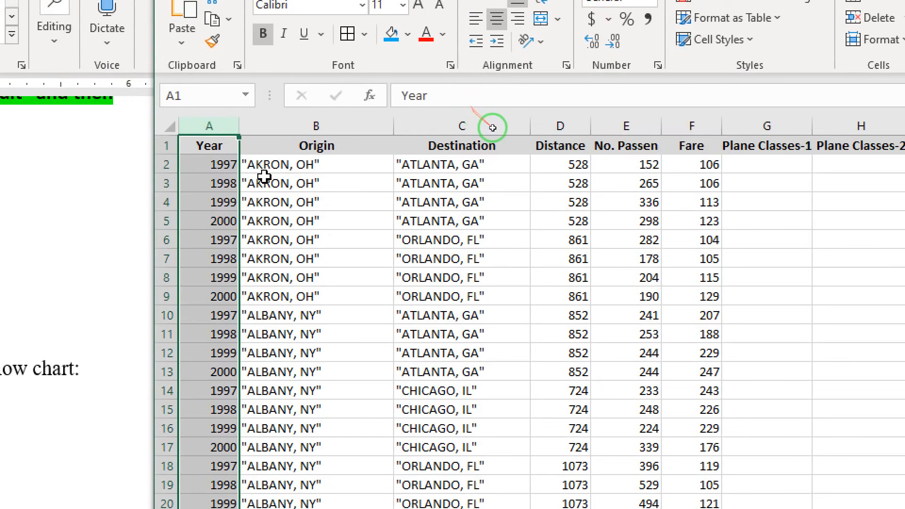
pyautogui.click(208, 145)
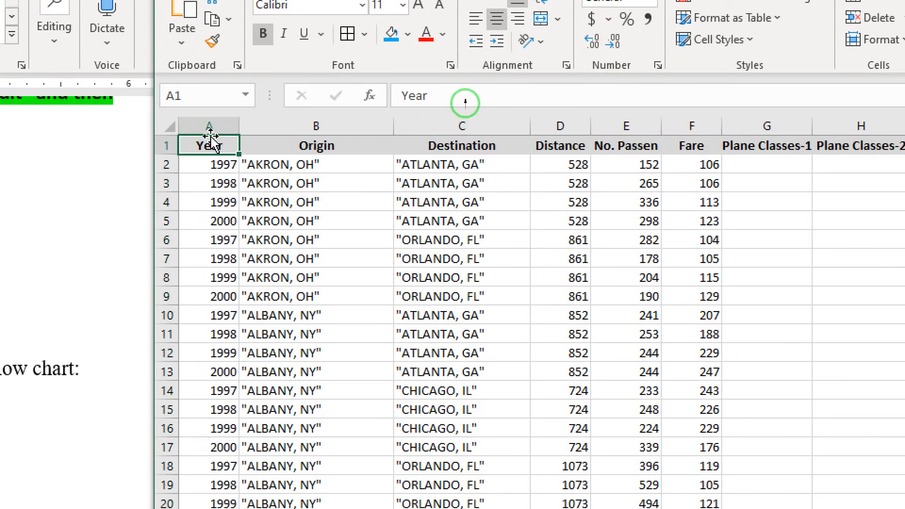
pyautogui.click(211, 126)
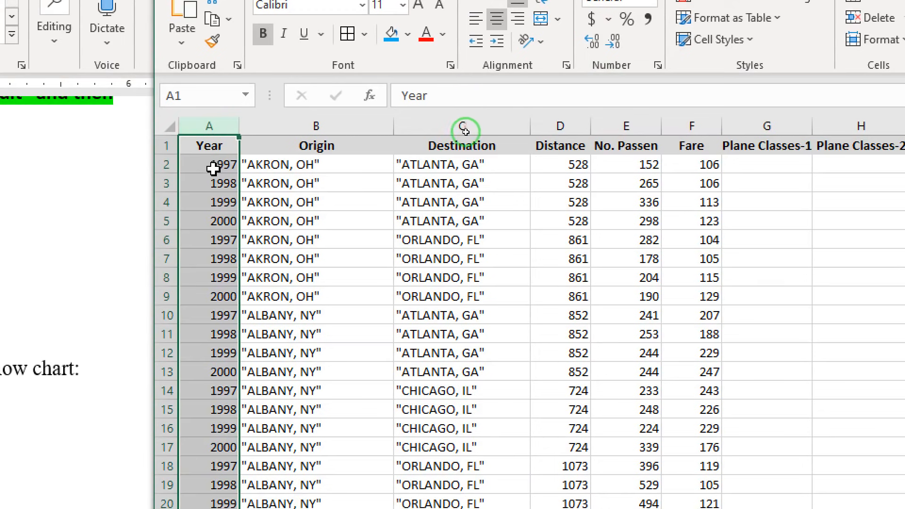
pyautogui.click(346, 125)
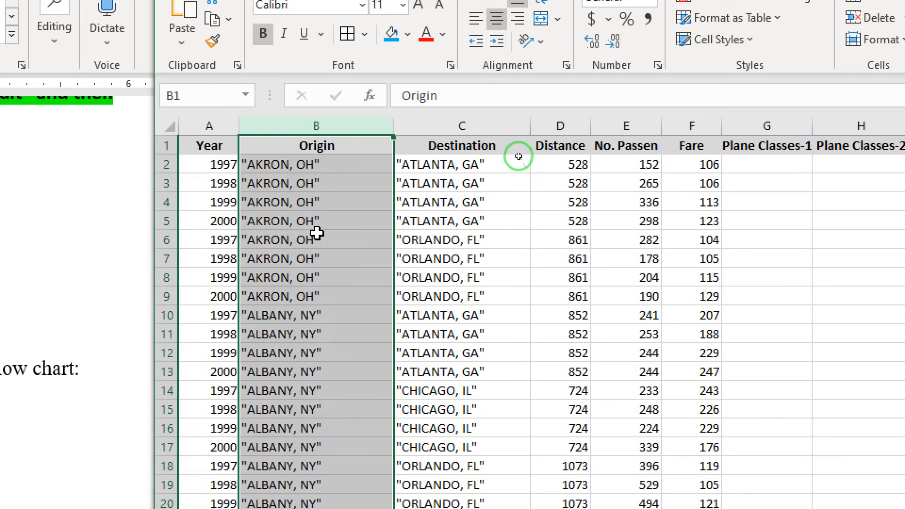
pyautogui.click(517, 125)
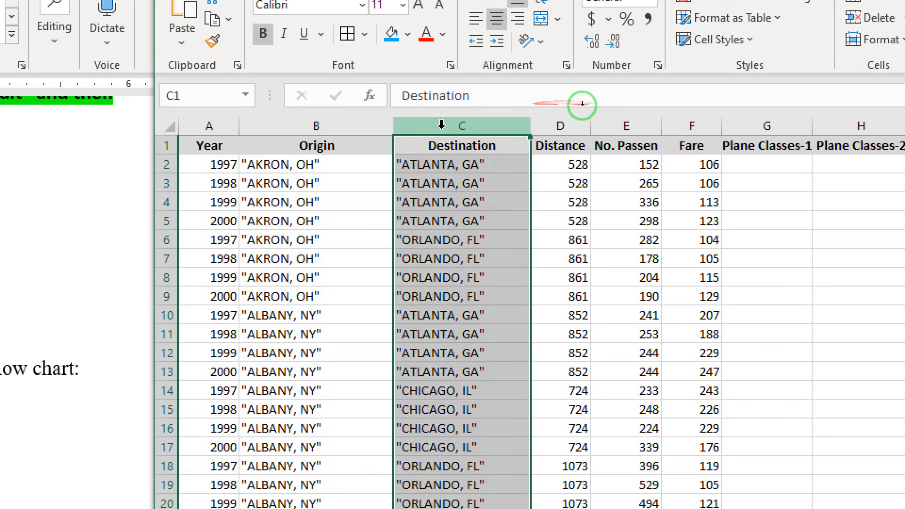
pyautogui.click(563, 121)
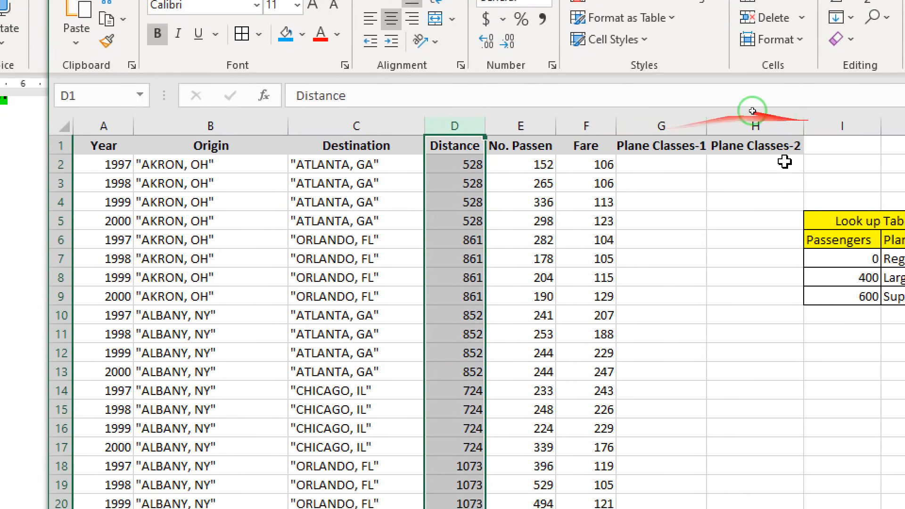
pyautogui.click(641, 128)
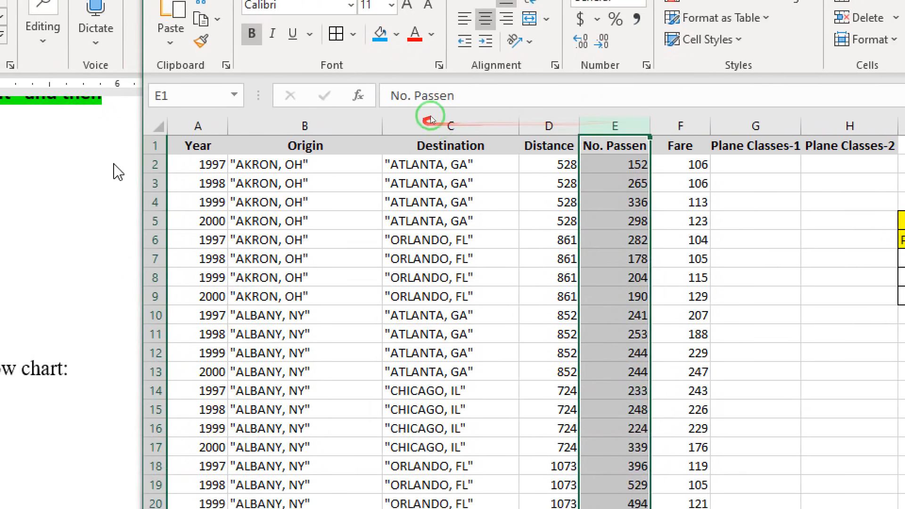
pyautogui.moveTo(198, 126); pyautogui.dragTo(710, 145)
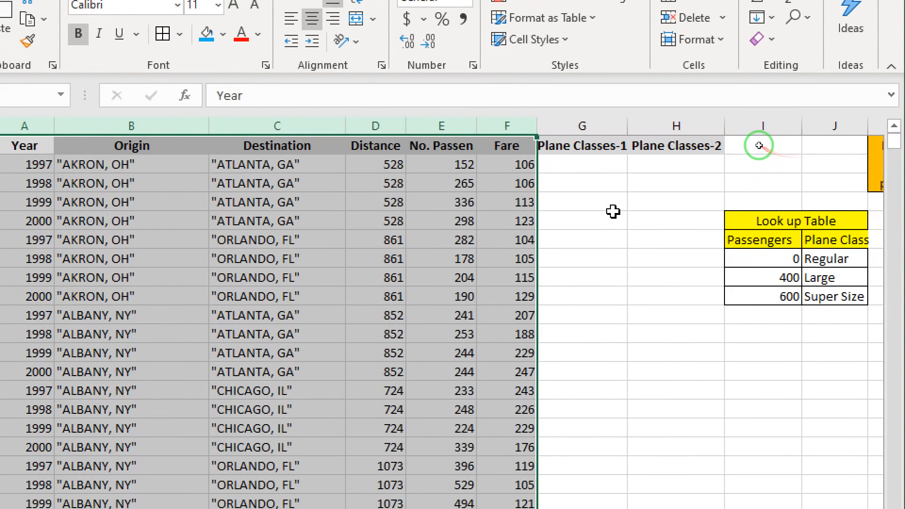
# Examine the Fare, No. Passen, Plane Classes-1 and Plane Classes-2 columns and the answer cell M1 on Sheet2
pyautogui.click(505, 124)
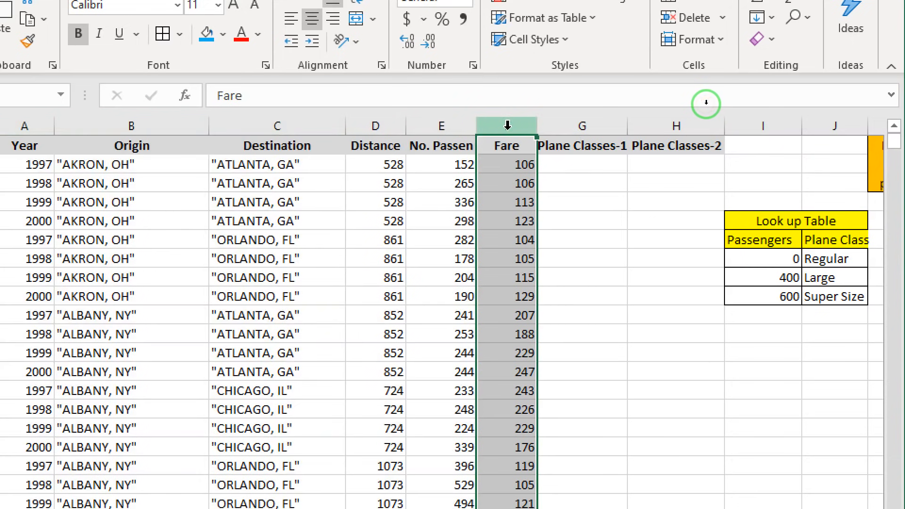
pyautogui.click(458, 125)
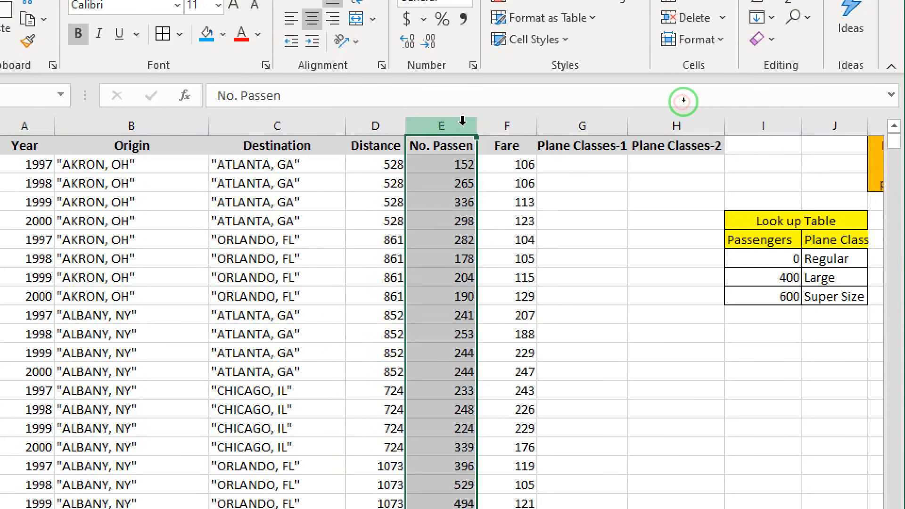
pyautogui.click(500, 126)
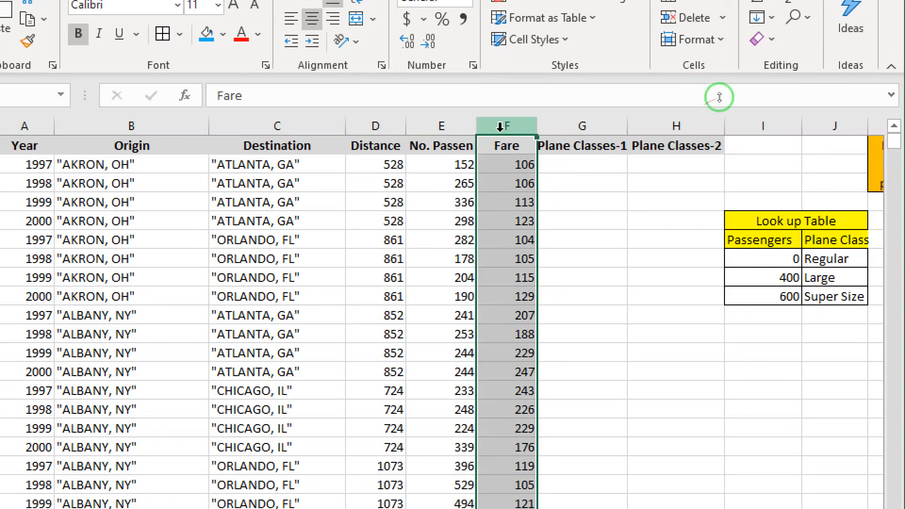
pyautogui.click(617, 123)
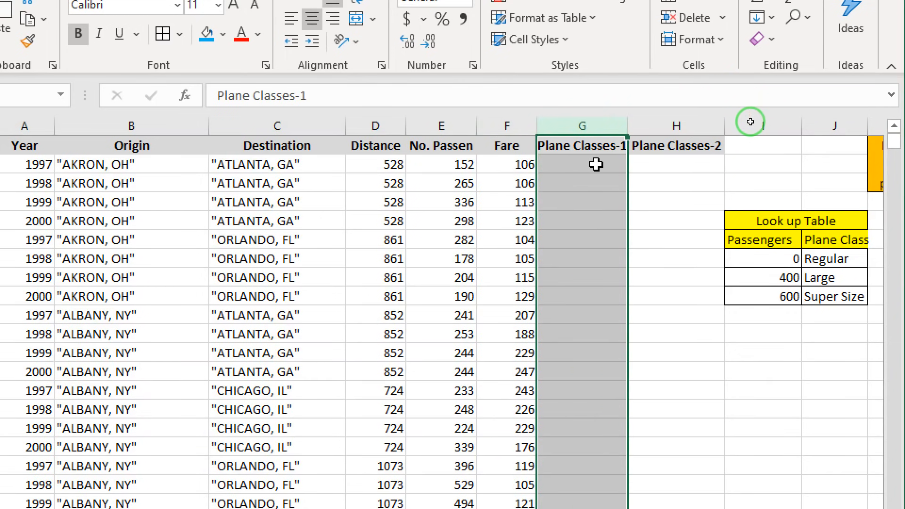
pyautogui.click(691, 128)
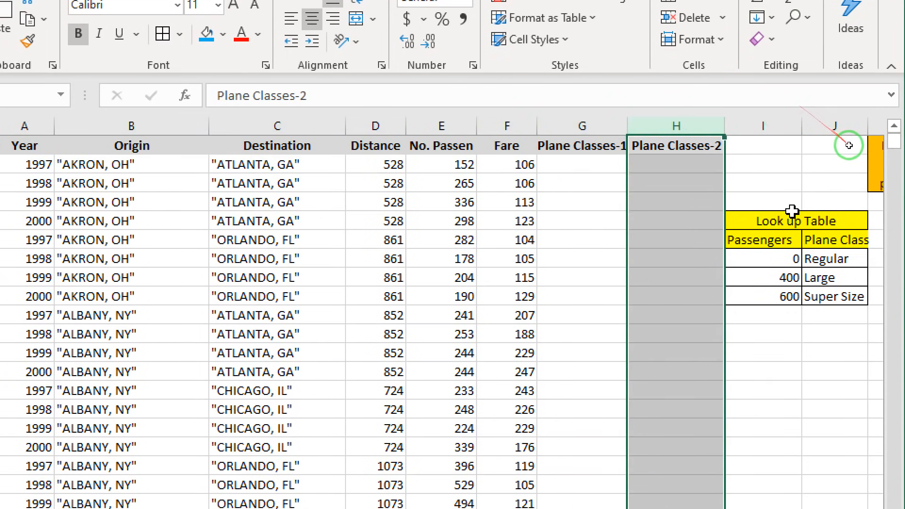
pyautogui.click(850, 165)
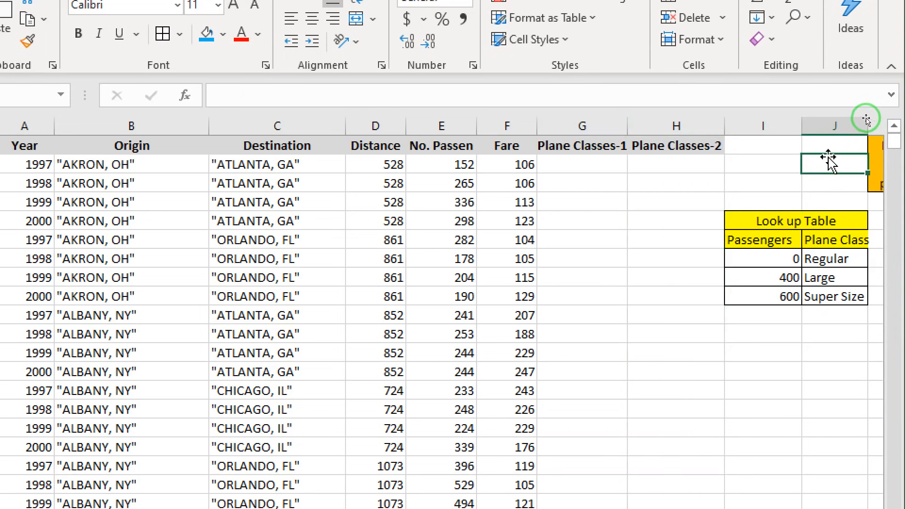
pyautogui.press('Right')
pyautogui.click(812, 143)
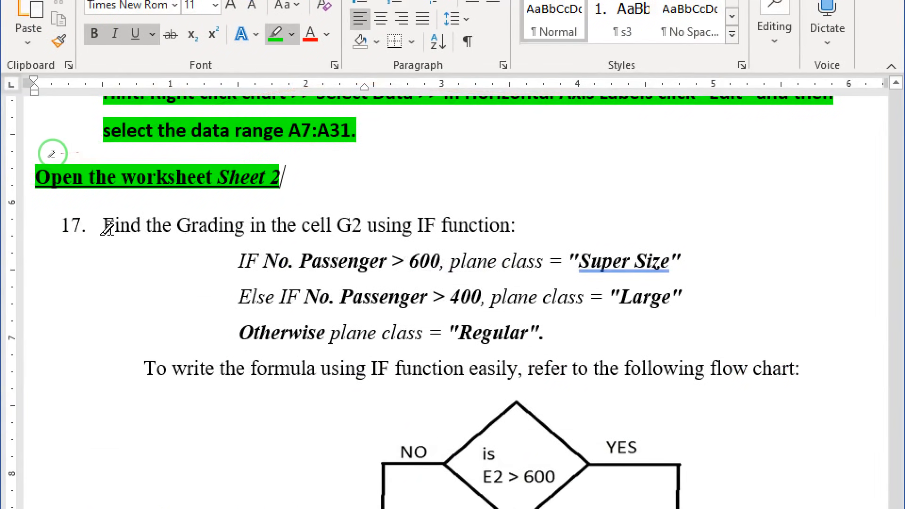
# Highlight the question 17 line in green in the Word document and select cell G2 on Sheet2 in Excel
pyautogui.click(104, 225)
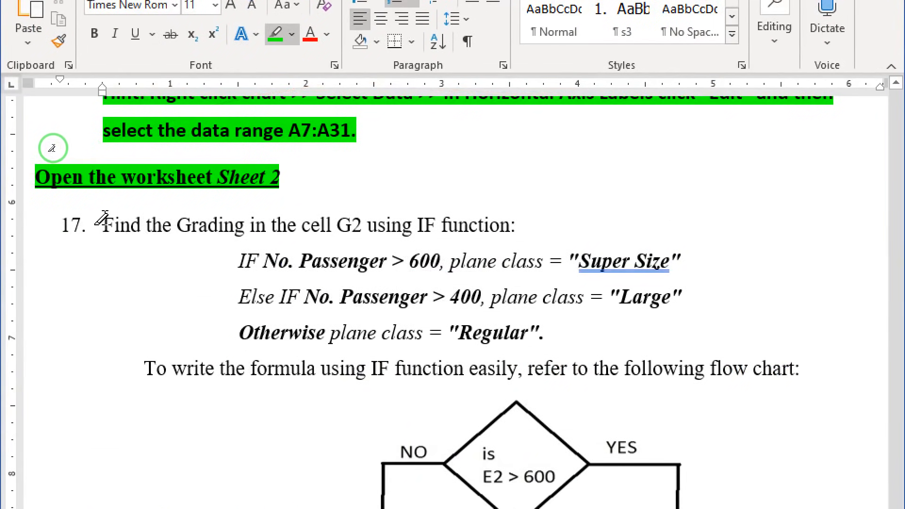
pyautogui.moveTo(104, 225); pyautogui.dragTo(515, 239)
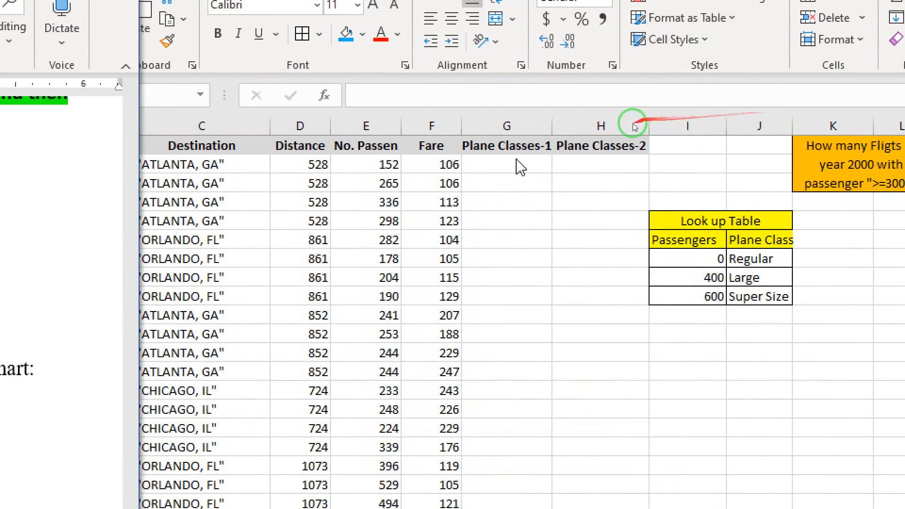
pyautogui.click(635, 126)
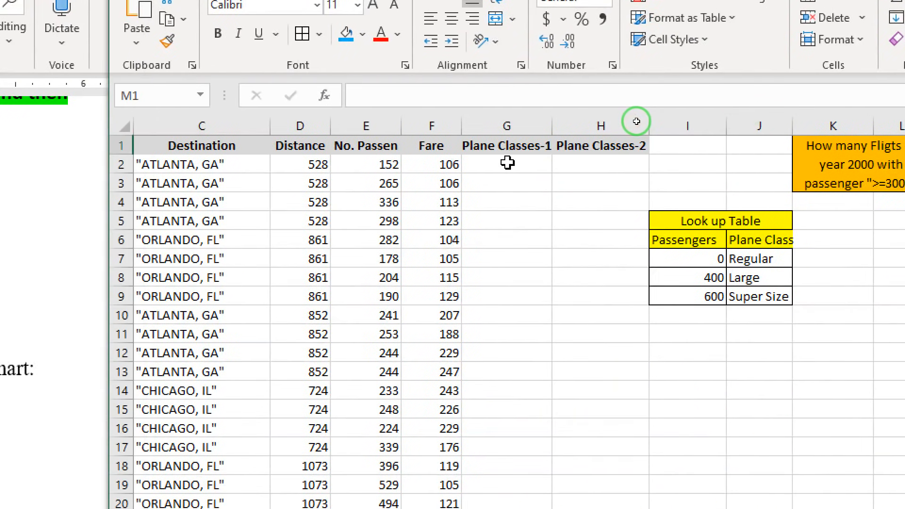
pyautogui.click(507, 163)
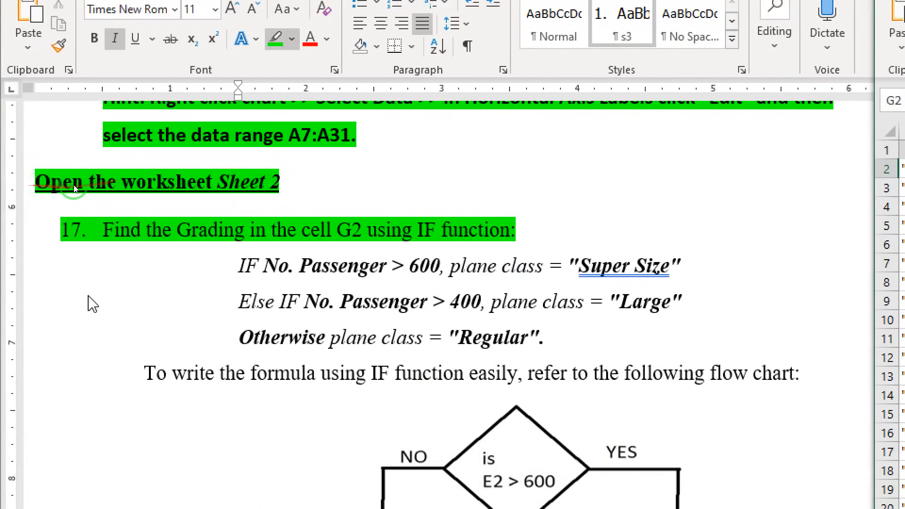
# Highlight the three plane class conditions under question 17 in green in the Word document and select cell G2 on Sheet2 in Excel
pyautogui.click(118, 168)
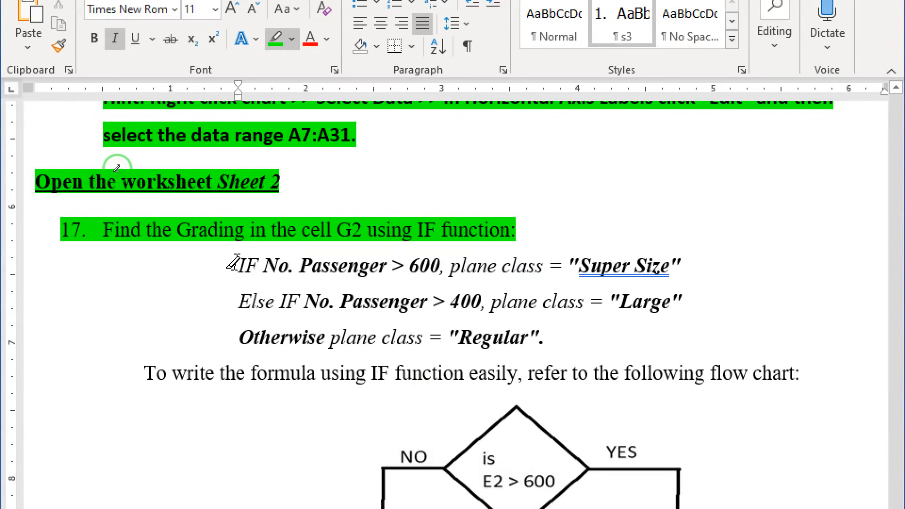
pyautogui.moveTo(239, 265)
pyautogui.mouseDown()
pyautogui.moveTo(581, 346)
pyautogui.moveTo(581, 338)
pyautogui.mouseUp()
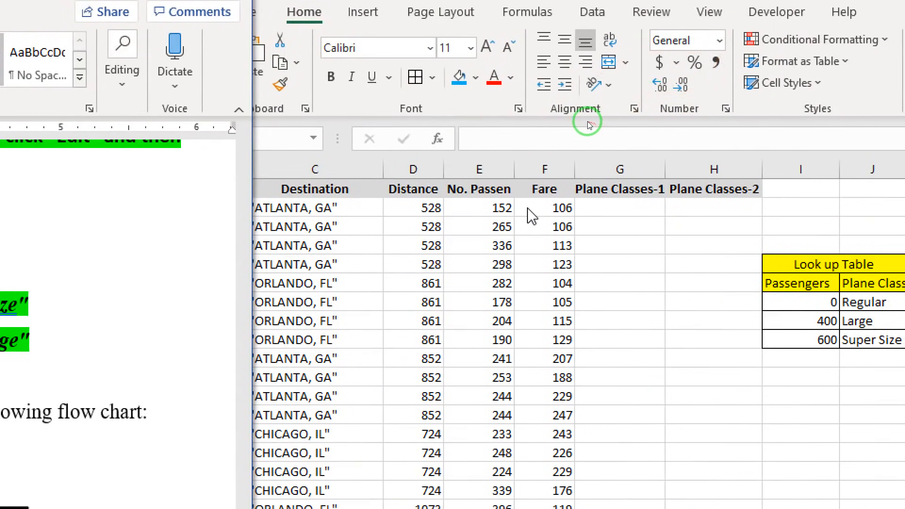
pyautogui.click(653, 209)
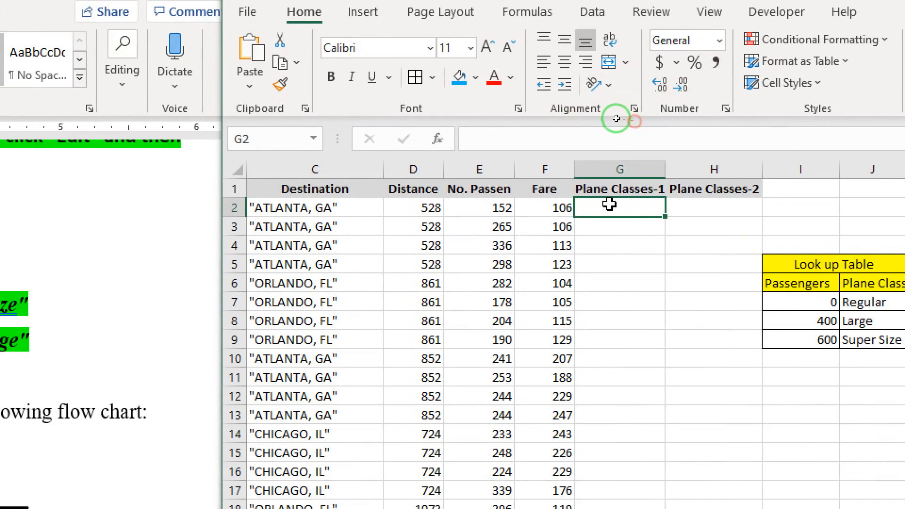
# Examine the No. Passen value in E2 against the empty Plane Classes-1 cell G2 and the question 17 conditions
pyautogui.click(479, 207)
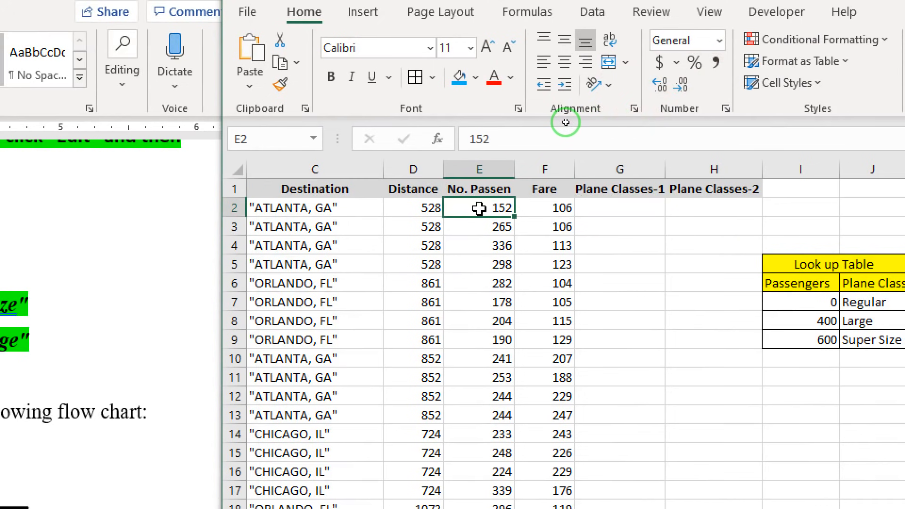
pyautogui.click(234, 206)
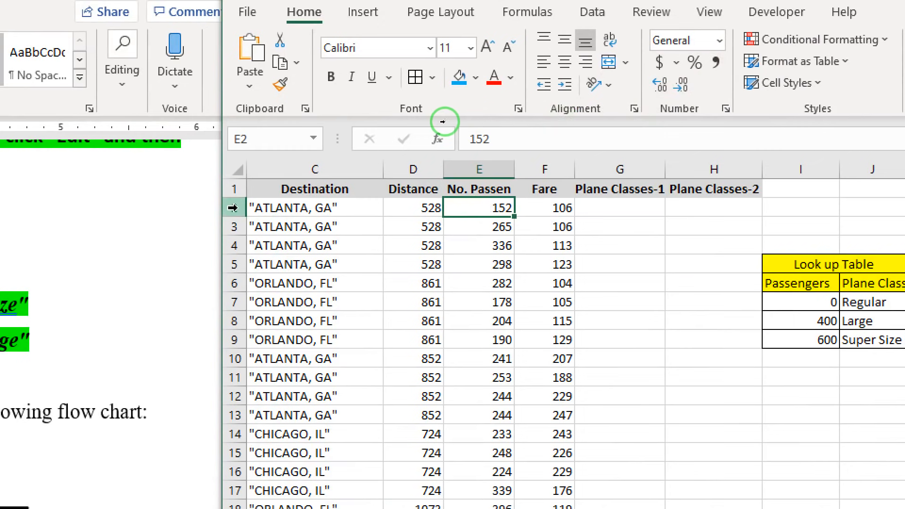
pyautogui.click(495, 207)
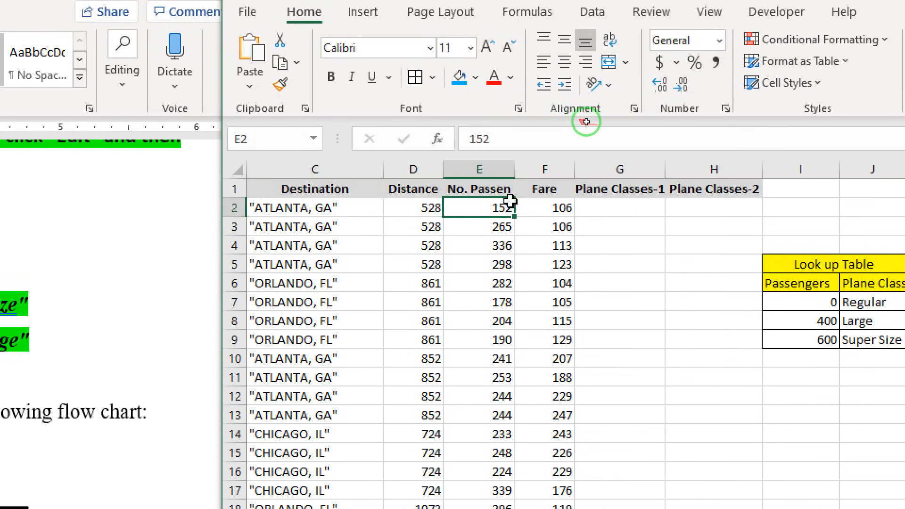
pyautogui.click(612, 208)
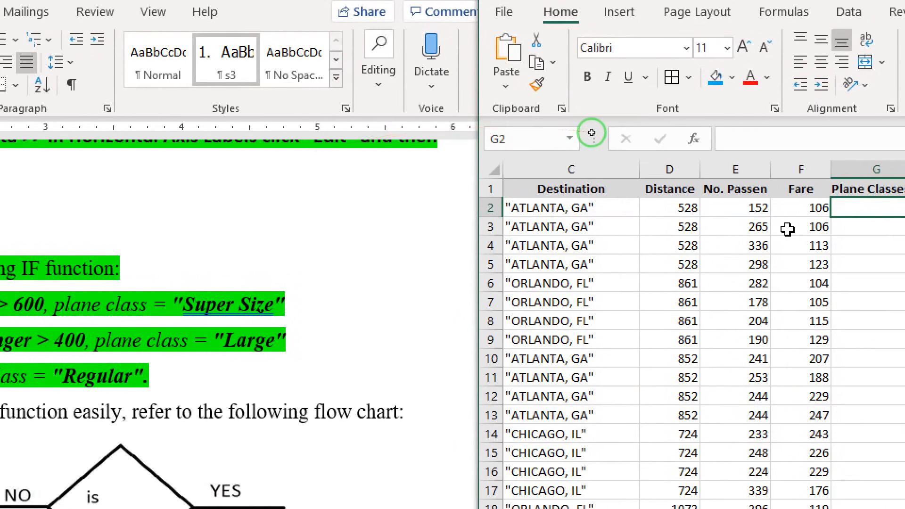
pyautogui.click(673, 207)
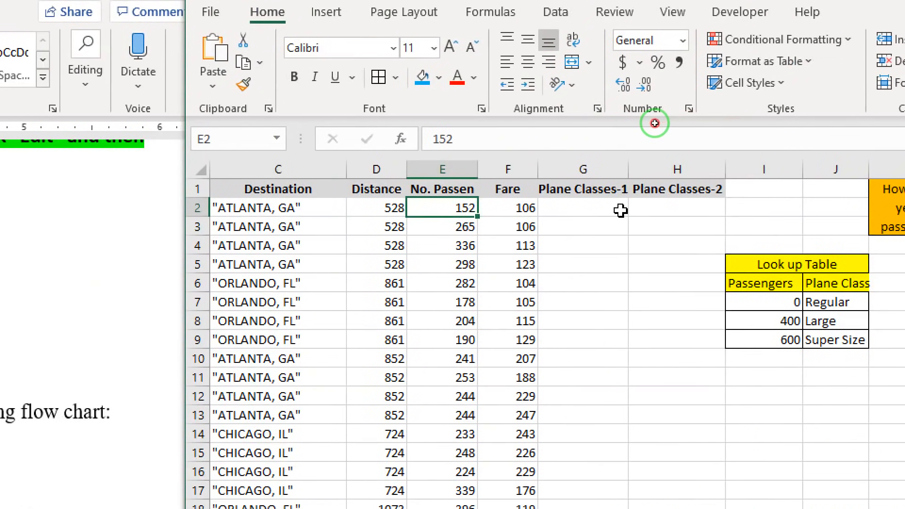
pyautogui.click(621, 211)
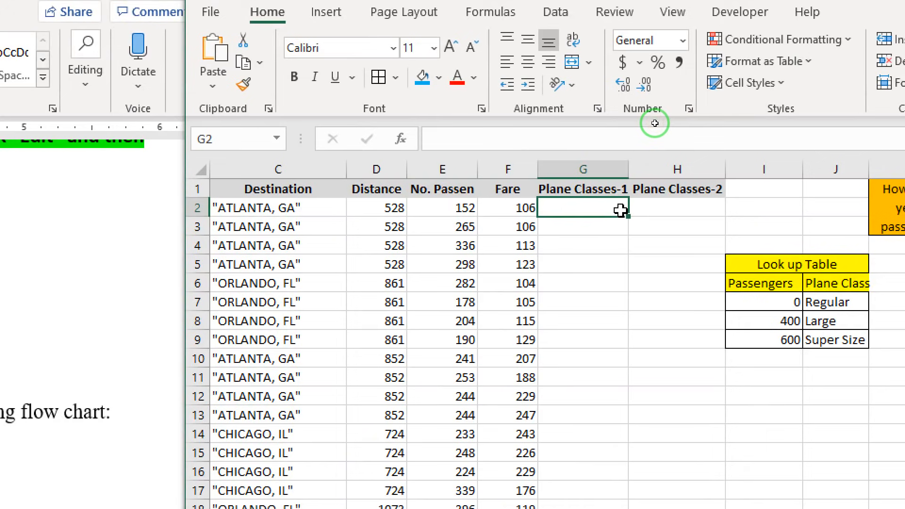
pyautogui.click(461, 211)
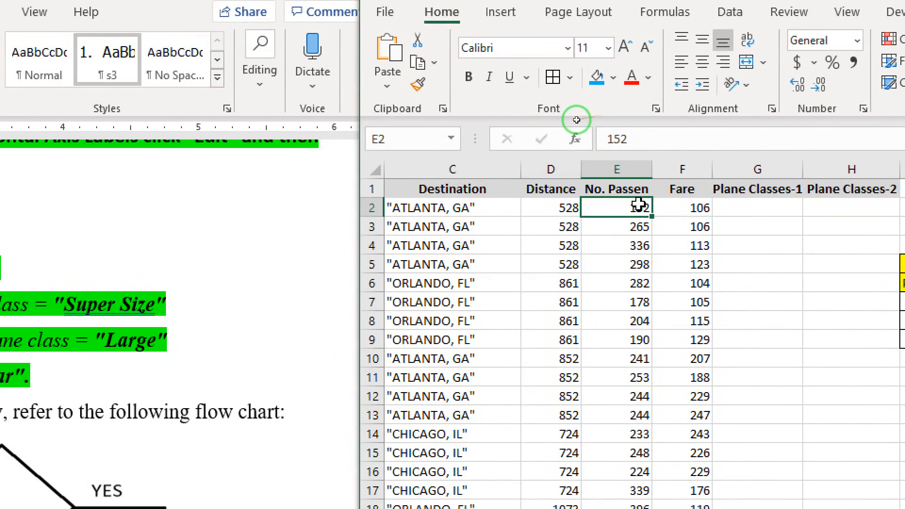
pyautogui.click(745, 208)
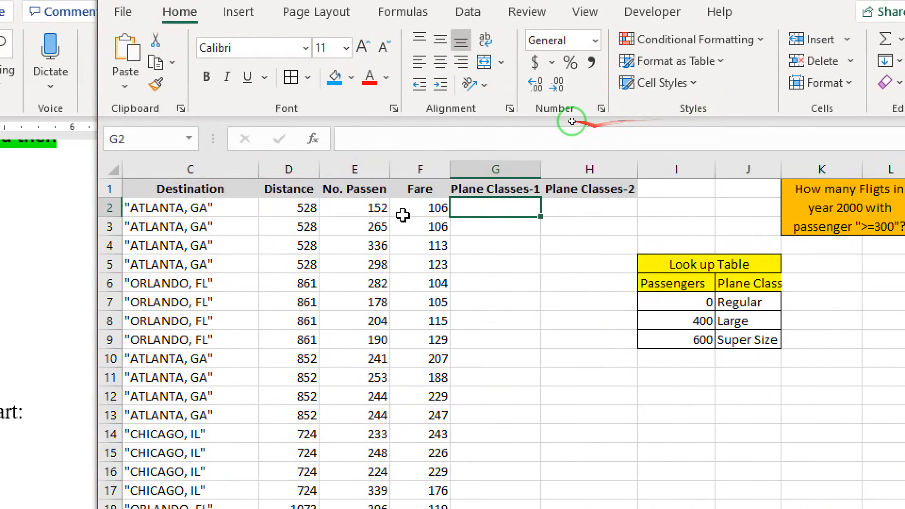
pyautogui.click(367, 208)
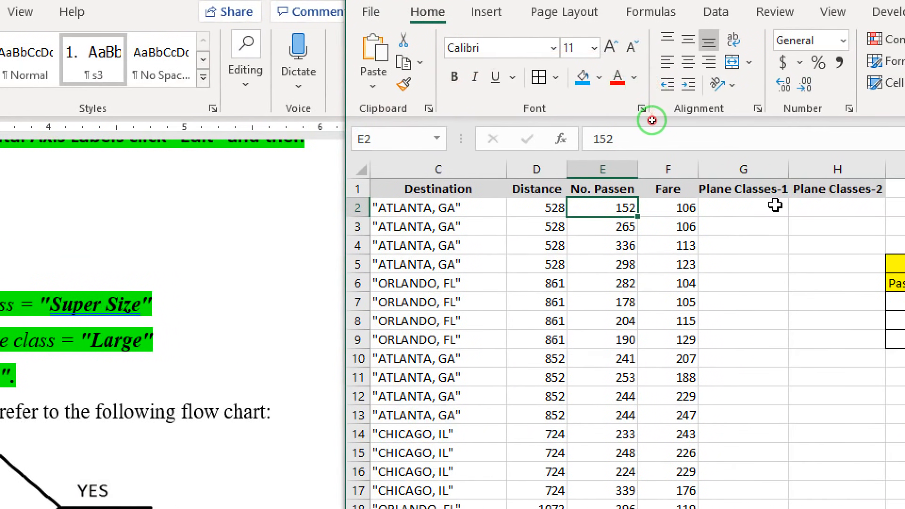
# Enter Regular by hand as the plane class in cell G2, clearing the stray letter from G3
pyautogui.click(757, 207)
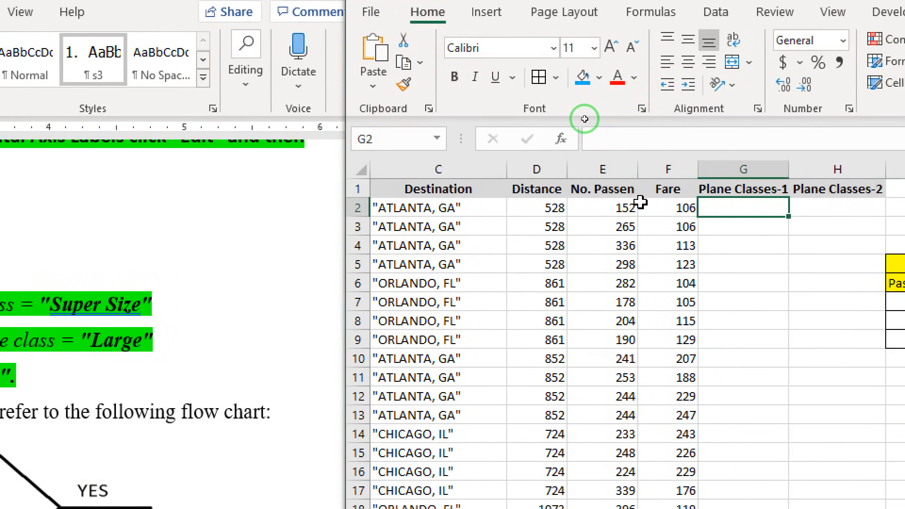
pyautogui.press('Down')
pyautogui.write('r')
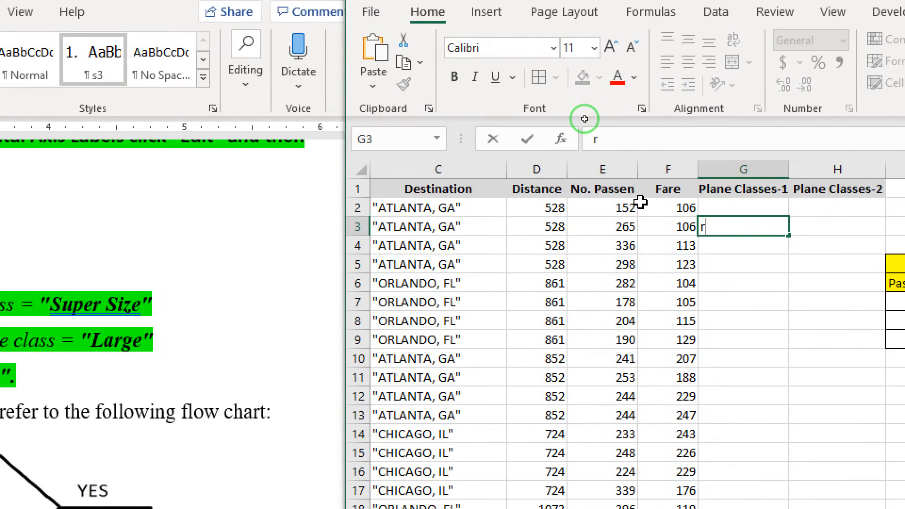
pyautogui.press('Up')
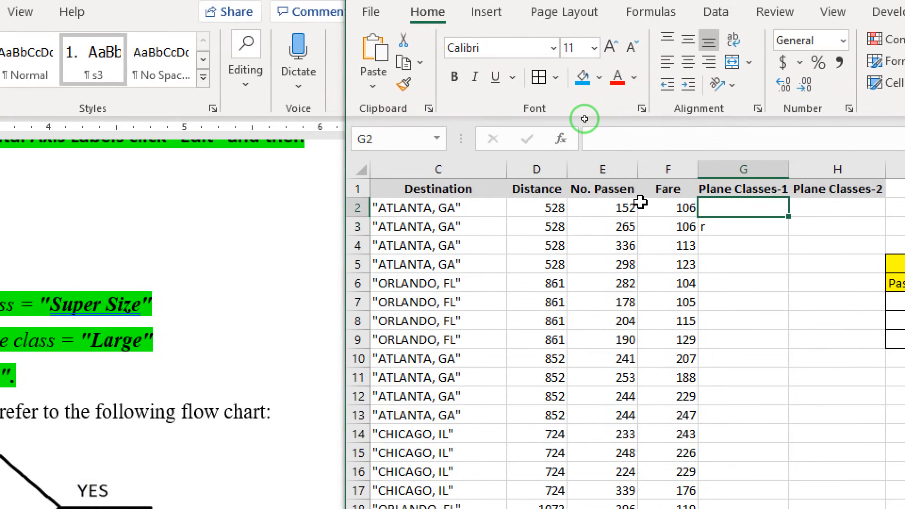
pyautogui.press('Down')
pyautogui.press('Delete')
pyautogui.press('Up')
pyautogui.write('Re')
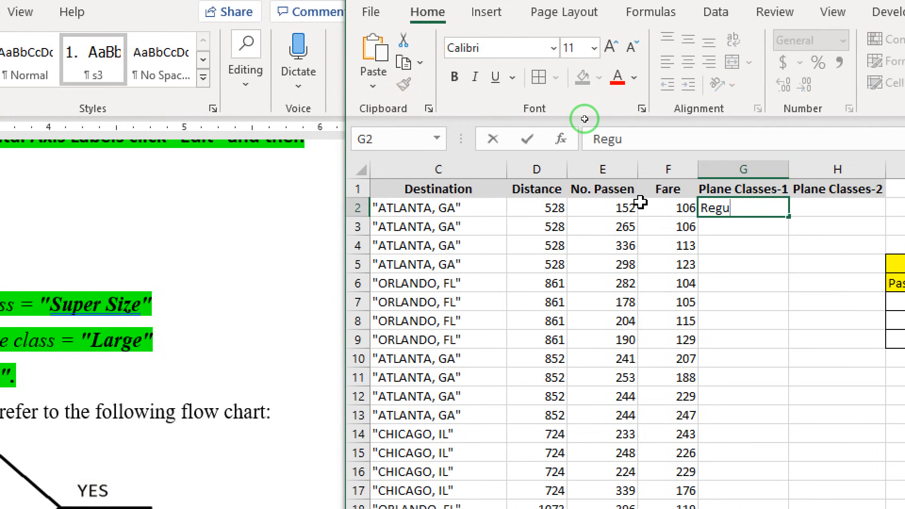
pyautogui.press('Return')
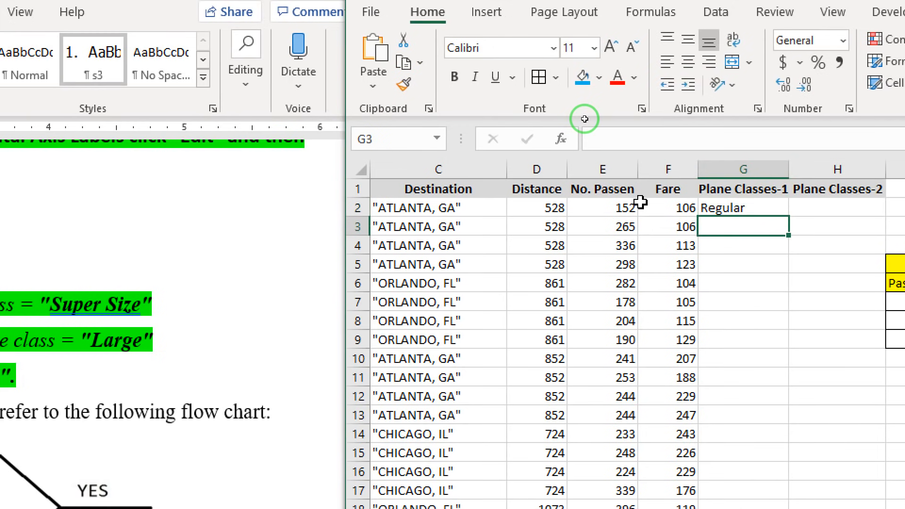
# Check the passenger number in E3 and enter Regular by hand as the plane class in cell G3
pyautogui.click(613, 226)
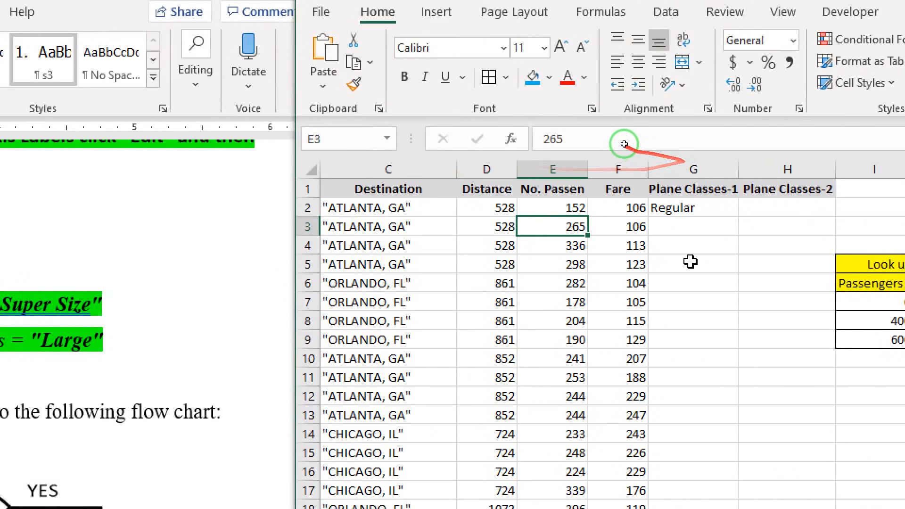
pyautogui.click(706, 230)
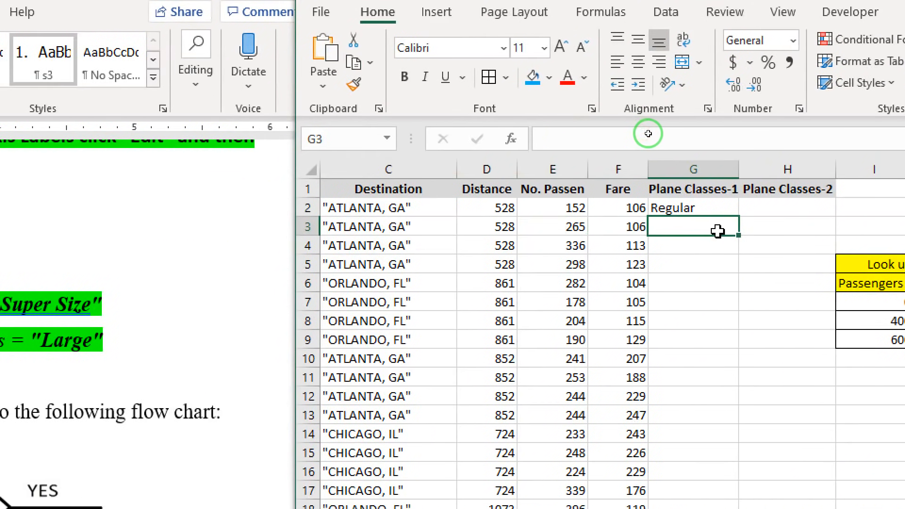
pyautogui.write('R')
pyautogui.press('Return')
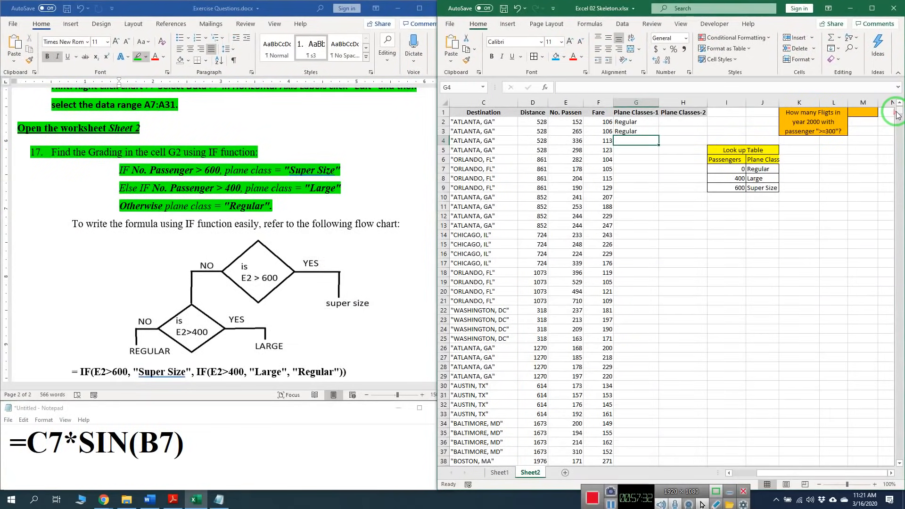
# Examine the Sheet2 flight data down to its last row and return to the first rows
pyautogui.moveTo(899, 114); pyautogui.dragTo(898, 464)
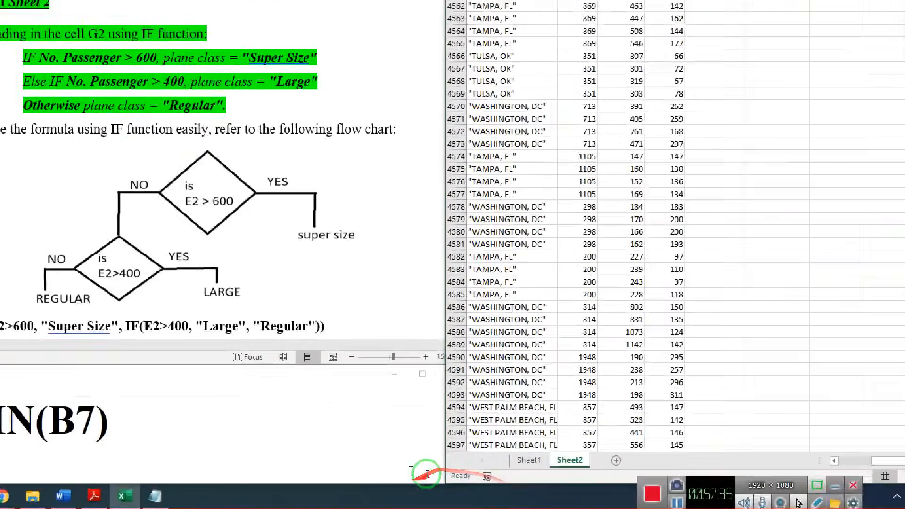
pyautogui.scroll(-1, 443, 460)
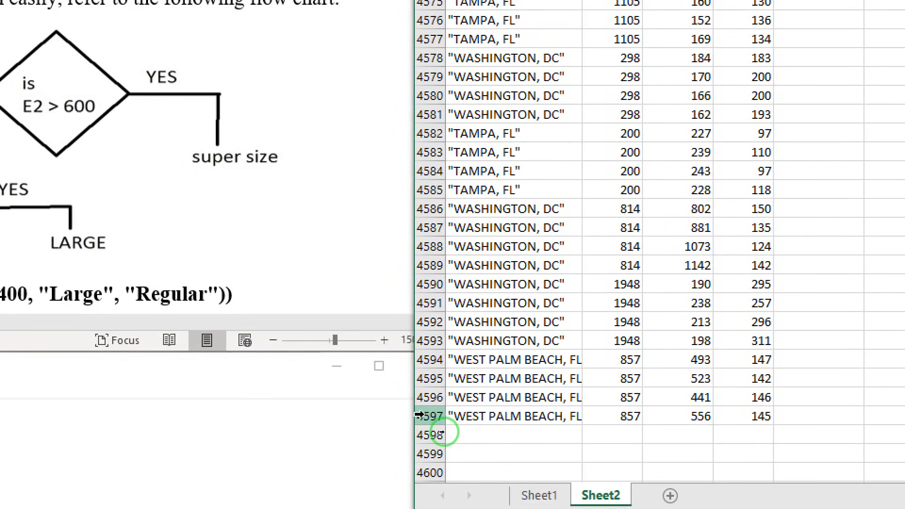
pyautogui.click(426, 416)
pyautogui.moveTo(448, 431); pyautogui.dragTo(509, 434)
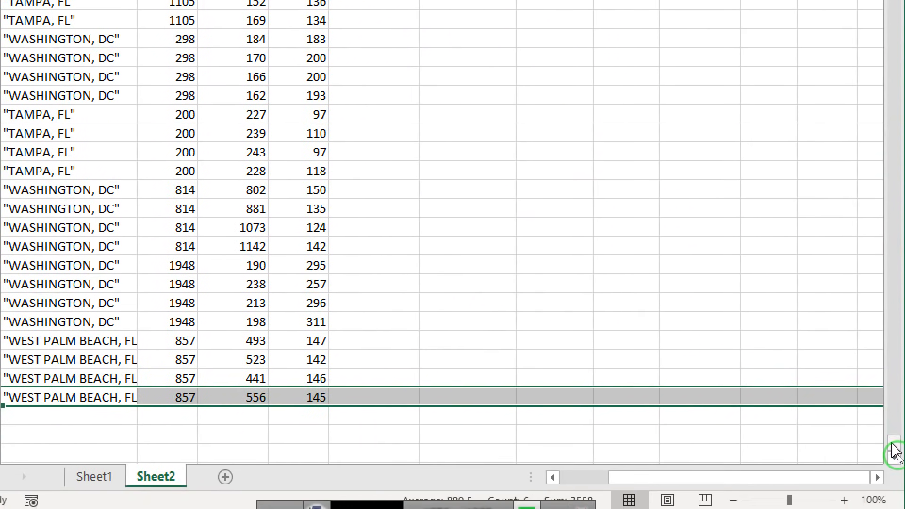
pyautogui.moveTo(895, 460); pyautogui.dragTo(891, 134)
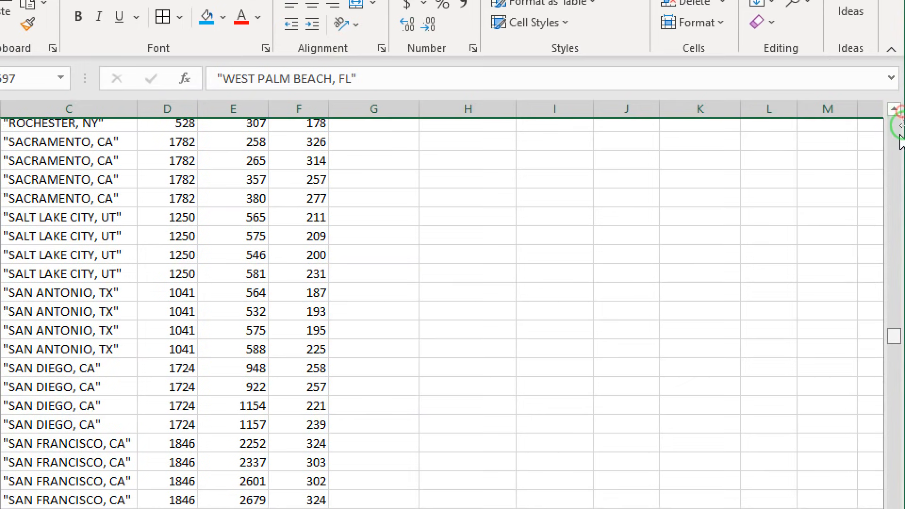
pyautogui.moveTo(897, 350); pyautogui.dragTo(887, 260)
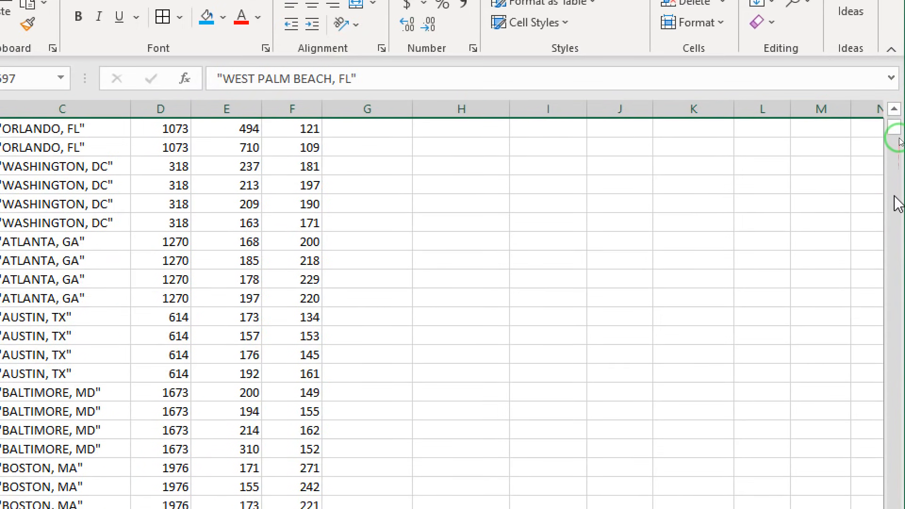
pyautogui.moveTo(892, 132); pyautogui.dragTo(895, 98)
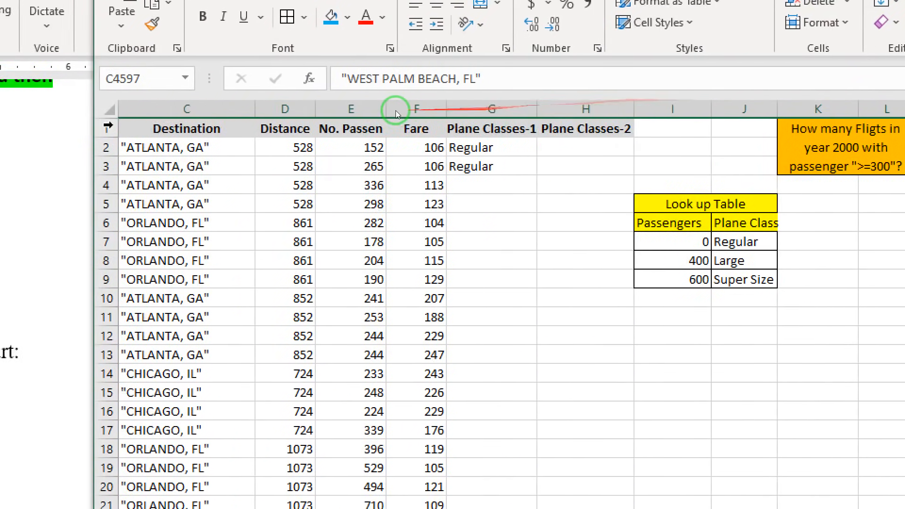
# Clear the hand-entered plane classes from G2:G3 and select cell G2
pyautogui.moveTo(649, 150); pyautogui.dragTo(649, 167)
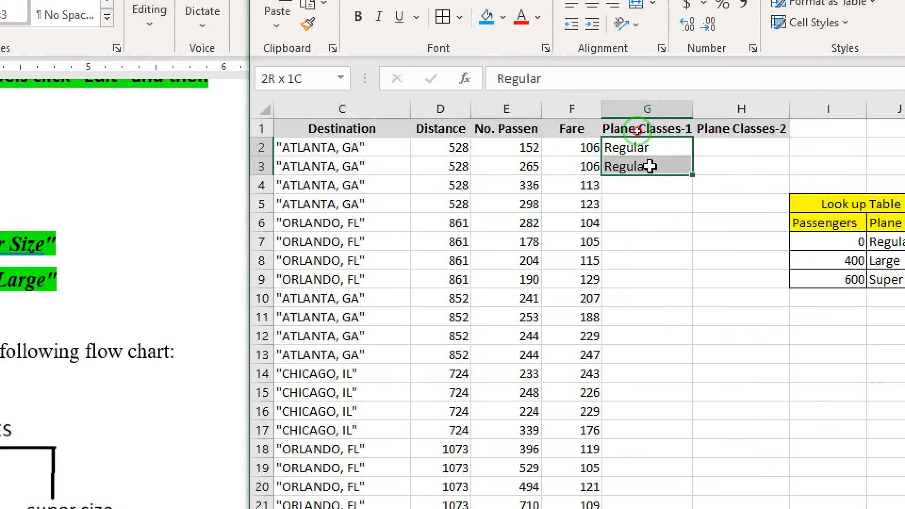
pyautogui.press('Delete')
pyautogui.click(648, 150)
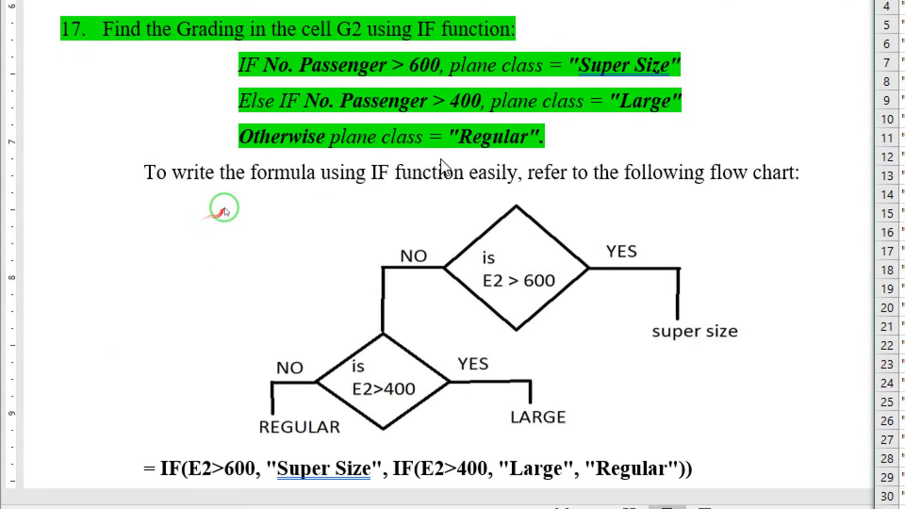
# Highlight the sentence introducing the IF function flow chart in green in the Word document
pyautogui.click(445, 187)
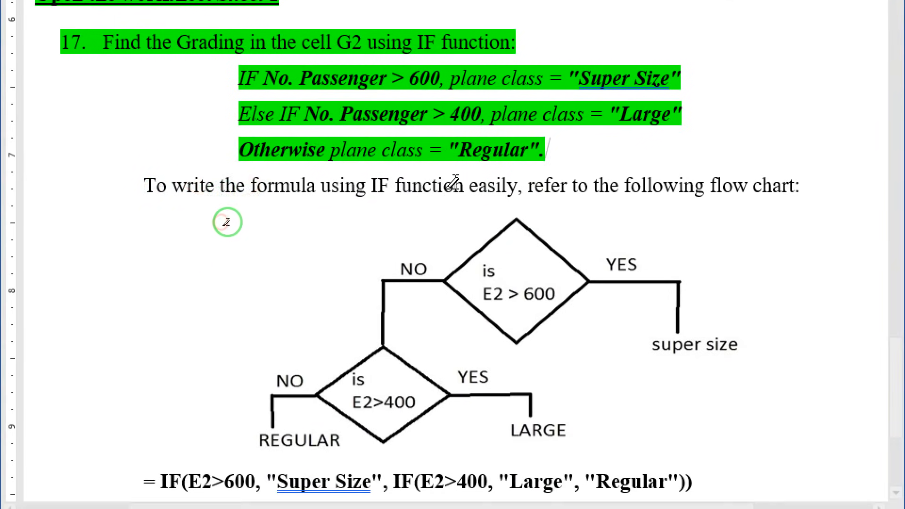
pyautogui.moveTo(144, 185)
pyautogui.mouseDown()
pyautogui.moveTo(804, 194)
pyautogui.moveTo(789, 199)
pyautogui.mouseUp()
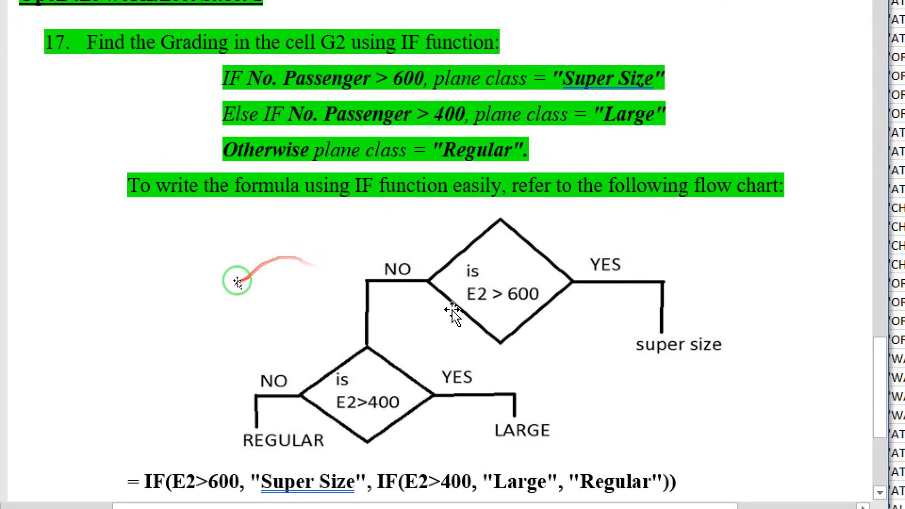
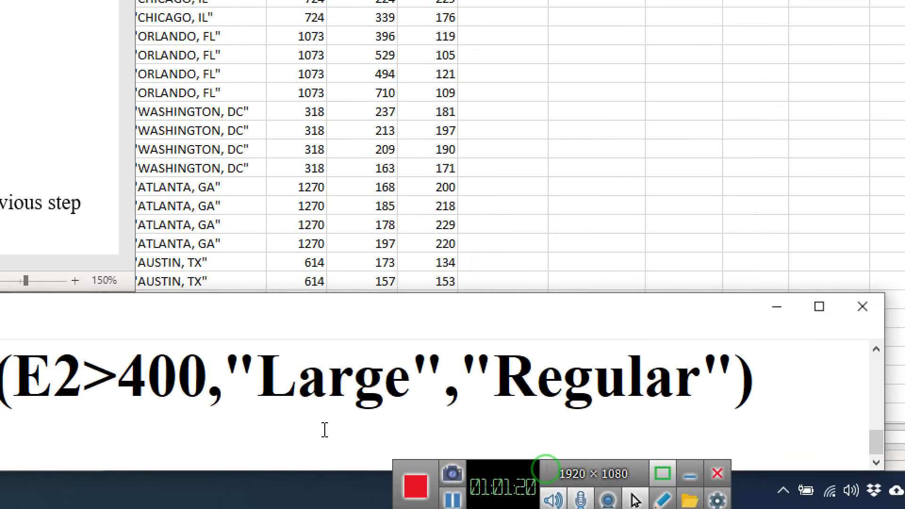
# Finish the nested IF formula in Notepad with its final closing parenthesis and make the Notepad window taller
pyautogui.write(')')
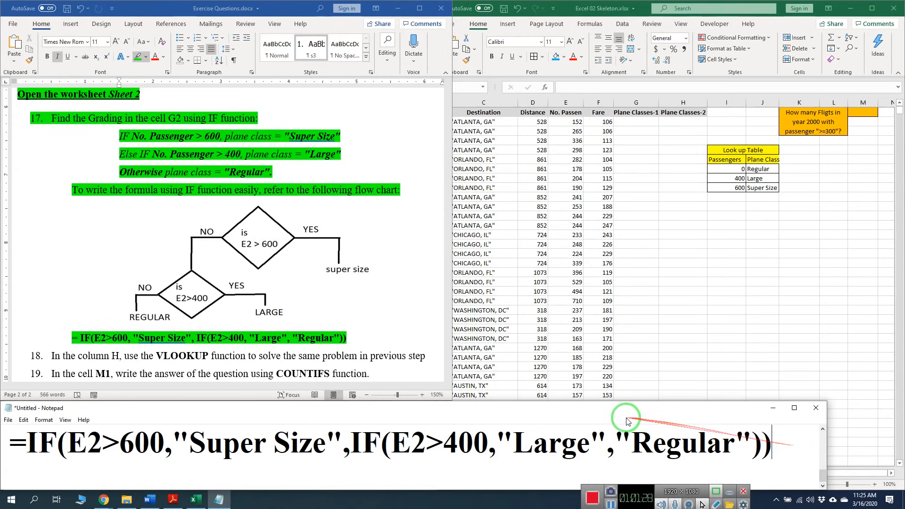
pyautogui.moveTo(637, 401); pyautogui.dragTo(651, 319)
# Copy the complete formula =IF(E2>600,"Super Size",IF(E2>400,"Large","Regular")) and paste a duplicate below it in Notepad
pyautogui.moveTo(772, 461); pyautogui.dragTo(9, 466)
pyautogui.hotkey('ctrl', 'c')
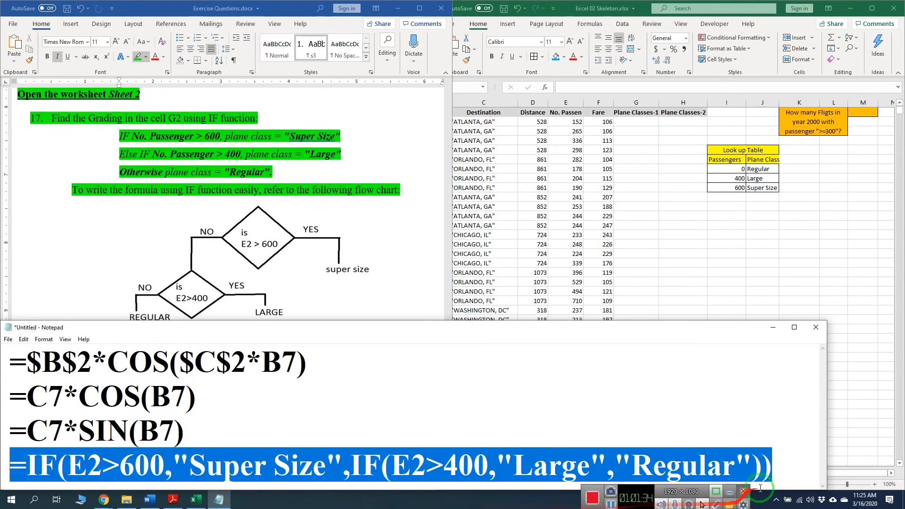
pyautogui.click(779, 474)
pyautogui.press('Return')
pyautogui.press('Return')
pyautogui.press('Return')
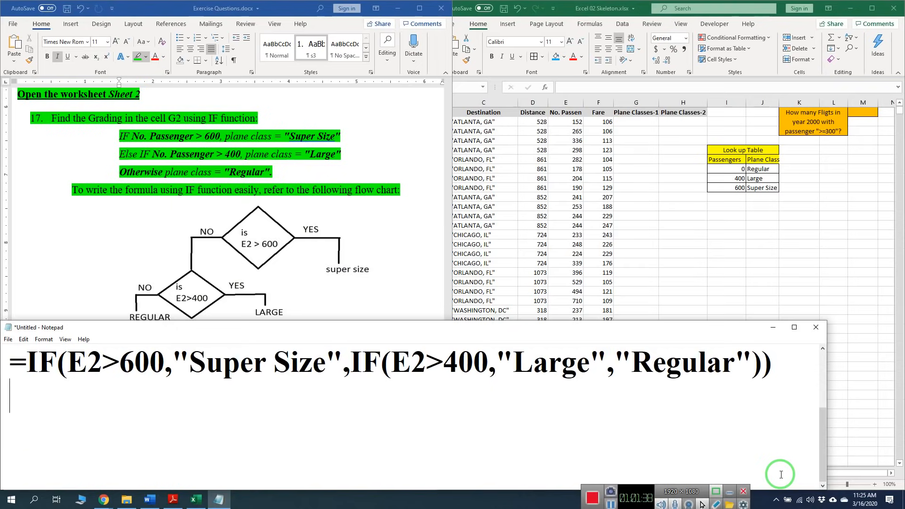
pyautogui.hotkey('ctrl', 'v')
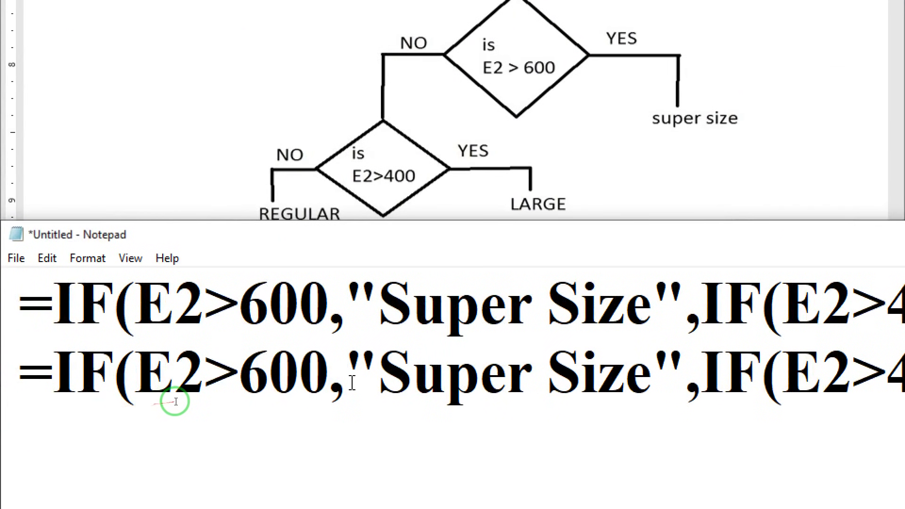
# Replace the commas before and after "Super Size" in the second Notepad formula with semicolons
pyautogui.doubleClick(344, 393)
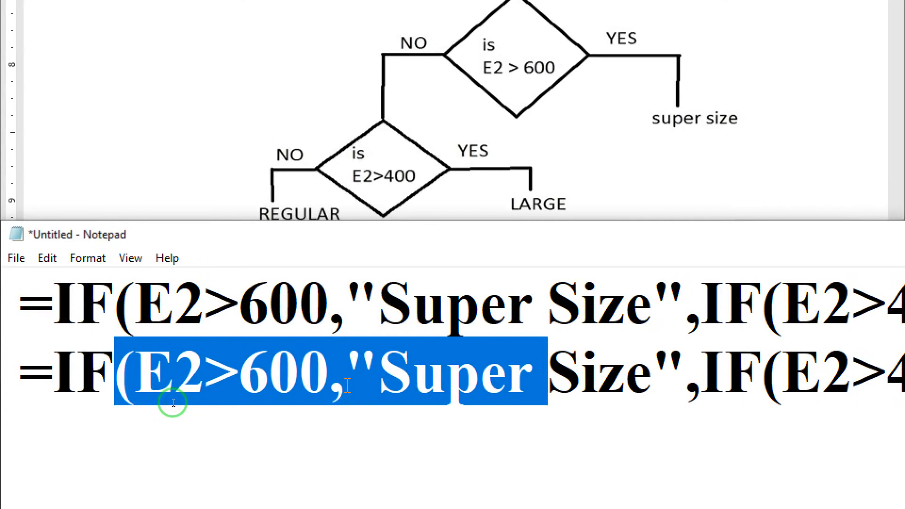
pyautogui.press('Delete')
pyautogui.hotkey('ctrl', 'z')
pyautogui.press('Left')
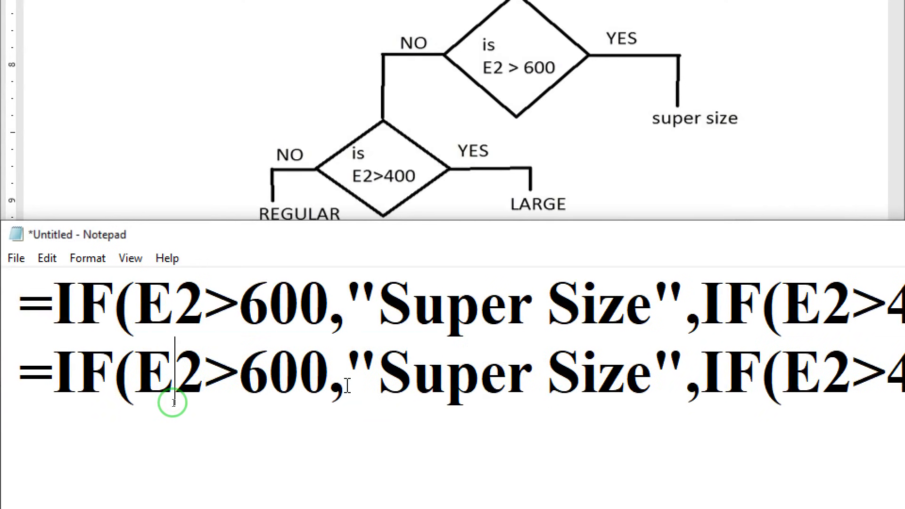
pyautogui.press('BackSpace')
pyautogui.write(';')
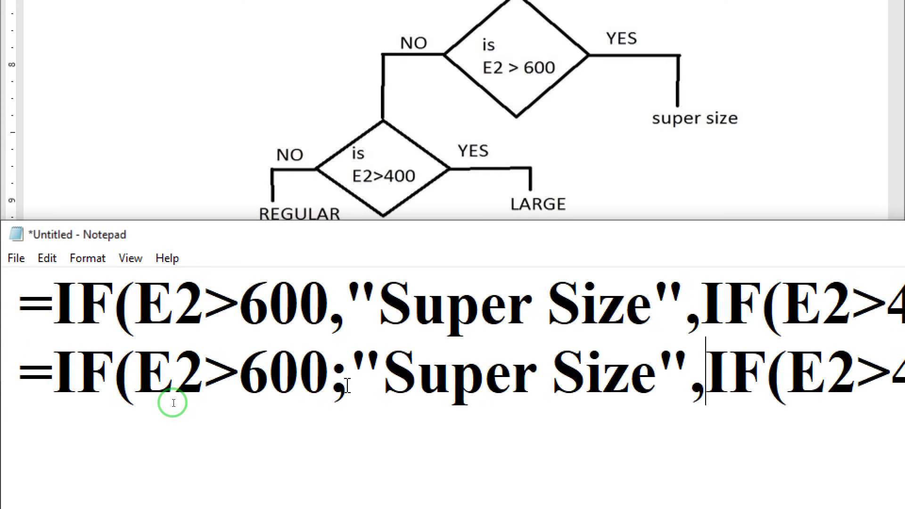
pyautogui.press('BackSpace')
pyautogui.write(';')
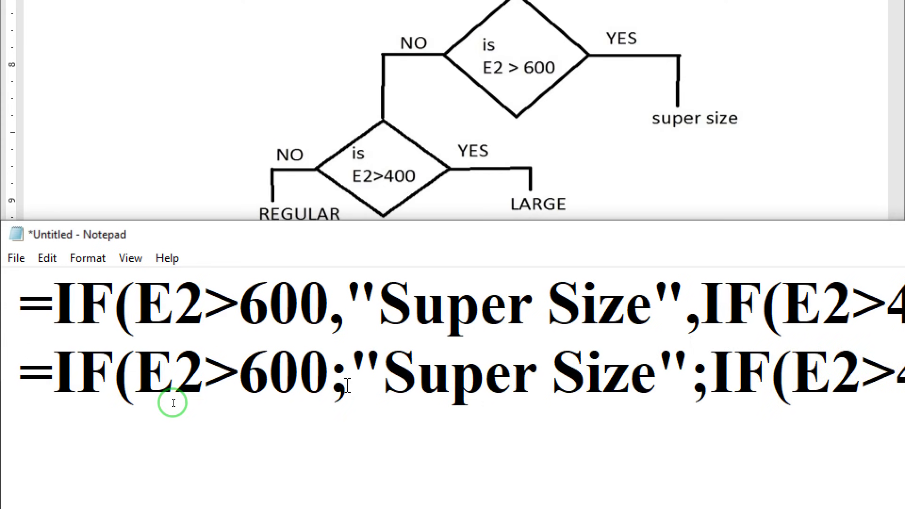
# Replace the commas before and after "Large" in the second Notepad formula with semicolons
pyautogui.click(626, 390)
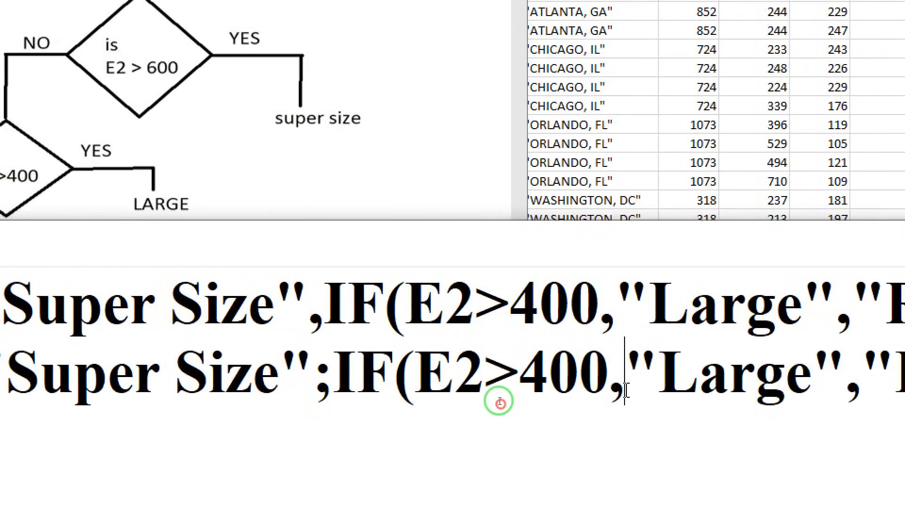
pyautogui.press('BackSpace')
pyautogui.write(';"Large","Regular"))')
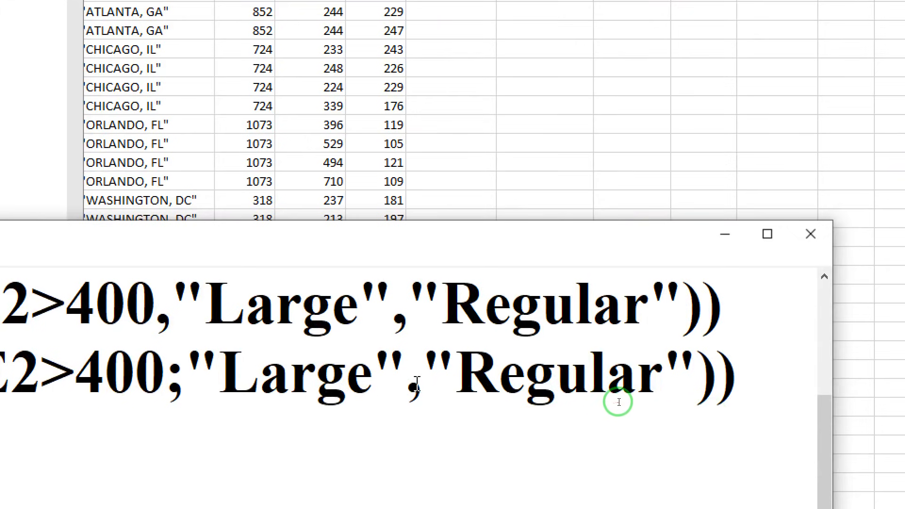
pyautogui.click(417, 384)
pyautogui.press('BackSpace')
pyautogui.write(';')
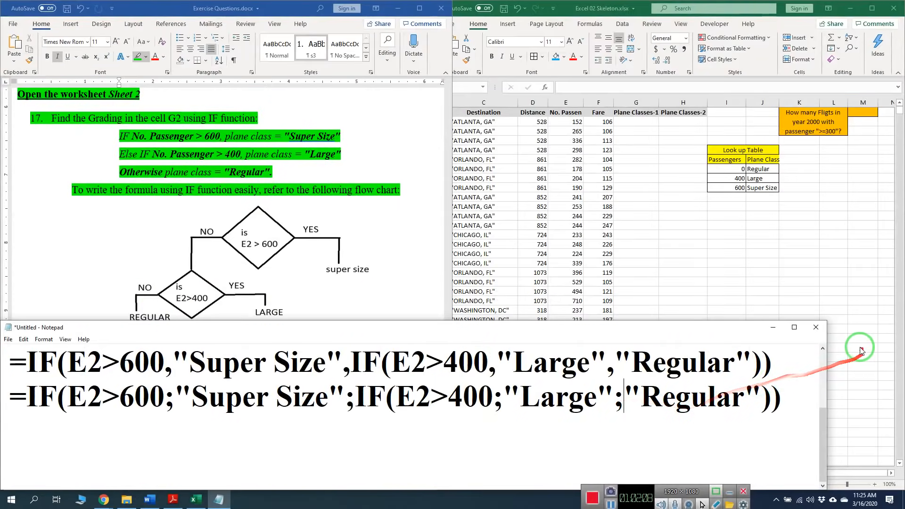
# Copy the comma-separated version of the nested IF formula from Notepad
pyautogui.moveTo(772, 362); pyautogui.dragTo(28, 349)
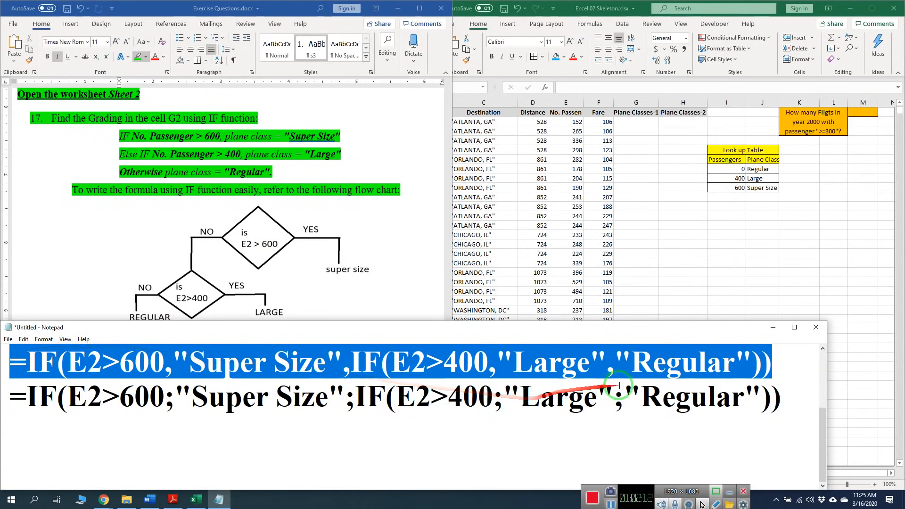
pyautogui.moveTo(787, 398); pyautogui.dragTo(8, 395)
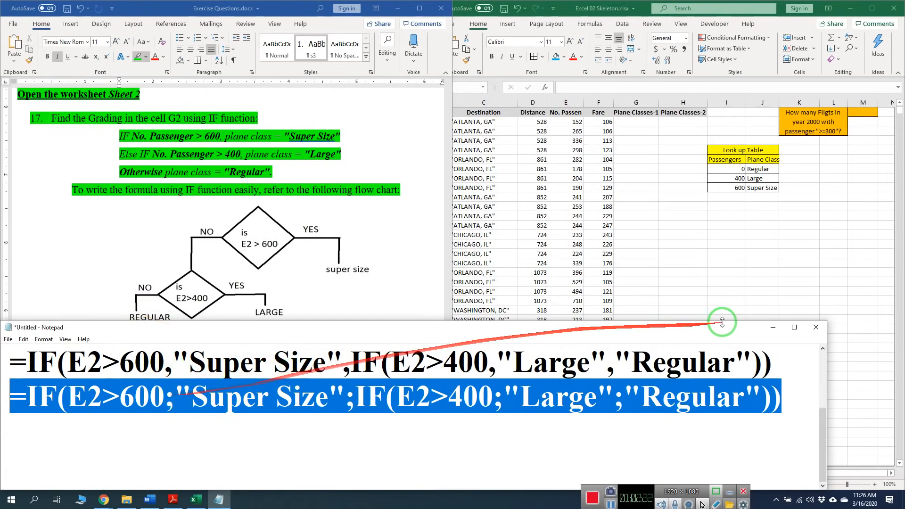
pyautogui.moveTo(788, 358); pyautogui.dragTo(28, 347)
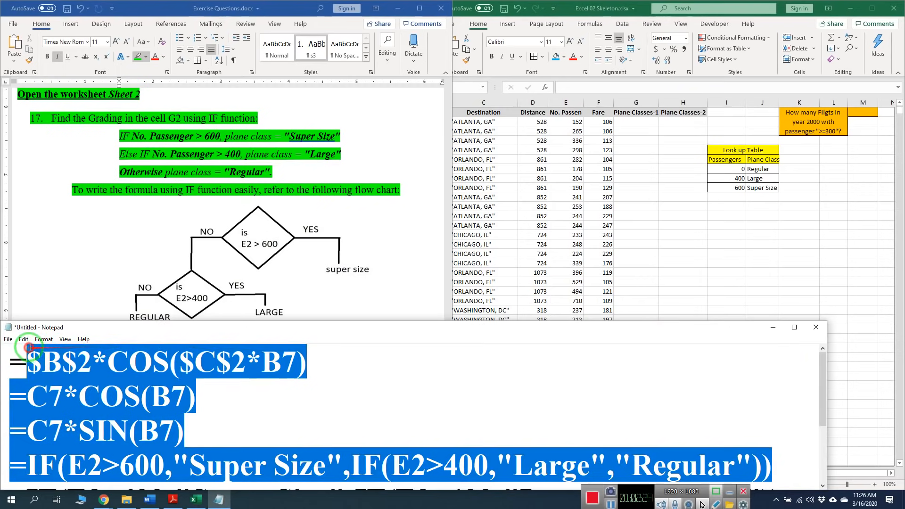
pyautogui.click(298, 402)
pyautogui.scroll(-1, 331, 407)
pyautogui.moveTo(777, 364); pyautogui.dragTo(18, 370)
pyautogui.hotkey('ctrl', 'c')
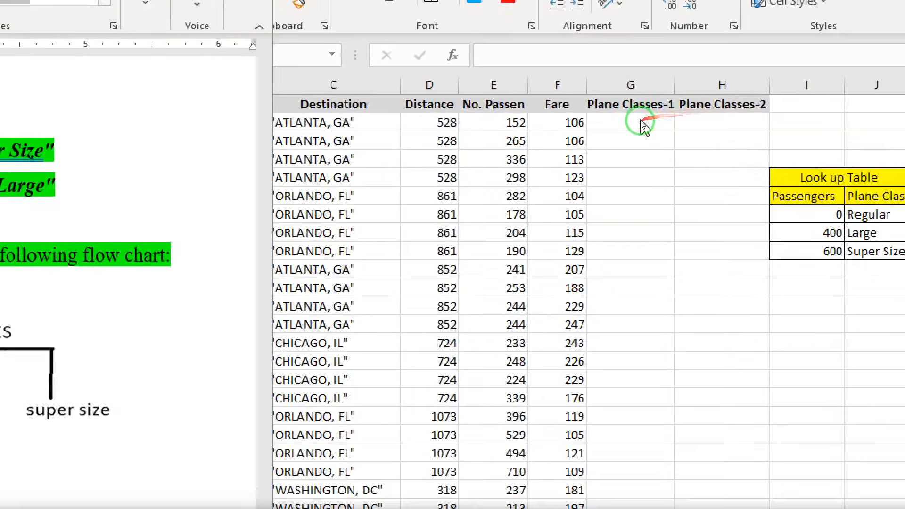
# Switch to Excel and enter the copied formula =IF(E2>600,"Super Size",IF(E2>400,"Large","Regular")) in cell G2
pyautogui.click(644, 125)
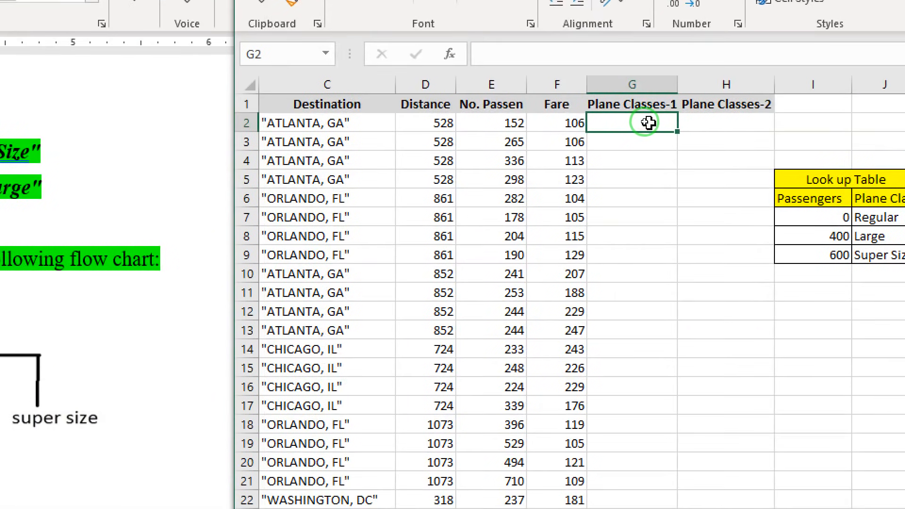
pyautogui.hotkey('ctrl', 'v')
pyautogui.doubleClick(646, 123)
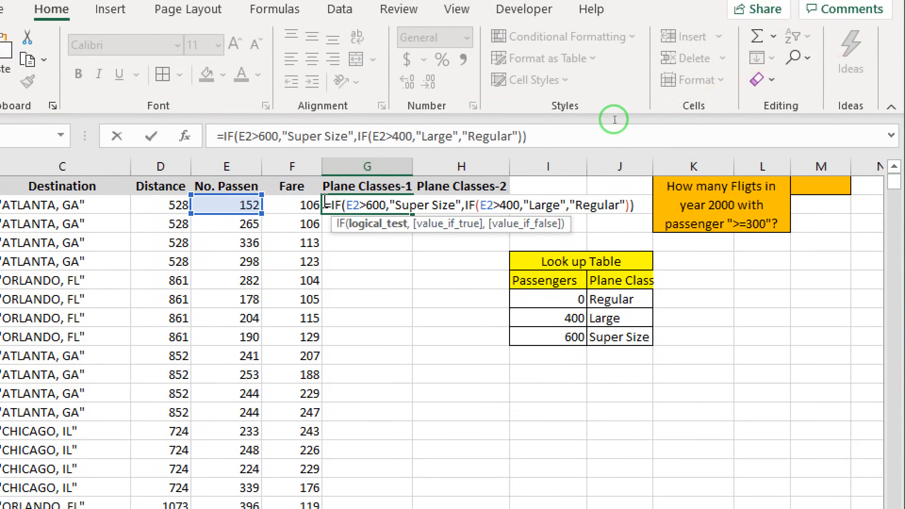
pyautogui.moveTo(550, 136); pyautogui.dragTo(77, 140)
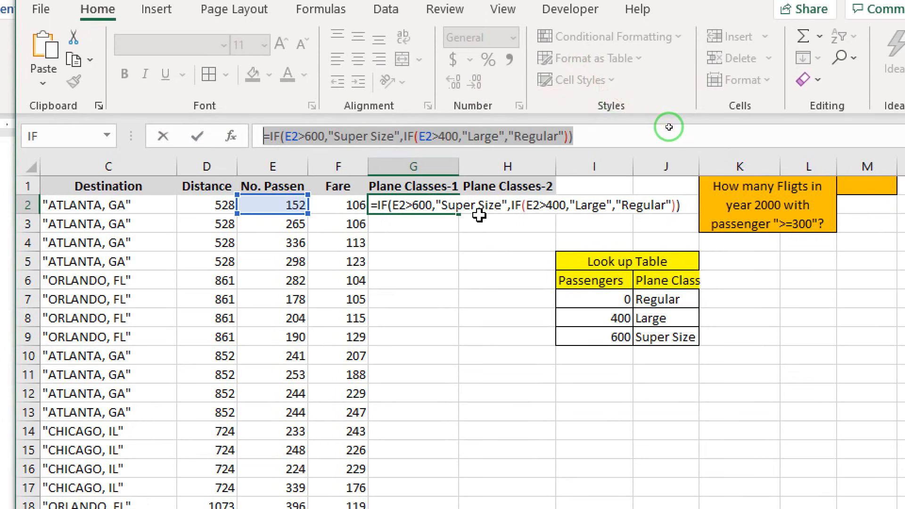
pyautogui.press('Return')
# Fill the G2 formula down the whole Plane Classes-1 column and check the classes down to the last data row
pyautogui.click(442, 204)
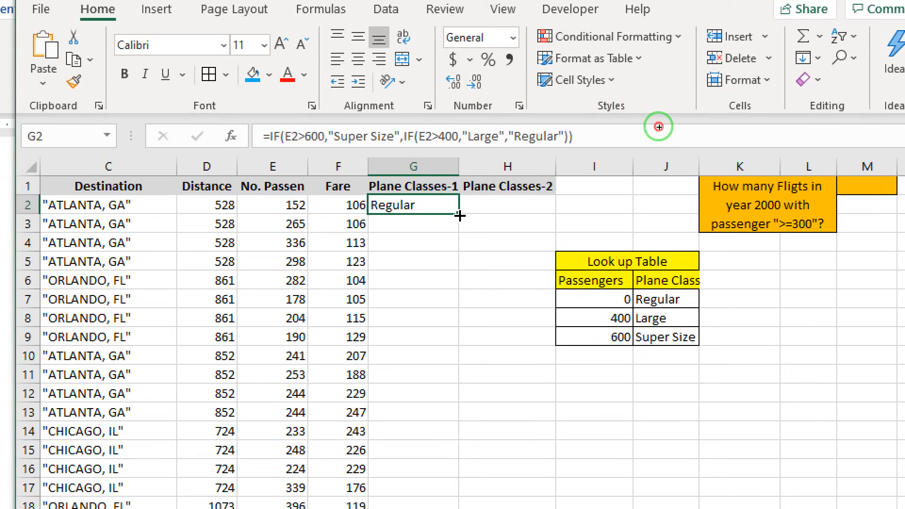
pyautogui.doubleClick(459, 216)
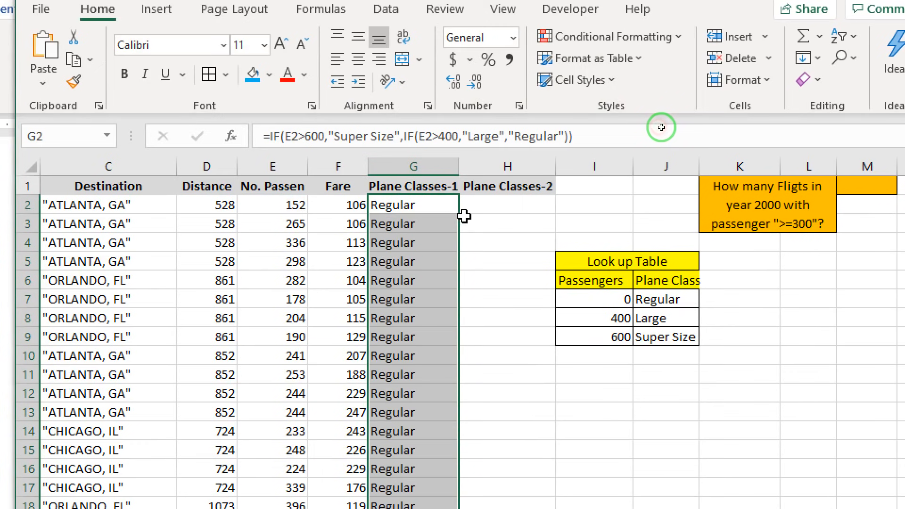
pyautogui.click(441, 204)
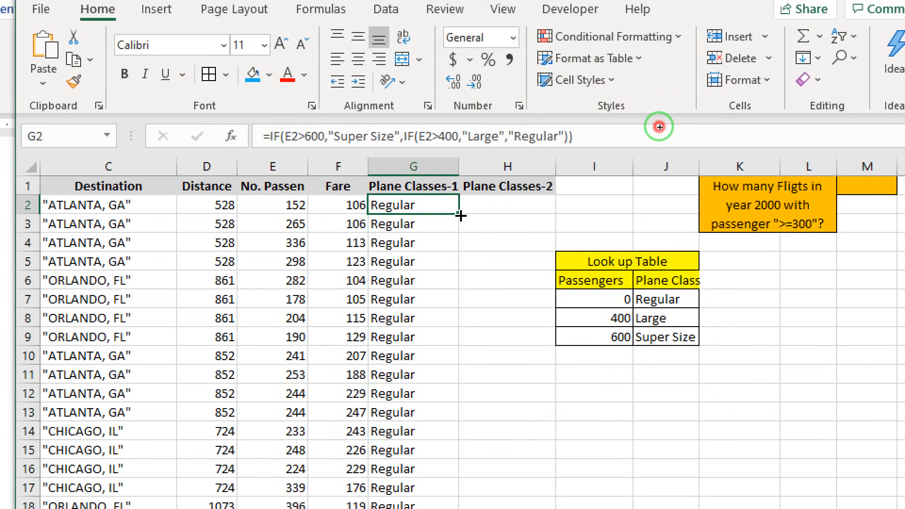
pyautogui.doubleClick(459, 215)
pyautogui.scroll(-20, 460, 215)
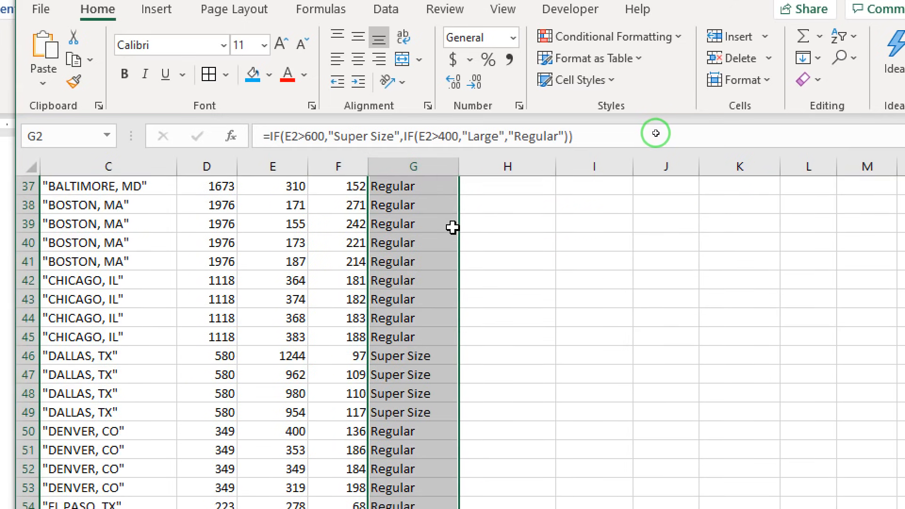
pyautogui.scroll(-20, 469, 348)
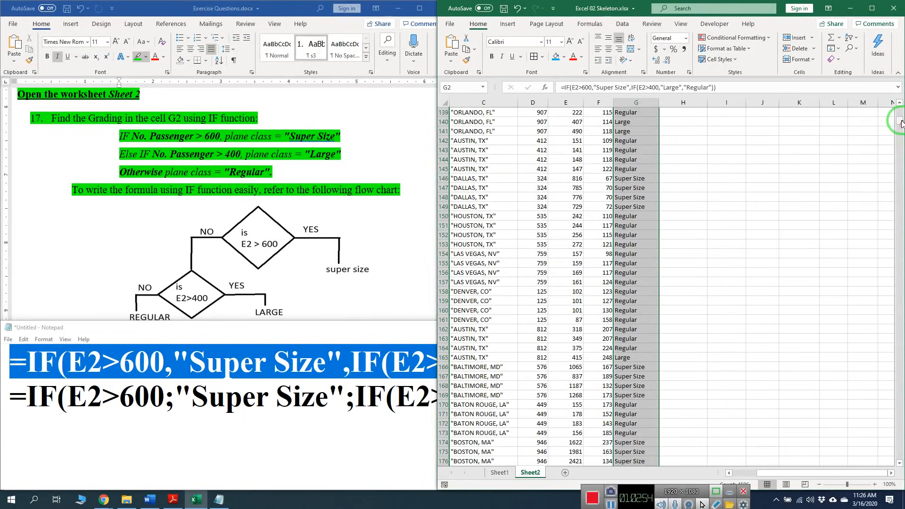
pyautogui.moveTo(901, 123); pyautogui.dragTo(901, 473)
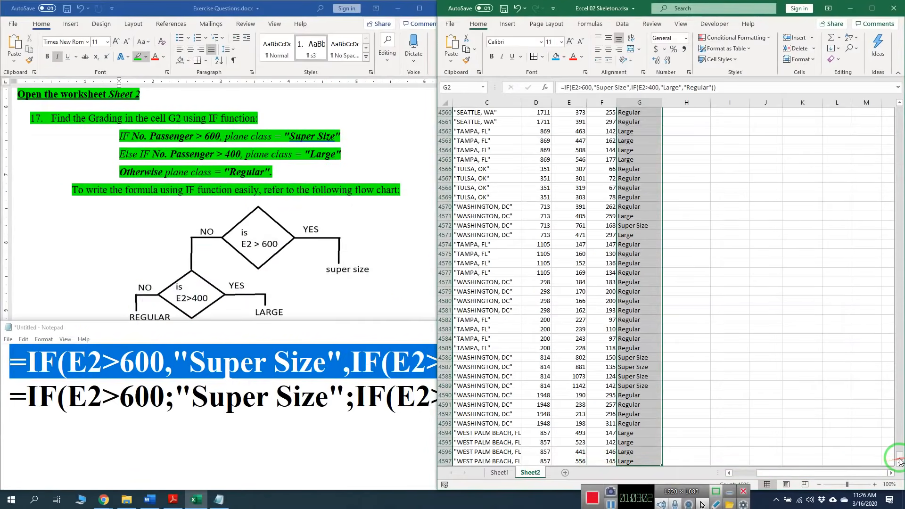
pyautogui.moveTo(899, 456); pyautogui.dragTo(903, 2)
# Switch to the Word exercise document and read task 18 about using VLOOKUP in column H, selecting its sentence
pyautogui.click(680, 123)
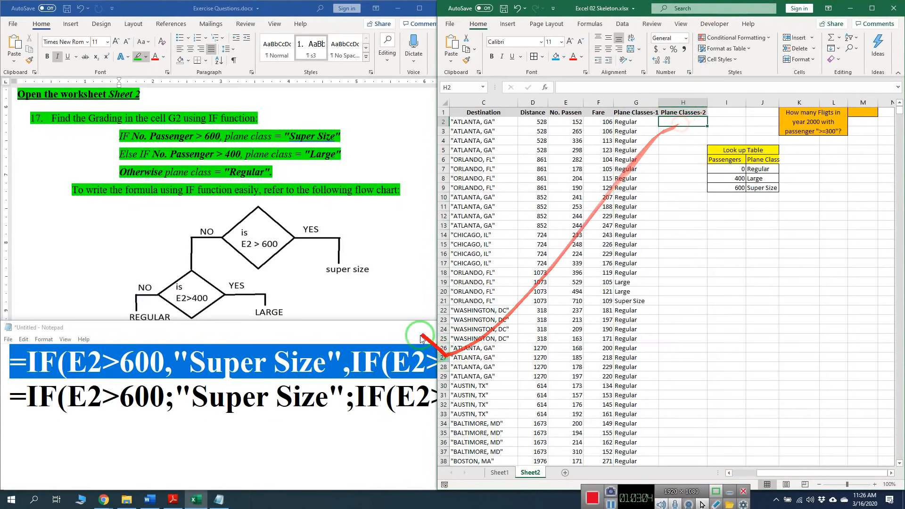
pyautogui.click(424, 299)
pyautogui.click(377, 321)
pyautogui.click(400, 322)
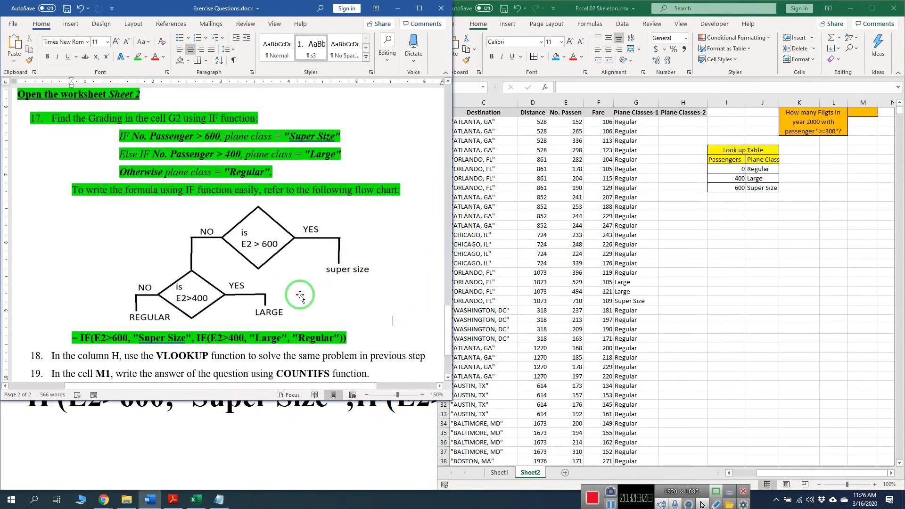
pyautogui.scroll(-3, 300, 296)
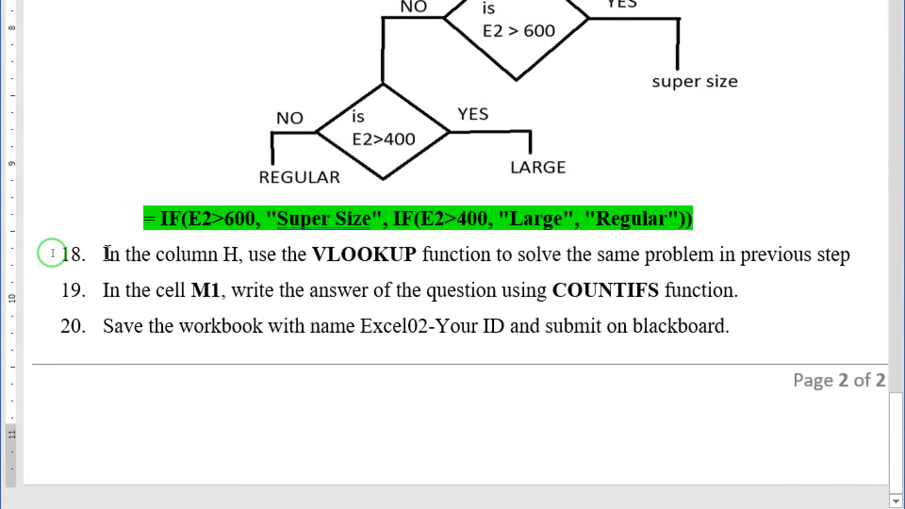
pyautogui.moveTo(106, 253); pyautogui.dragTo(857, 267)
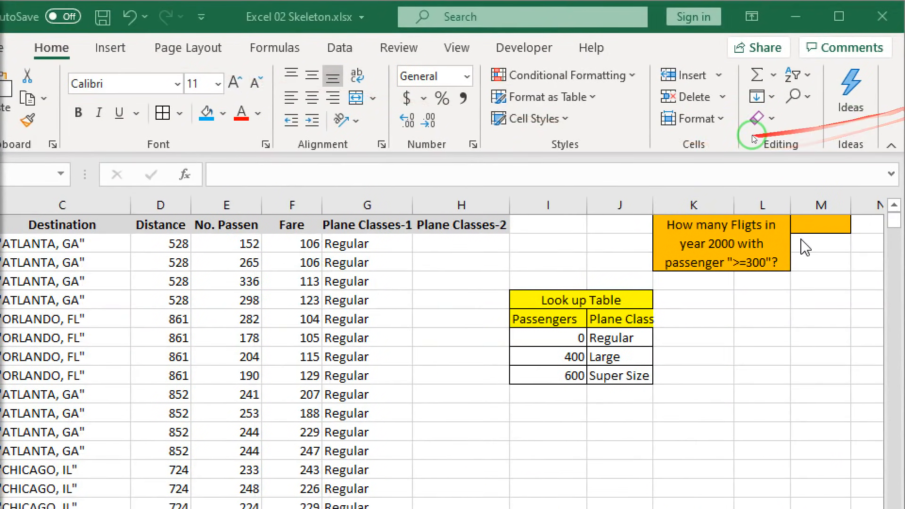
# Return to Excel and widen column J slightly so the Plane Class header fits in the lookup table
pyautogui.click(473, 244)
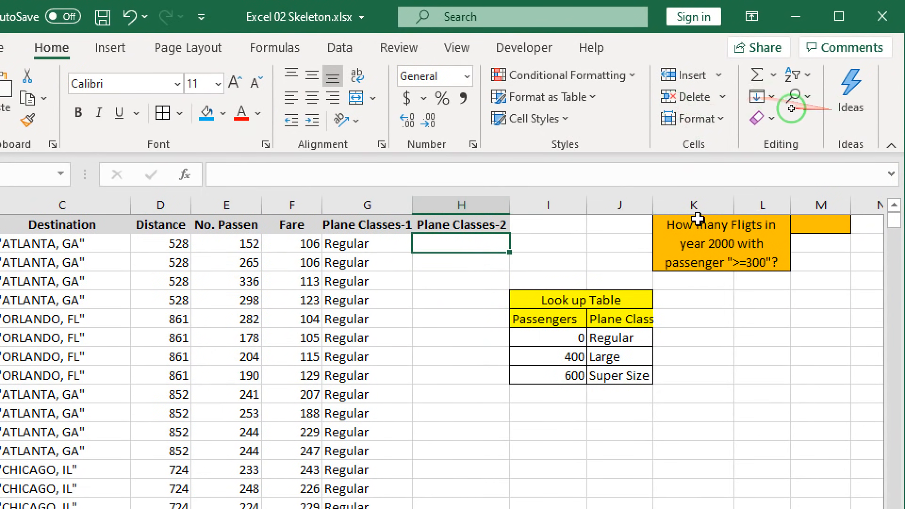
pyautogui.moveTo(652, 201); pyautogui.dragTo(658, 202)
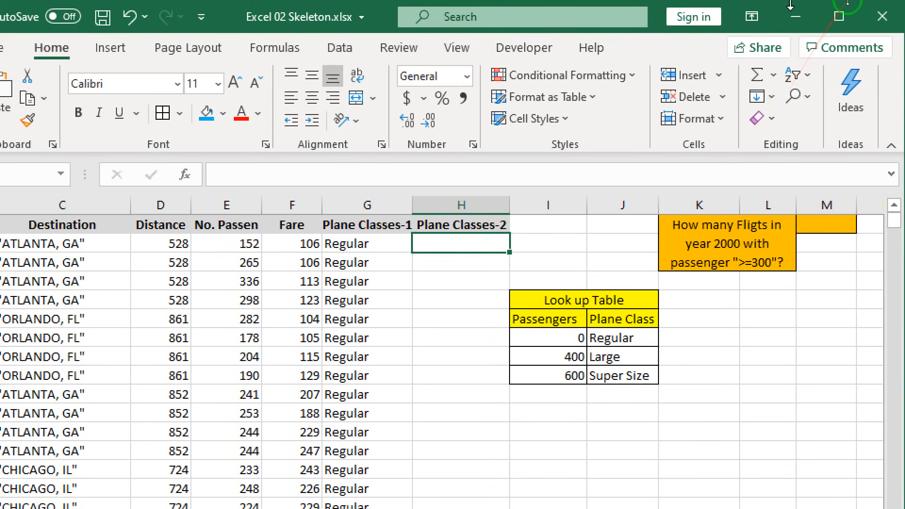
# Examine the lookup table in columns I and J, matching each Passengers threshold with its Plane Class
pyautogui.moveTo(604, 297); pyautogui.dragTo(592, 368)
pyautogui.click(573, 345)
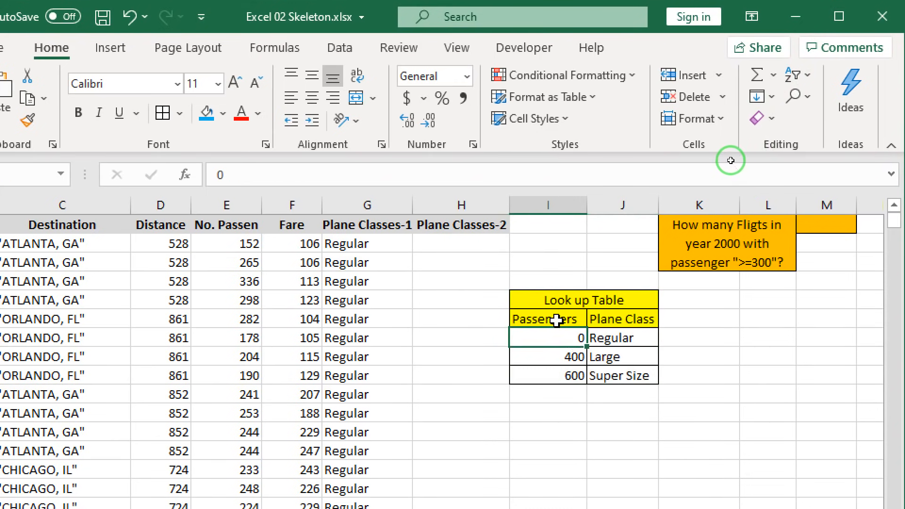
pyautogui.moveTo(557, 319); pyautogui.dragTo(555, 376)
pyautogui.moveTo(642, 314); pyautogui.dragTo(626, 377)
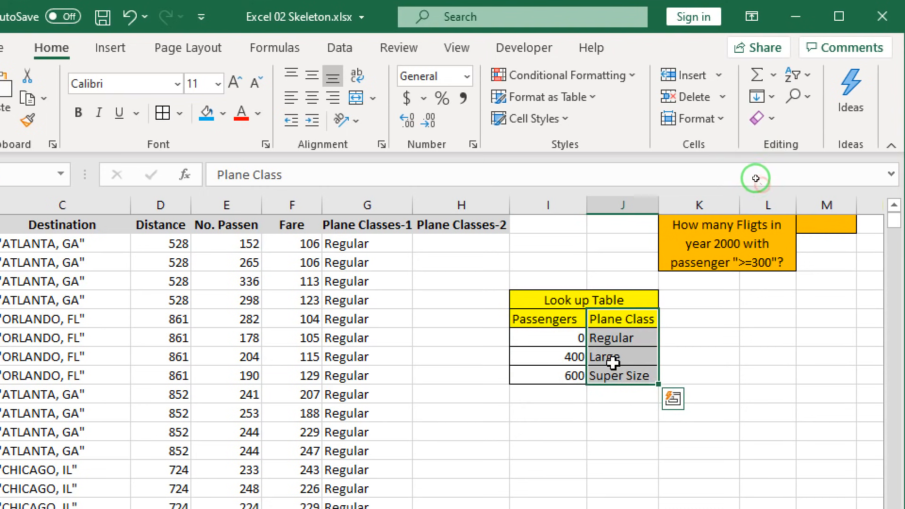
pyautogui.click(575, 336)
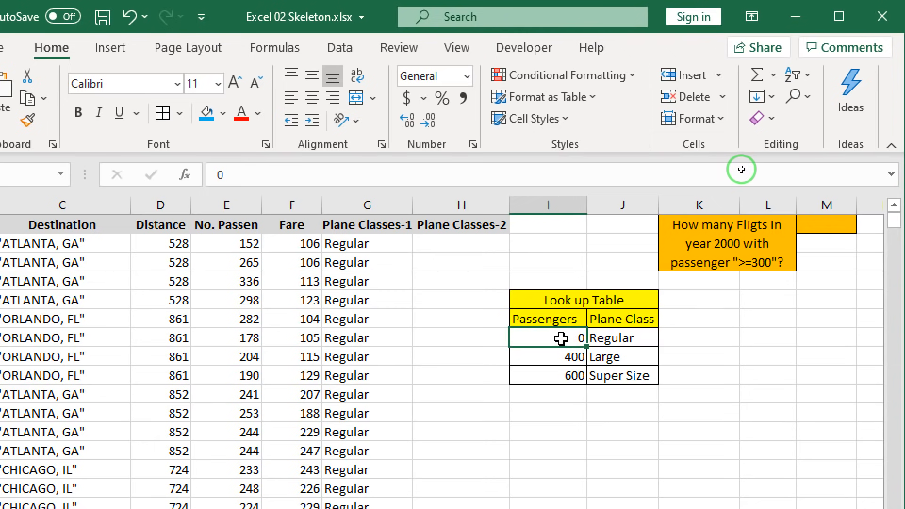
pyautogui.click(623, 339)
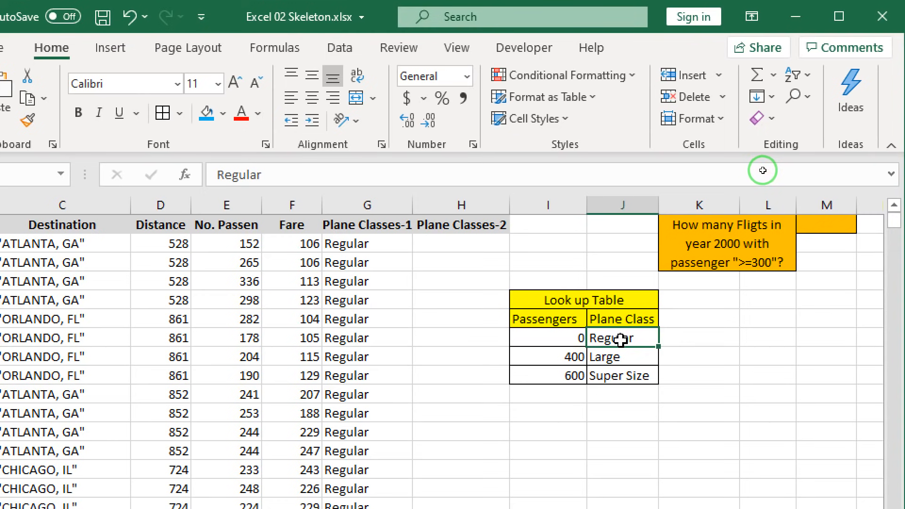
pyautogui.click(574, 359)
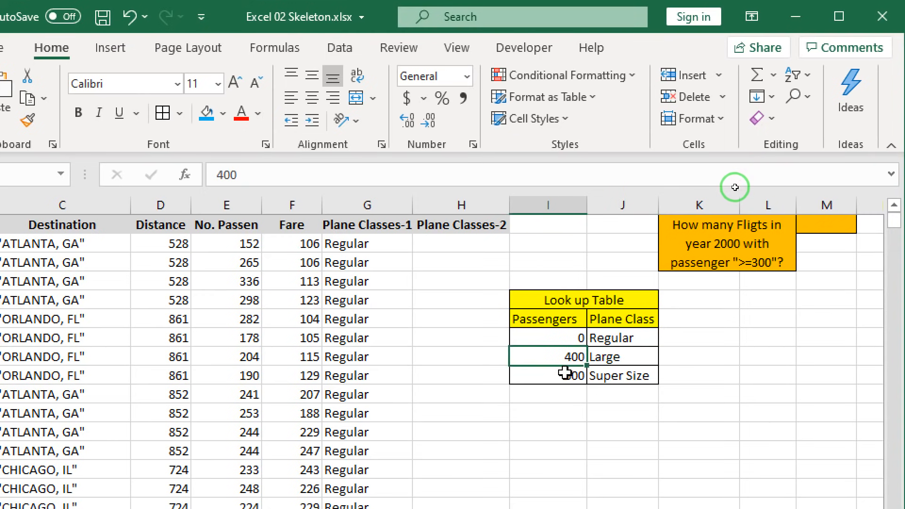
pyautogui.click(630, 361)
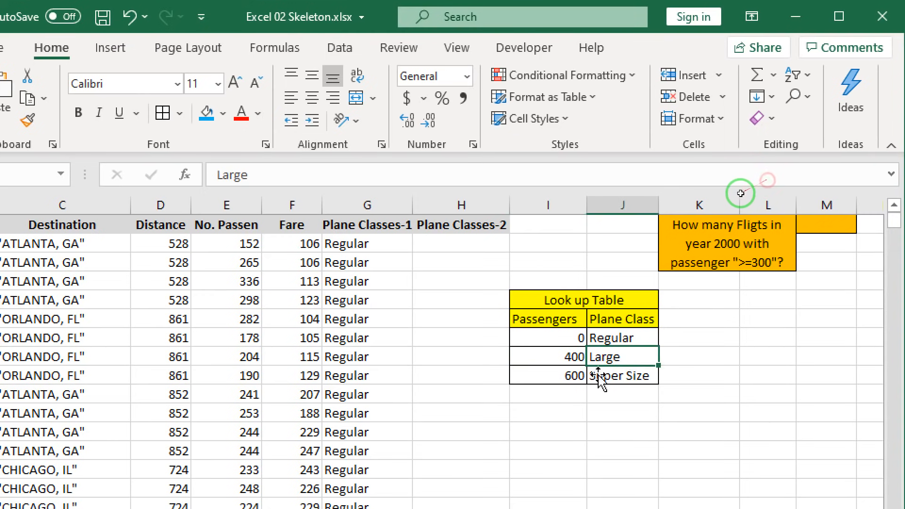
pyautogui.click(573, 378)
pyautogui.click(634, 378)
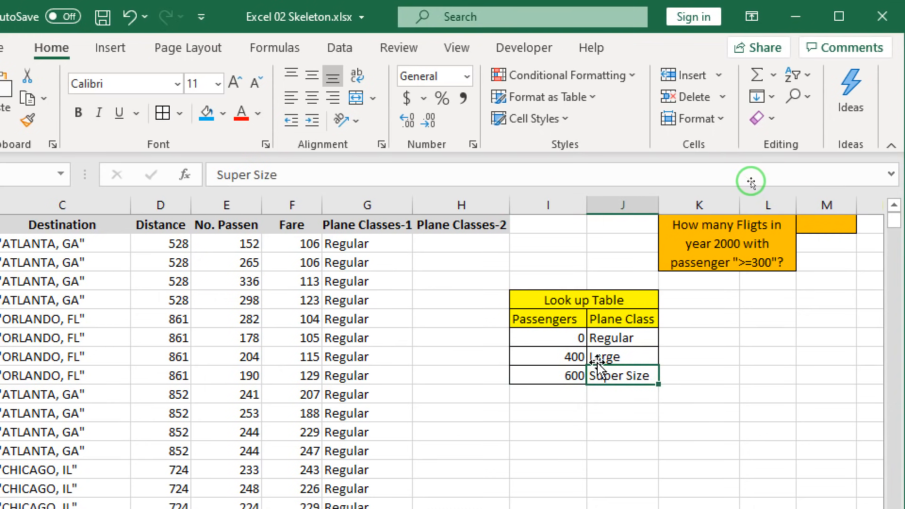
# Enter the partial formula =vlo in cell H2 under Plane Classes-2
pyautogui.click(490, 242)
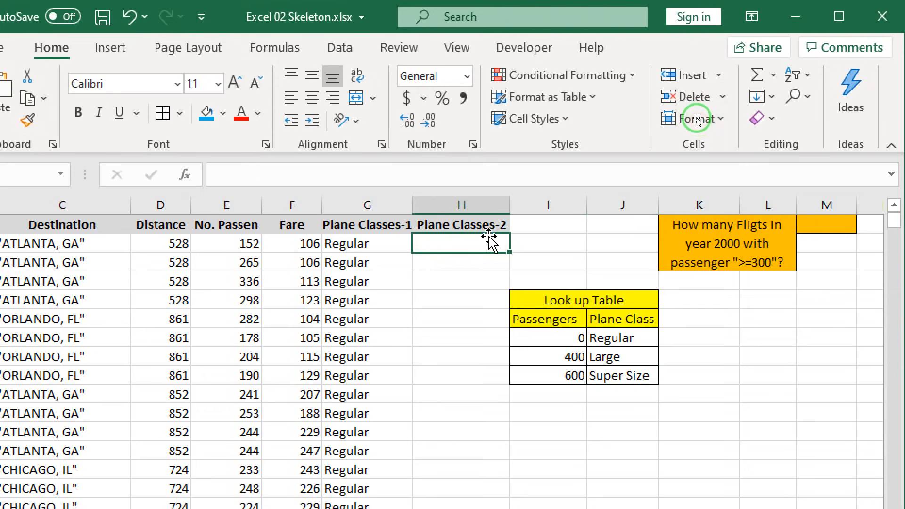
pyautogui.write('=vlo')
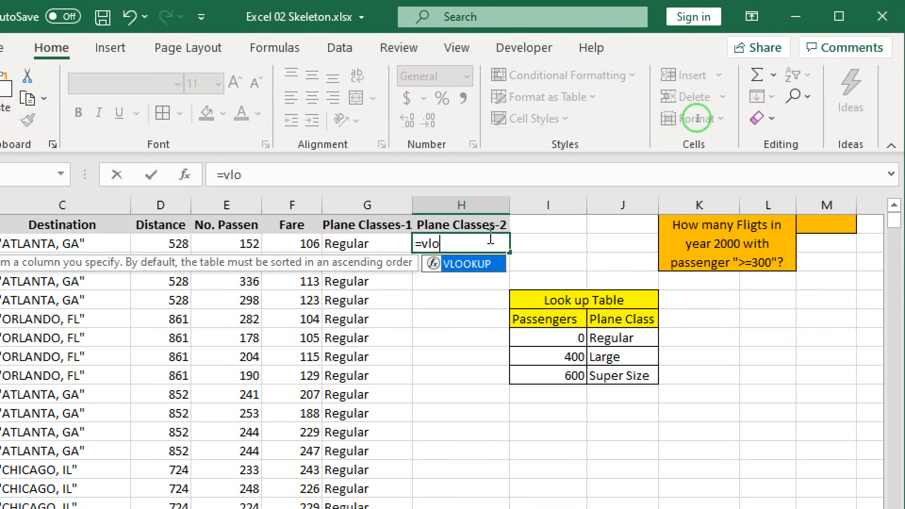
pyautogui.press('Return')
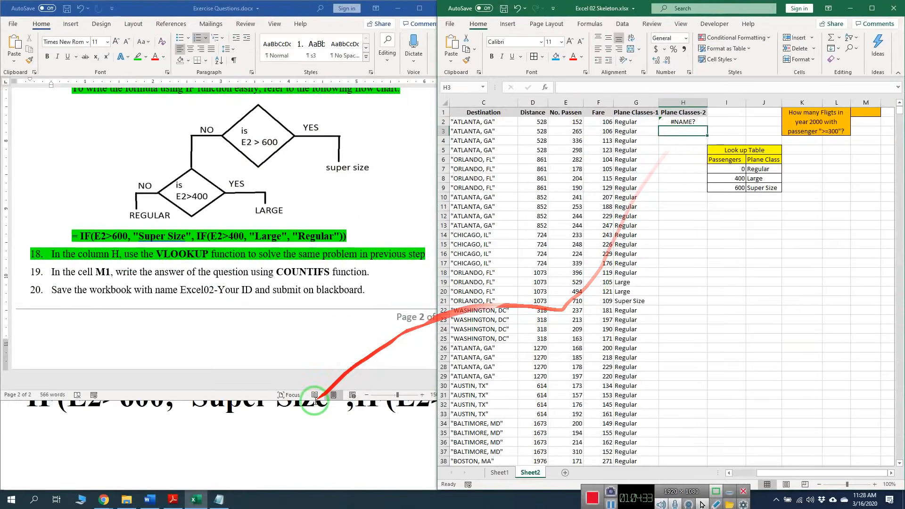
# Switch to the Notepad notes and write =VLOOKUP on a new line a few lines below the IF formulas
pyautogui.click(273, 434)
pyautogui.click(796, 406)
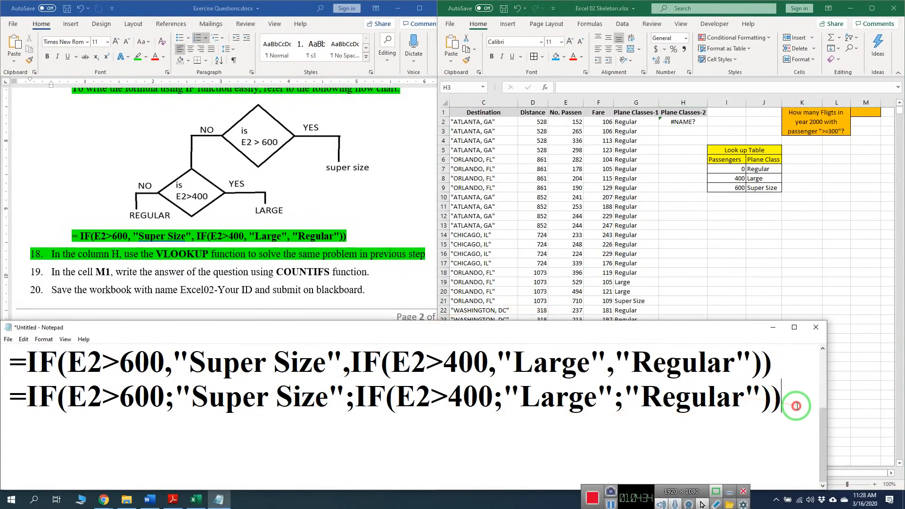
pyautogui.press('Return')
pyautogui.press('Return')
pyautogui.press('Return')
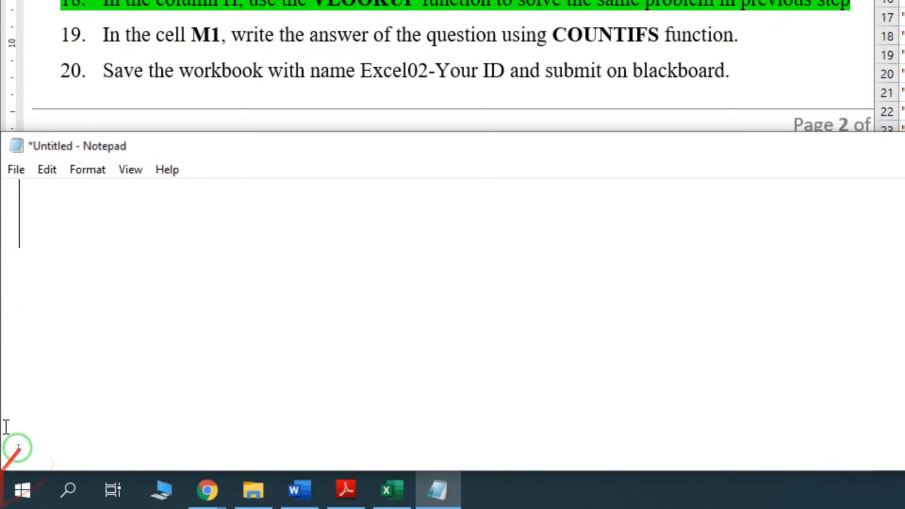
pyautogui.write('v')
pyautogui.press('BackSpace')
pyautogui.write('VLOO')
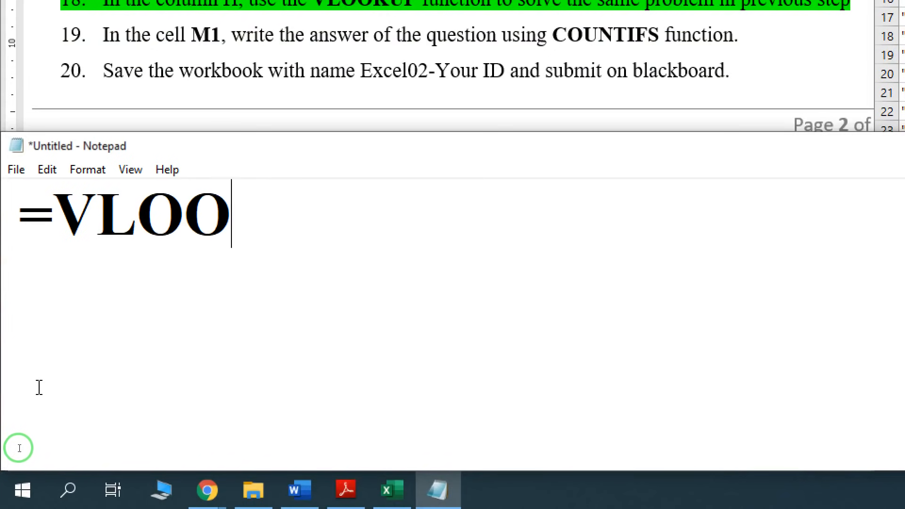
pyautogui.write('KUP')
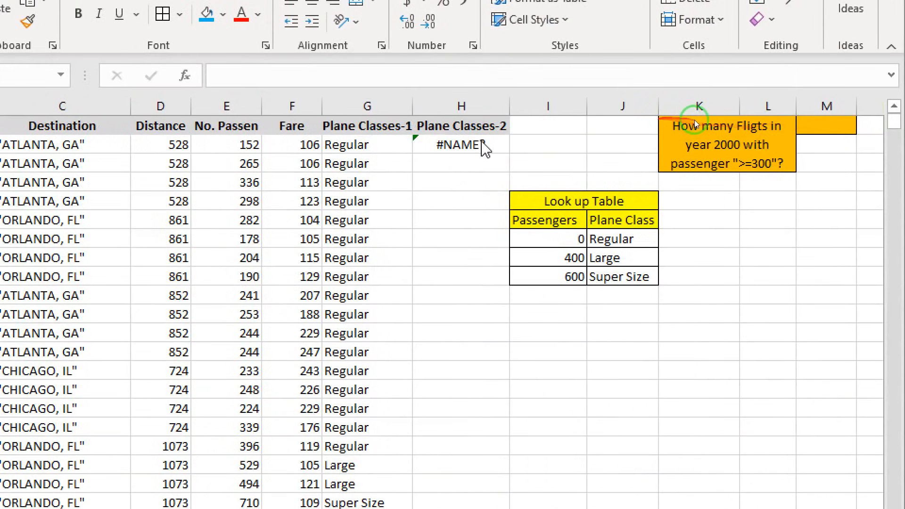
# Return to Excel and insert the VLOOKUP function in cell H2 by searching for it, moving its arguments dialog clear of the lookup table
pyautogui.click(485, 160)
pyautogui.click(446, 137)
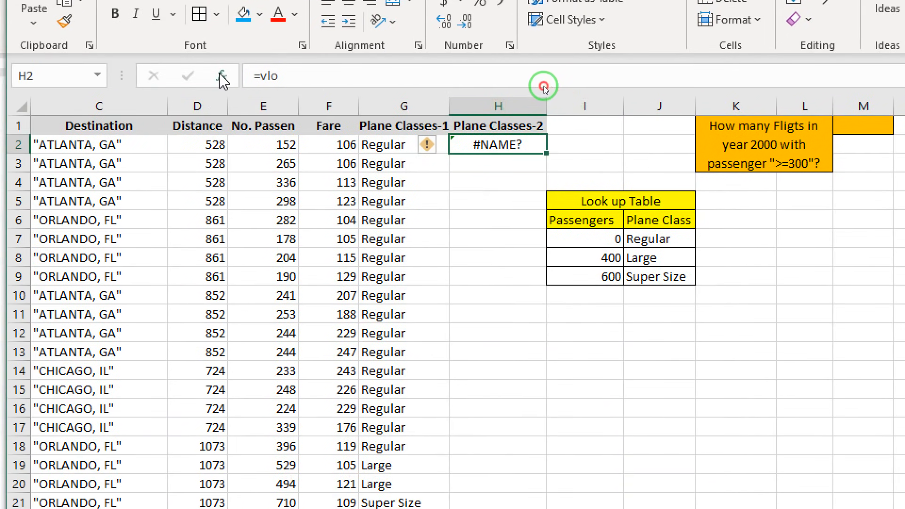
pyautogui.click(227, 75)
pyautogui.moveTo(614, 253); pyautogui.dragTo(472, 252)
pyautogui.write('VLOOKUP')
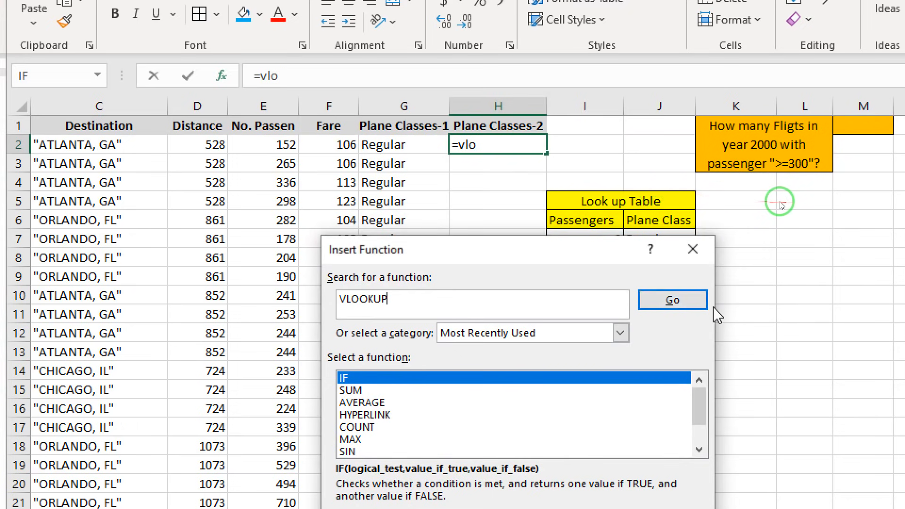
pyautogui.click(673, 301)
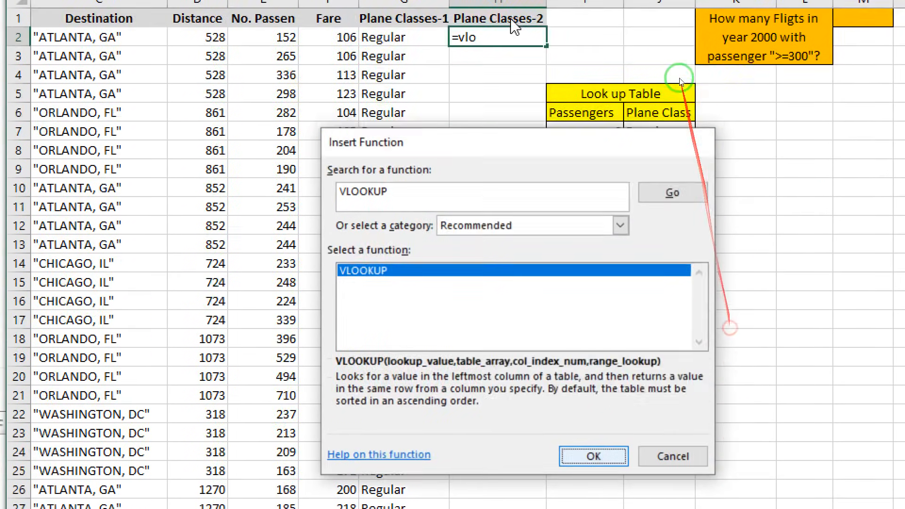
pyautogui.click(592, 345)
pyautogui.moveTo(505, 281); pyautogui.dragTo(560, 299)
pyautogui.moveTo(497, 295); pyautogui.dragTo(498, 314)
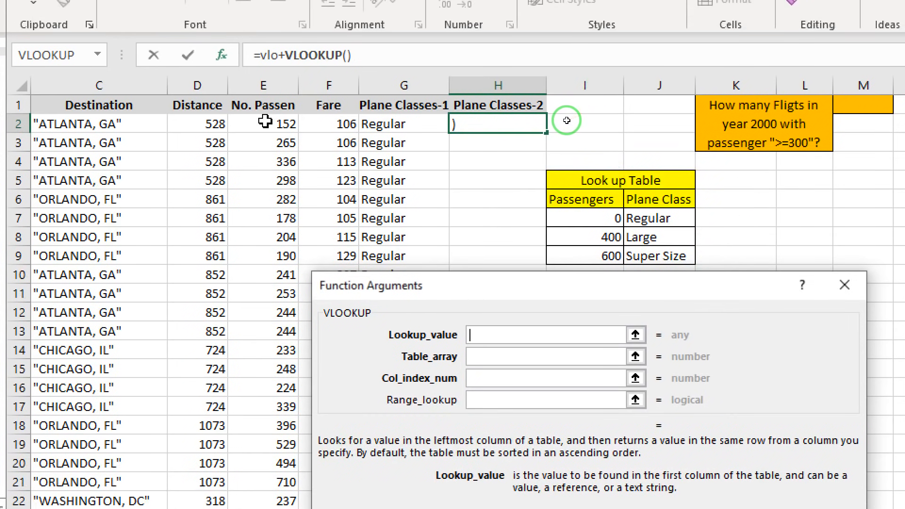
# Set the VLOOKUP Lookup_value to the passenger count in cell E2
pyautogui.click(266, 122)
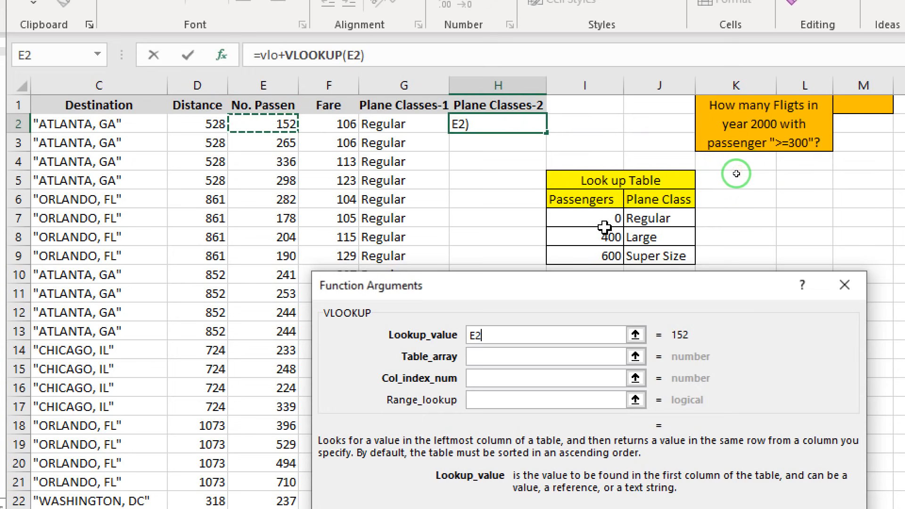
pyautogui.click(516, 332)
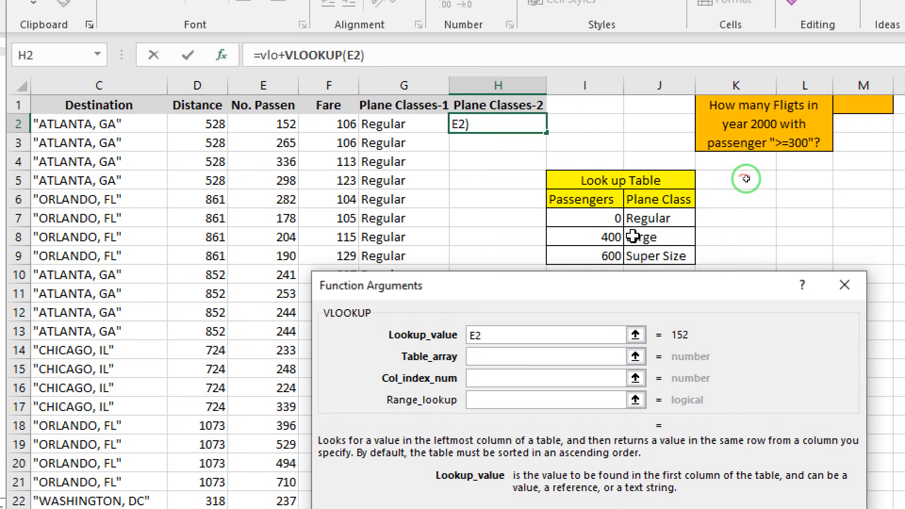
pyautogui.click(504, 360)
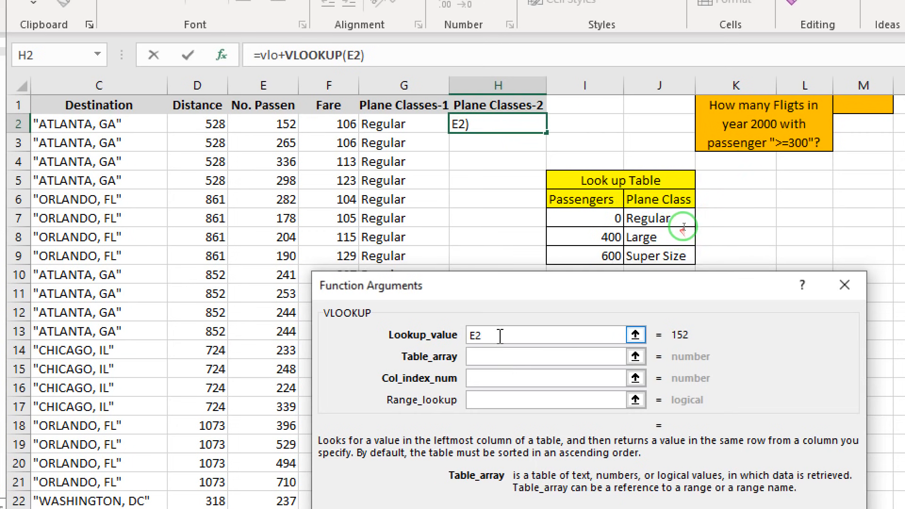
pyautogui.click(529, 356)
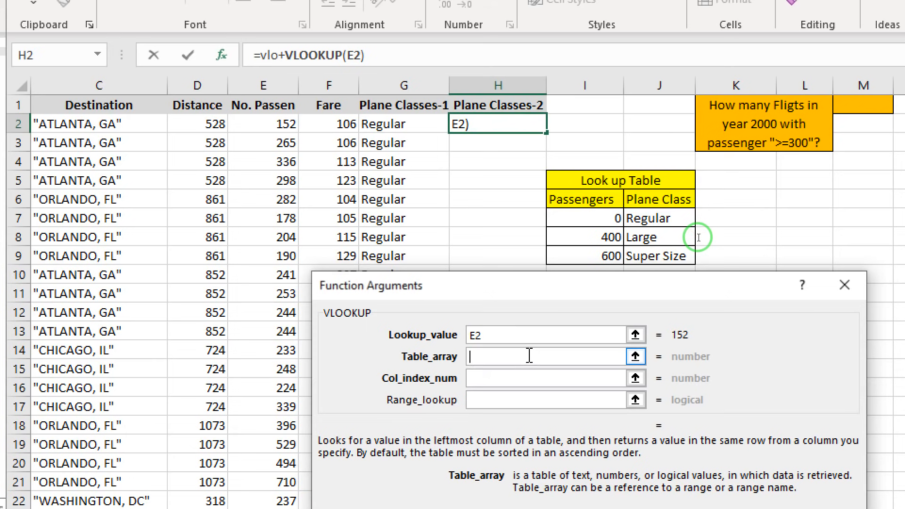
pyautogui.click(267, 124)
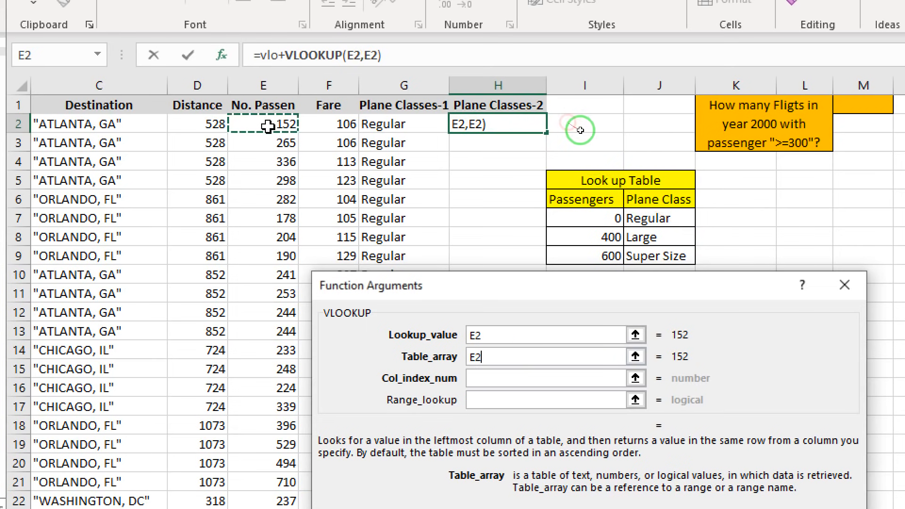
pyautogui.press('BackSpace')
pyautogui.press('BackSpace')
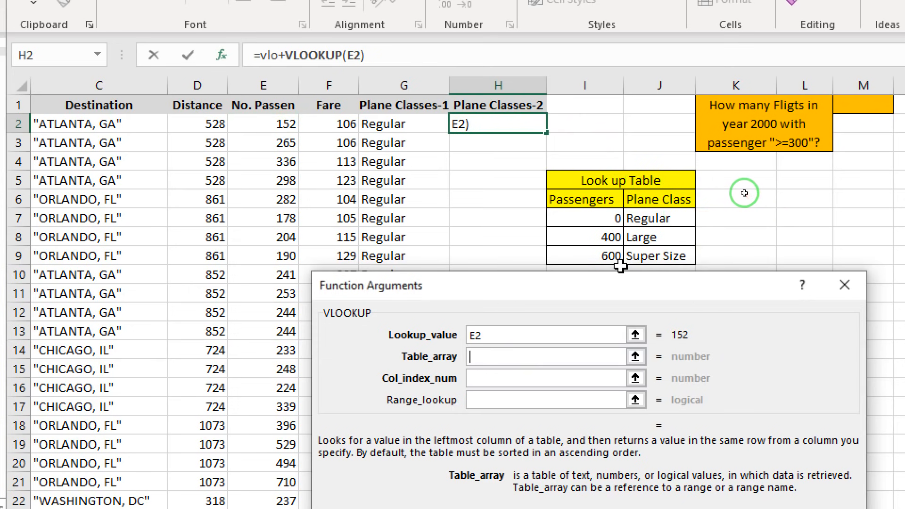
# Set the VLOOKUP Table_array to the lookup table's data rows, I7:J9, without its headers
pyautogui.moveTo(595, 216); pyautogui.dragTo(626, 249)
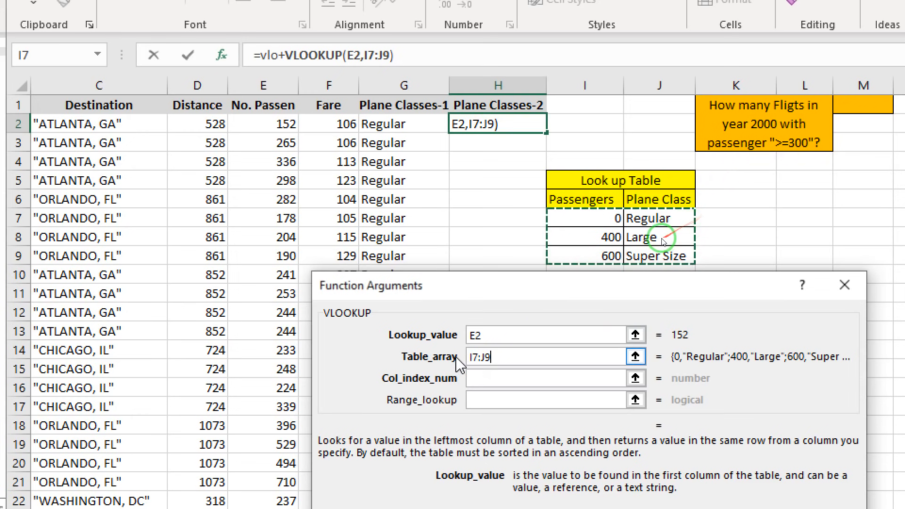
pyautogui.click(478, 356)
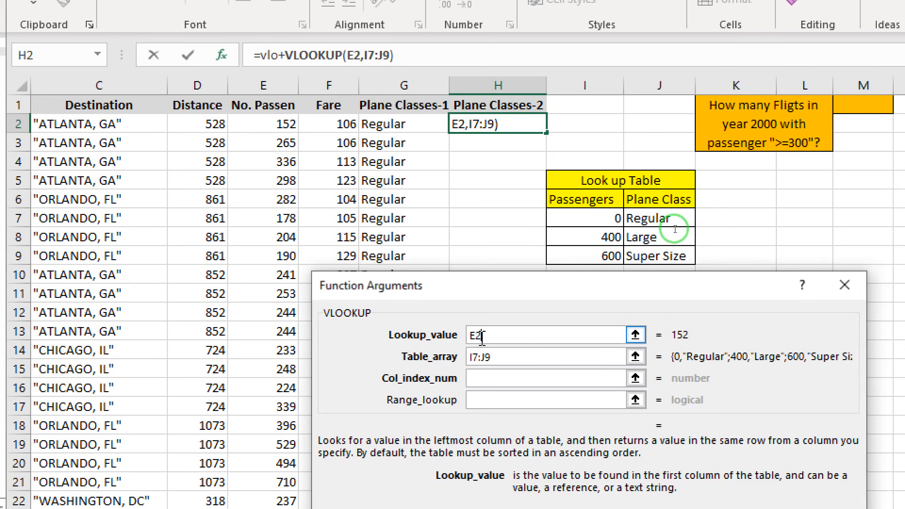
pyautogui.click(489, 375)
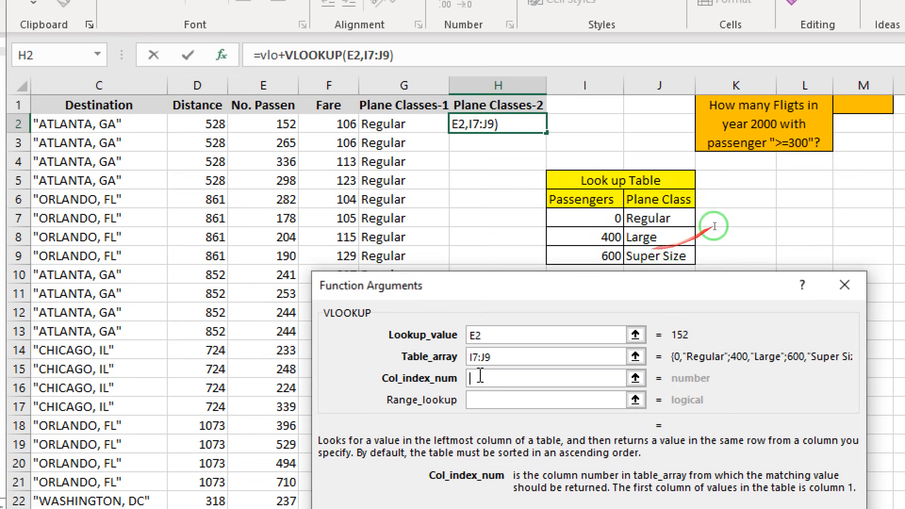
pyautogui.click(514, 361)
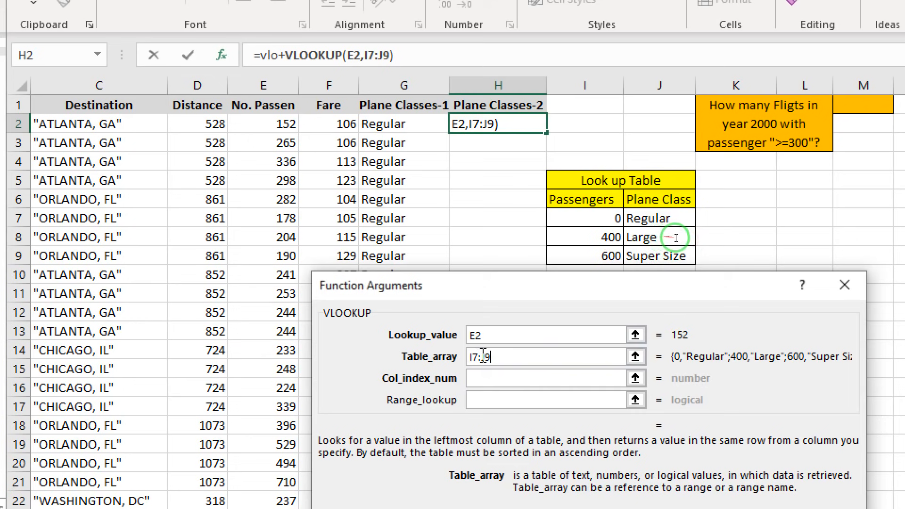
pyautogui.press('Tab')
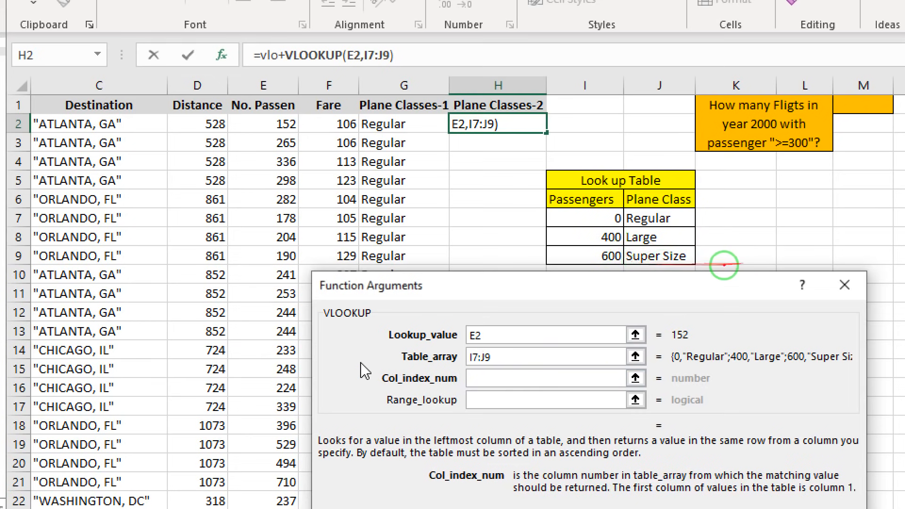
pyautogui.moveTo(469, 380)
pyautogui.mouseDown()
pyautogui.moveTo(523, 382)
pyautogui.moveTo(521, 354)
pyautogui.moveTo(503, 355)
pyautogui.moveTo(508, 336)
pyautogui.moveTo(500, 355)
pyautogui.moveTo(528, 366)
pyautogui.mouseUp()
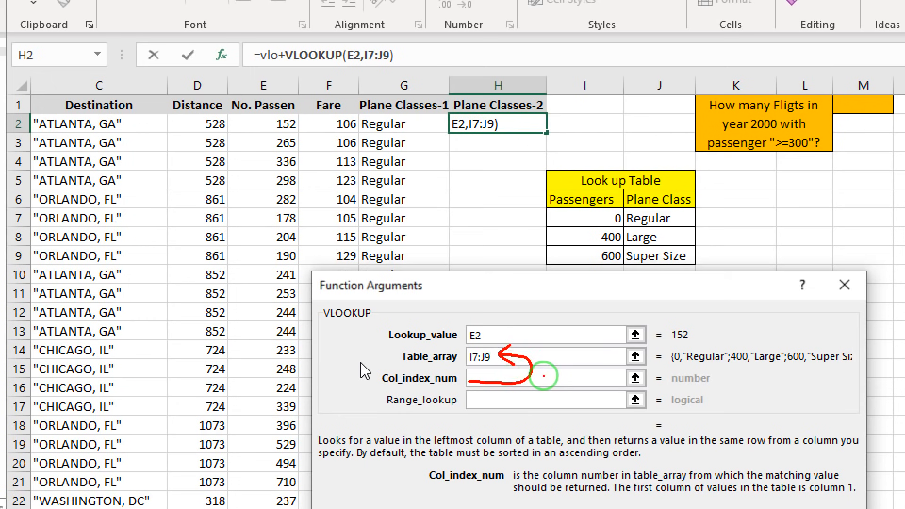
pyautogui.moveTo(495, 350)
pyautogui.mouseDown()
pyautogui.moveTo(466, 337)
pyautogui.moveTo(460, 365)
pyautogui.moveTo(490, 368)
pyautogui.moveTo(496, 346)
pyautogui.mouseUp()
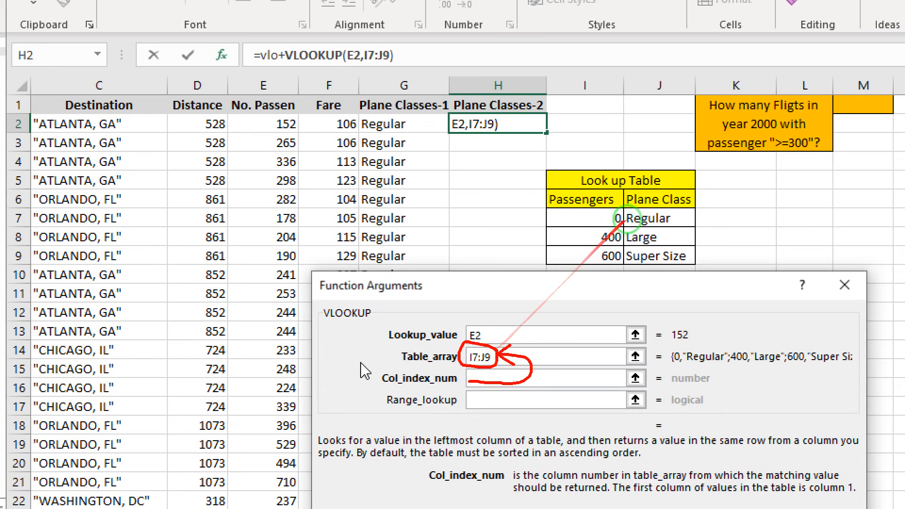
pyautogui.moveTo(690, 211)
pyautogui.mouseDown()
pyautogui.moveTo(627, 201)
pyautogui.moveTo(584, 256)
pyautogui.moveTo(705, 263)
pyautogui.moveTo(698, 212)
pyautogui.moveTo(643, 204)
pyautogui.mouseUp()
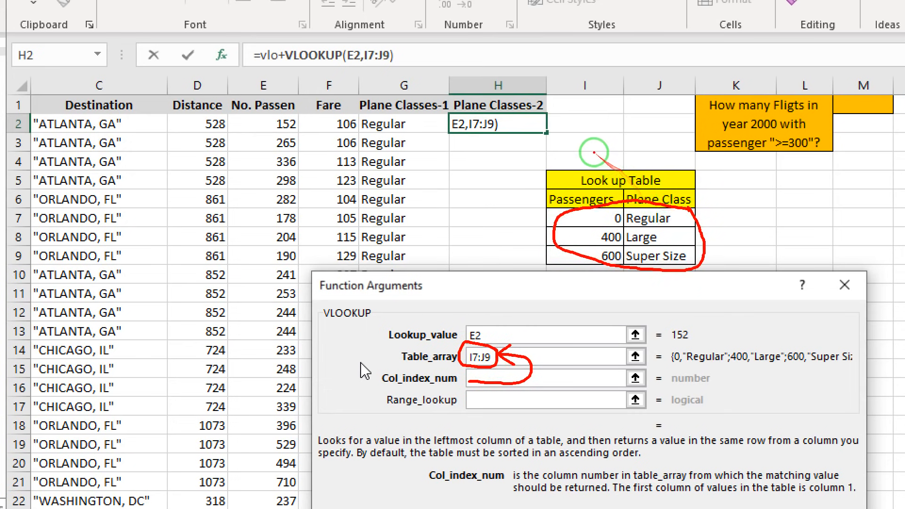
pyautogui.moveTo(592, 134)
pyautogui.mouseDown()
pyautogui.moveTo(589, 192)
pyautogui.moveTo(599, 189)
pyautogui.mouseUp()
pyautogui.moveTo(594, 77)
pyautogui.mouseDown()
pyautogui.moveTo(568, 75)
pyautogui.moveTo(599, 84)
pyautogui.moveTo(586, 75)
pyautogui.mouseUp()
pyautogui.moveTo(678, 74)
pyautogui.mouseDown()
pyautogui.moveTo(649, 93)
pyautogui.moveTo(681, 83)
pyautogui.moveTo(669, 72)
pyautogui.mouseUp()
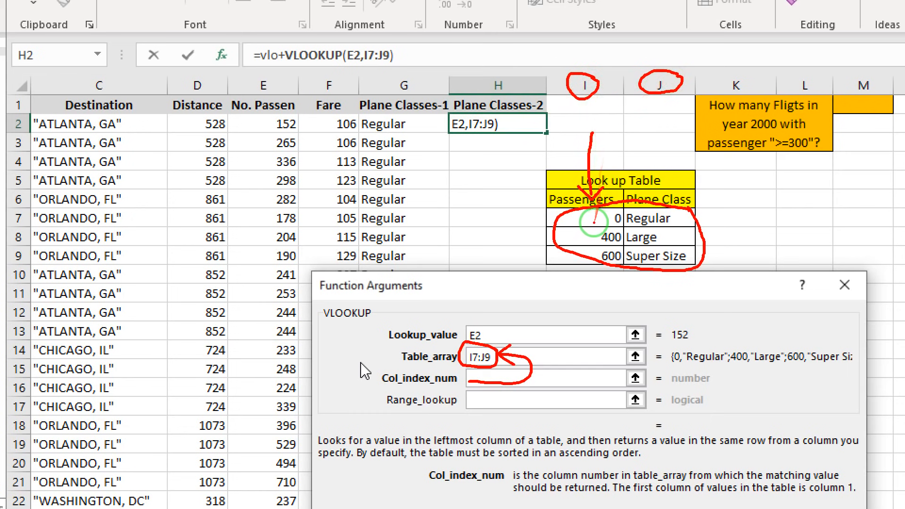
pyautogui.moveTo(608, 145)
pyautogui.mouseDown()
pyautogui.moveTo(608, 160)
pyautogui.moveTo(624, 158)
pyautogui.moveTo(604, 142)
pyautogui.moveTo(666, 204)
pyautogui.mouseUp()
pyautogui.moveTo(667, 203); pyautogui.dragTo(679, 190)
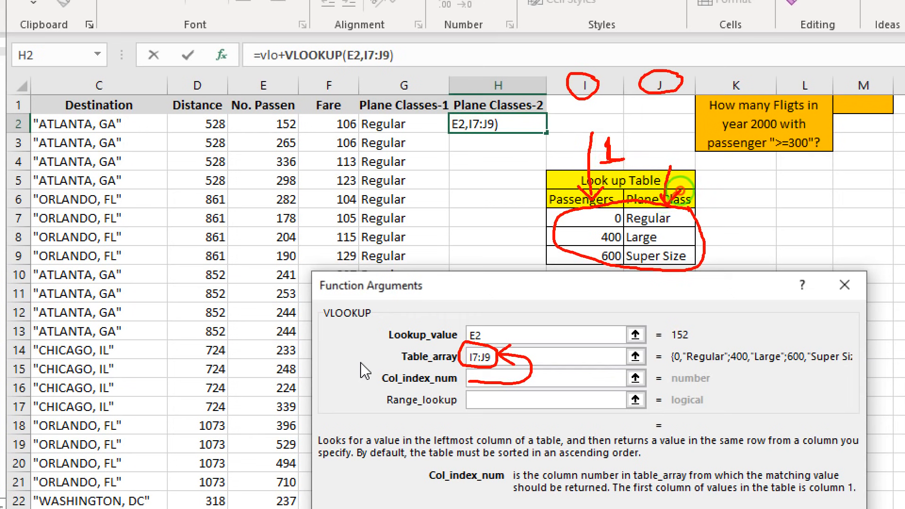
pyautogui.moveTo(650, 146); pyautogui.dragTo(709, 165)
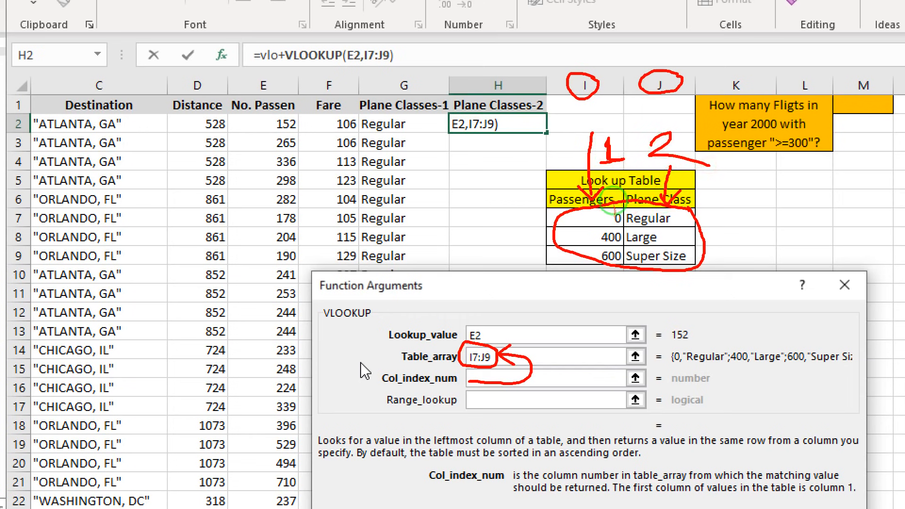
pyautogui.moveTo(485, 338)
pyautogui.mouseDown()
pyautogui.moveTo(495, 287)
pyautogui.moveTo(542, 235)
pyautogui.moveTo(550, 251)
pyautogui.mouseUp()
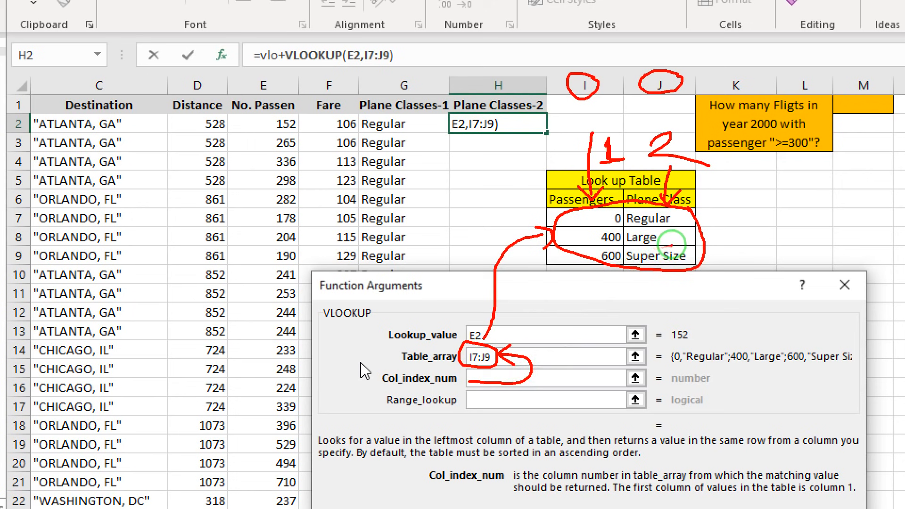
pyautogui.moveTo(696, 199)
pyautogui.mouseDown()
pyautogui.moveTo(768, 273)
pyautogui.moveTo(645, 364)
pyautogui.moveTo(559, 374)
pyautogui.moveTo(579, 384)
pyautogui.mouseUp()
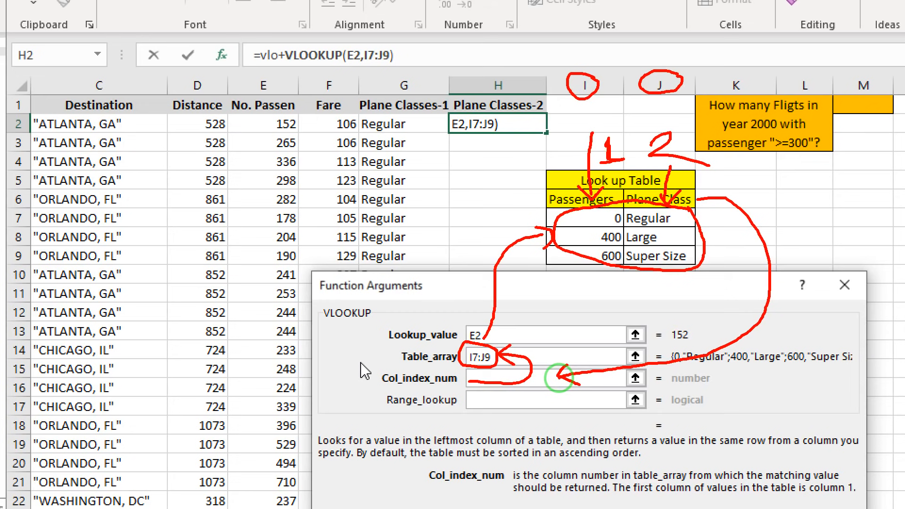
pyautogui.moveTo(480, 336)
pyautogui.mouseDown()
pyautogui.moveTo(516, 243)
pyautogui.moveTo(599, 230)
pyautogui.moveTo(585, 243)
pyautogui.mouseUp()
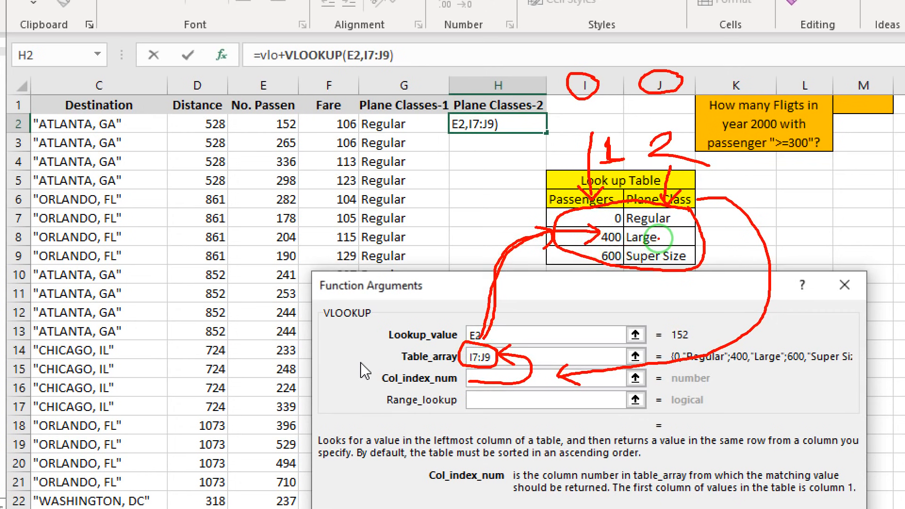
pyautogui.moveTo(658, 237)
pyautogui.mouseDown()
pyautogui.moveTo(707, 264)
pyautogui.moveTo(546, 376)
pyautogui.mouseUp()
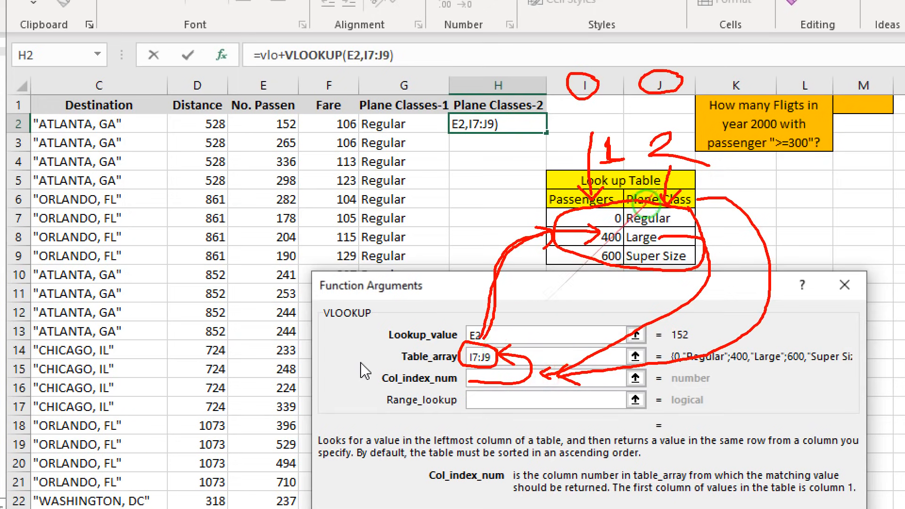
pyautogui.press('Escape')
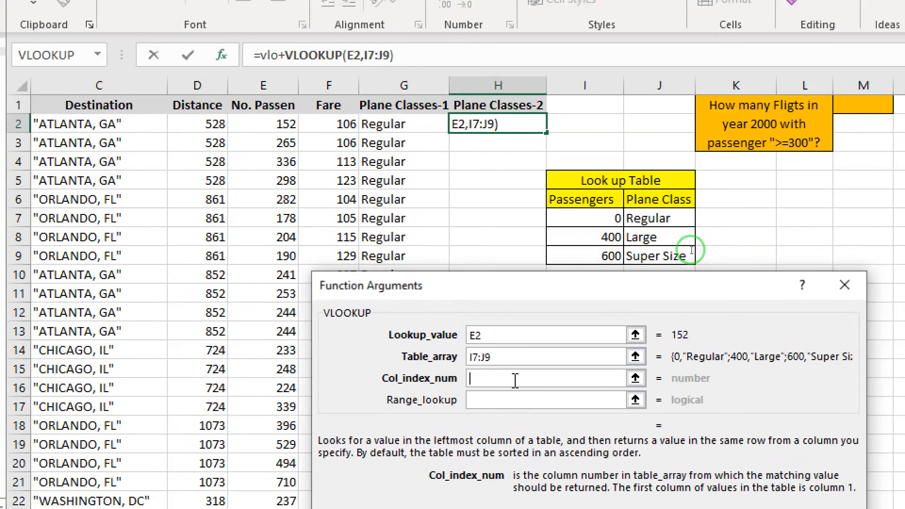
# Set the VLOOKUP Col_index_num to 2 so it returns the Plane Class column
pyautogui.write('2')
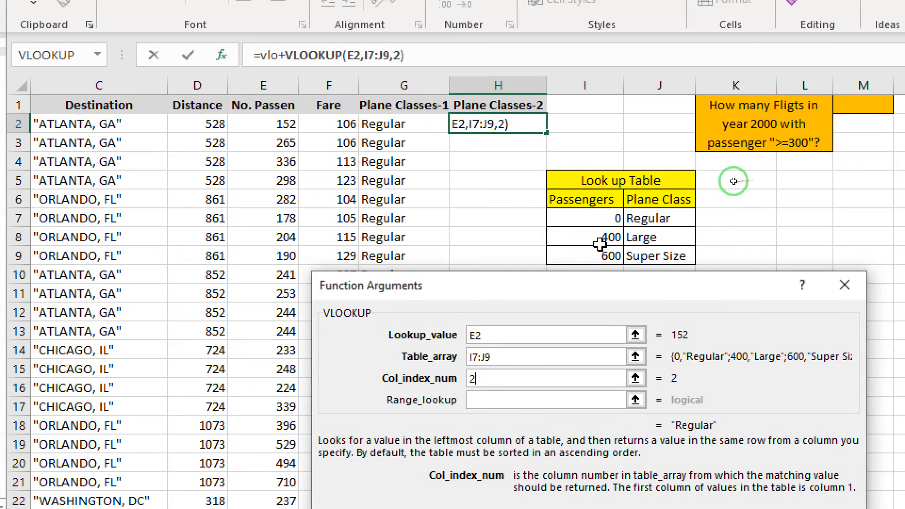
pyautogui.click(480, 342)
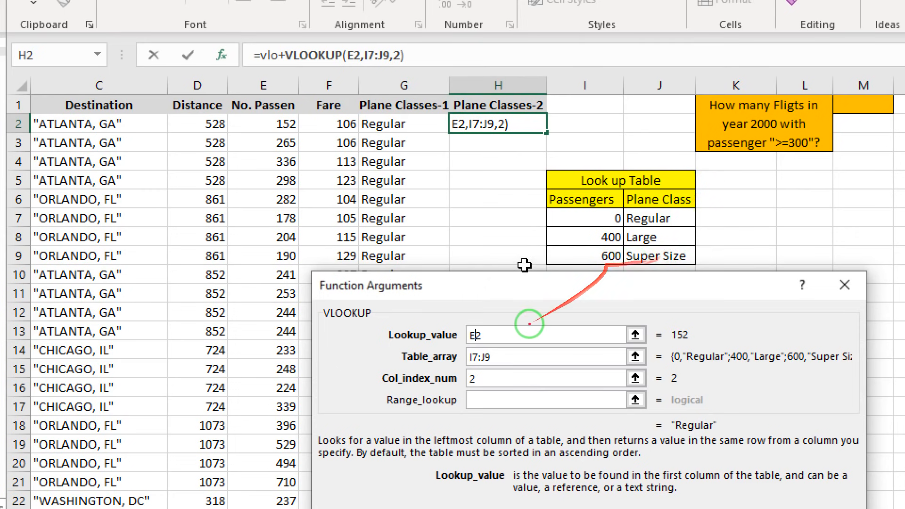
pyautogui.moveTo(479, 335)
pyautogui.mouseDown()
pyautogui.moveTo(518, 231)
pyautogui.moveTo(556, 211)
pyautogui.moveTo(588, 218)
pyautogui.mouseUp()
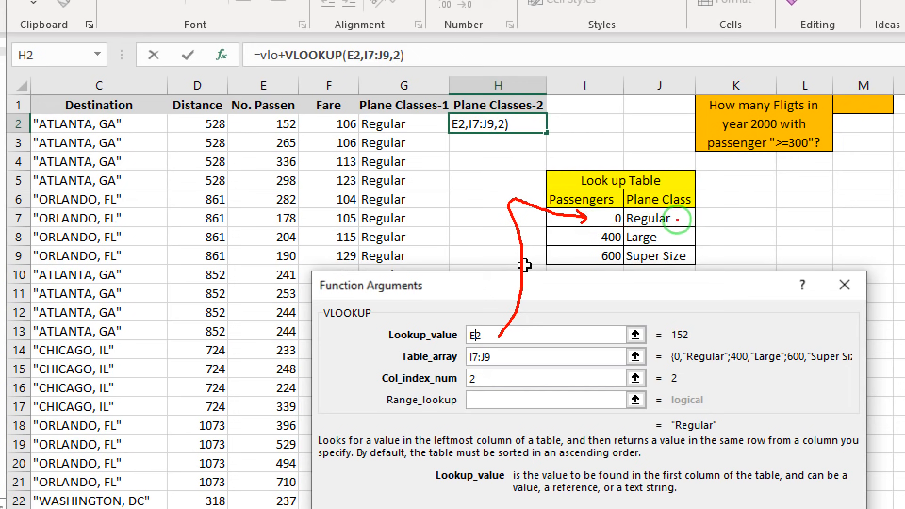
pyautogui.moveTo(674, 221)
pyautogui.mouseDown()
pyautogui.moveTo(721, 254)
pyautogui.moveTo(648, 353)
pyautogui.moveTo(601, 375)
pyautogui.moveTo(542, 378)
pyautogui.moveTo(548, 390)
pyautogui.mouseUp()
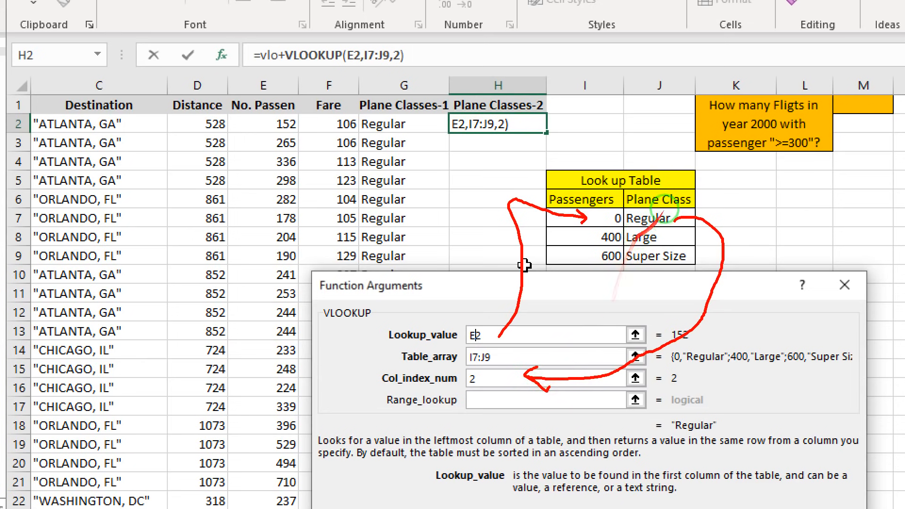
pyautogui.moveTo(587, 147); pyautogui.dragTo(585, 179)
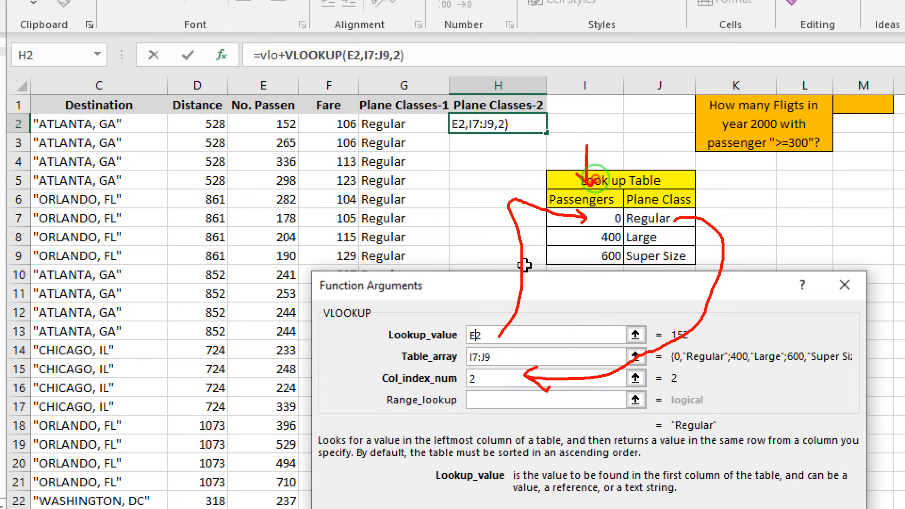
pyautogui.moveTo(669, 146); pyautogui.dragTo(737, 185)
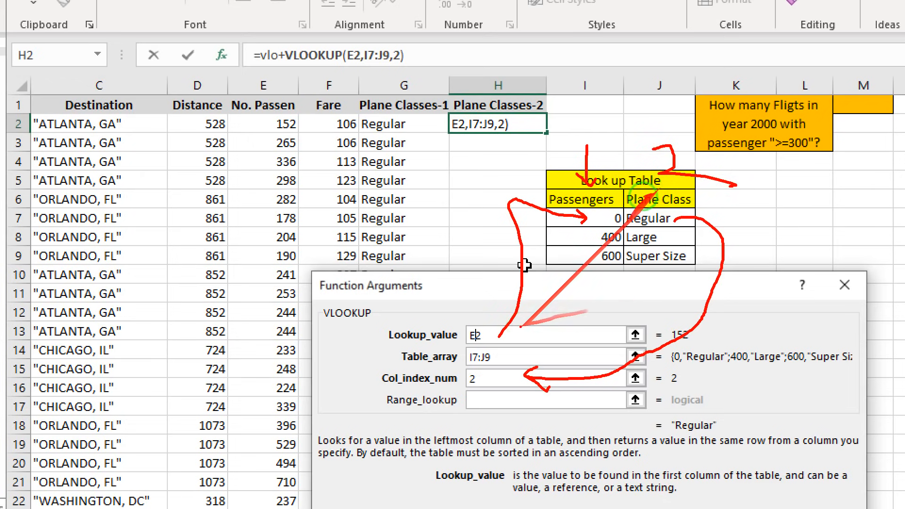
pyautogui.press('Escape')
# Set the VLOOKUP Range_lookup to TRUE for the closest match and accept the function arguments
pyautogui.click(496, 379)
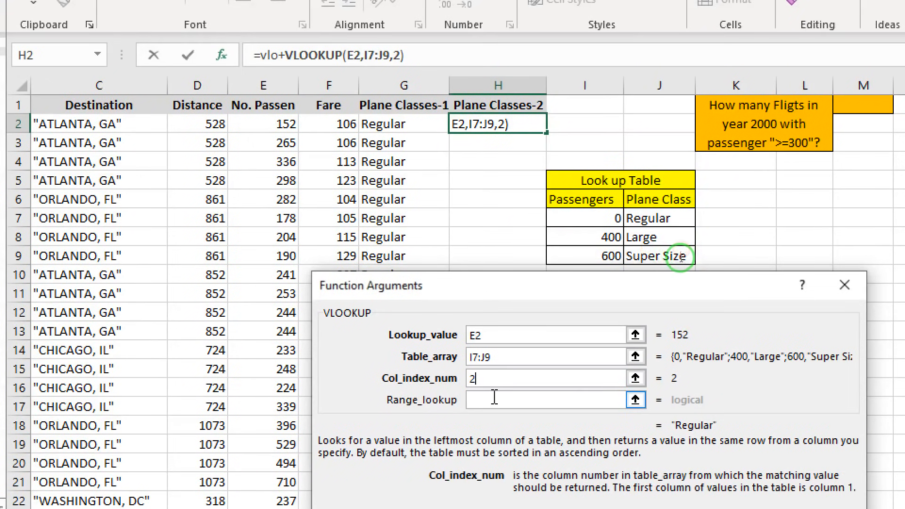
pyautogui.click(495, 404)
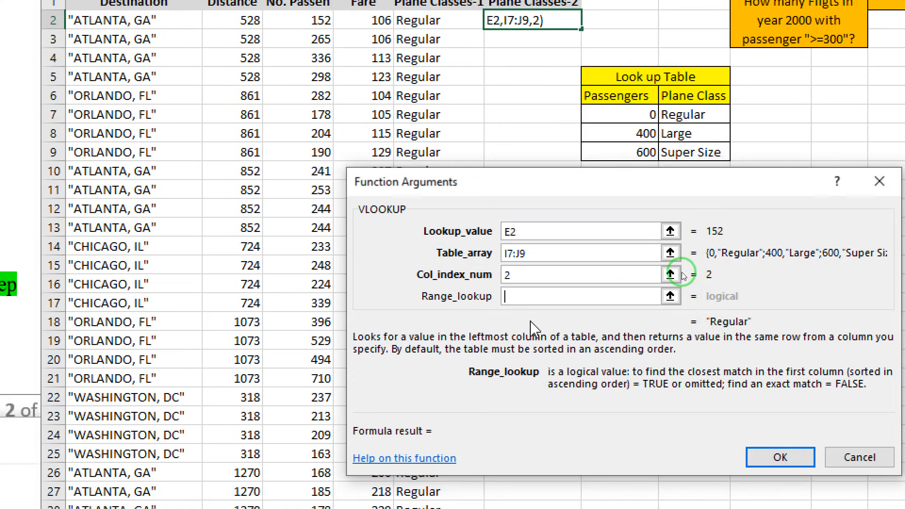
pyautogui.write('t')
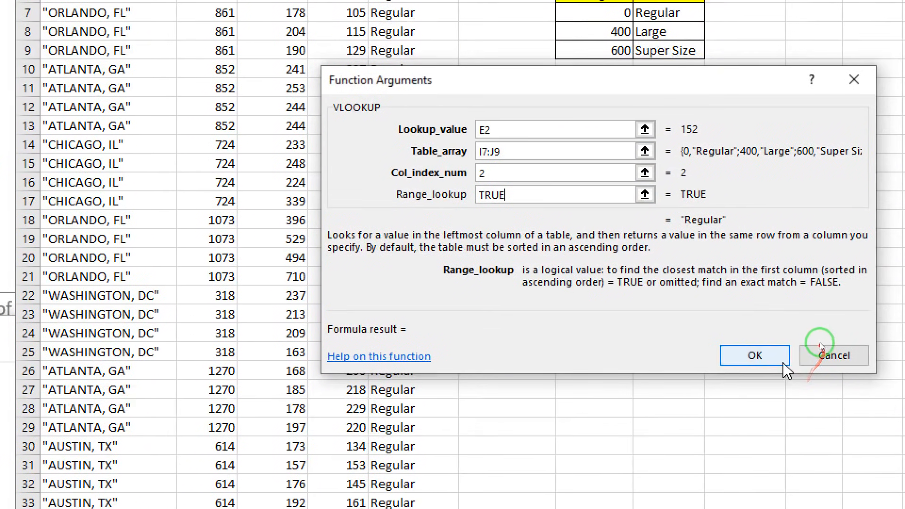
pyautogui.click(754, 356)
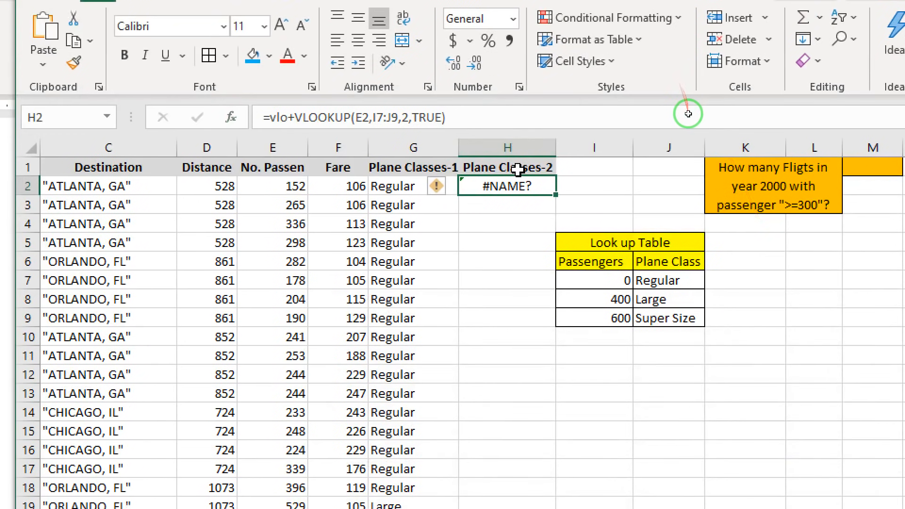
# Remove the stray "vlo+" from H2's formula so it reads =VLOOKUP(E2,I7:J9,2,TRUE)
pyautogui.click(293, 118)
pyautogui.press('BackSpace')
pyautogui.press('BackSpace')
pyautogui.press('BackSpace')
pyautogui.press('Return')
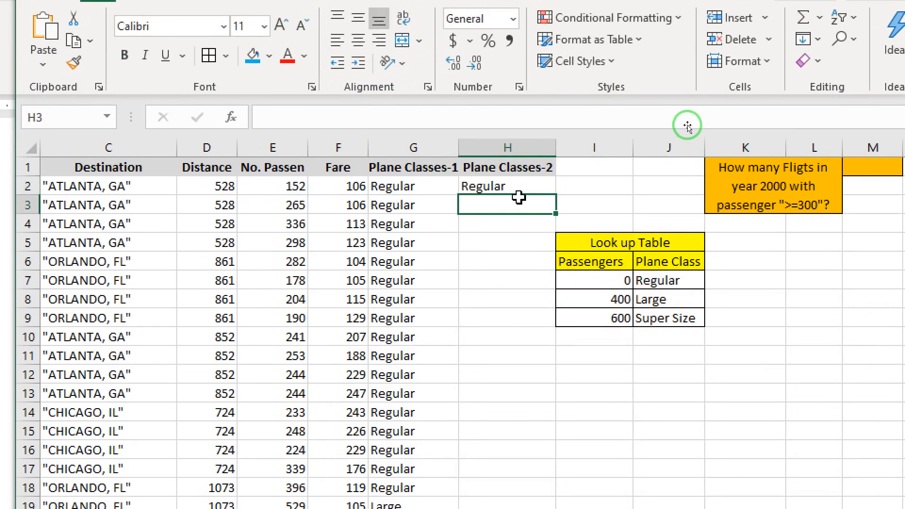
# Fill H2's VLOOKUP formula with its relative table range down the Plane Classes-2 column
pyautogui.click(518, 187)
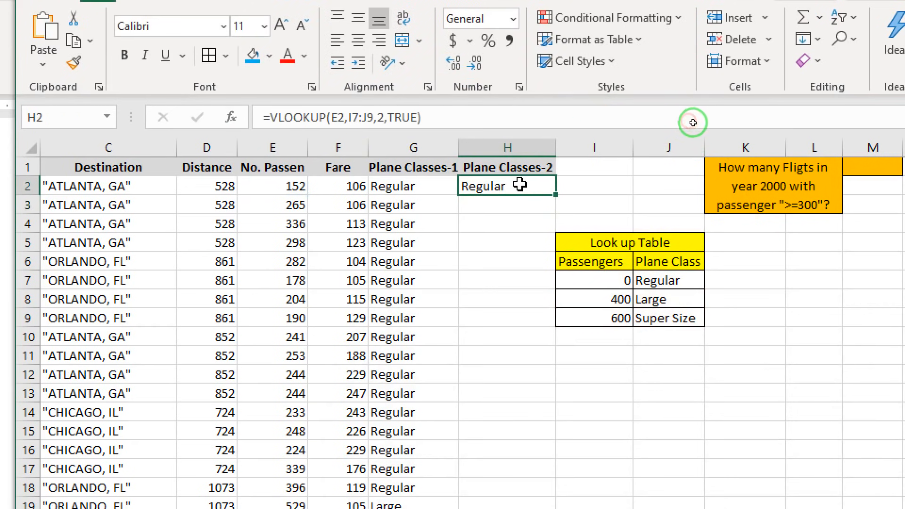
pyautogui.doubleClick(556, 198)
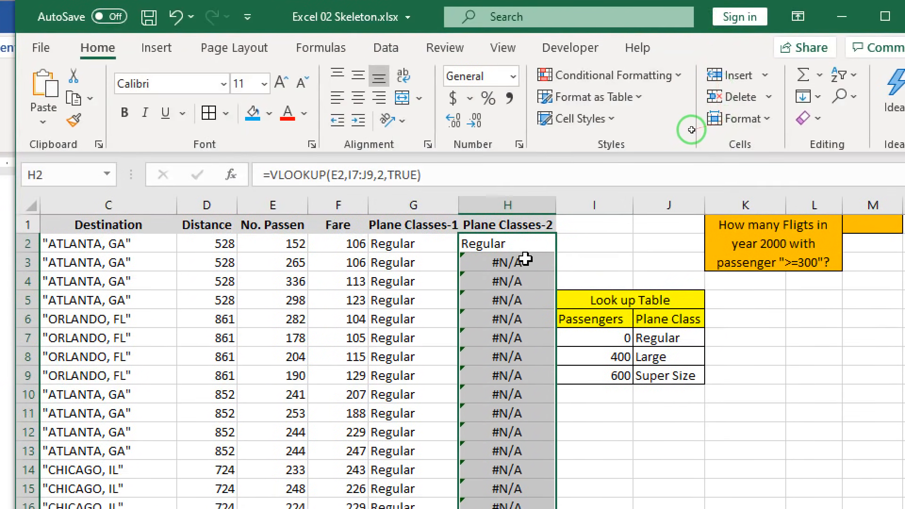
# Show the sheet's formulas and compare the lookup table ranges used in H2 and H3
pyautogui.hotkey('ctrl', '`')
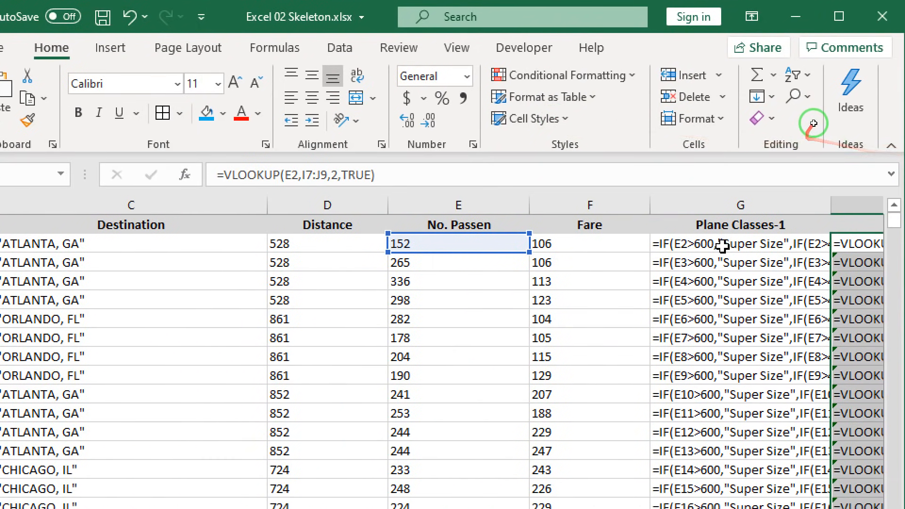
pyautogui.click(722, 245)
pyautogui.press('Right')
pyautogui.press('Right')
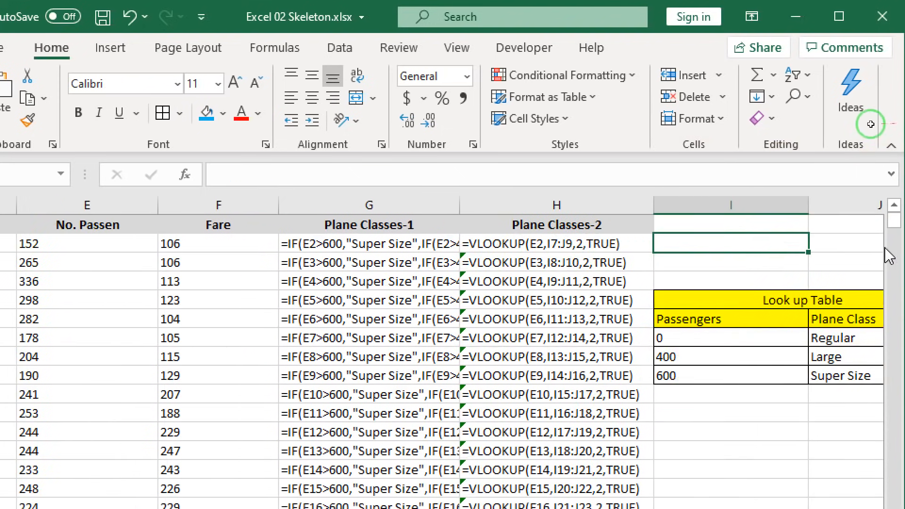
pyautogui.click(511, 240)
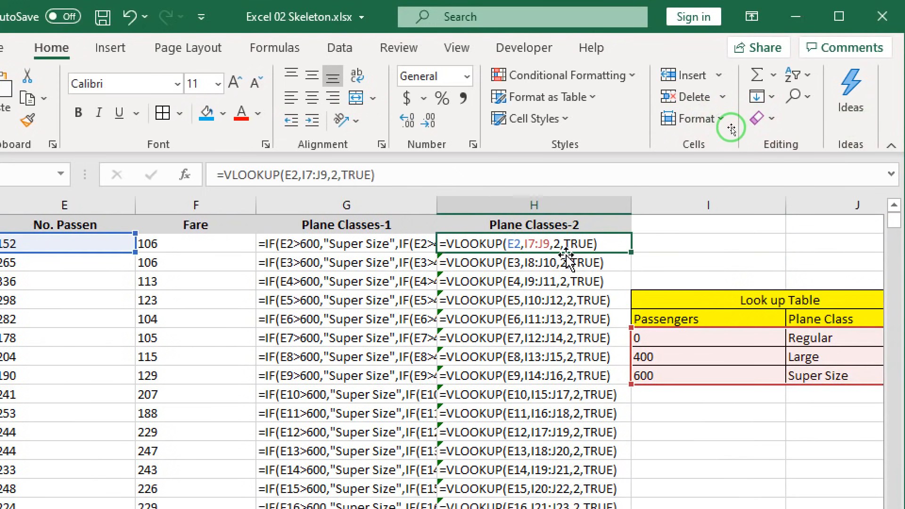
pyautogui.click(543, 262)
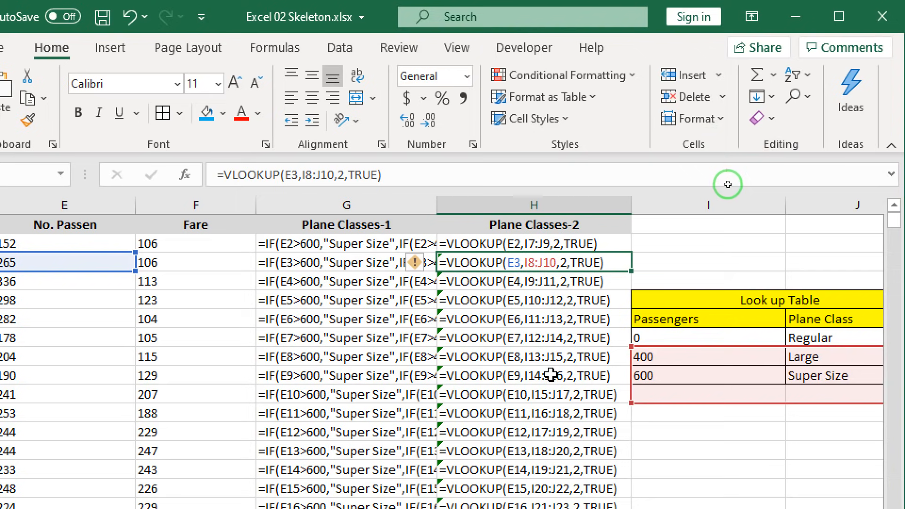
# Make H2's VLOOKUP Table_array an absolute reference, $I$7:$J$9, in its function arguments
pyautogui.doubleClick(539, 243)
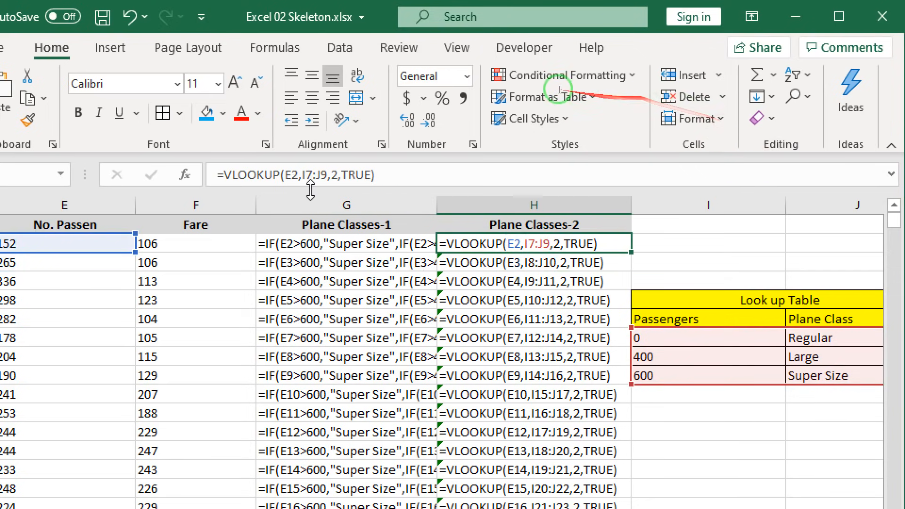
pyautogui.click(185, 177)
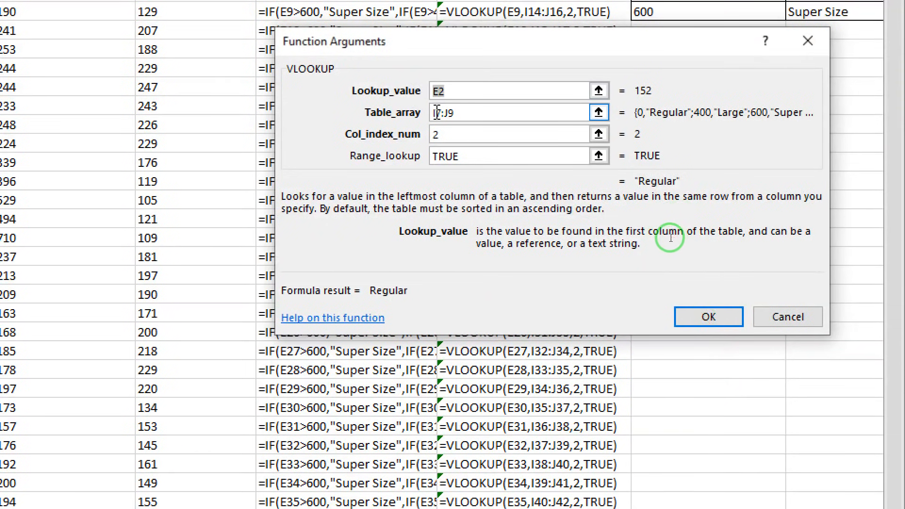
pyautogui.click(438, 112)
pyautogui.press('F4')
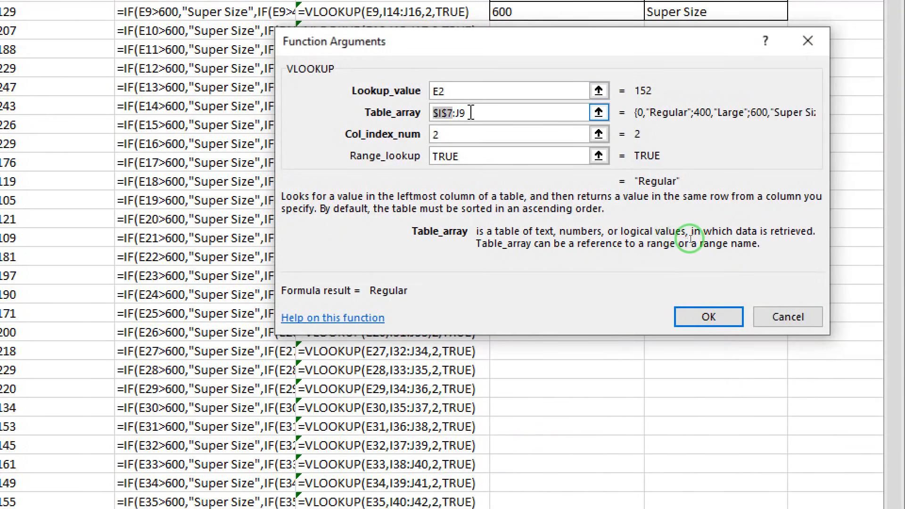
pyautogui.click(514, 140)
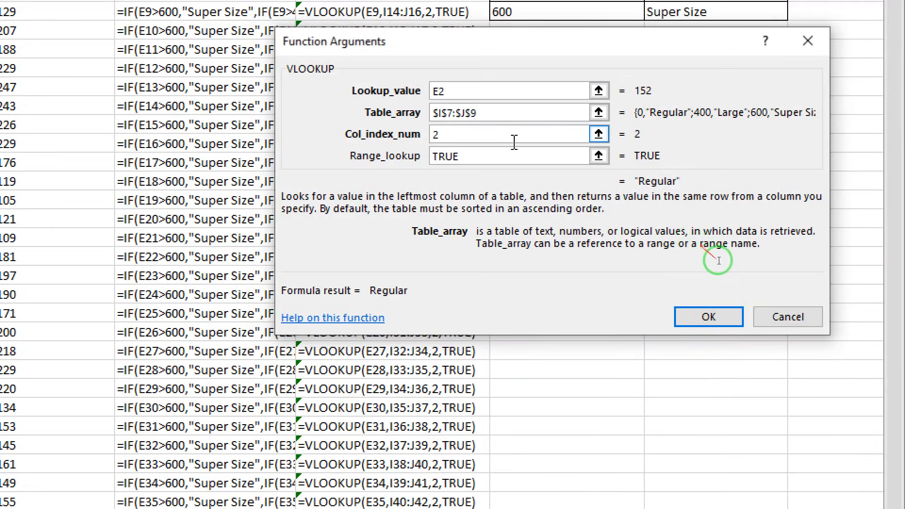
pyautogui.click(712, 316)
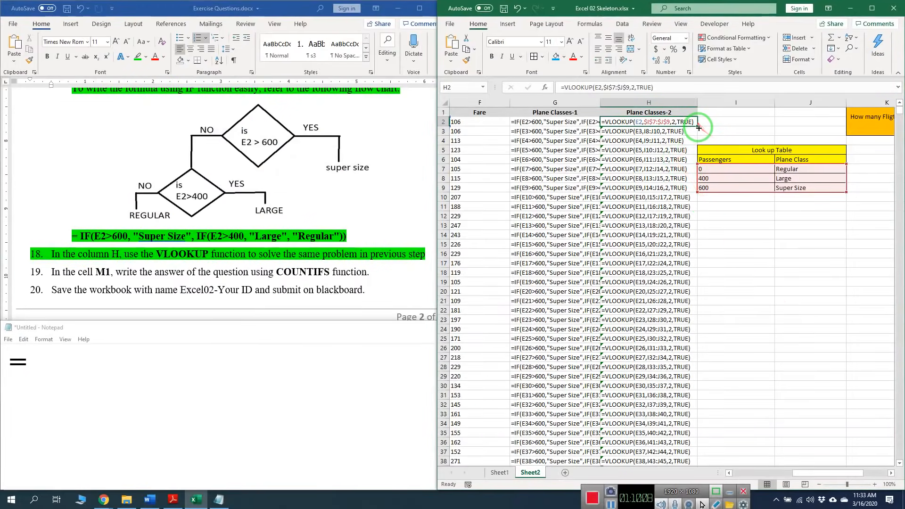
# Fill H2's formula with the absolute table range down column H and switch the sheet back to showing values
pyautogui.doubleClick(697, 127)
pyautogui.hotkey('ctrl', '`')
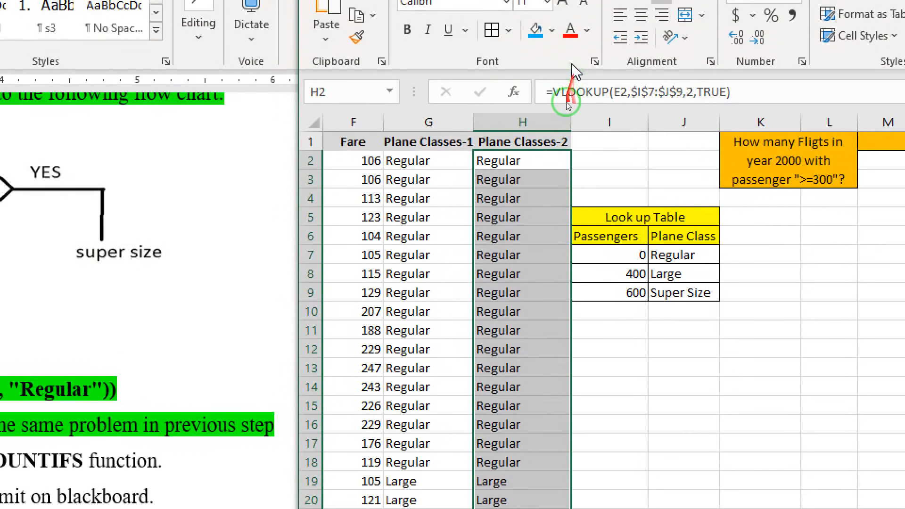
# Check several formulas in column H for the fixed lookup range and compare it with the lookup table's data rows
pyautogui.click(559, 162)
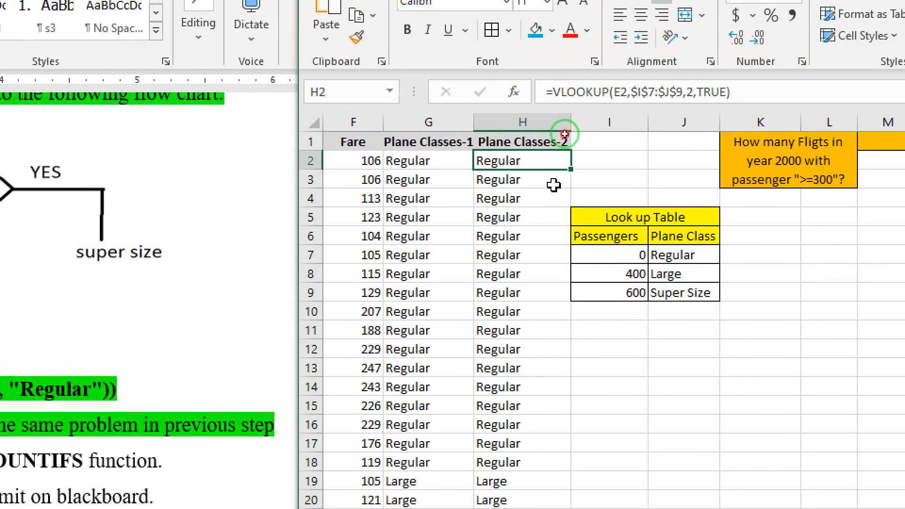
pyautogui.click(553, 182)
pyautogui.click(560, 216)
pyautogui.click(549, 238)
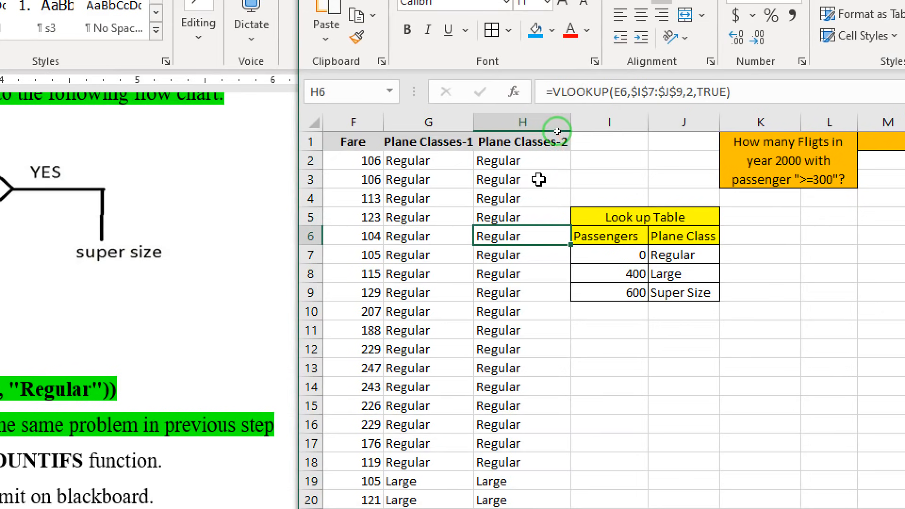
pyautogui.moveTo(632, 256); pyautogui.dragTo(681, 288)
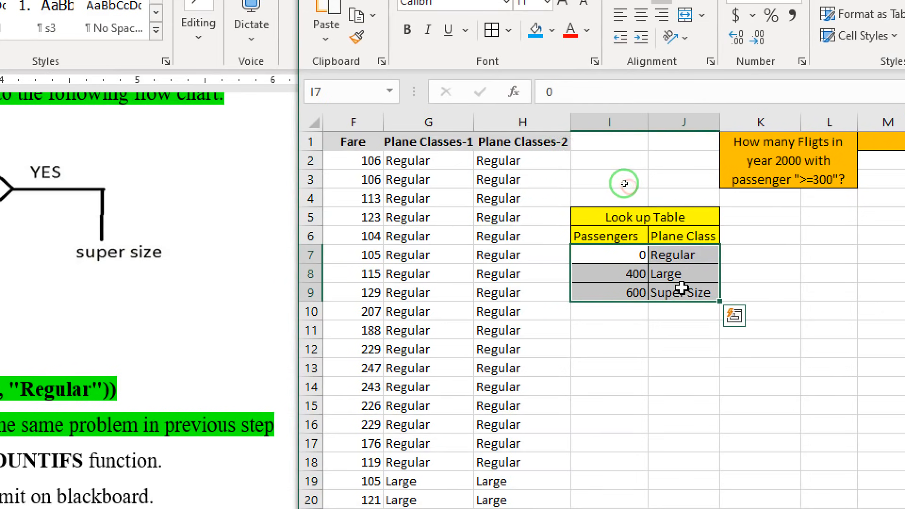
pyautogui.click(518, 161)
pyautogui.click(631, 92)
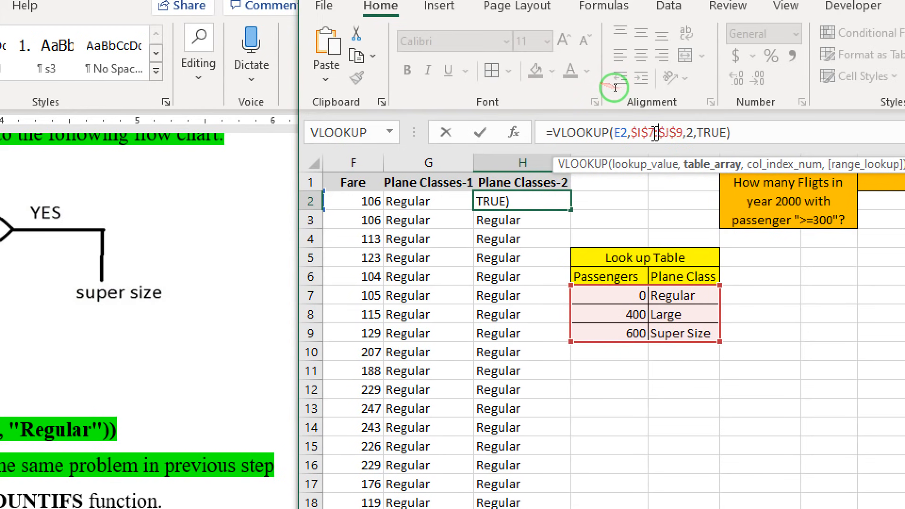
pyautogui.hotkey('ctrl', 'Return')
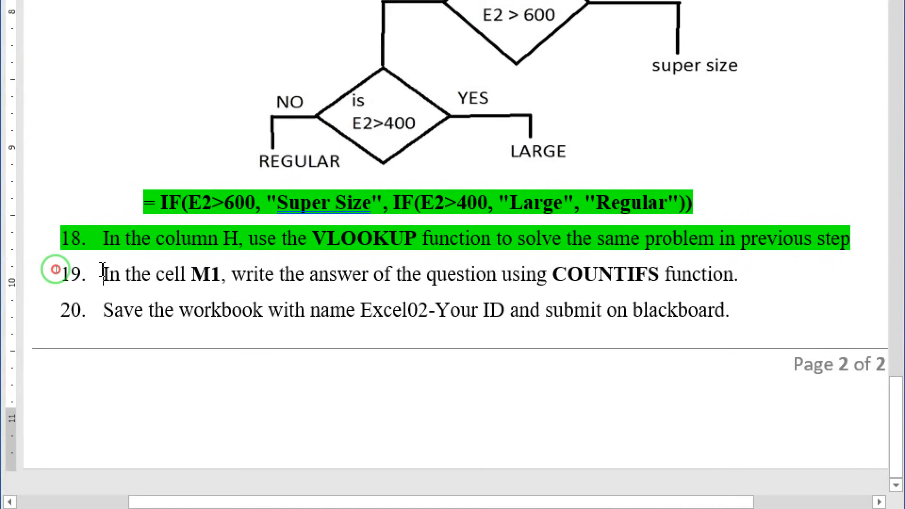
# Highlight task 19 about COUNTIFS in green in the Word exercise document and return to Excel
pyautogui.moveTo(102, 273); pyautogui.dragTo(782, 289)
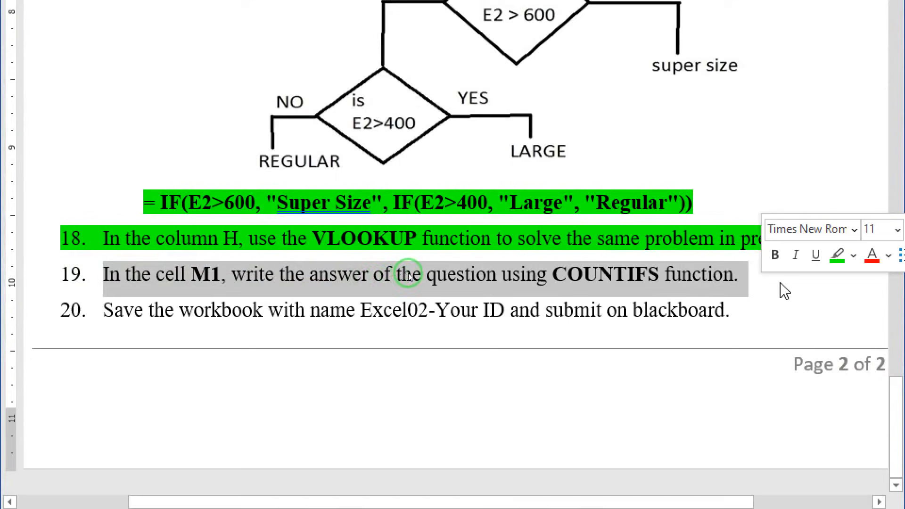
pyautogui.click(835, 255)
pyautogui.hotkey('alt', 'Tab')
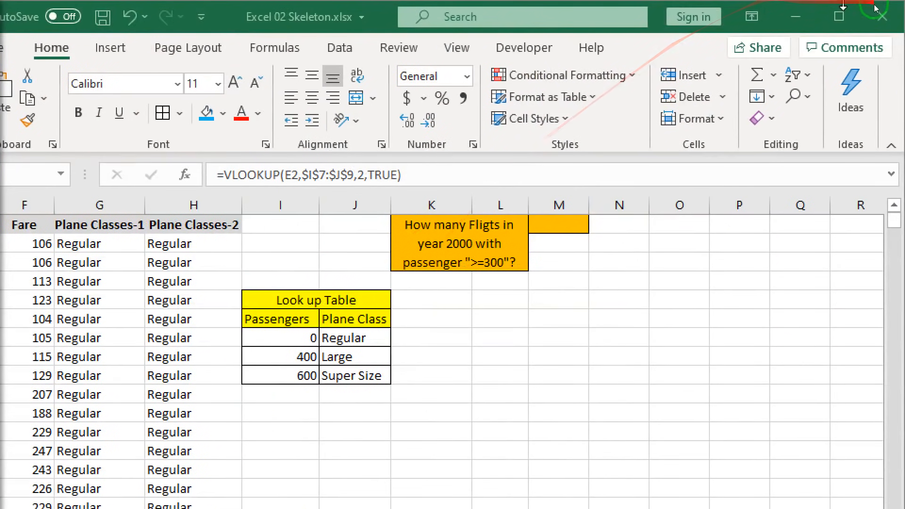
# Start a formula with the COUNTIFS function in answer cell M1
pyautogui.click(567, 225)
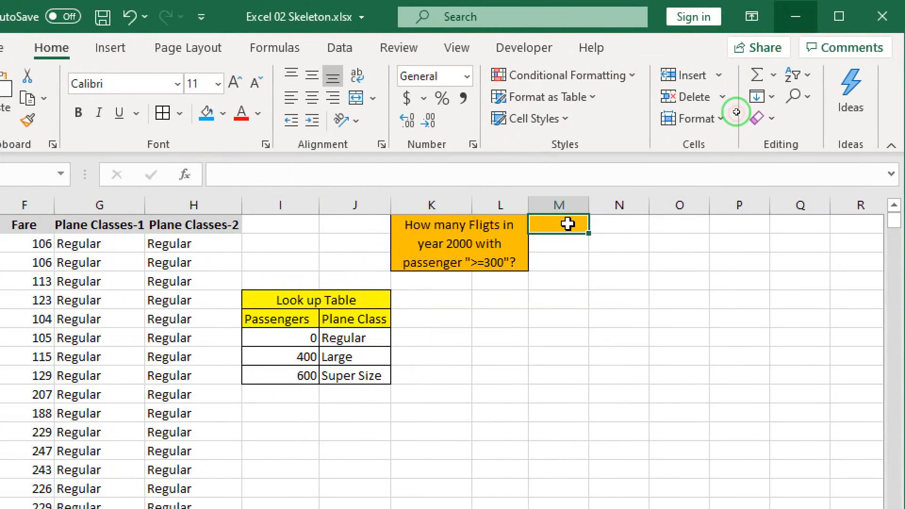
pyautogui.write('=')
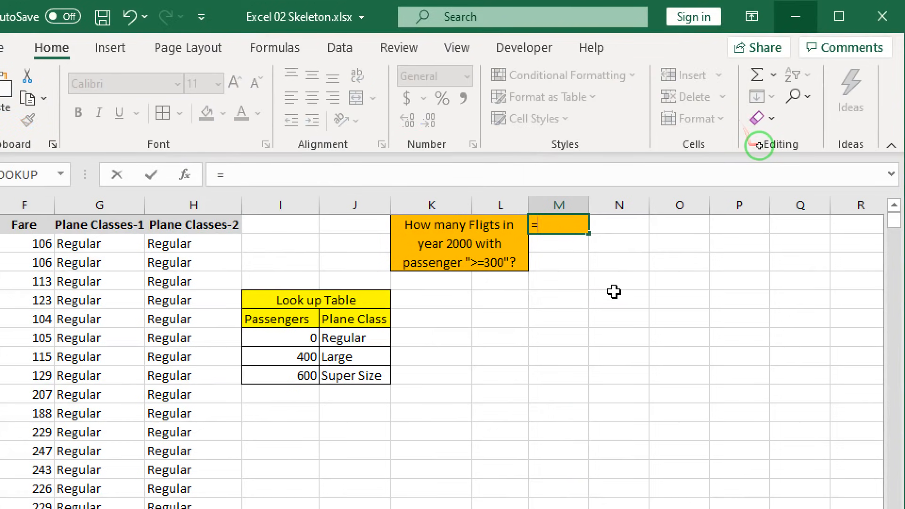
pyautogui.write('COUN')
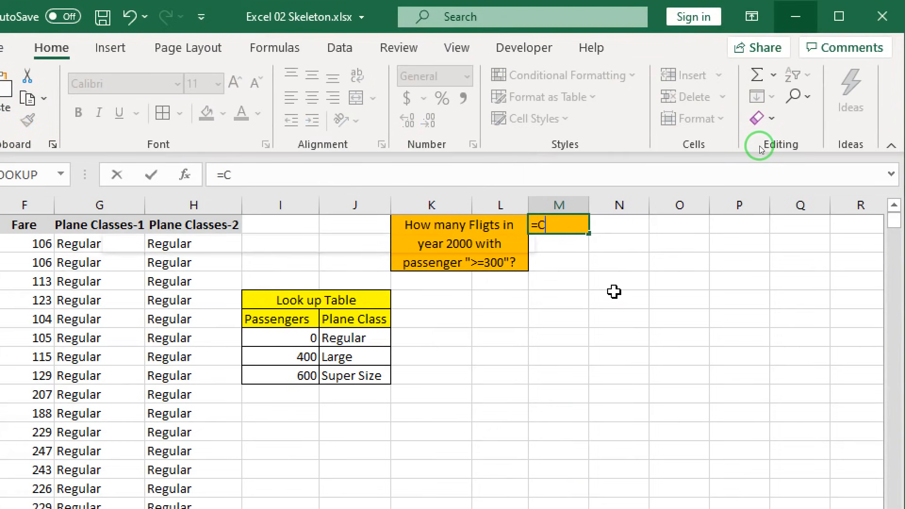
pyautogui.press('Down')
pyautogui.press('Down')
pyautogui.press('Down')
pyautogui.press('Down')
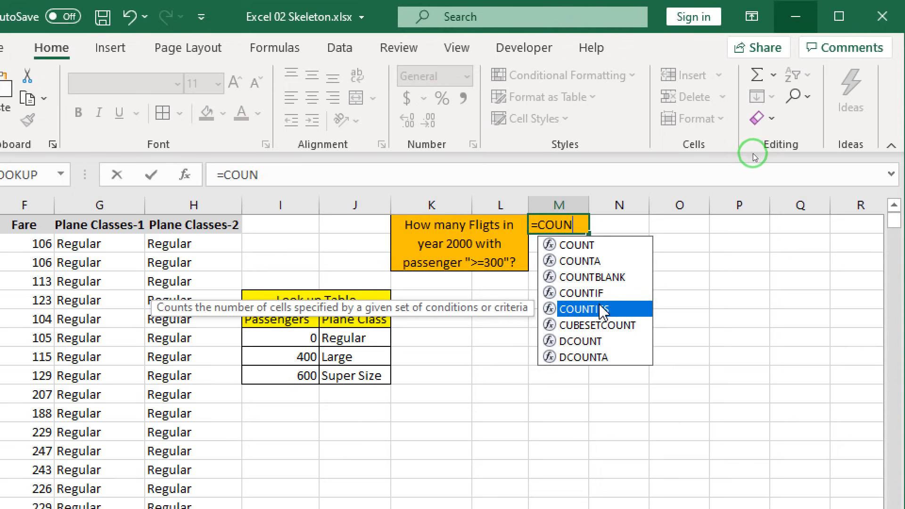
pyautogui.press('Tab')
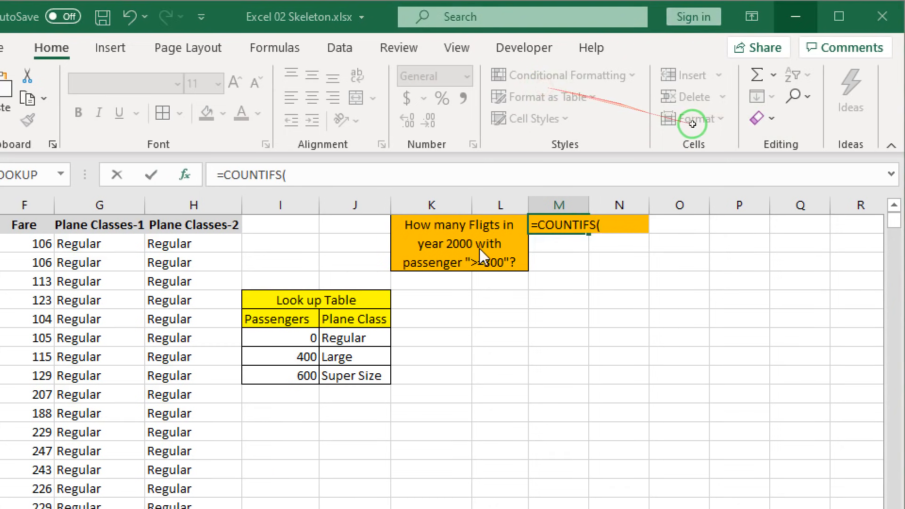
# Open the COUNTIFS function arguments, move the dialog off the data and bring the Year column into reach
pyautogui.click(184, 175)
pyautogui.moveTo(583, 401); pyautogui.dragTo(698, 308)
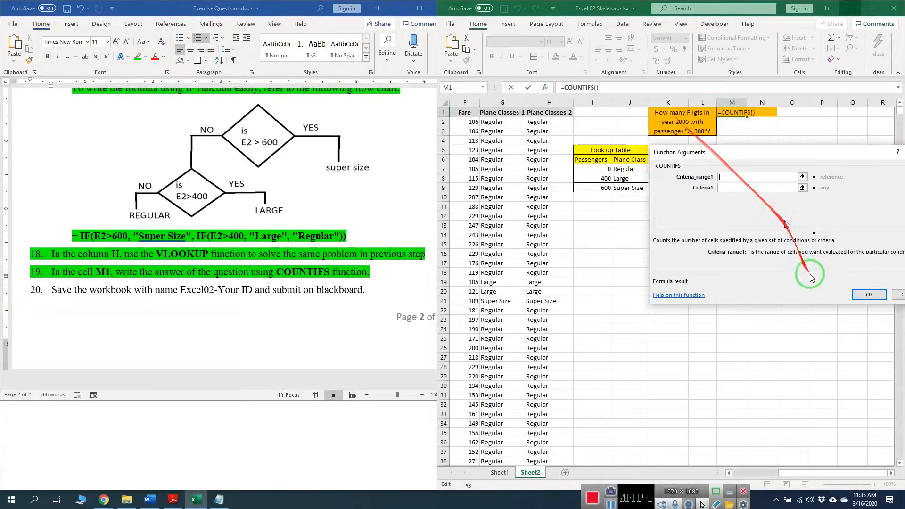
pyautogui.moveTo(853, 472); pyautogui.dragTo(559, 445)
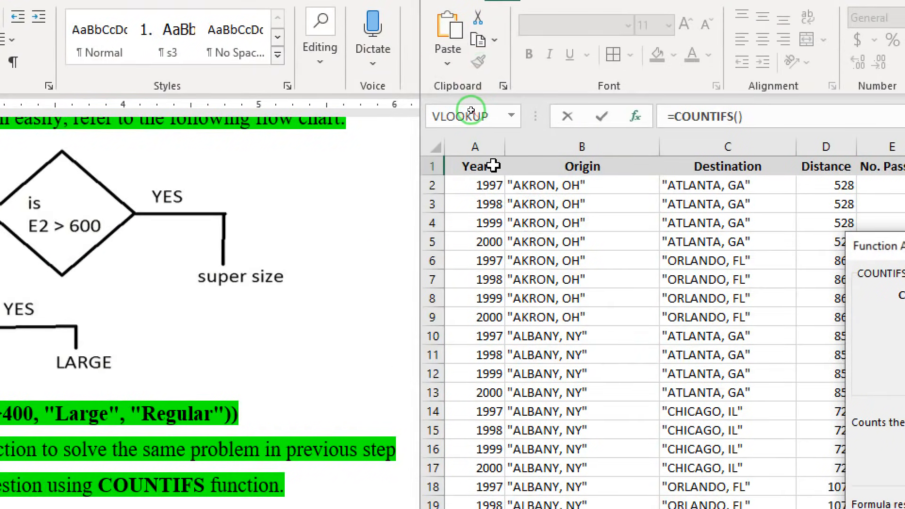
# Set the first COUNTIFS criteria range to the Year data, A2:A4597
pyautogui.click(481, 146)
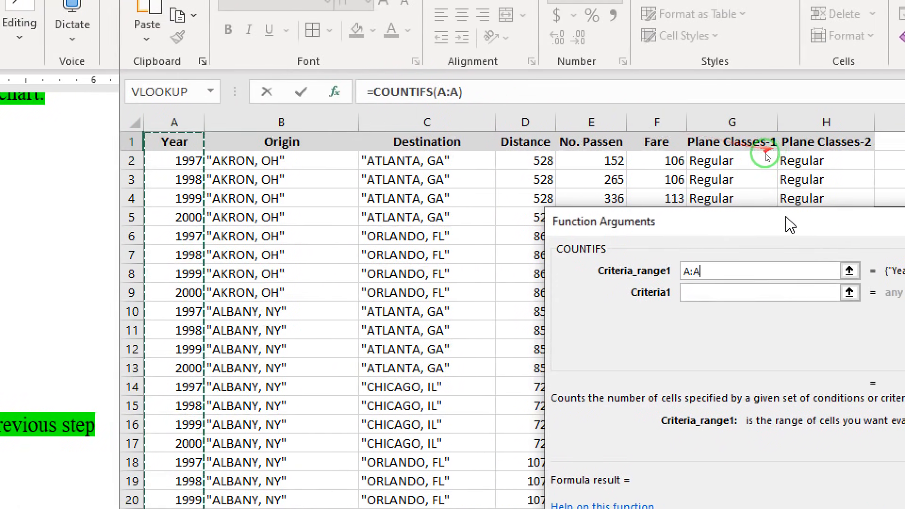
pyautogui.moveTo(793, 222); pyautogui.dragTo(668, 224)
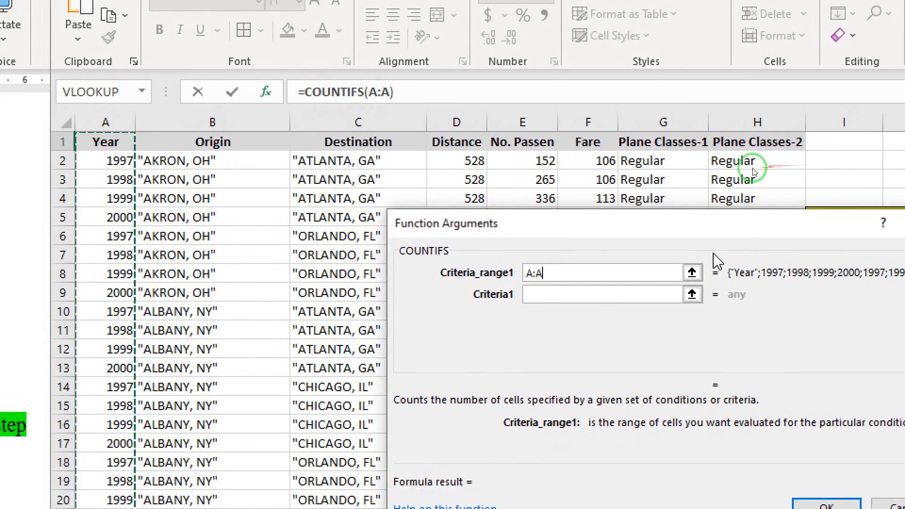
pyautogui.press('BackSpace')
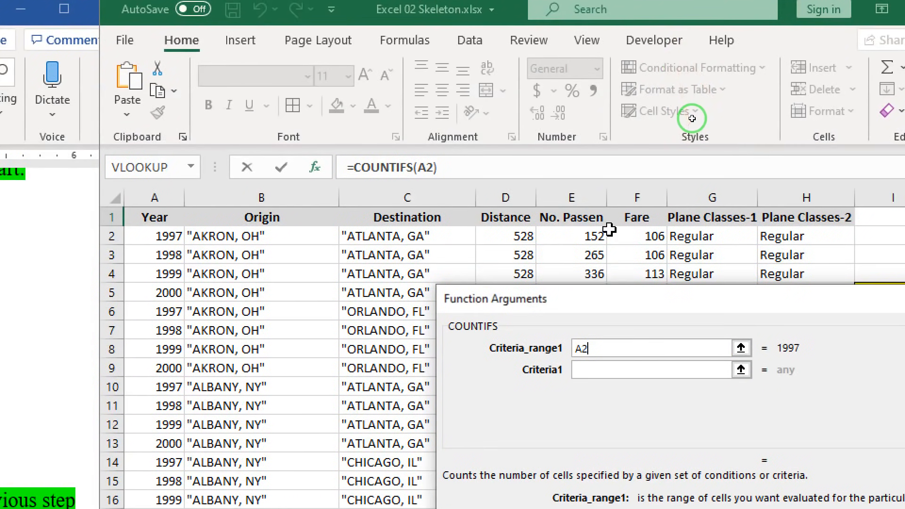
pyautogui.write(':A')
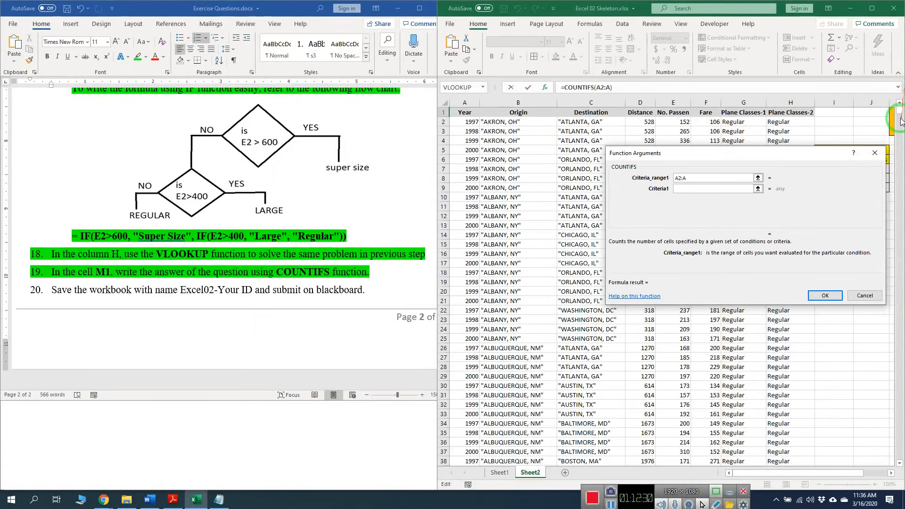
pyautogui.moveTo(901, 113); pyautogui.dragTo(899, 455)
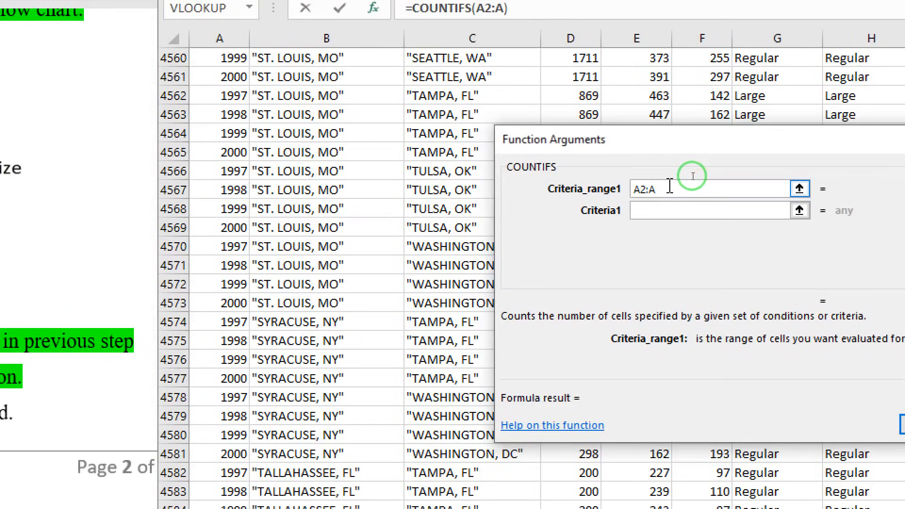
pyautogui.write('4597')
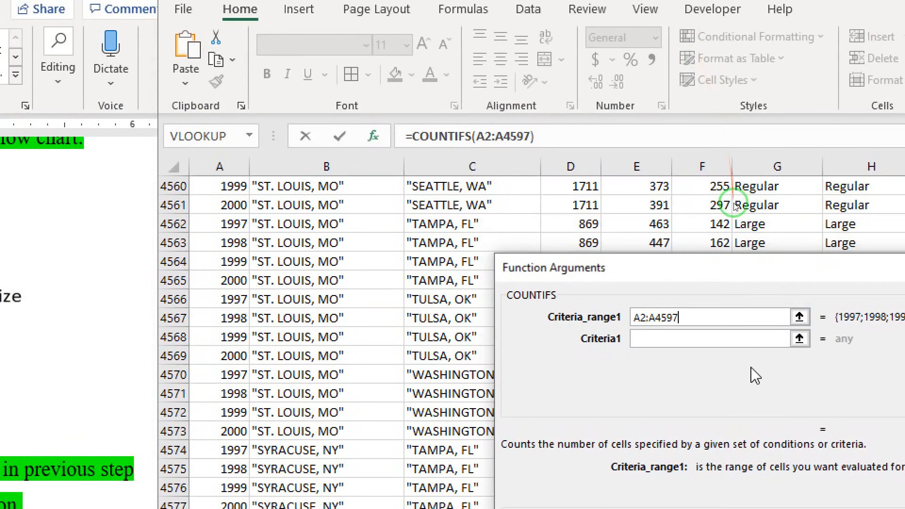
# Set the first COUNTIFS criterion to the year 2000, removing any stray digit
pyautogui.click(708, 339)
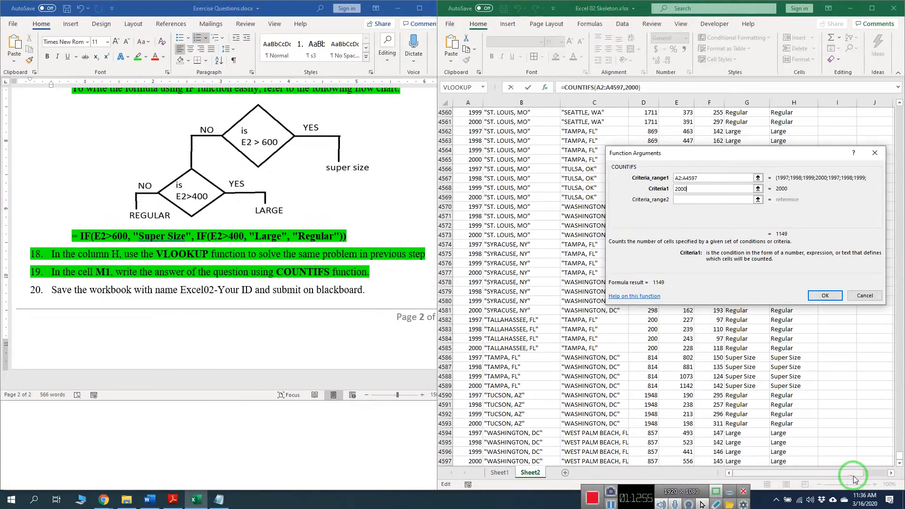
pyautogui.moveTo(804, 438); pyautogui.dragTo(858, 438)
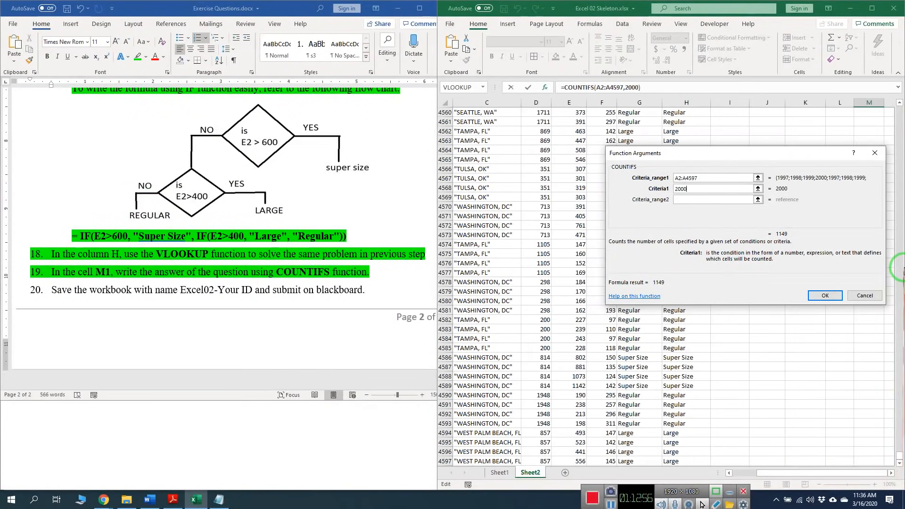
pyautogui.scroll(3, 865, 123)
pyautogui.write('1')
pyautogui.moveTo(899, 455); pyautogui.dragTo(901, 38)
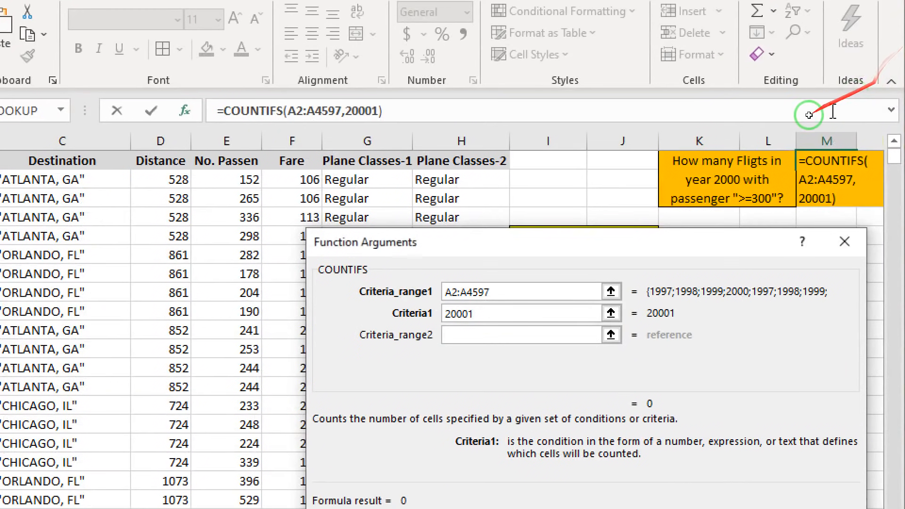
pyautogui.press('BackSpace')
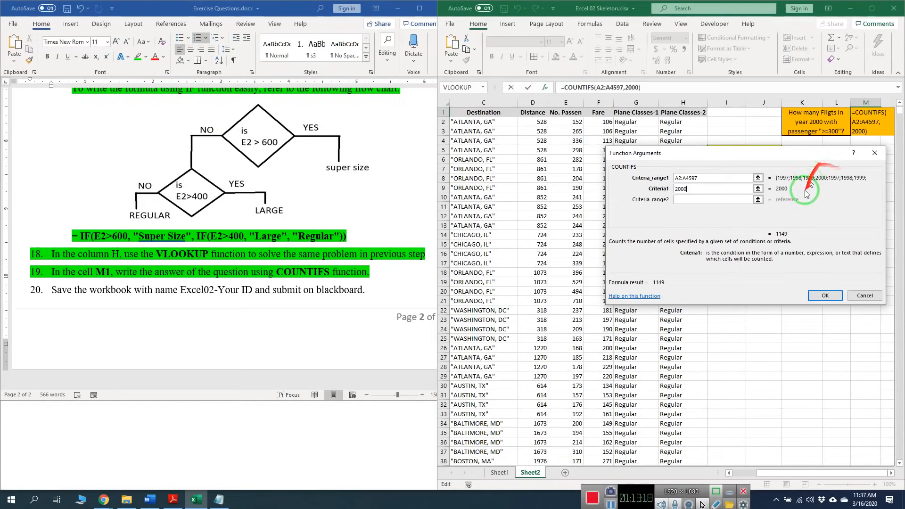
# Set the second COUNTIFS criteria range to the passenger-number data, E2:E4597
pyautogui.moveTo(784, 473); pyautogui.dragTo(737, 472)
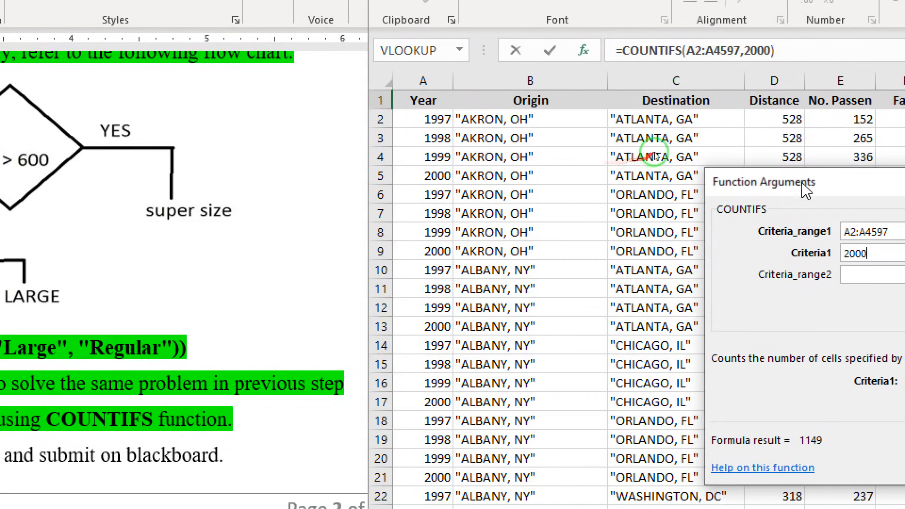
pyautogui.moveTo(805, 191); pyautogui.dragTo(773, 209)
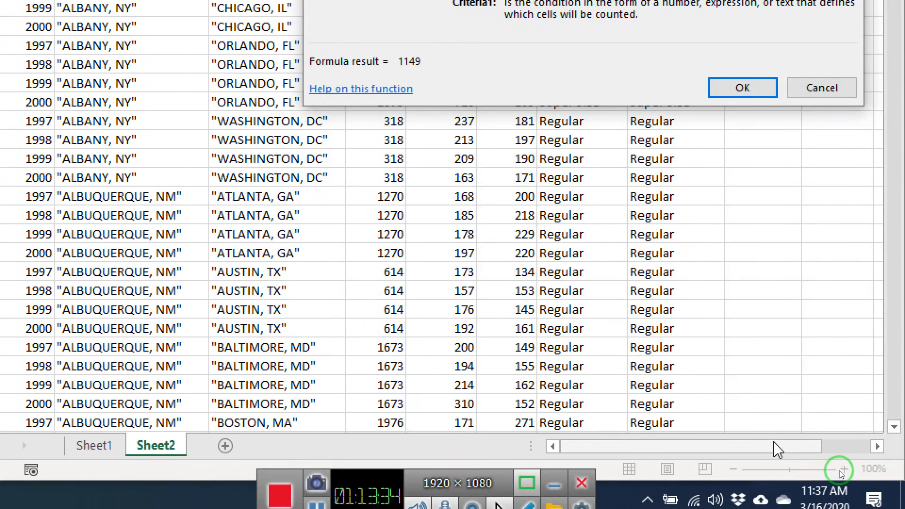
pyautogui.moveTo(777, 450); pyautogui.dragTo(801, 446)
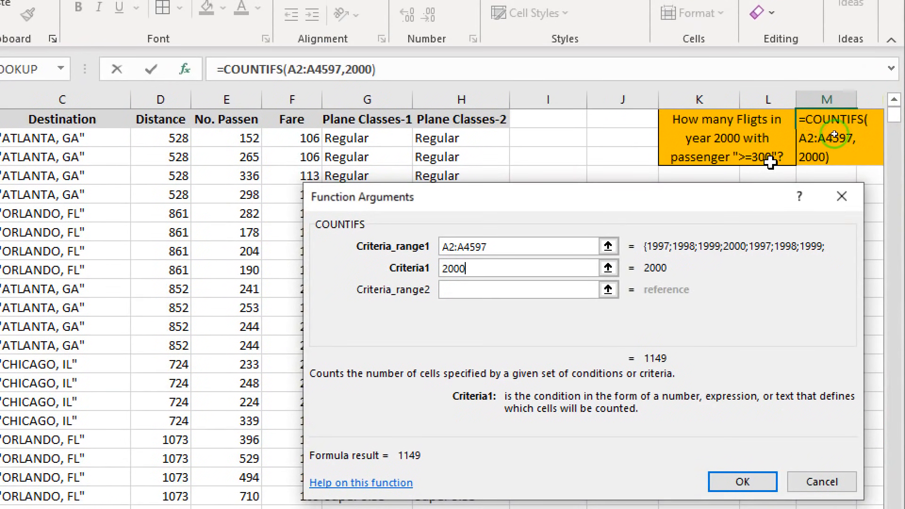
pyautogui.click(501, 290)
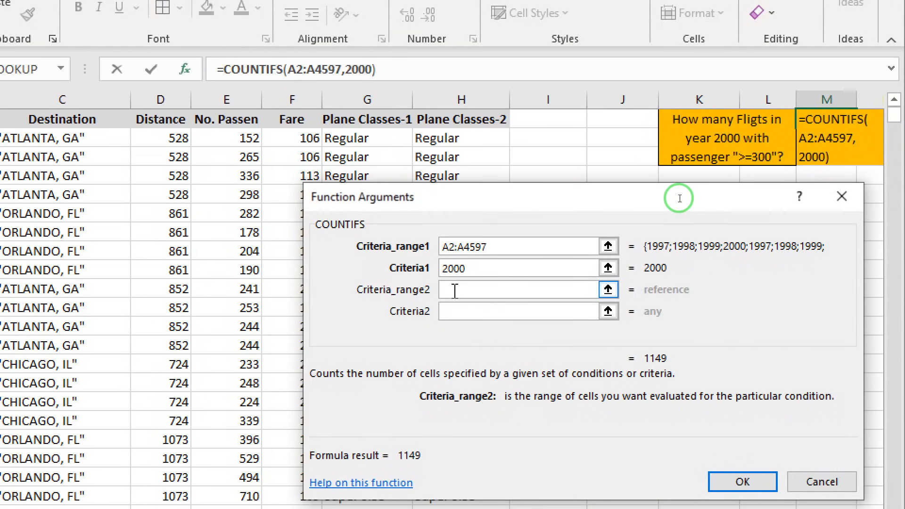
pyautogui.click(241, 99)
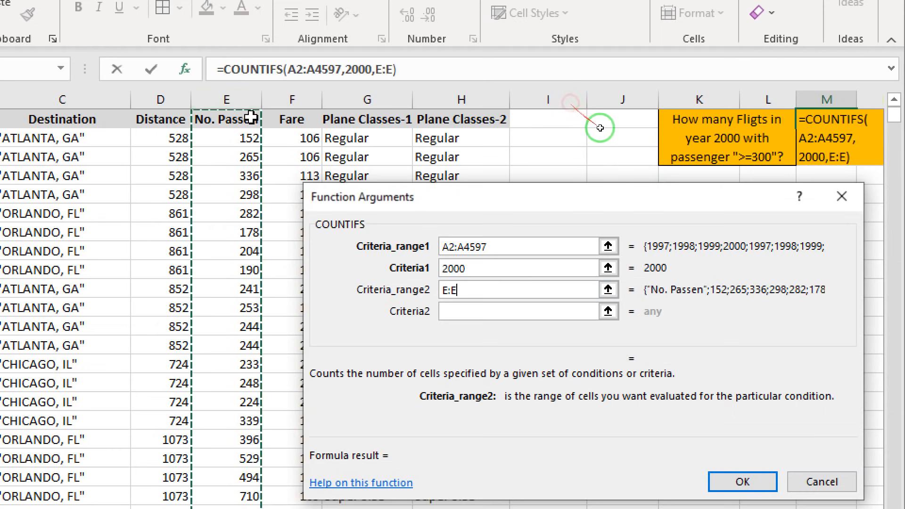
pyautogui.write('2:E')
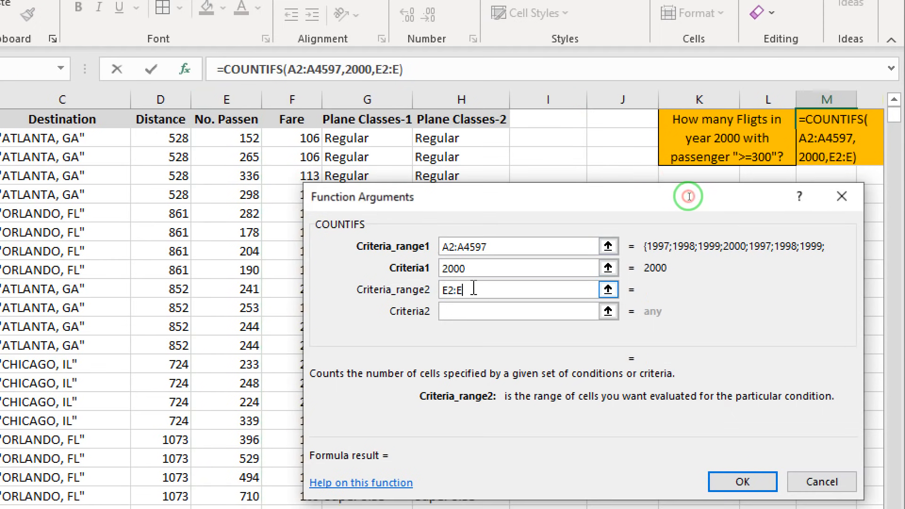
pyautogui.write('4597')
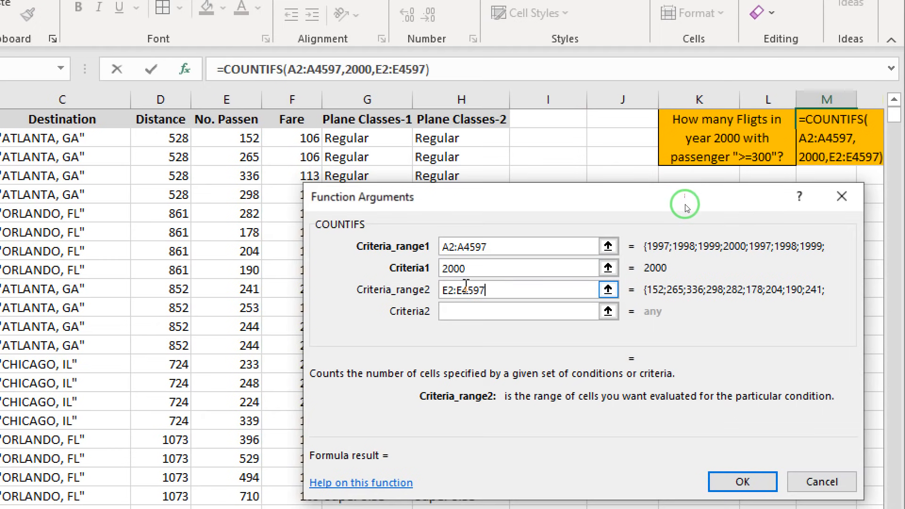
# Enter >=300 as the second COUNTIFS criterion and confirm the formula in M1
pyautogui.click(471, 313)
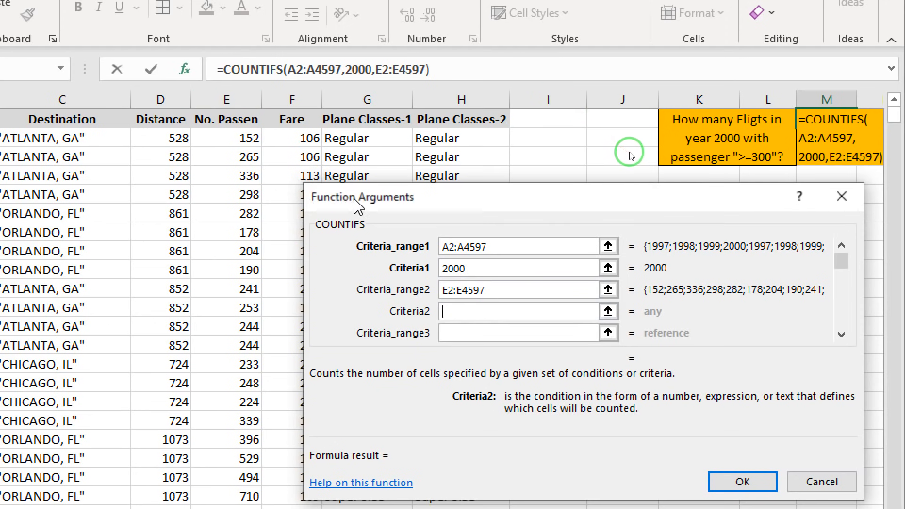
pyautogui.write('>=300')
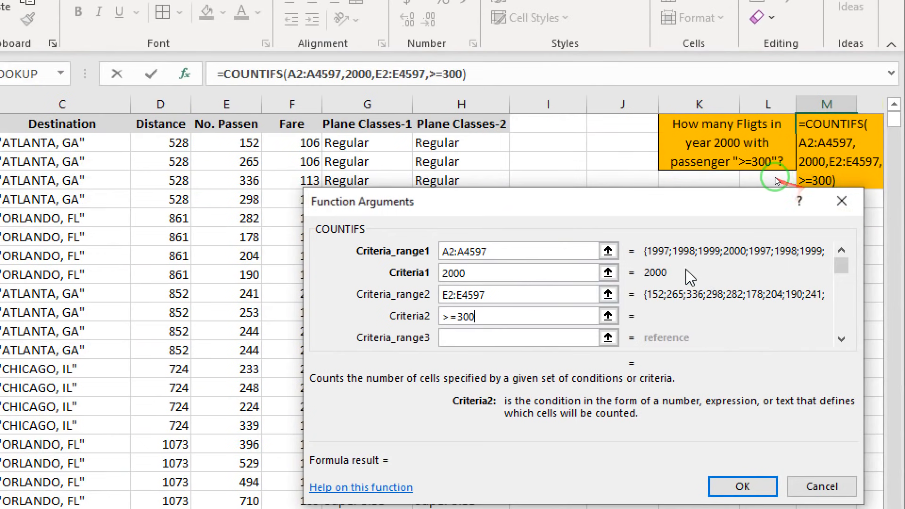
pyautogui.click(529, 250)
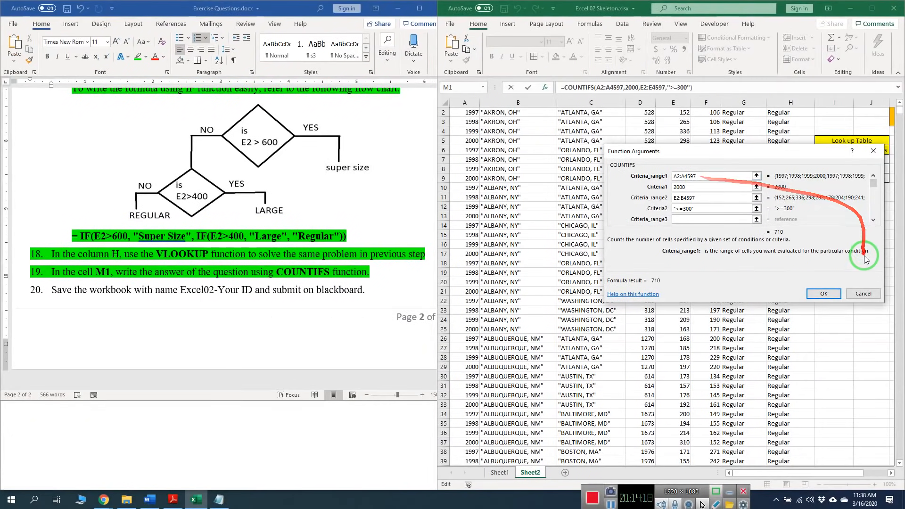
pyautogui.click(830, 293)
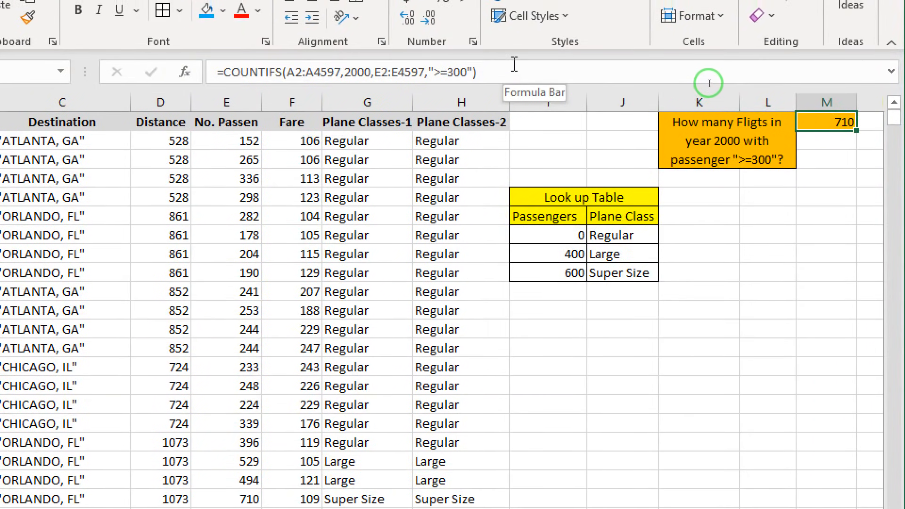
# Copy the COUNTIFS formula from M1, switch to Notepad and paste it there with only one leading equals sign
pyautogui.moveTo(514, 58); pyautogui.dragTo(22, 43)
pyautogui.hotkey('ctrl', 'c')
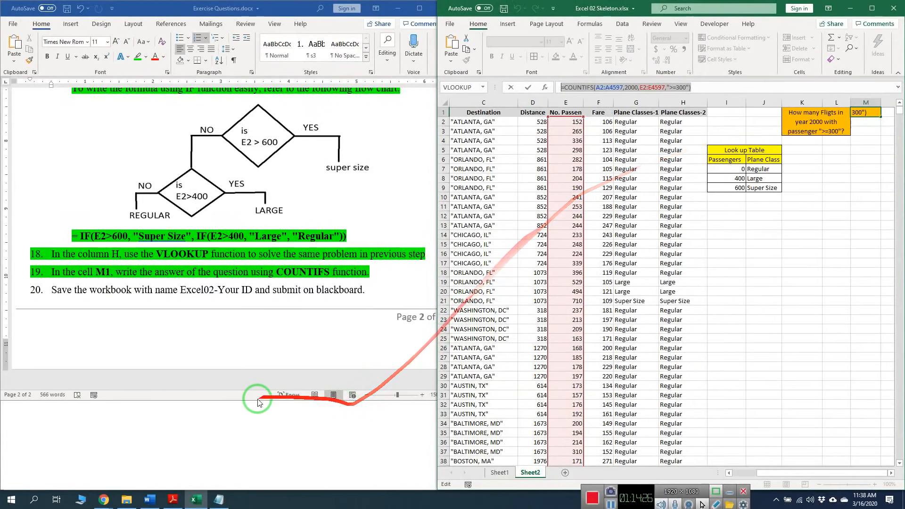
pyautogui.click(219, 499)
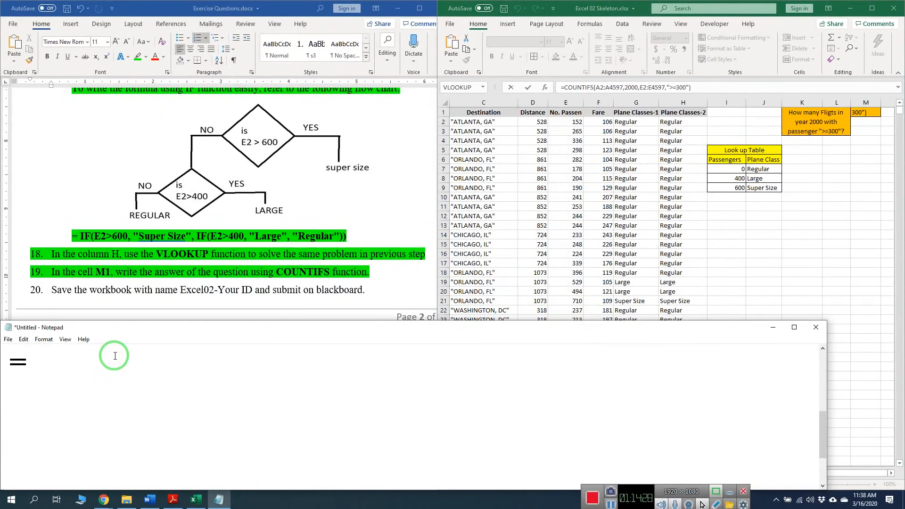
pyautogui.hotkey('ctrl', 'v')
pyautogui.click(29, 363)
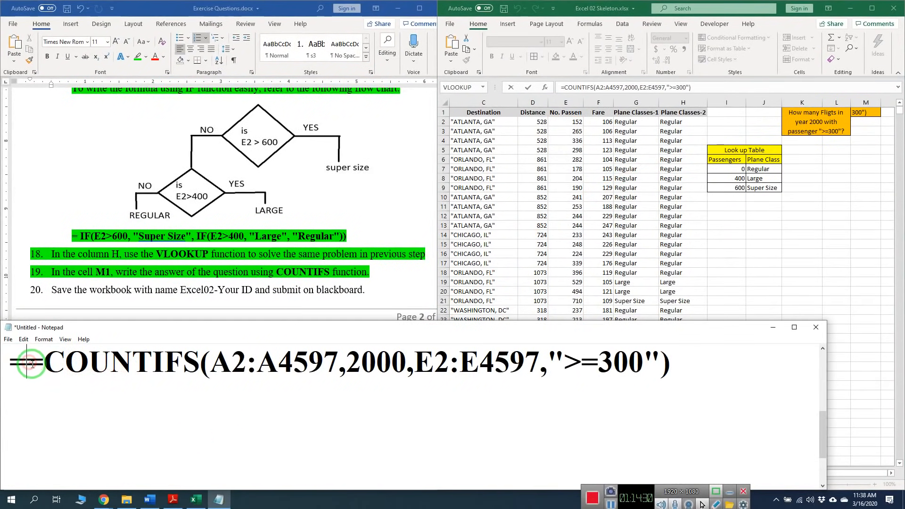
pyautogui.press('BackSpace')
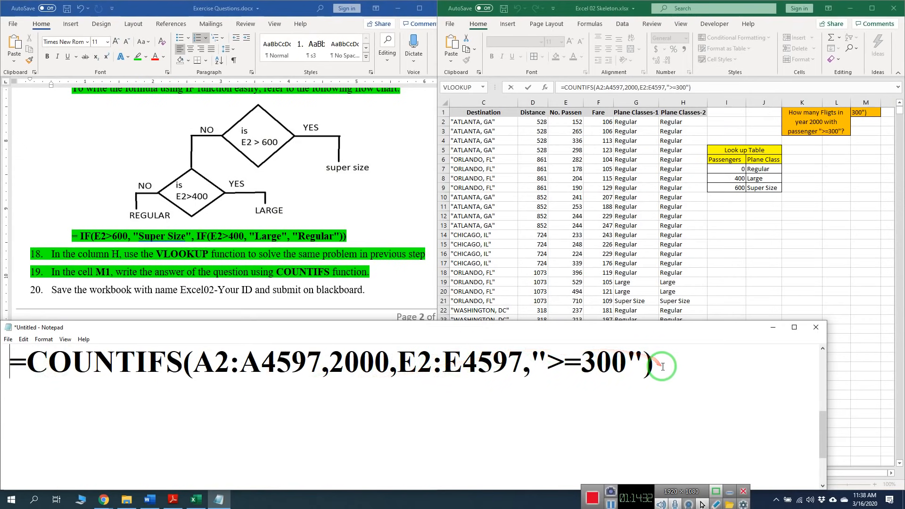
# Review the pasted COUNTIFS formula and the IF formulas above it in the Notepad notes
pyautogui.moveTo(661, 366); pyautogui.dragTo(303, 384)
pyautogui.press('BackSpace')
pyautogui.scroll(3, 337, 382)
pyautogui.scroll(-2, 343, 430)
pyautogui.click(364, 394)
pyautogui.scroll(2, 495, 426)
pyautogui.scroll(-1, 495, 430)
pyautogui.doubleClick(583, 444)
pyautogui.click(583, 444)
# Duplicate the COUNTIFS formula onto a new line directly below it in the notes
pyautogui.moveTo(670, 432); pyautogui.dragTo(23, 442)
pyautogui.hotkey('ctrl', 'c')
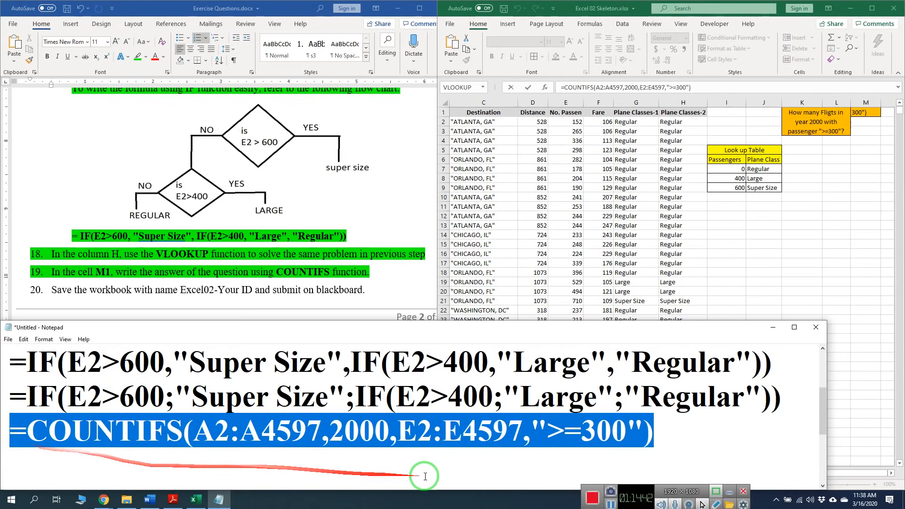
pyautogui.click(689, 439)
pyautogui.press('Return')
pyautogui.hotkey('ctrl', 'v')
pyautogui.scroll(-1, 529, 410)
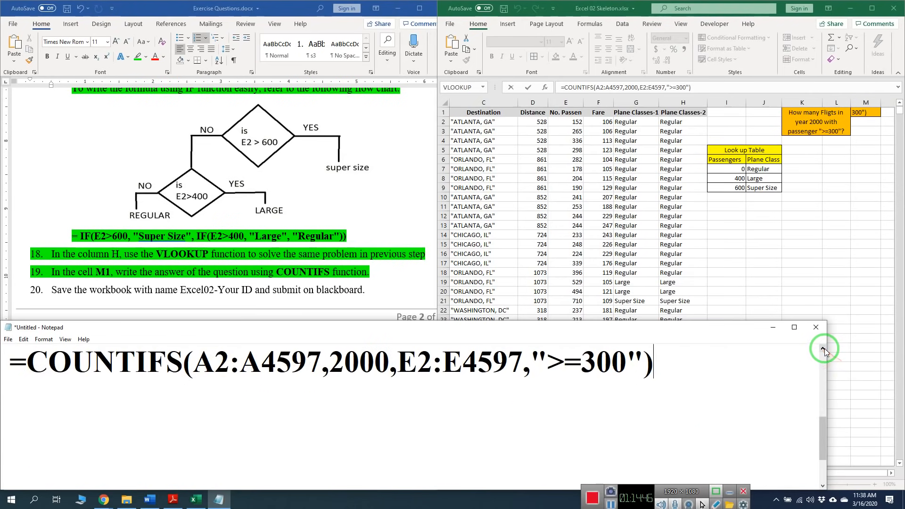
pyautogui.scroll(1, 707, 377)
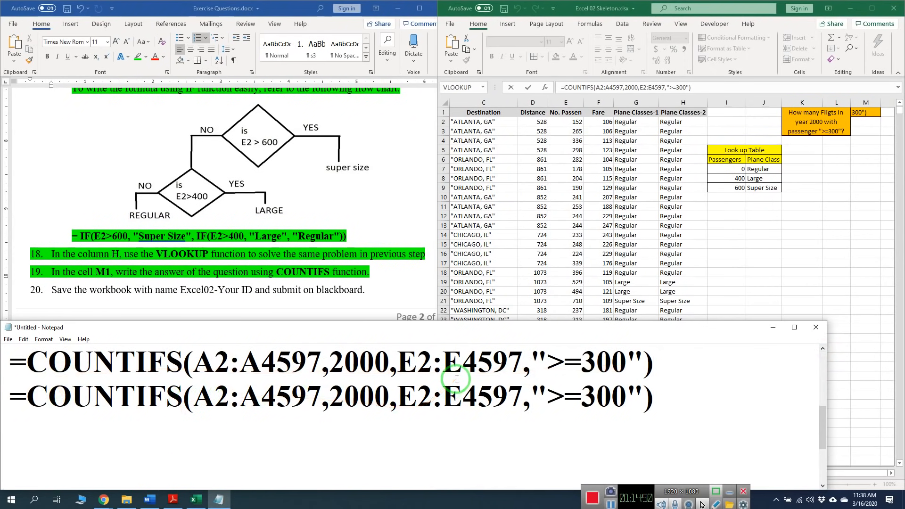
# Change the first criteria range in the duplicated COUNTIFS formula to the whole column, A:A
pyautogui.press('BackSpace')
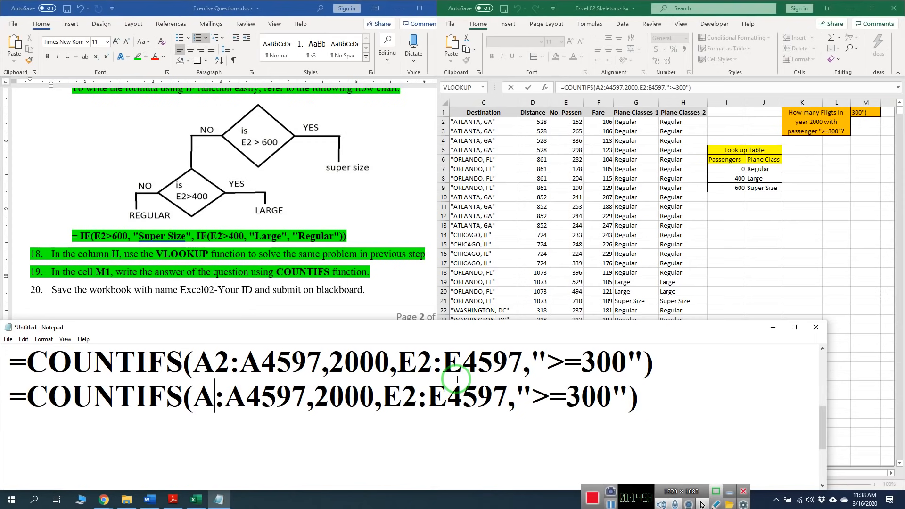
pyautogui.press('Right')
pyautogui.press('Right')
pyautogui.press('Right')
pyautogui.press('Right')
pyautogui.press('BackSpace')
pyautogui.press('BackSpace')
pyautogui.press('BackSpace')
pyautogui.press('BackSpace')
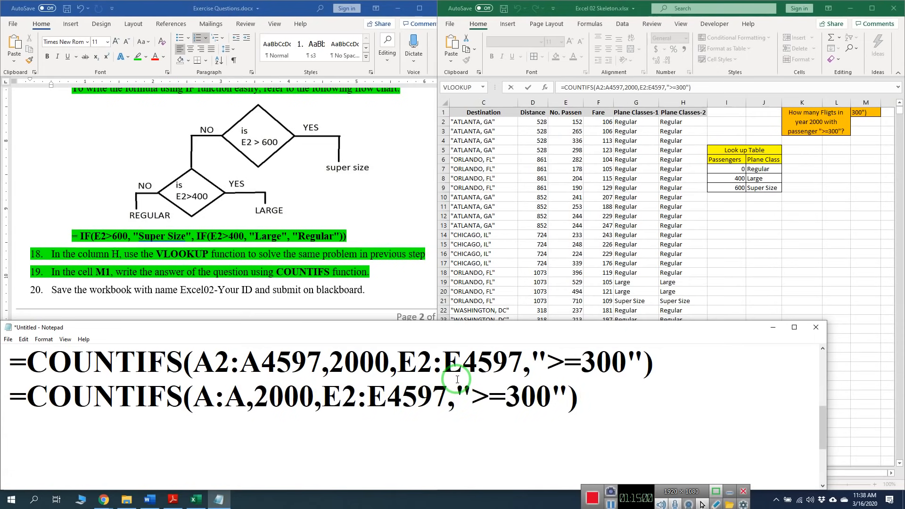
# Change the second criteria range in the duplicated COUNTIFS formula to the whole column, E:E
pyautogui.press('Right')
pyautogui.press('Right')
pyautogui.press('Right')
pyautogui.press('Right')
pyautogui.press('Right')
pyautogui.press('Left')
pyautogui.press('Left')
pyautogui.press('Left')
pyautogui.press('Left')
pyautogui.press('Left')
pyautogui.press('Left')
pyautogui.press('Left')
pyautogui.press('Right')
pyautogui.press('Right')
pyautogui.press('BackSpace')
pyautogui.press('Right')
pyautogui.press('Right')
pyautogui.press('Right')
pyautogui.press('Right')
pyautogui.press('BackSpace')
pyautogui.press('BackSpace')
pyautogui.press('BackSpace')
pyautogui.press('BackSpace')
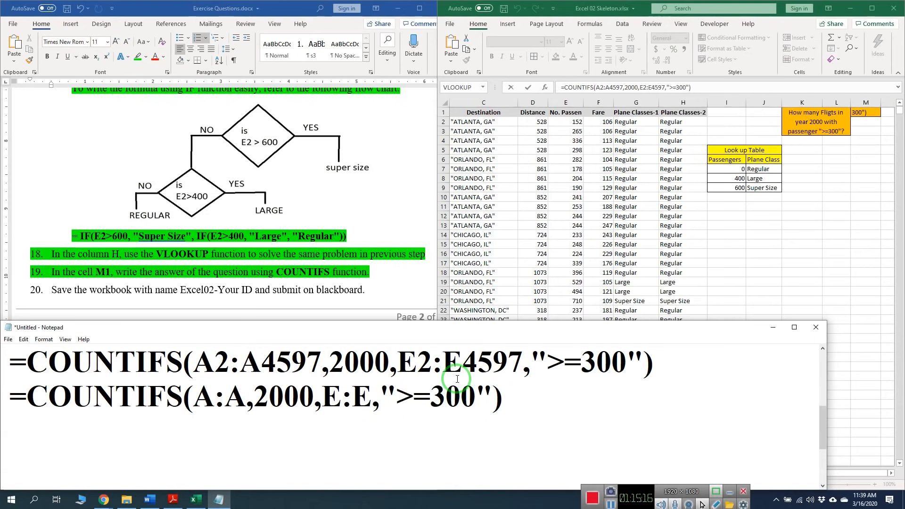
# Try E2:E4597 as the second criteria range alongside A:A in the duplicated formula
pyautogui.press('Left')
pyautogui.press('Left')
pyautogui.press('Left')
pyautogui.press('Right')
pyautogui.press('Right')
pyautogui.press('Right')
pyautogui.press('Right')
pyautogui.press('Left')
pyautogui.press('Left')
pyautogui.press('Right')
pyautogui.press('Right')
pyautogui.press('Right')
pyautogui.press('Right')
pyautogui.write('2')
pyautogui.press('Right')
pyautogui.press('Right')
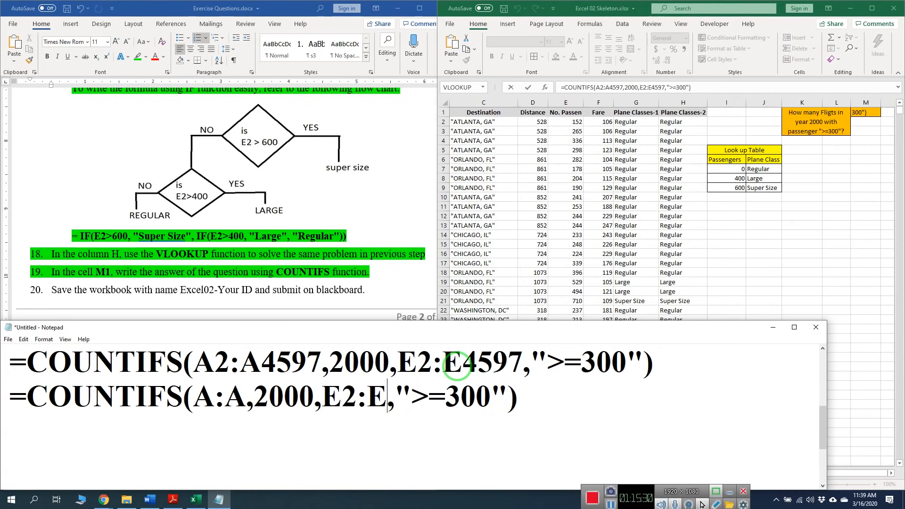
pyautogui.write('4597')
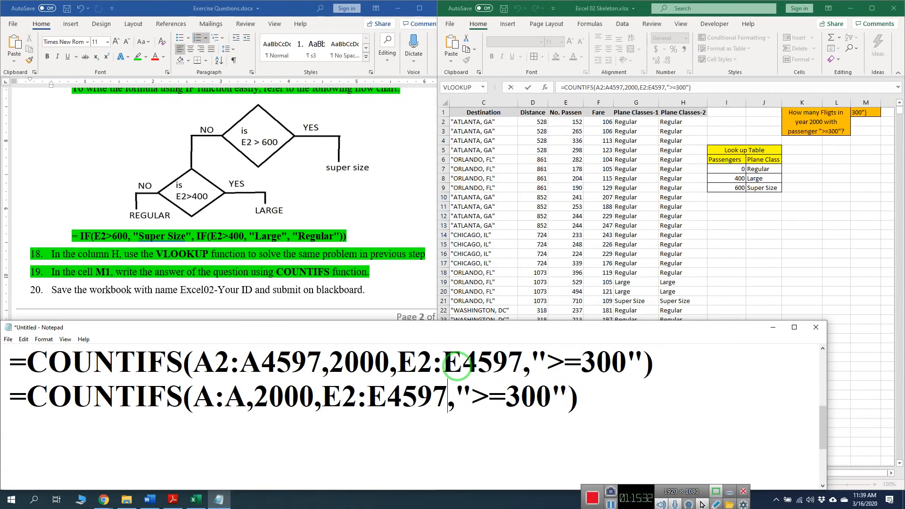
# Change the second criteria range in the duplicated COUNTIFS formula back to the whole column, E:E
pyautogui.press('BackSpace')
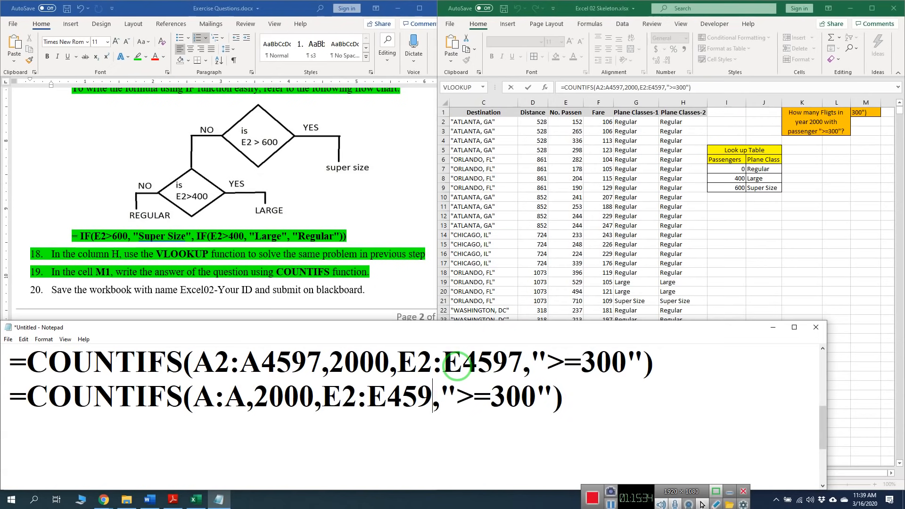
pyautogui.press('BackSpace')
pyautogui.press('BackSpace')
pyautogui.press('BackSpace')
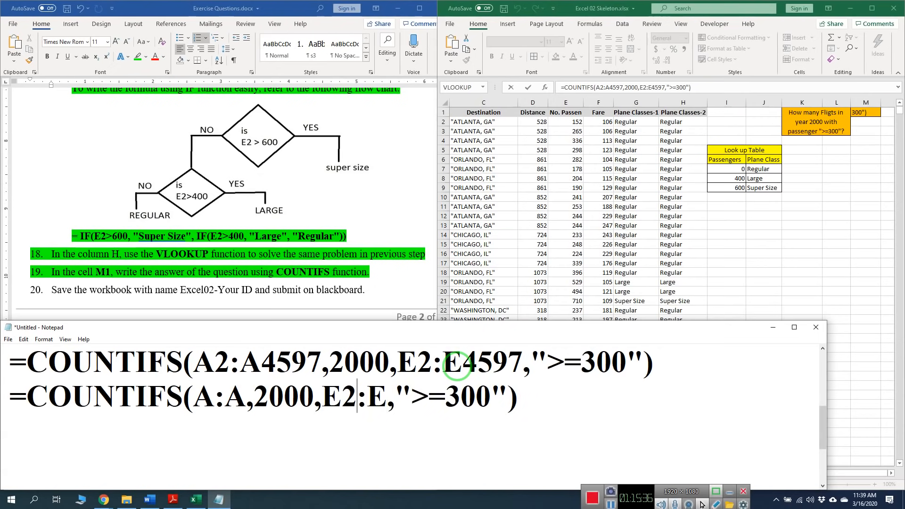
pyautogui.press('BackSpace')
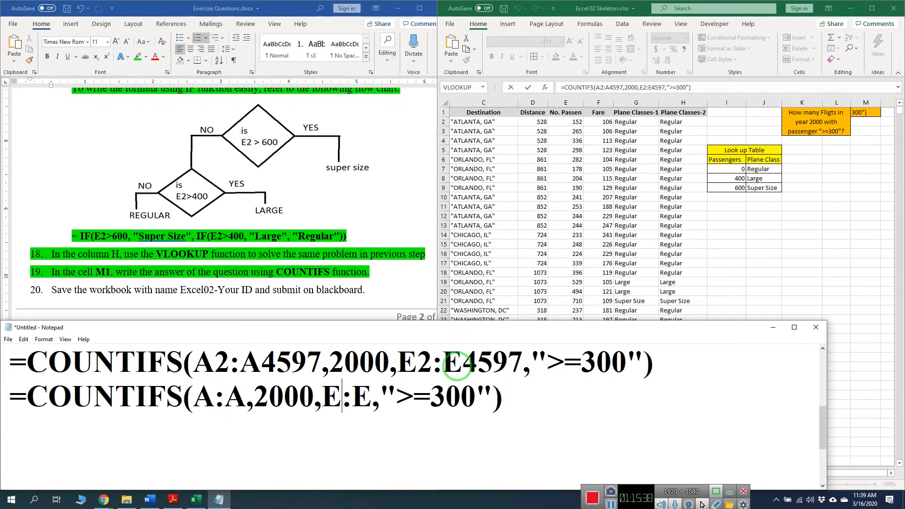
# Copy both COUNTIFS formula lines and paste them onto new lines directly below in the notes
pyautogui.moveTo(511, 396); pyautogui.dragTo(9, 365)
pyautogui.hotkey('ctrl', 'c')
pyautogui.click(543, 395)
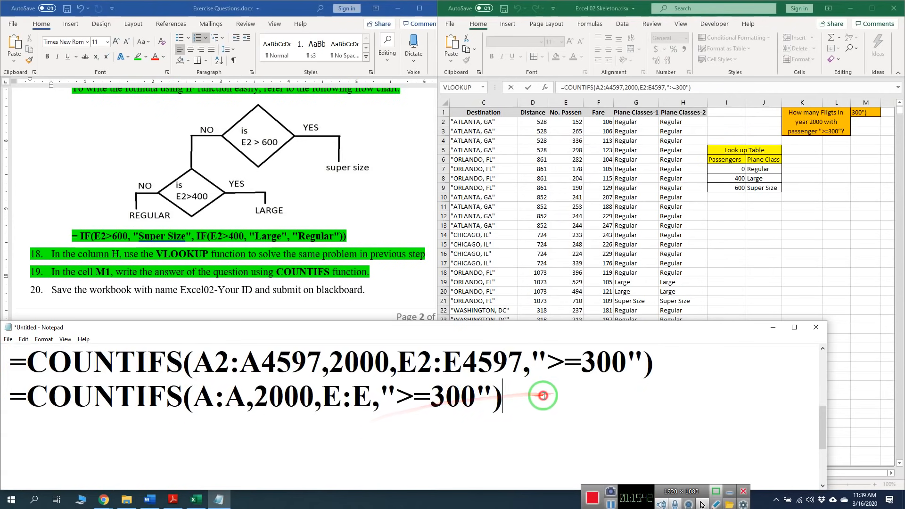
pyautogui.press('Return')
pyautogui.hotkey('ctrl', 'v')
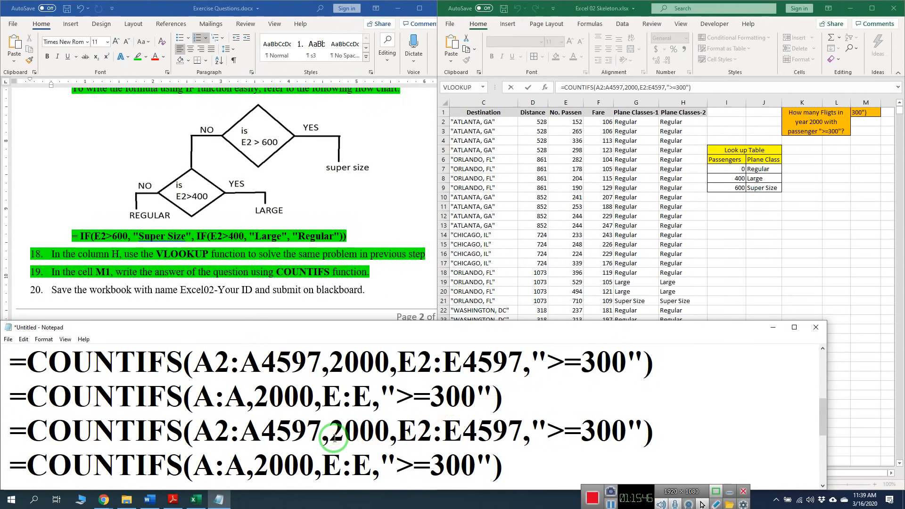
# Replace the comma separators with semicolons in the copied bounded-range formula, giving =COUNTIFS(A2:A4597;2000;E2:E4597;">=300")
pyautogui.press('BackSpace')
pyautogui.write(';')
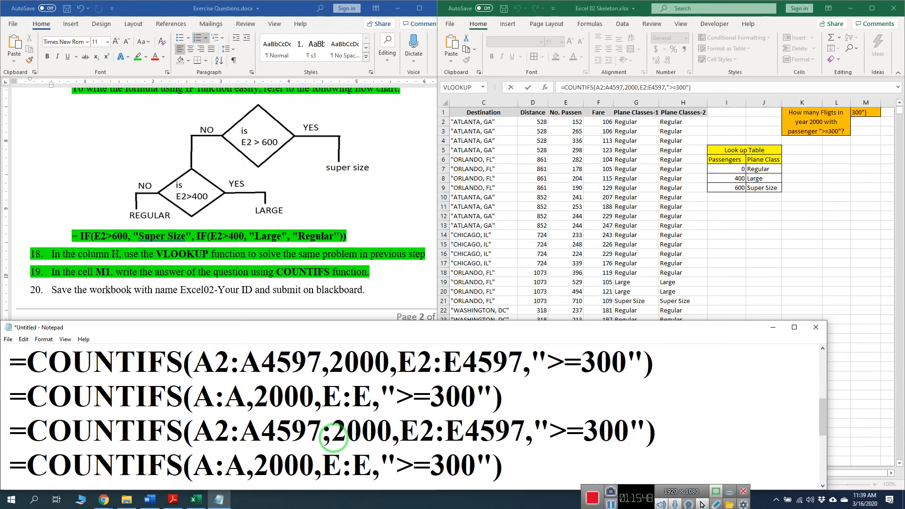
pyautogui.press('Right')
pyautogui.press('Right')
pyautogui.press('BackSpace')
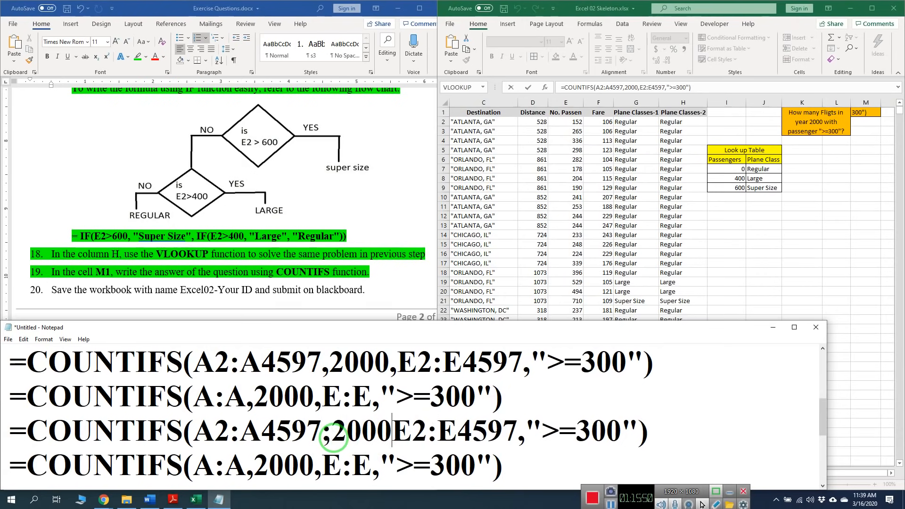
pyautogui.write(';')
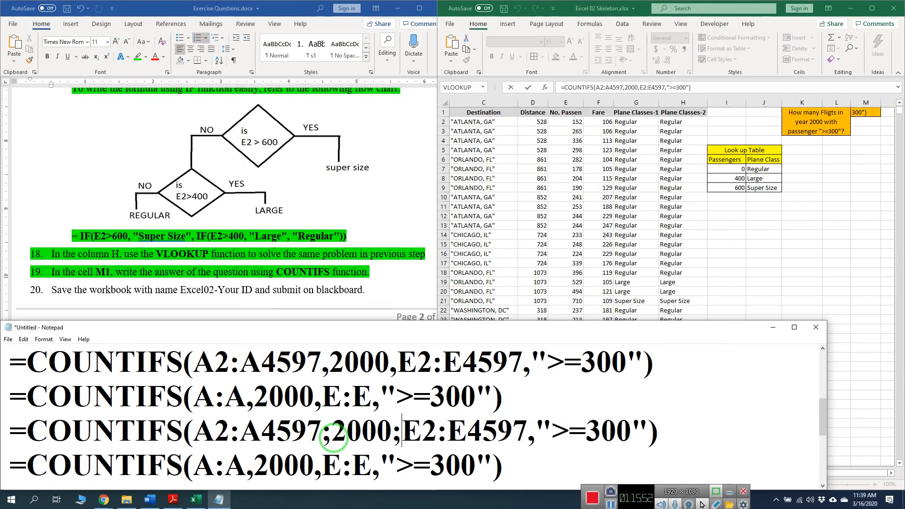
pyautogui.press('Right')
pyautogui.press('Right')
pyautogui.press('Right')
pyautogui.press('BackSpace')
pyautogui.write(';')
# Replace the comma separators with semicolons in the copied whole-column formula, giving =COUNTIFS(A:A;2000;E:E;">=300")
pyautogui.press('Left')
pyautogui.press('Left')
pyautogui.press('Left')
pyautogui.press('Left')
pyautogui.press('Left')
pyautogui.press('Left')
pyautogui.press('BackSpace')
pyautogui.write(';')
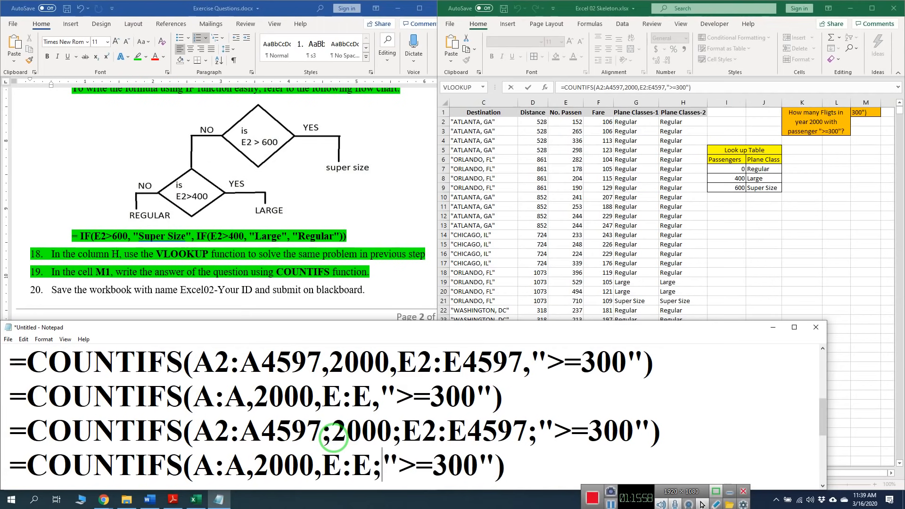
pyautogui.press('BackSpace')
pyautogui.write(';')
pyautogui.press('Left')
pyautogui.press('Left')
pyautogui.press('BackSpace')
pyautogui.write(';')
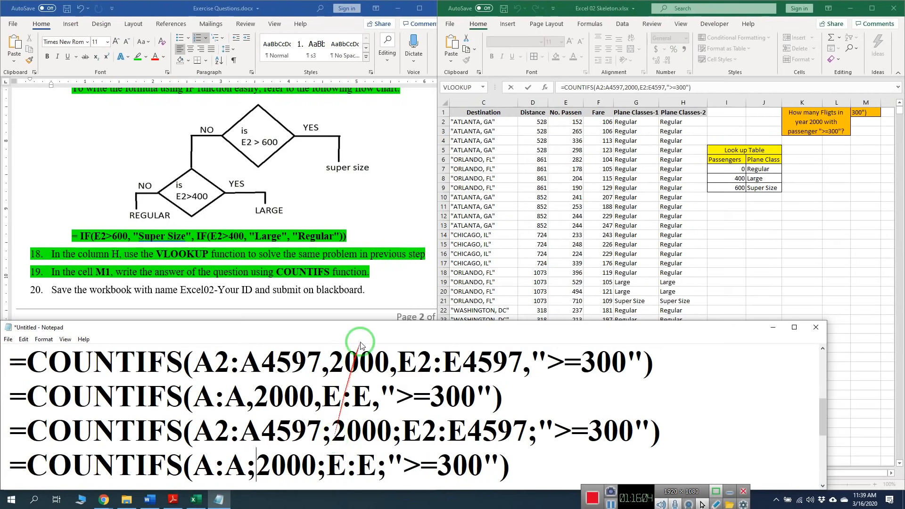
# Switch to Excel and commit the COUNTIFS formula being edited in cell M1 of Sheet2
pyautogui.click(772, 213)
pyautogui.click(854, 196)
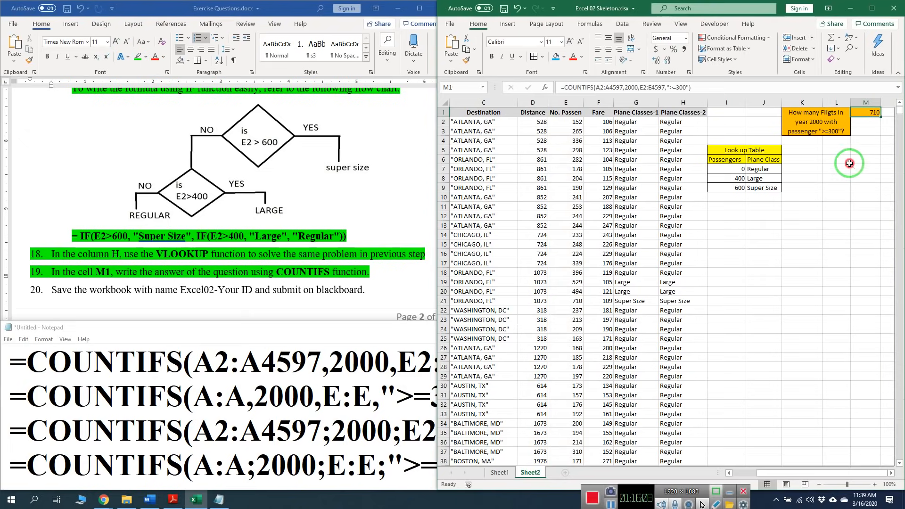
# Switch to the Word exercise document and highlight instruction 20, about saving and submitting the workbook, in green
pyautogui.click(340, 236)
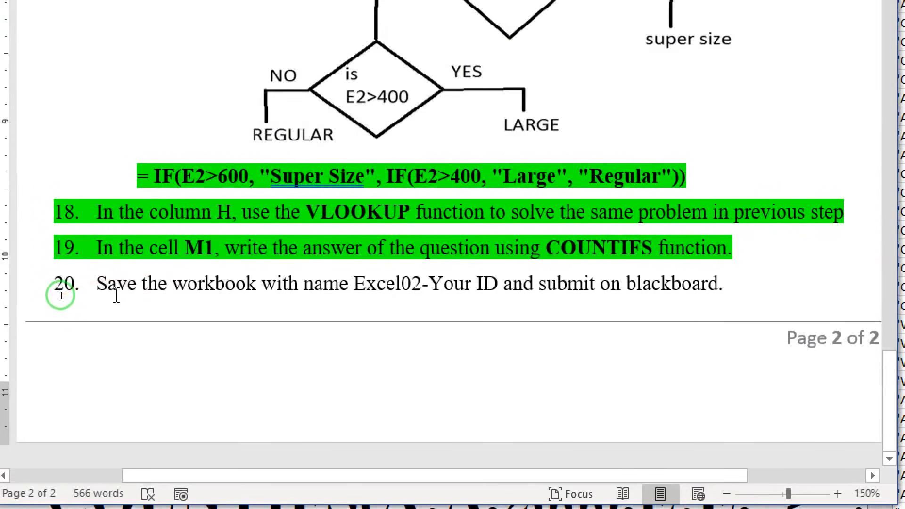
pyautogui.click(25, 292)
pyautogui.moveTo(103, 284); pyautogui.dragTo(725, 281)
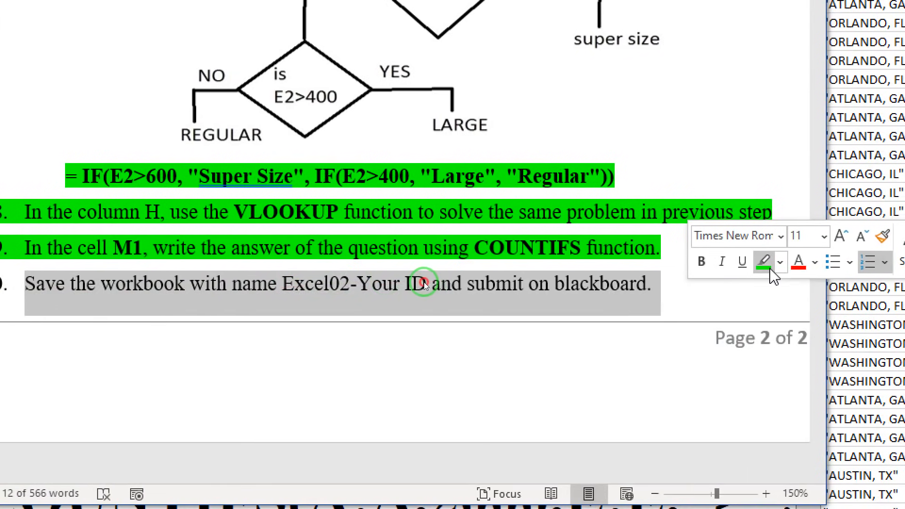
pyautogui.click(842, 262)
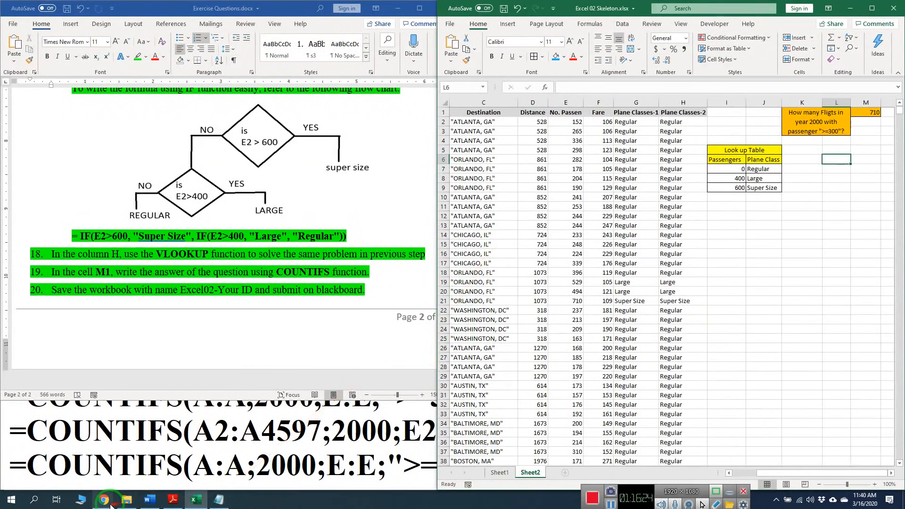
# Switch to Blackboard in Chrome and return to the Week 09 - Excel Exercise 02 folder to view its files
pyautogui.moveTo(104, 499)
pyautogui.click(122, 467)
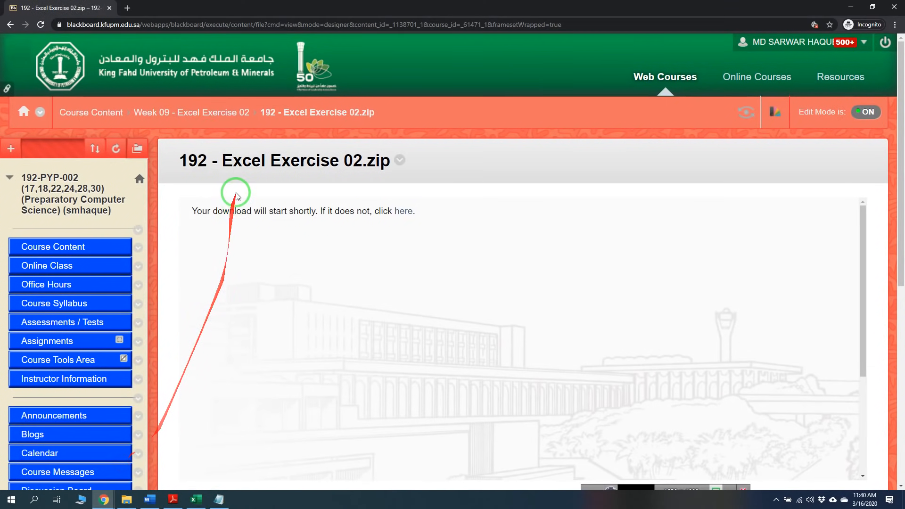
pyautogui.click(236, 114)
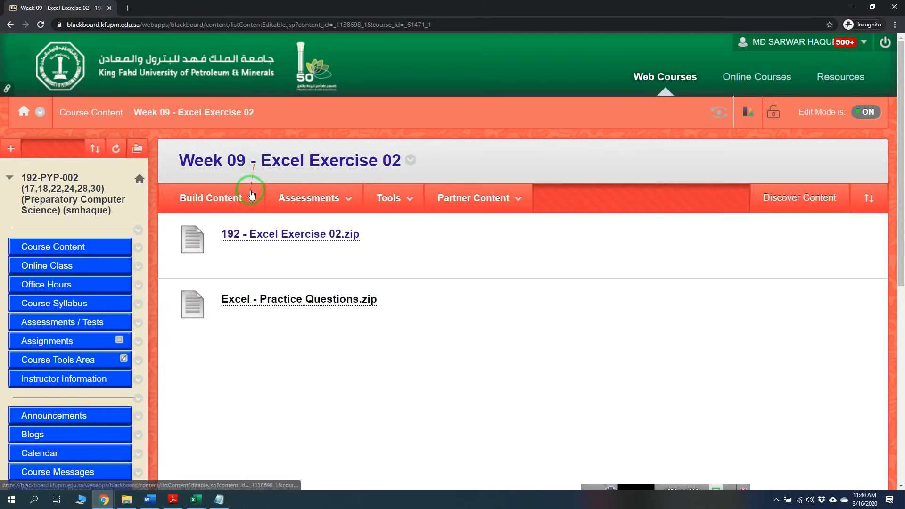
pyautogui.click(248, 197)
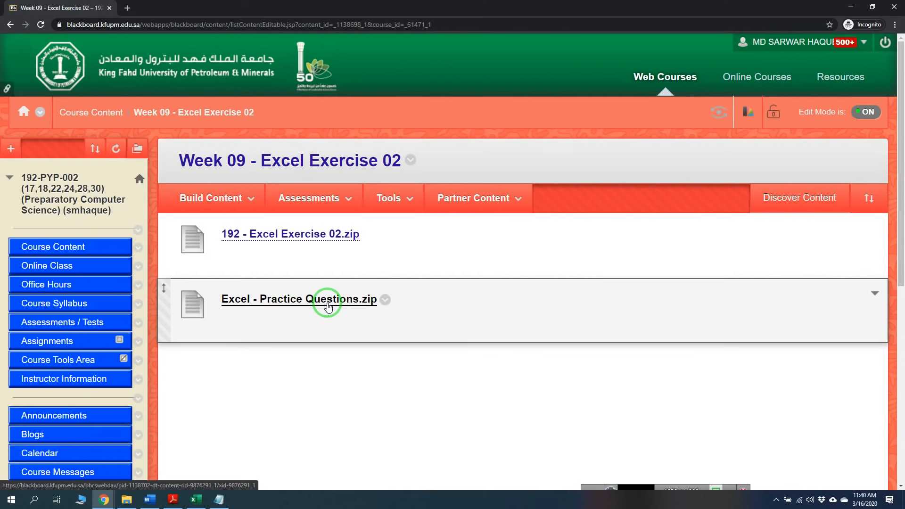
pyautogui.click(635, 485)
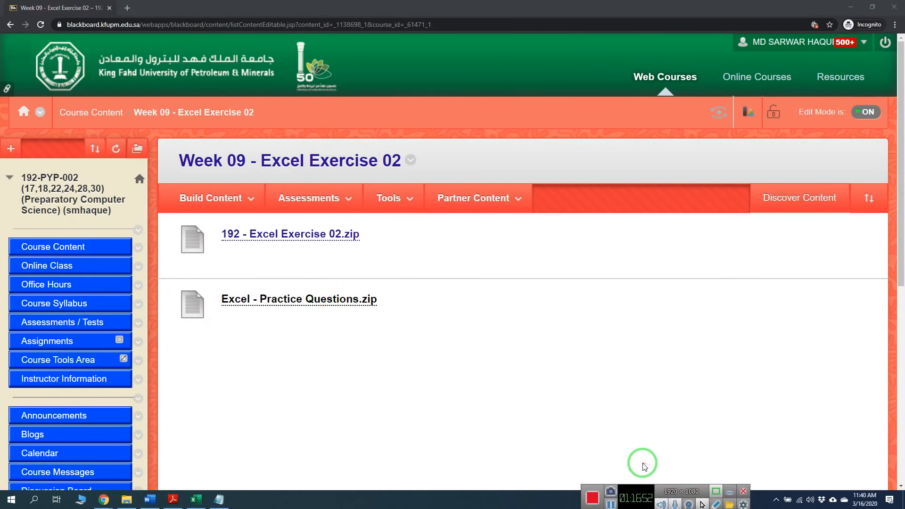
pyautogui.moveTo(635, 500); pyautogui.dragTo(636, 481)
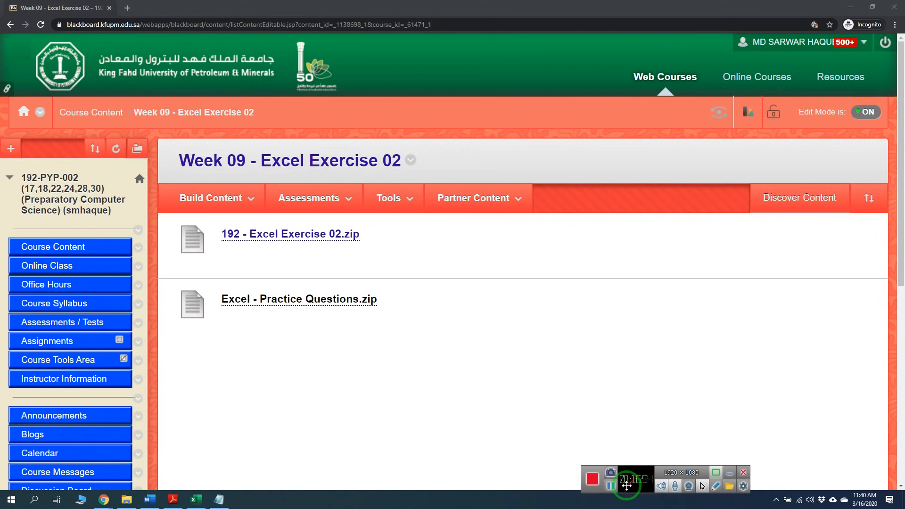